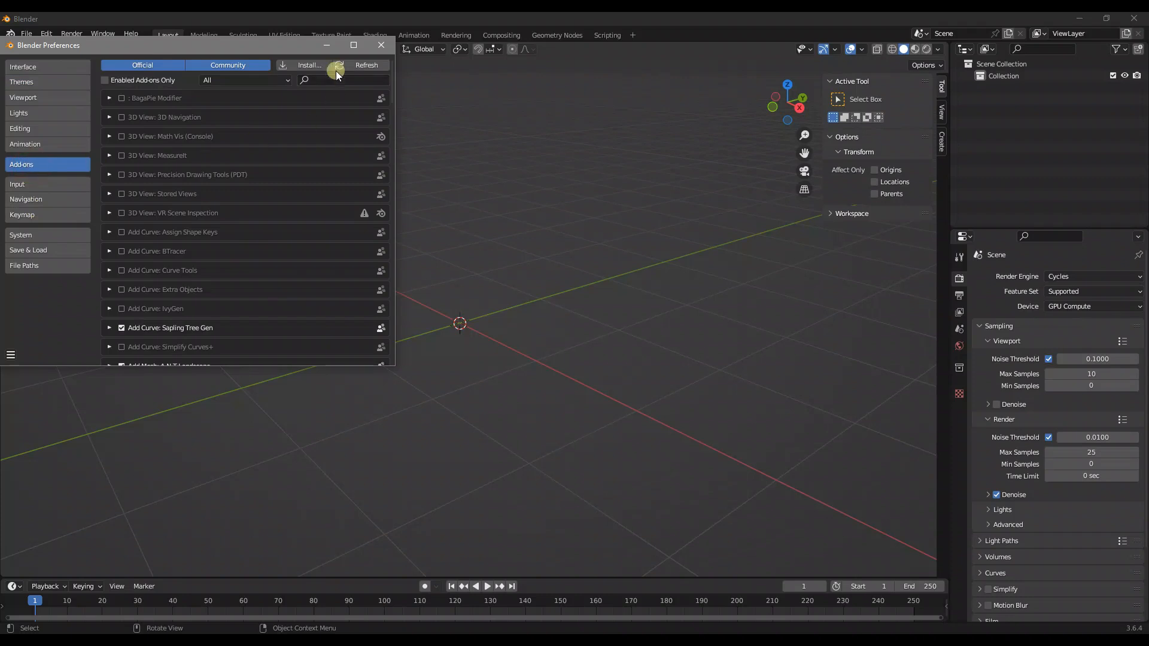
# Search the add-ons for "node" to check Node Wrangler, and close the preferences
pyautogui.click(321, 78)
pyautogui.write('node')
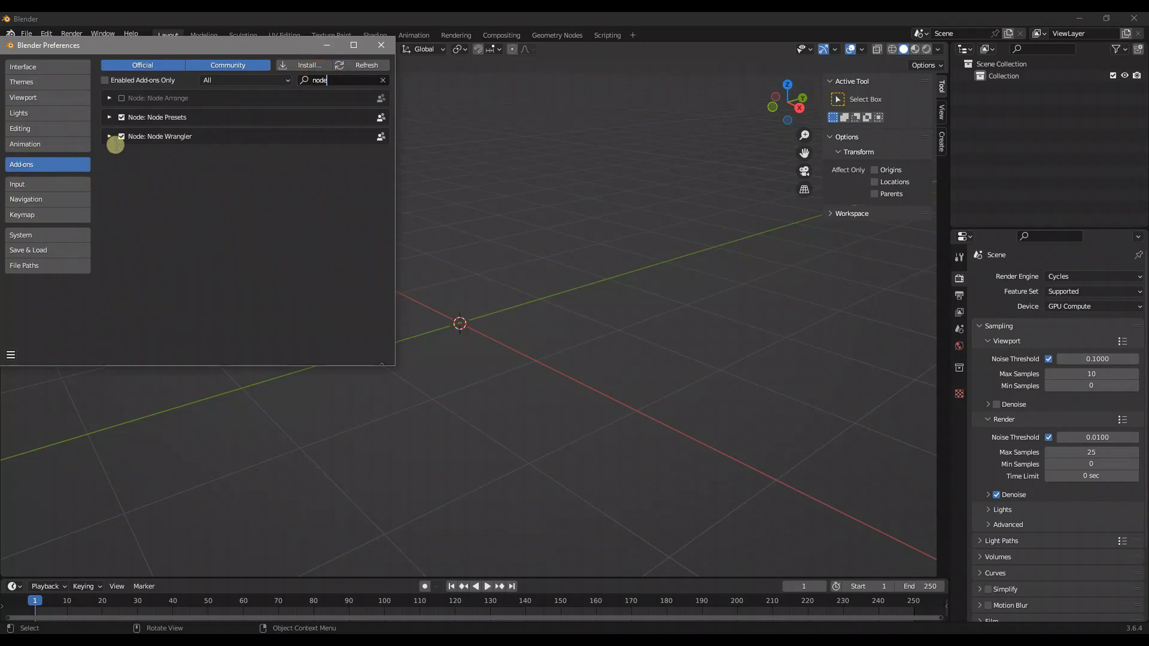
pyautogui.click(381, 45)
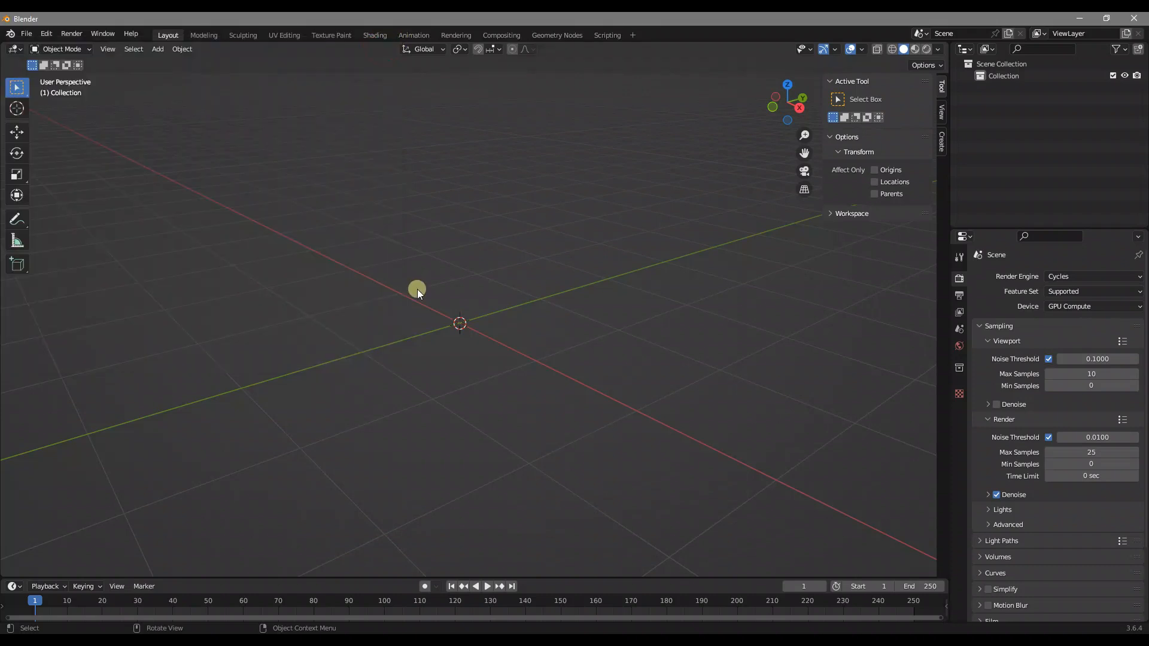
# Add a UV sphere mesh at the scene's origin
pyautogui.hotkey('shift', 'a')
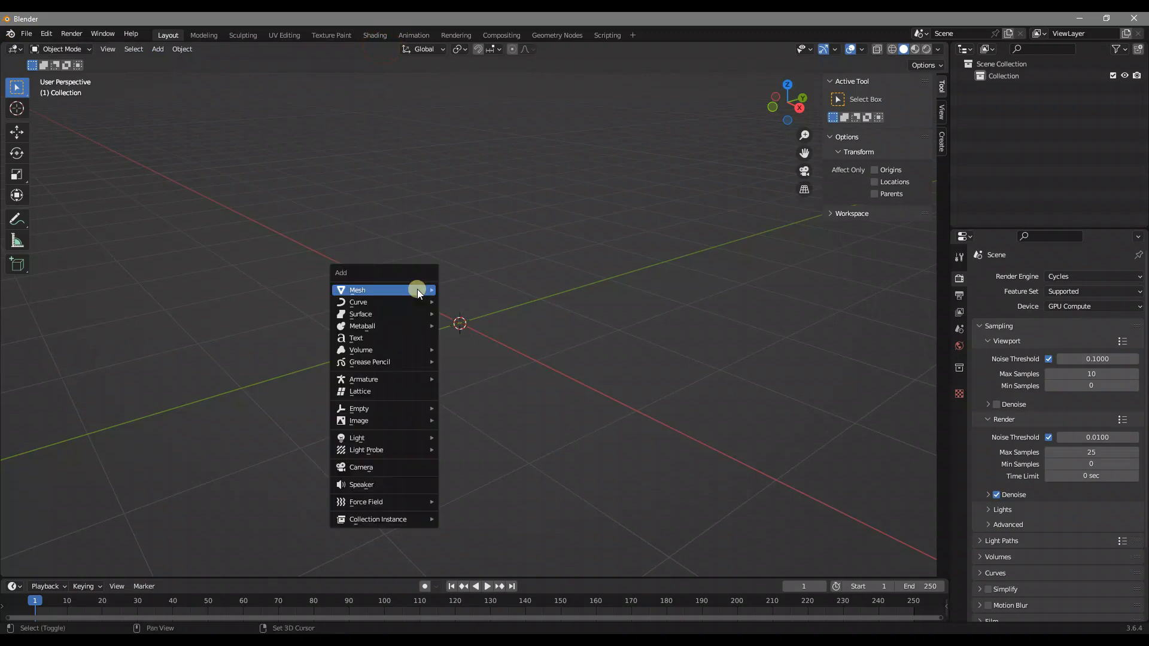
pyautogui.moveTo(418, 289)
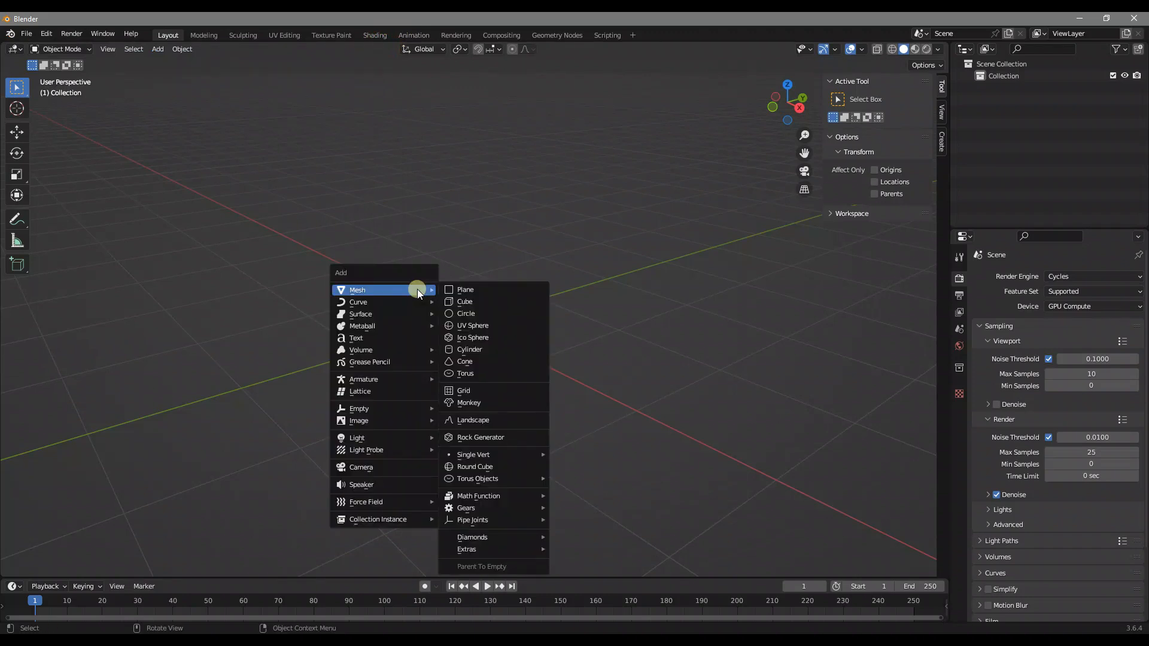
pyautogui.click(509, 326)
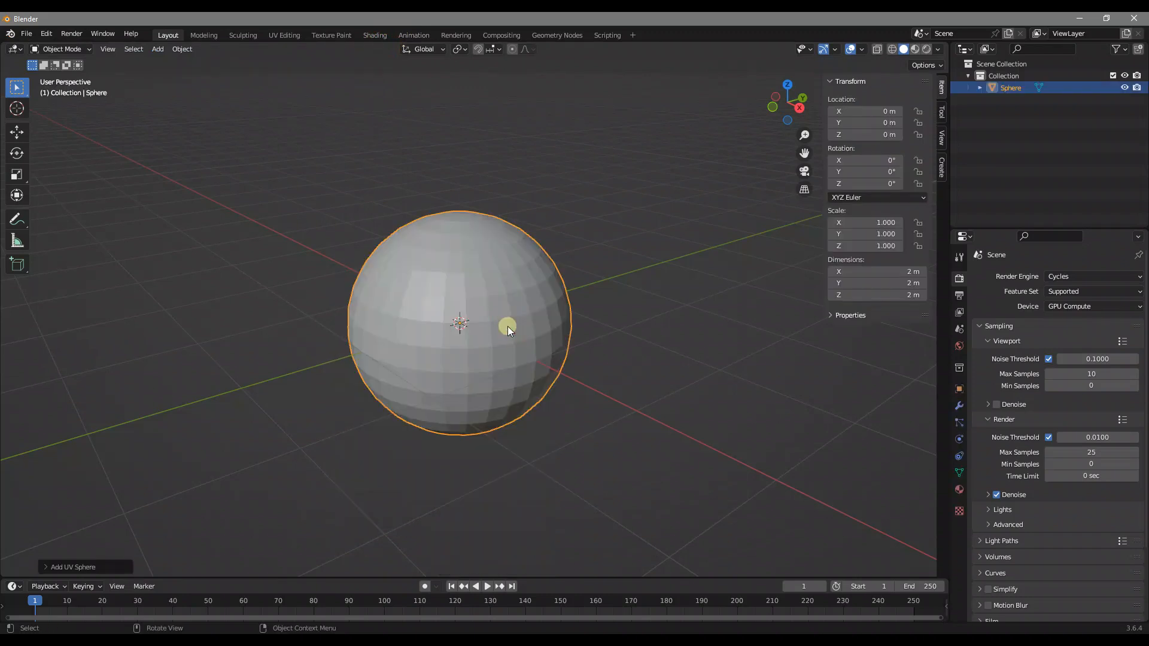
# Give the sphere a level 2 subdivision surface and shade it smooth
pyautogui.hotkey('ctrl', '2')
pyautogui.rightClick(508, 275)
pyautogui.click(508, 275)
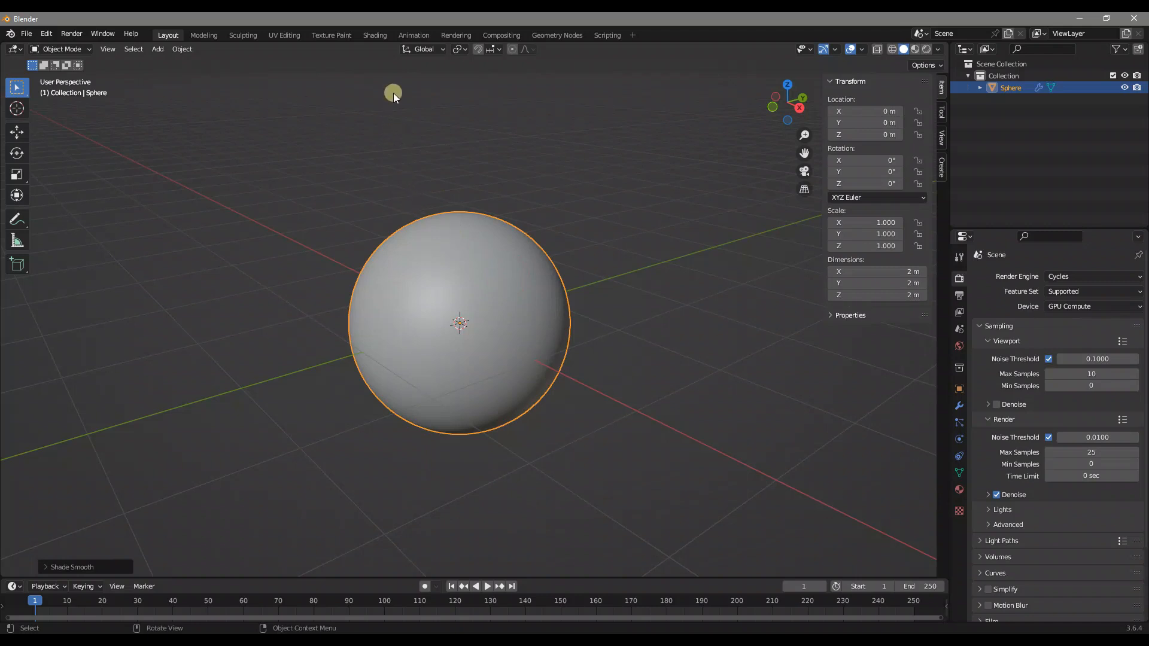
# Switch to the Shading workspace and show the sphere in rendered shading, framed close up and deselected
pyautogui.click(379, 37)
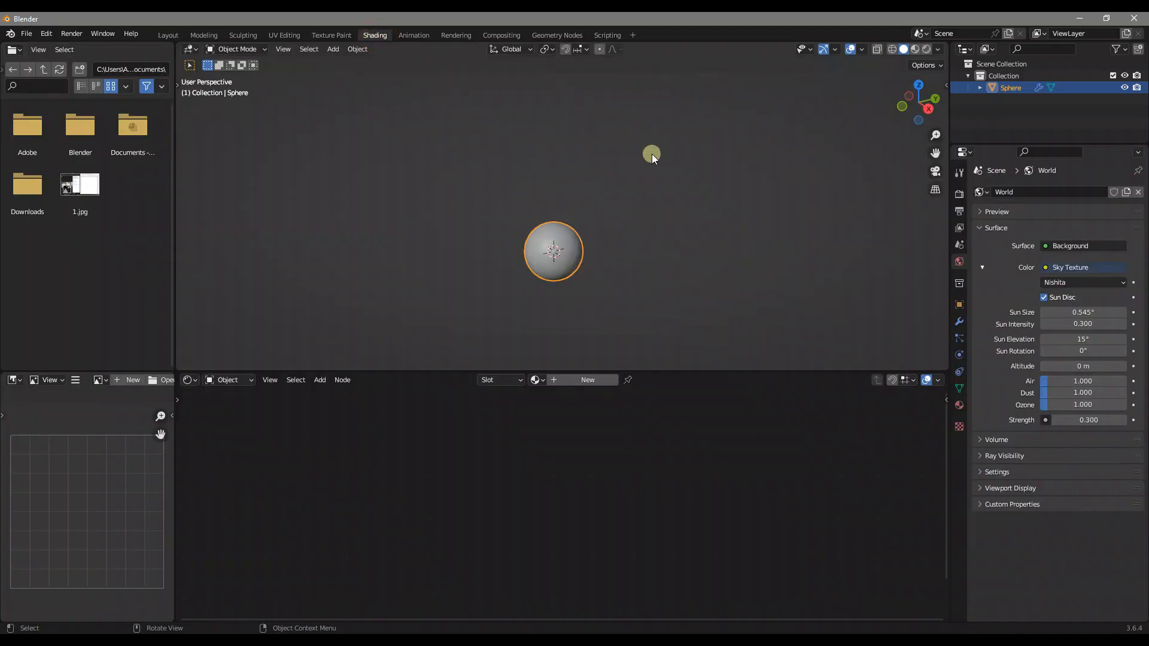
pyautogui.click(929, 51)
pyautogui.moveTo(662, 205); pyautogui.dragTo(611, 200, button='middle')
pyautogui.scroll(6, 563, 217)
pyautogui.moveTo(583, 244)
pyautogui.keyDown('shift'); pyautogui.mouseDown(button='middle')
pyautogui.moveTo(587, 222)
pyautogui.moveTo(686, 173)
pyautogui.mouseUp(button='middle'); pyautogui.keyUp('shift')
pyautogui.click(662, 185)
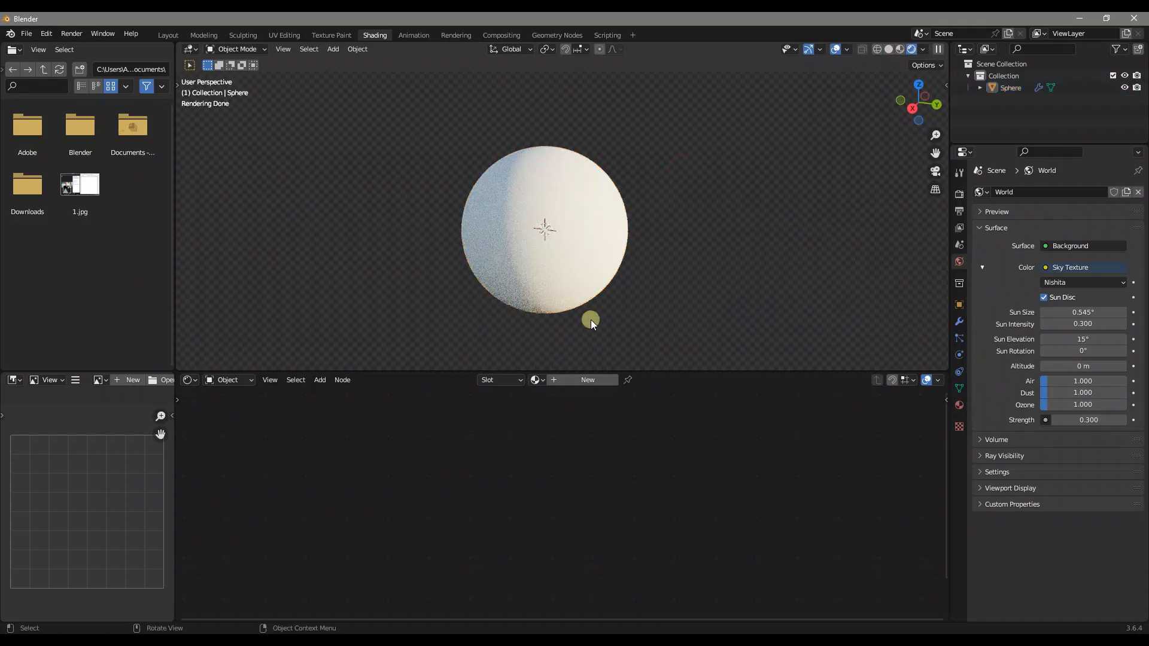
# Create a new node-based material for the sphere
pyautogui.click(599, 380)
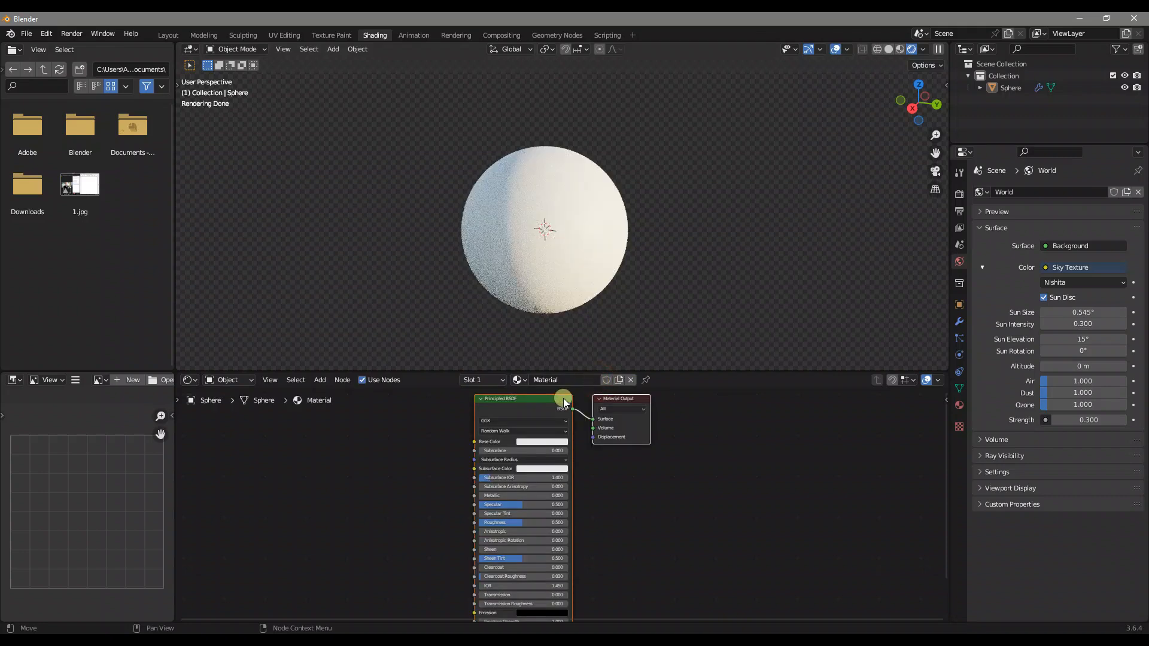
pyautogui.moveTo(547, 408); pyautogui.dragTo(589, 425)
pyautogui.scroll(-3, 612, 444)
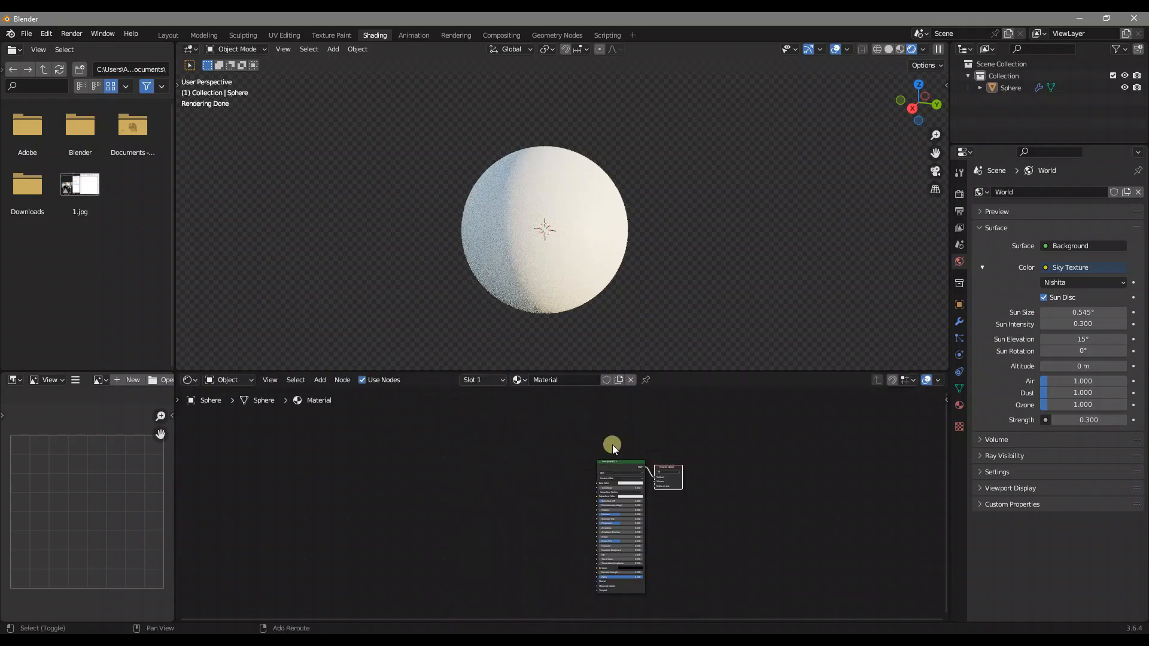
# Add a Voronoi Texture node well to the left of the Principled BSDF node
pyautogui.hotkey('shift', 'a')
pyautogui.click(612, 444)
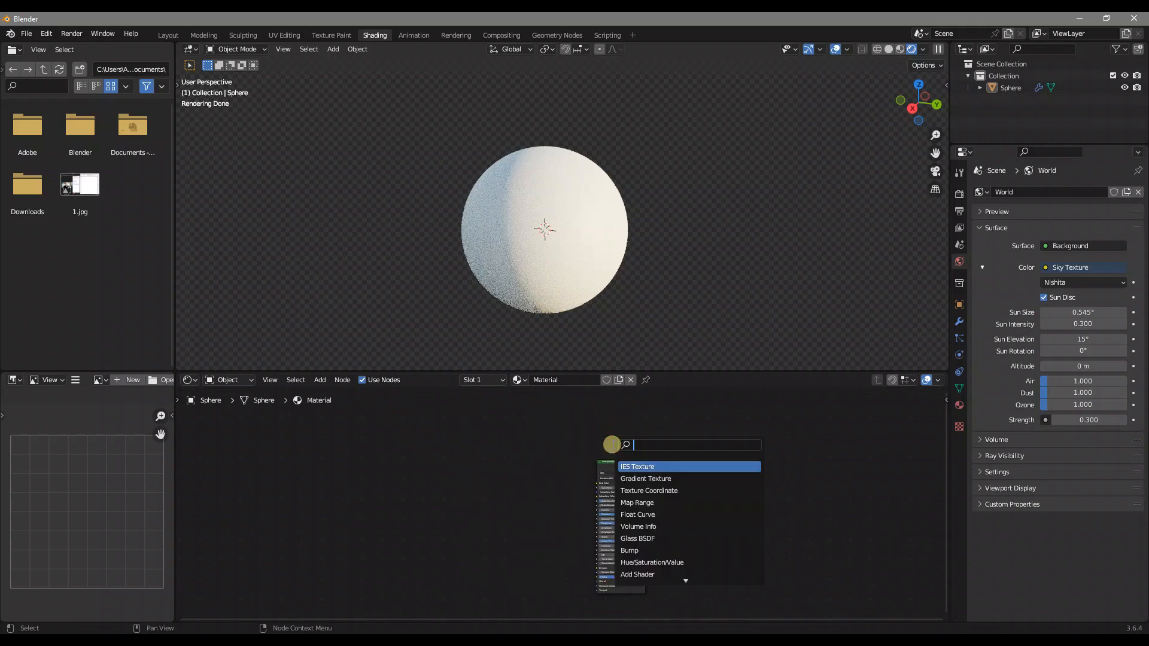
pyautogui.write('vor')
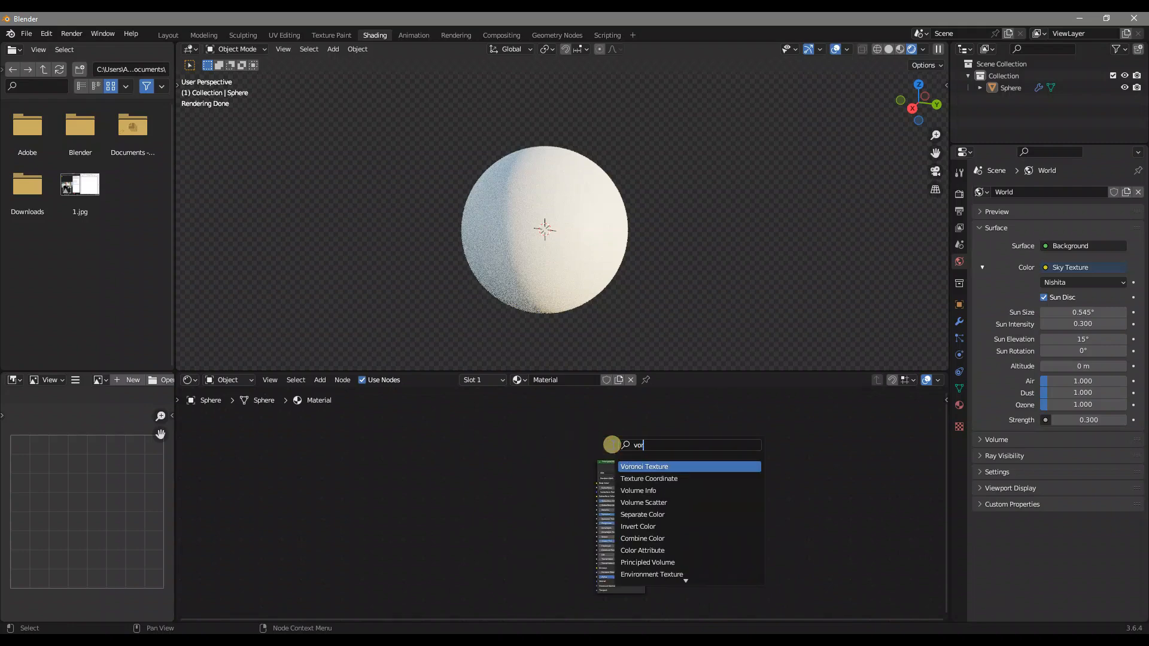
pyautogui.press('Return')
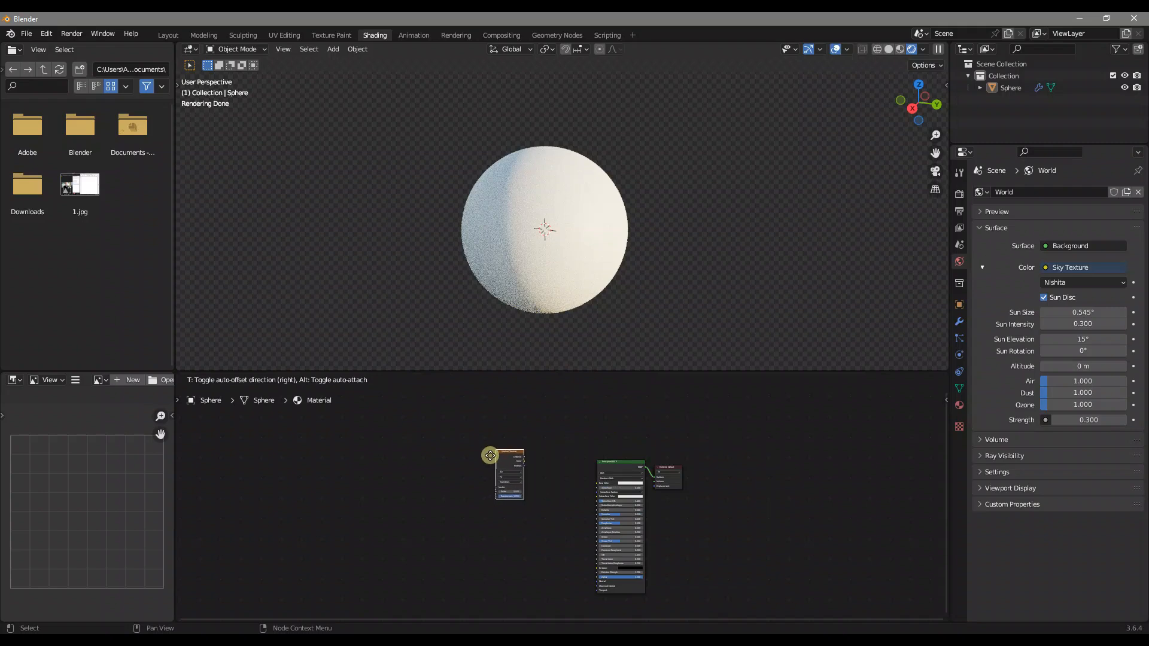
pyautogui.click(370, 473)
# Attach Texture Coordinate and Mapping nodes to the Voronoi Texture with Node Wrangler and spread them apart
pyautogui.press('Home')
pyautogui.moveTo(368, 475); pyautogui.dragTo(580, 469, button='middle')
pyautogui.hotkey('ctrl', 't')
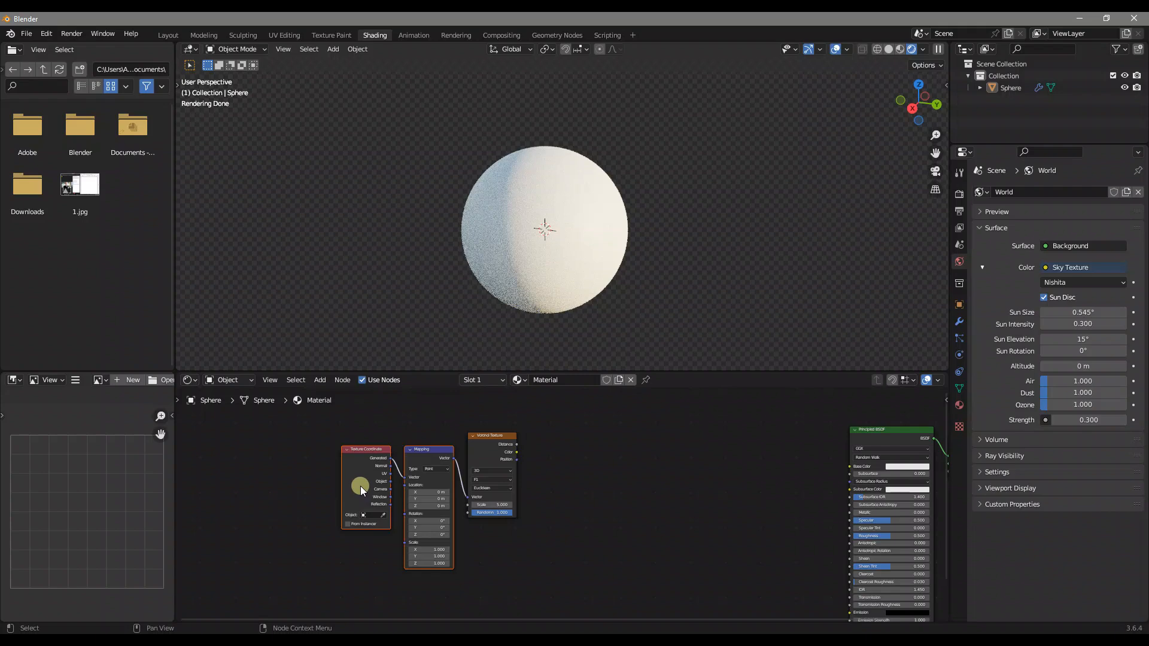
pyautogui.scroll(1, 360, 486)
pyautogui.moveTo(392, 444); pyautogui.dragTo(268, 462)
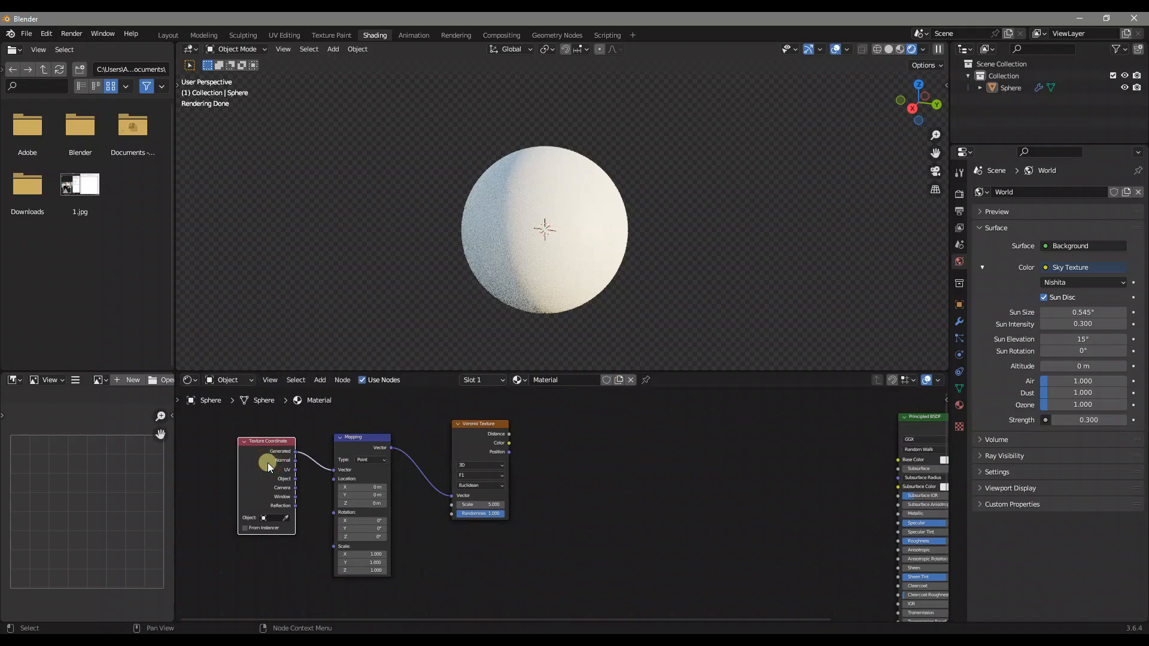
# Link the Texture Coordinate's Object output to the Mapping's Vector input, and reposition the Mapping node
pyautogui.moveTo(358, 450); pyautogui.dragTo(367, 421)
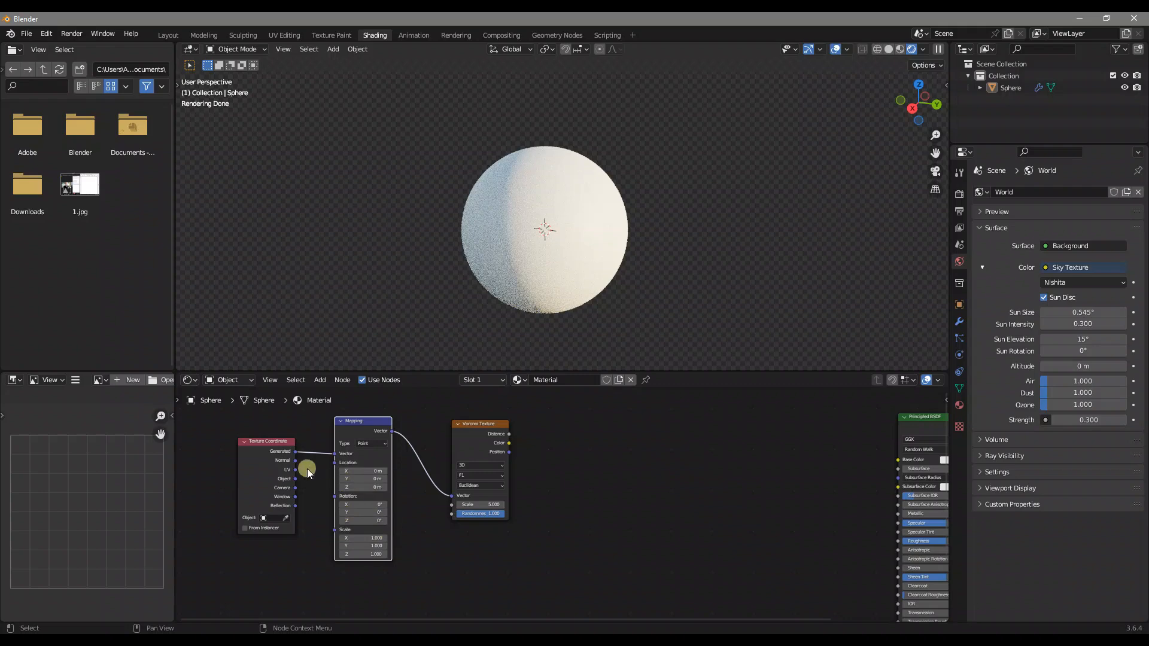
pyautogui.moveTo(295, 479); pyautogui.dragTo(334, 454)
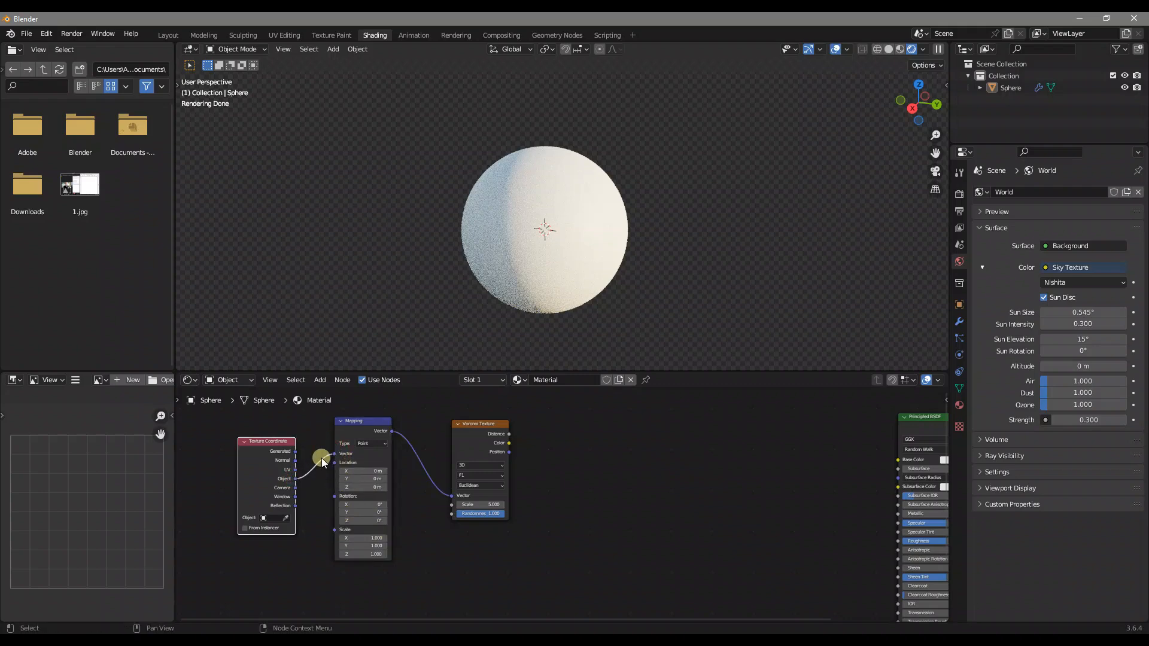
pyautogui.scroll(1, 311, 462)
pyautogui.moveTo(328, 420); pyautogui.dragTo(292, 434)
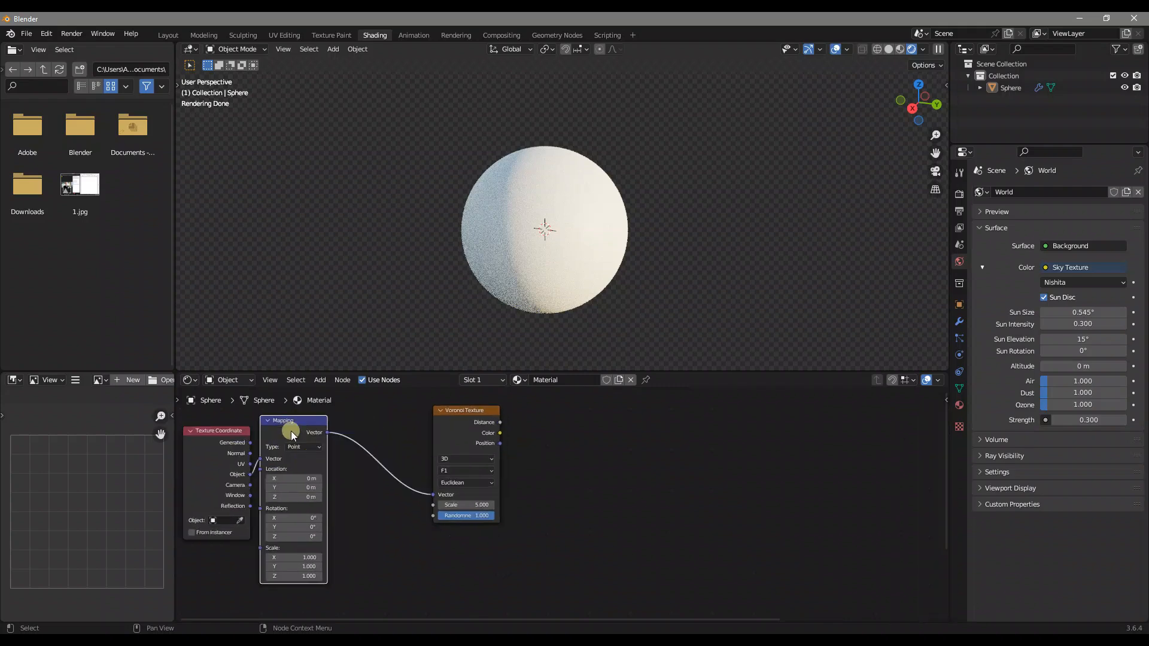
# Add a Noise Texture node beside the Mapping node, below its link to the Voronoi Texture
pyautogui.hotkey('shift', 'a')
pyautogui.write('noise')
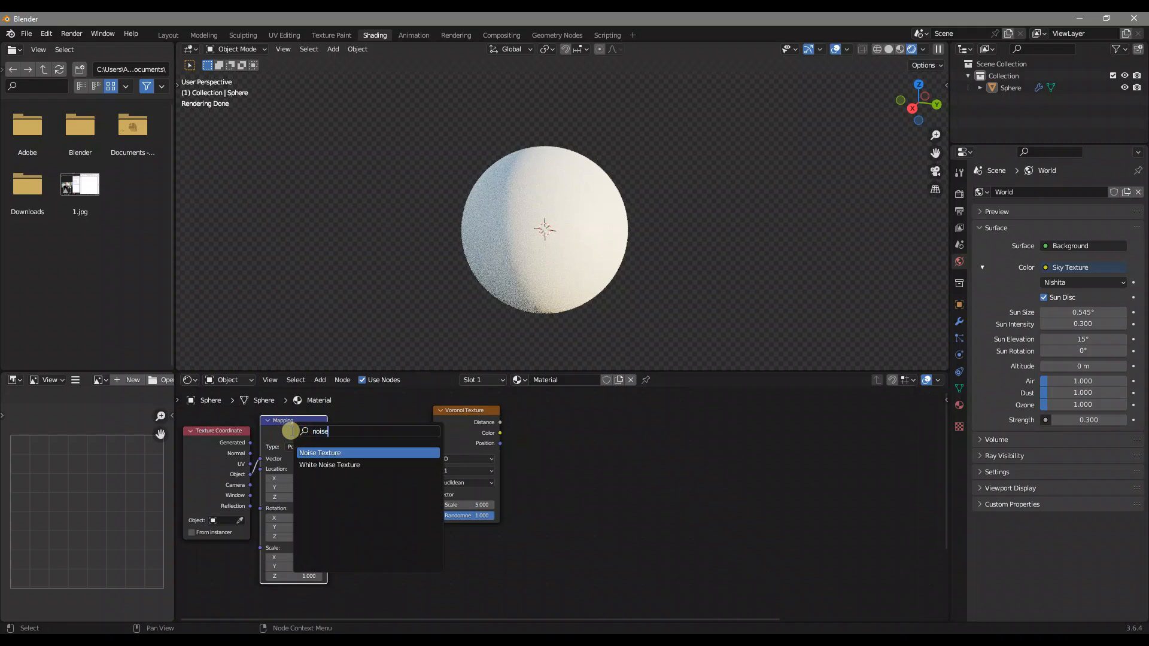
pyautogui.press('Return')
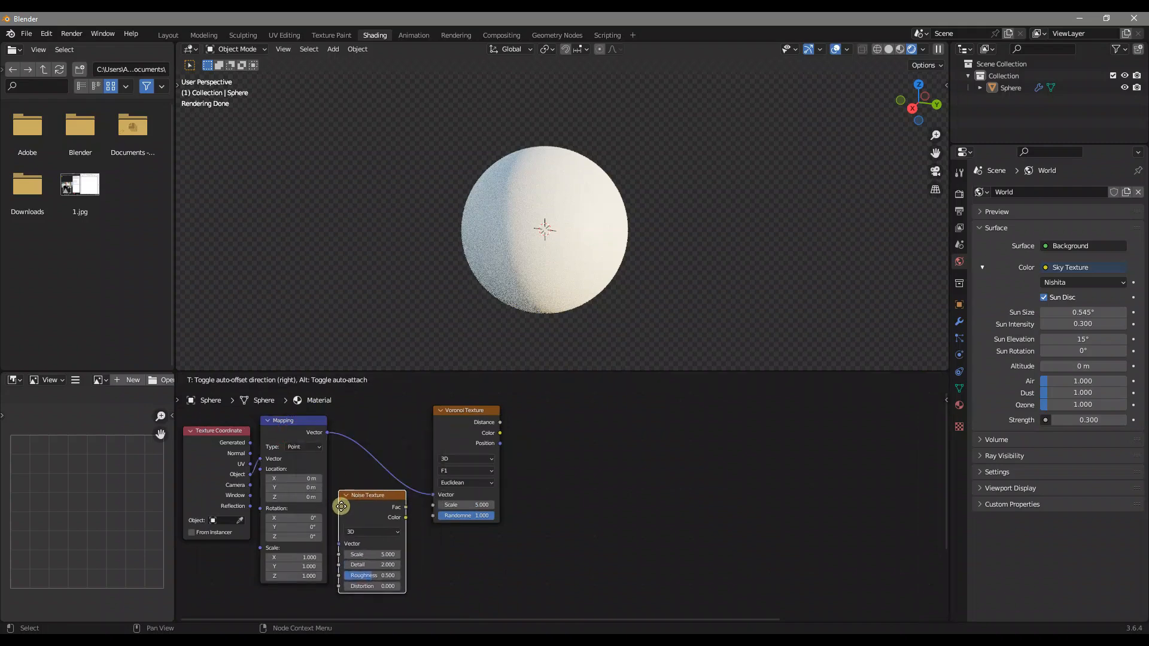
pyautogui.click(344, 513)
# Insert a Mix Color node on the link between the Mapping and Voronoi Texture nodes
pyautogui.moveTo(465, 431); pyautogui.dragTo(490, 418)
pyautogui.hotkey('shift', 'a')
pyautogui.write('m')
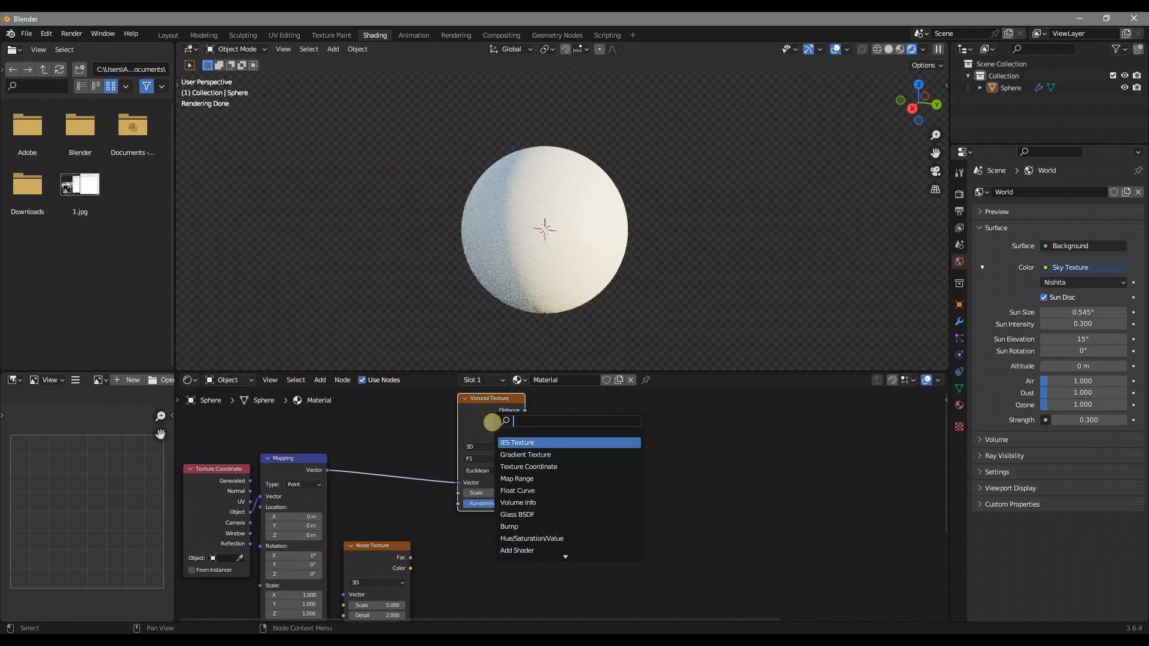
pyautogui.write('ixc')
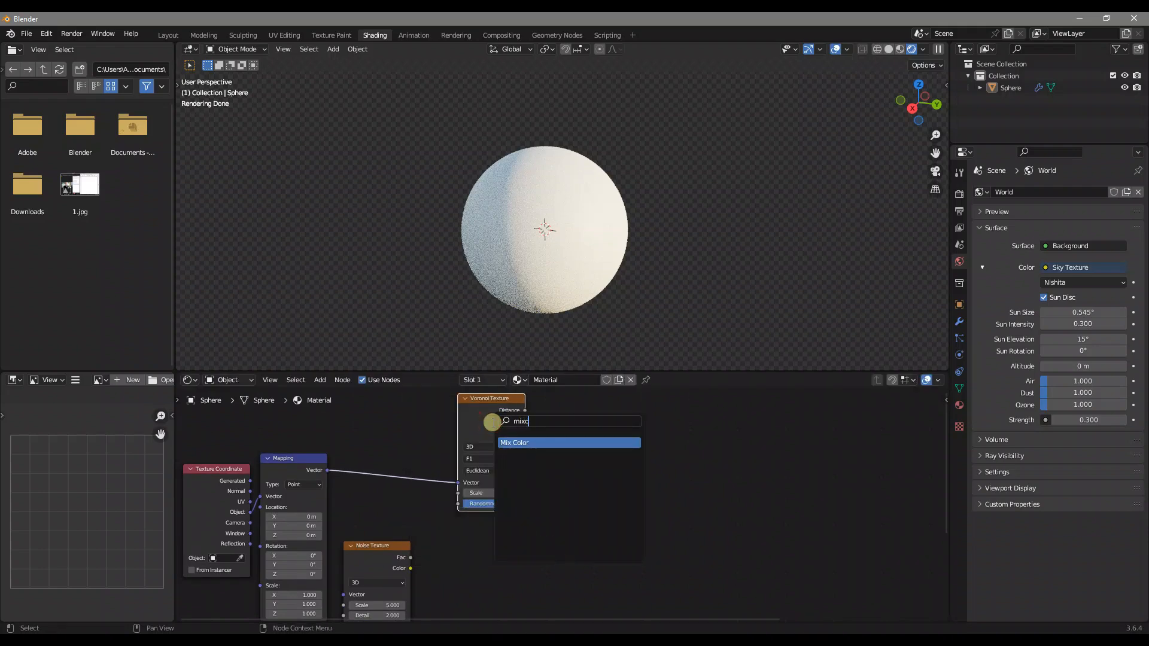
pyautogui.press('Return')
pyautogui.click(408, 422)
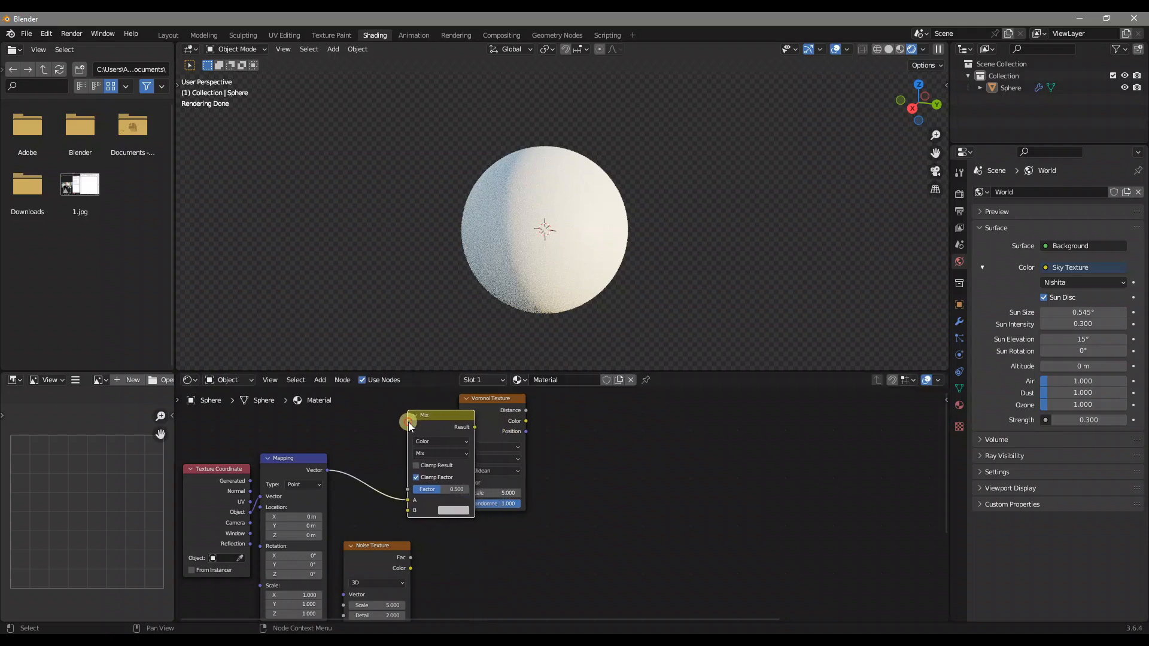
# Link the Mapping's Vector to the Noise Texture and the noise Color to the Mix node's B input, tidying both nodes
pyautogui.moveTo(428, 499); pyautogui.dragTo(441, 466, button='middle')
pyautogui.moveTo(344, 437); pyautogui.dragTo(357, 562)
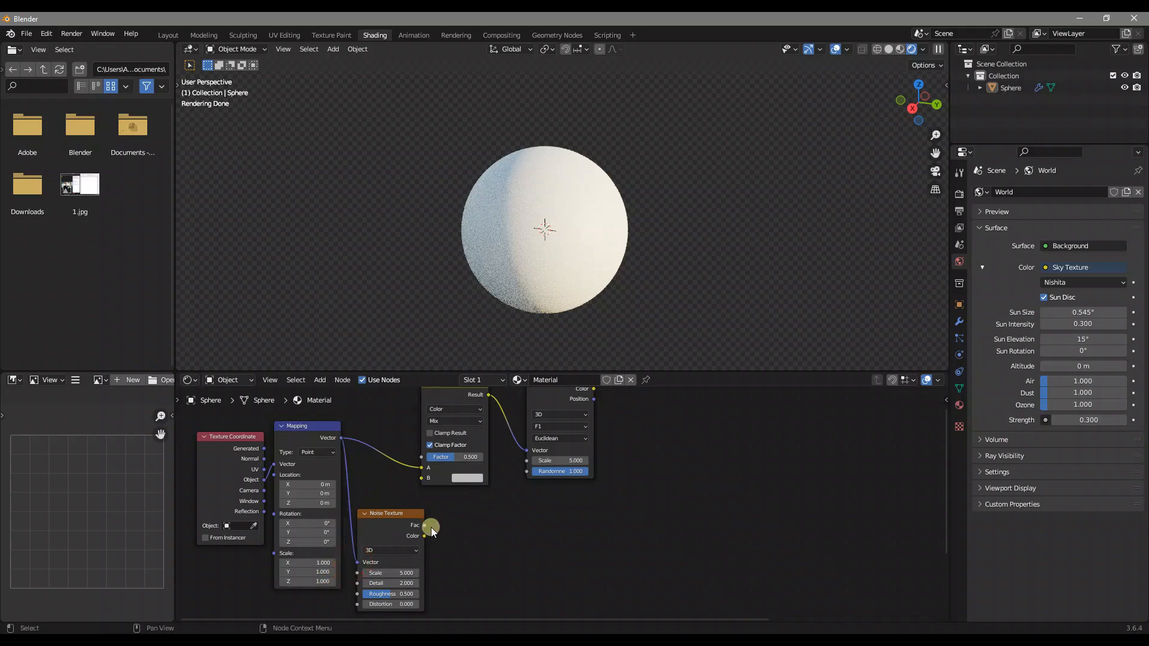
pyautogui.moveTo(426, 537); pyautogui.dragTo(422, 478)
pyautogui.moveTo(404, 522); pyautogui.dragTo(393, 494)
pyautogui.moveTo(448, 396); pyautogui.dragTo(461, 410)
# Add a Color Ramp node after the Voronoi Texture and link the Voronoi's Distance output to its Fac input
pyautogui.moveTo(676, 438); pyautogui.dragTo(651, 458, button='middle')
pyautogui.hotkey('shift', 'a')
pyautogui.write('c')
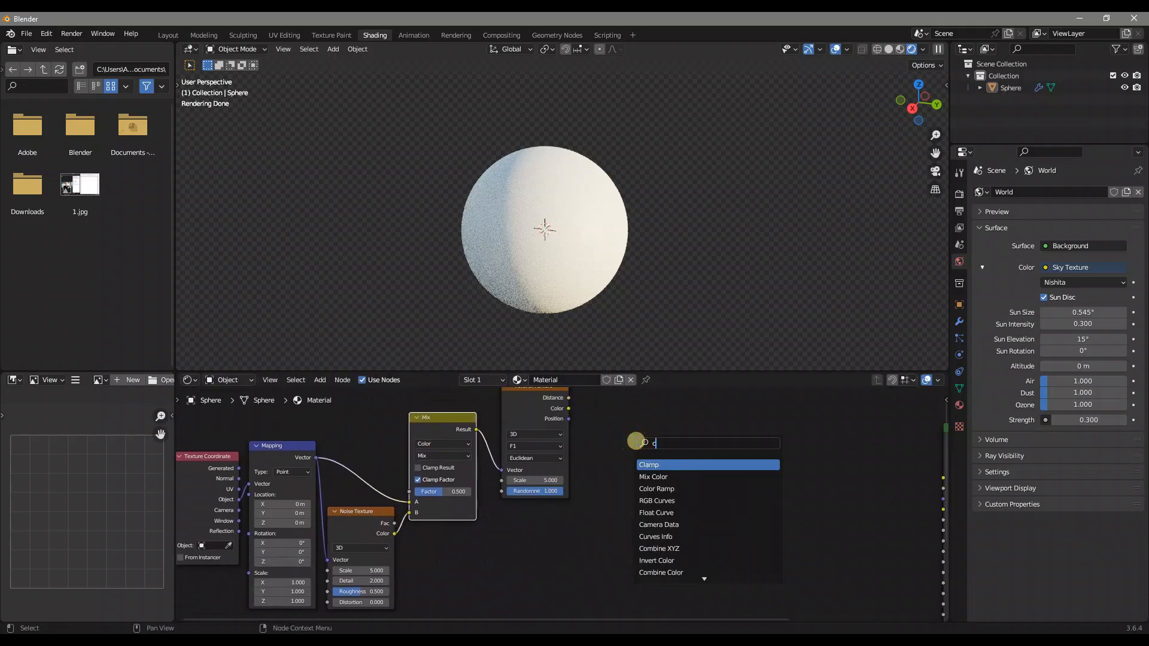
pyautogui.write('olor r')
pyautogui.press('Return')
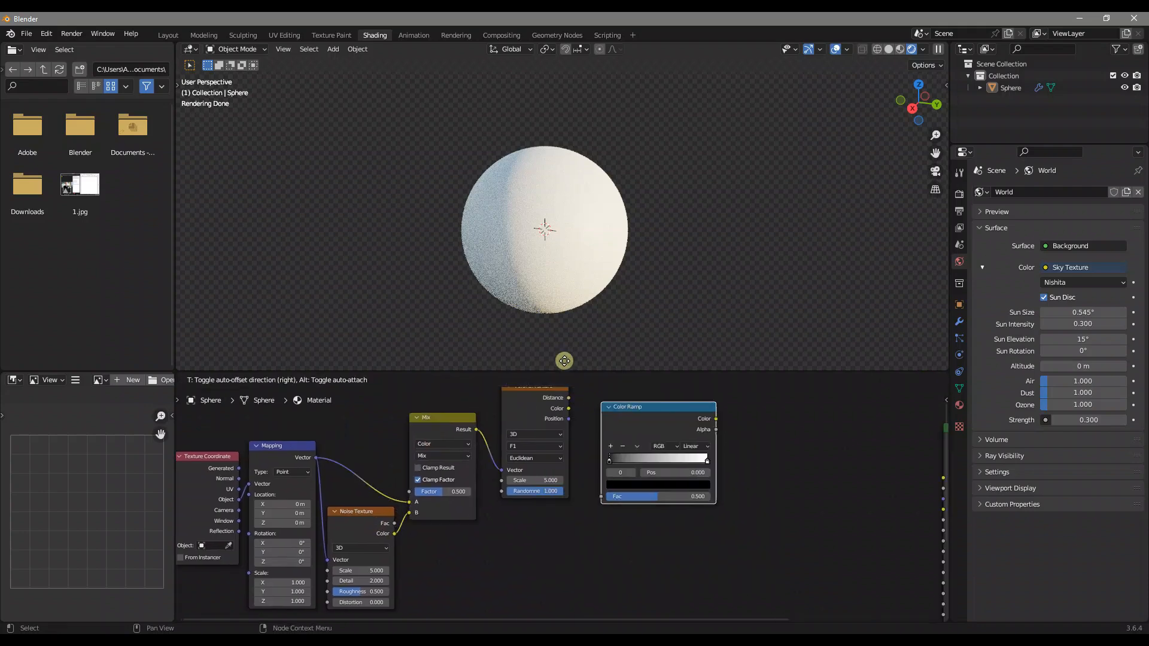
pyautogui.click(602, 420)
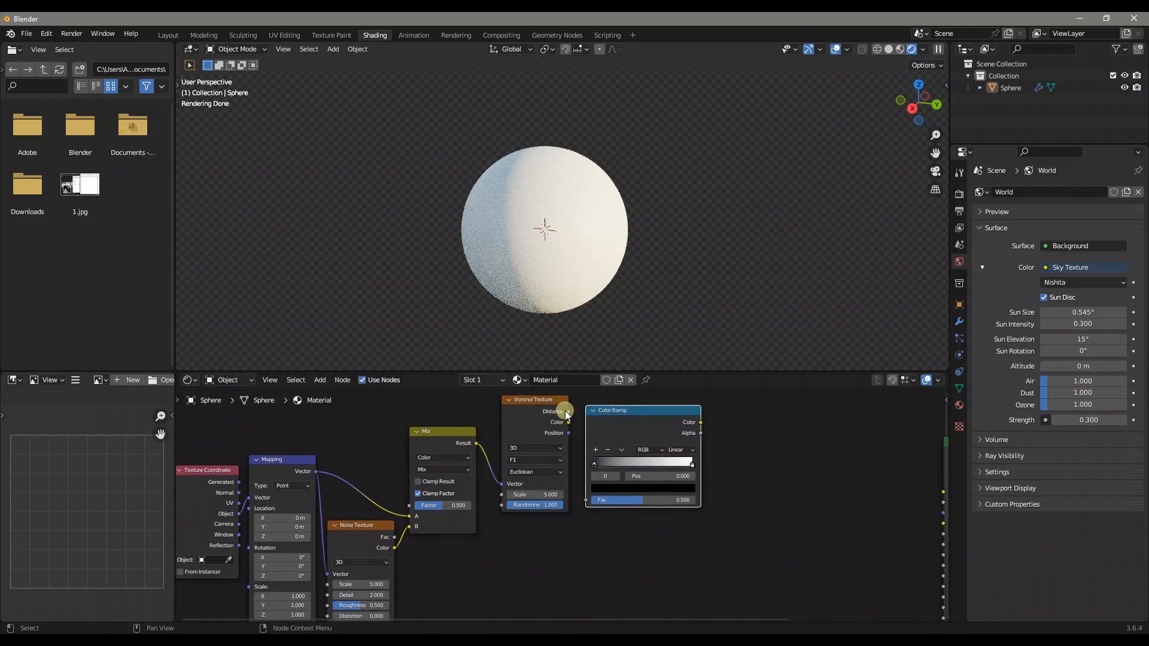
pyautogui.moveTo(568, 412); pyautogui.dragTo(589, 499)
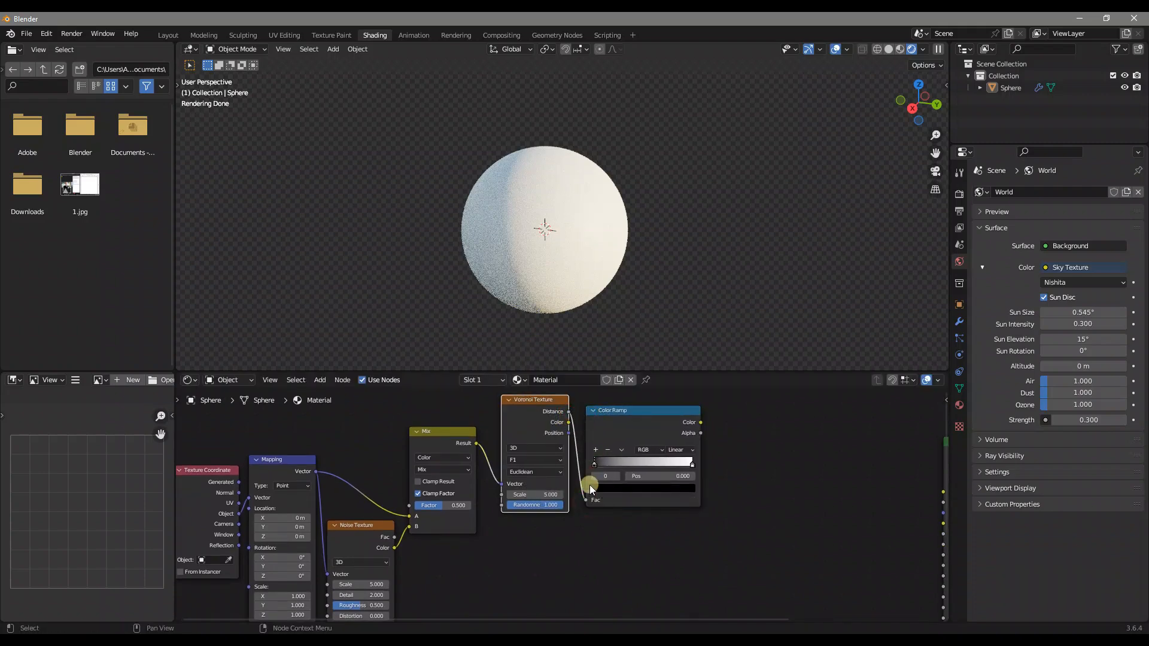
# Preview the Color Ramp's output directly on the sphere
pyautogui.moveTo(579, 482); pyautogui.dragTo(642, 468, button='middle')
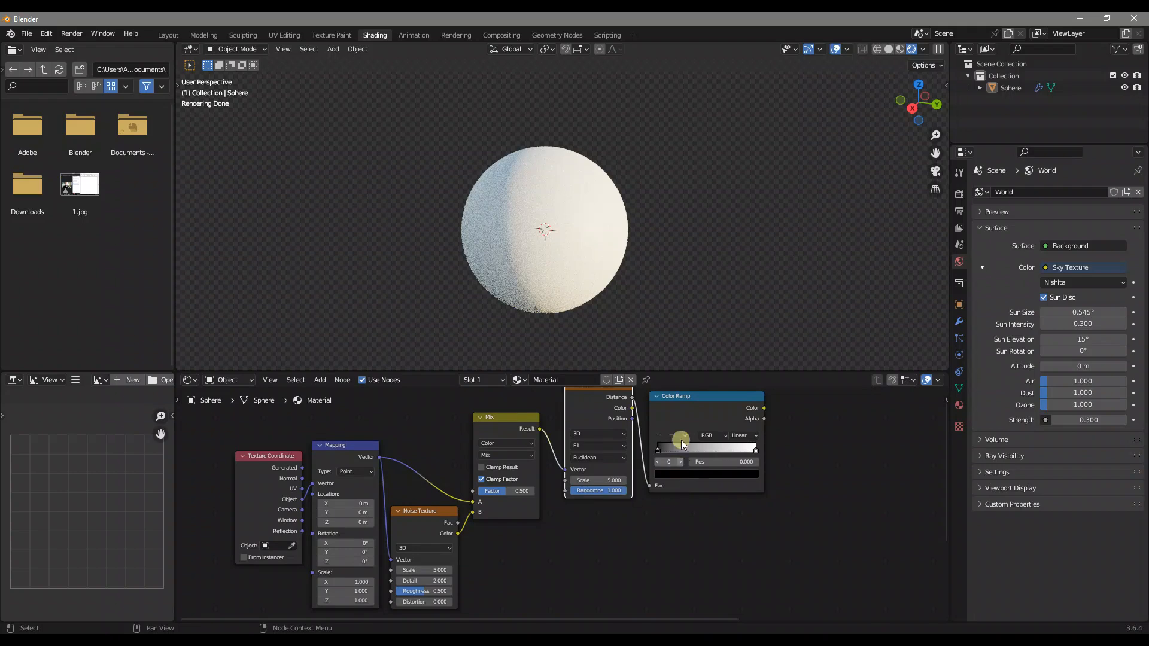
pyautogui.keyDown('ctrl'); pyautogui.keyDown('shift'); pyautogui.click(715, 411); pyautogui.keyUp('shift'); pyautogui.keyUp('ctrl')
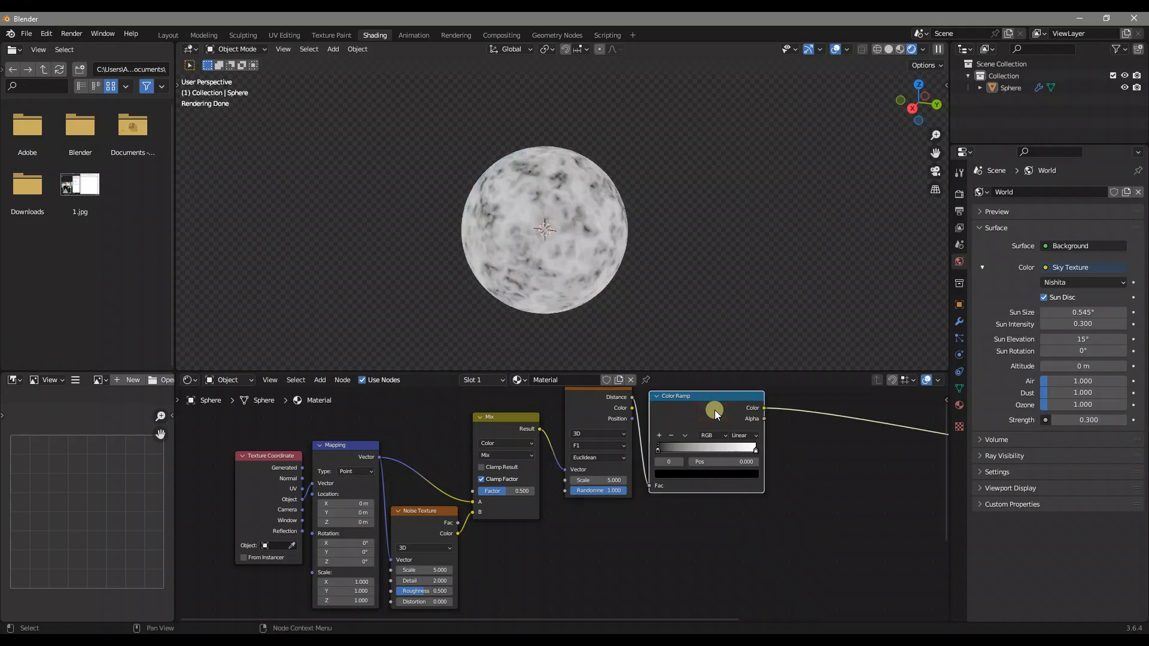
pyautogui.scroll(3, 526, 239)
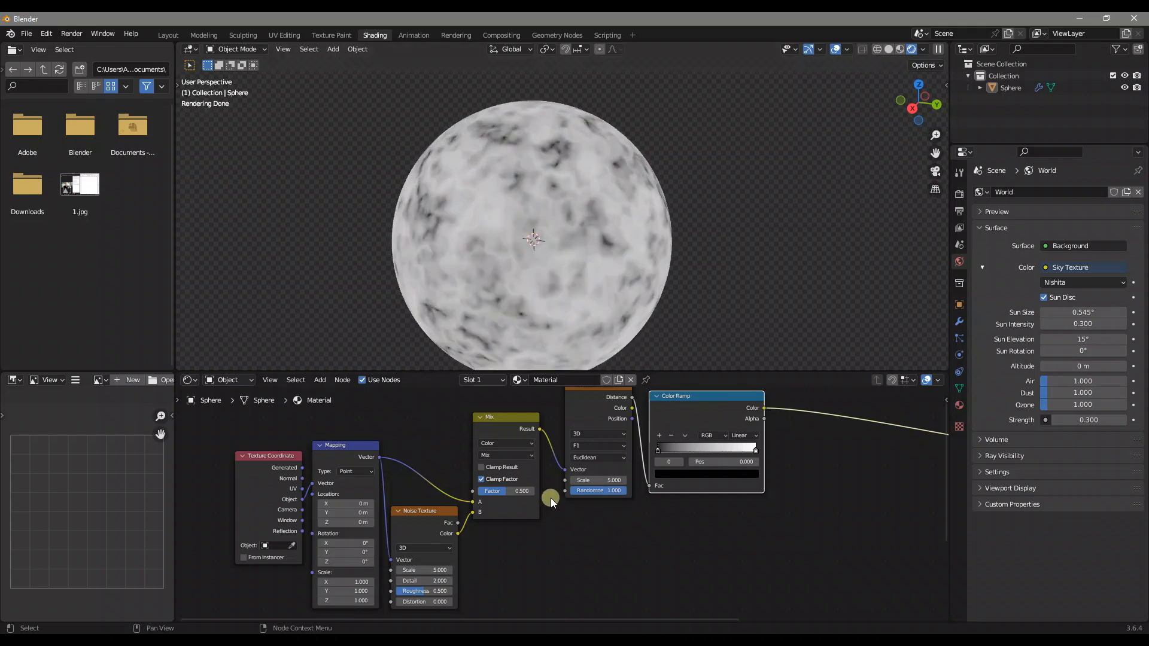
# Cut the link between the Mix node's Result and the Voronoi Texture's Vector input
pyautogui.moveTo(514, 434)
pyautogui.mouseDown()
pyautogui.moveTo(505, 418)
pyautogui.moveTo(517, 424)
pyautogui.mouseUp()
pyautogui.moveTo(524, 455); pyautogui.dragTo(608, 452, button='middle')
pyautogui.keyDown('shift'); pyautogui.click(616, 442); pyautogui.keyUp('shift')
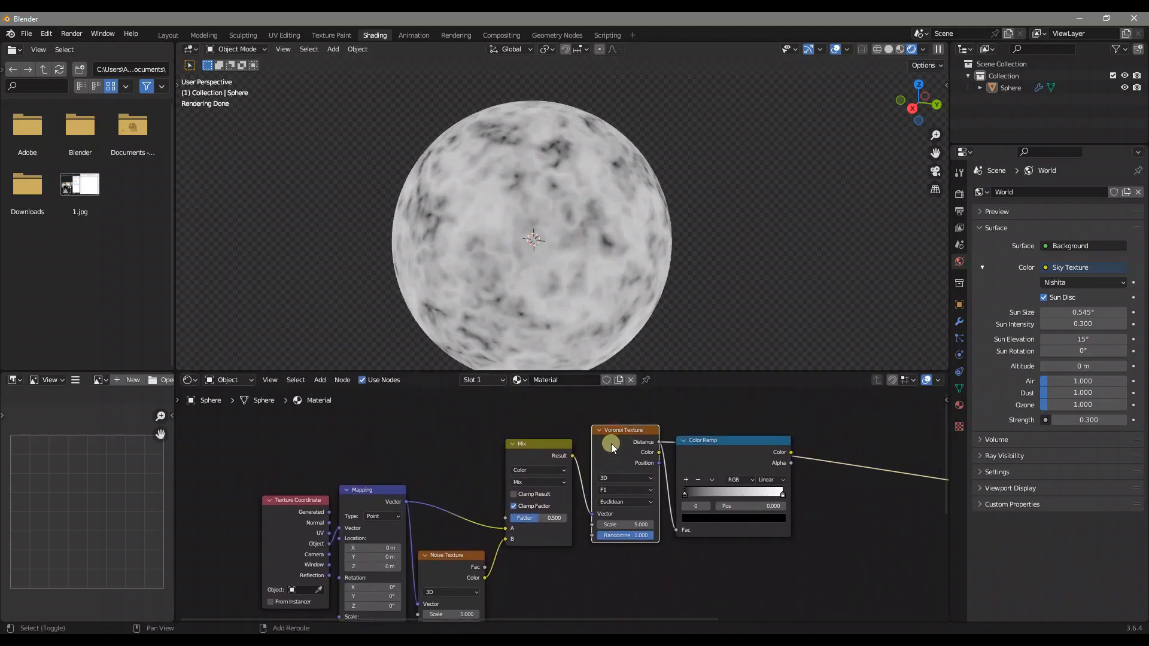
pyautogui.keyDown('ctrl'); pyautogui.moveTo(583, 462); pyautogui.dragTo(575, 489, button='right'); pyautogui.keyUp('ctrl')
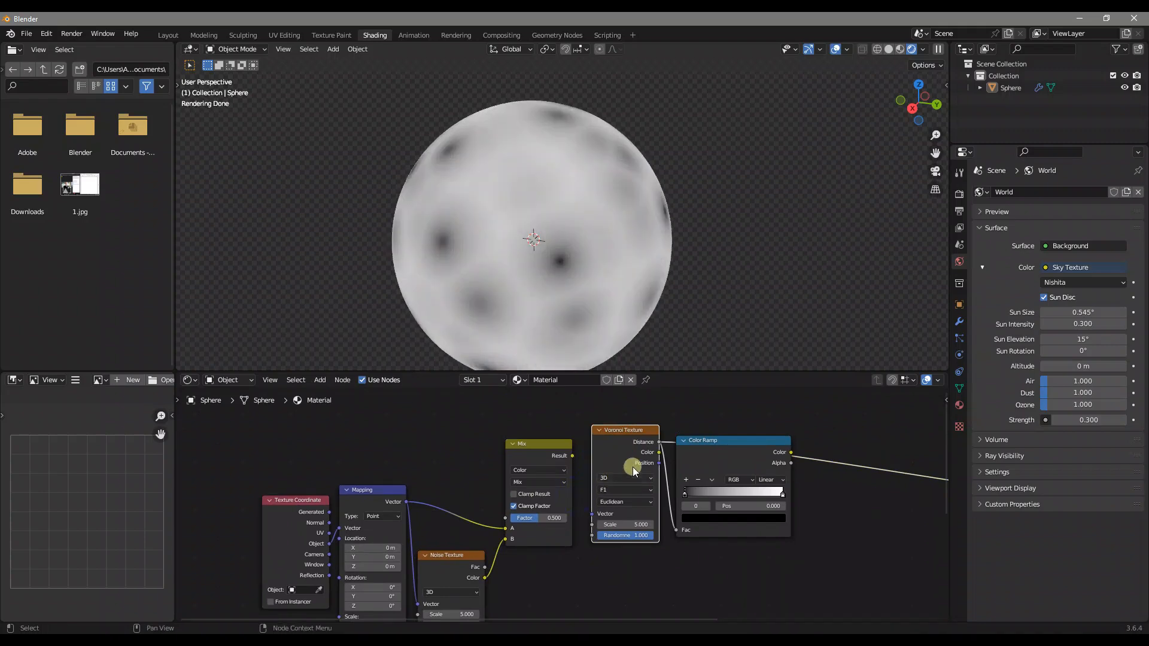
# Move the Color Ramp's black stop to position 0.273 and shift the Voronoi Texture node slightly
pyautogui.moveTo(682, 492); pyautogui.dragTo(713, 491)
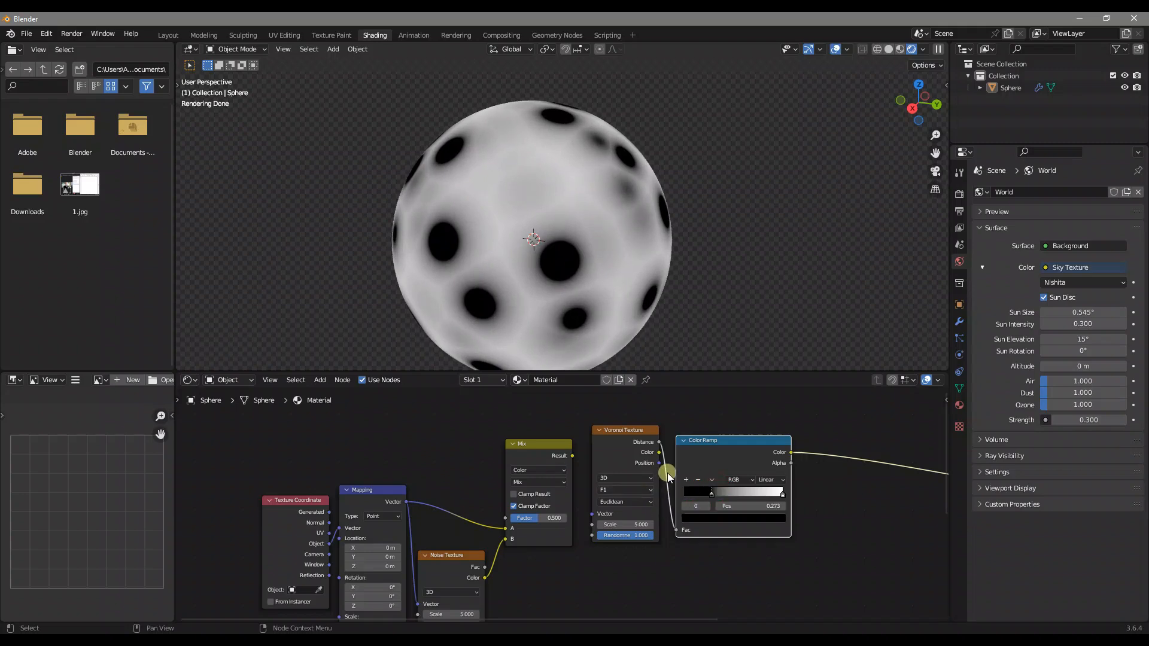
pyautogui.moveTo(631, 452); pyautogui.dragTo(625, 455)
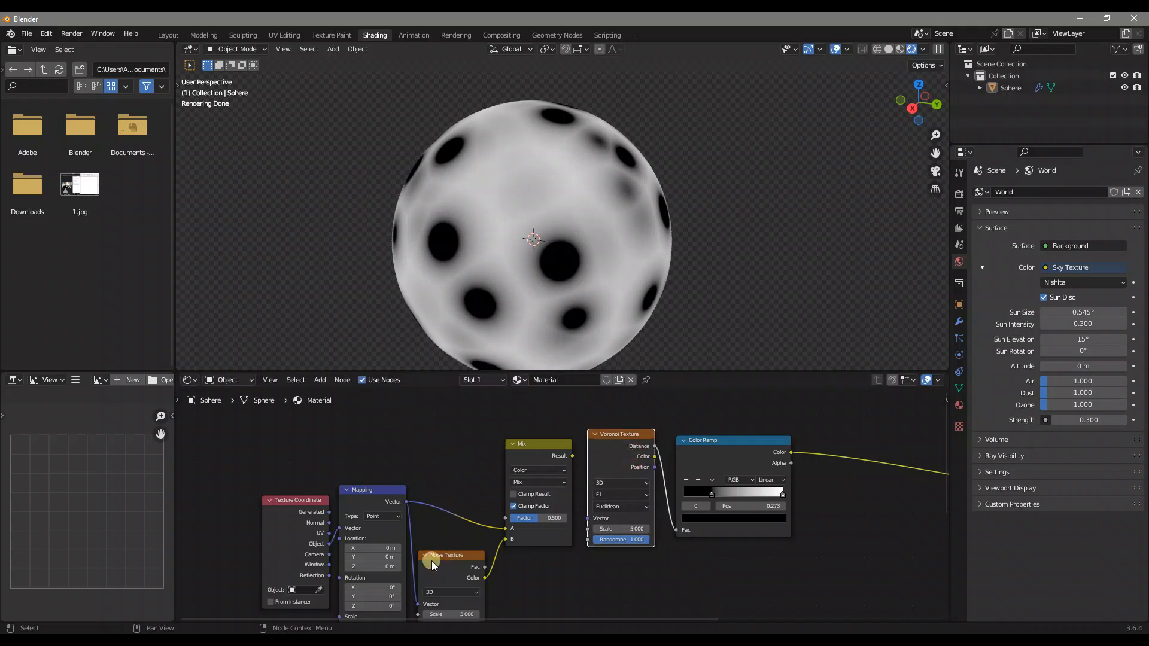
# Reconnect the Mix node's Result output to the Voronoi Texture's Vector input
pyautogui.moveTo(573, 454); pyautogui.dragTo(589, 519)
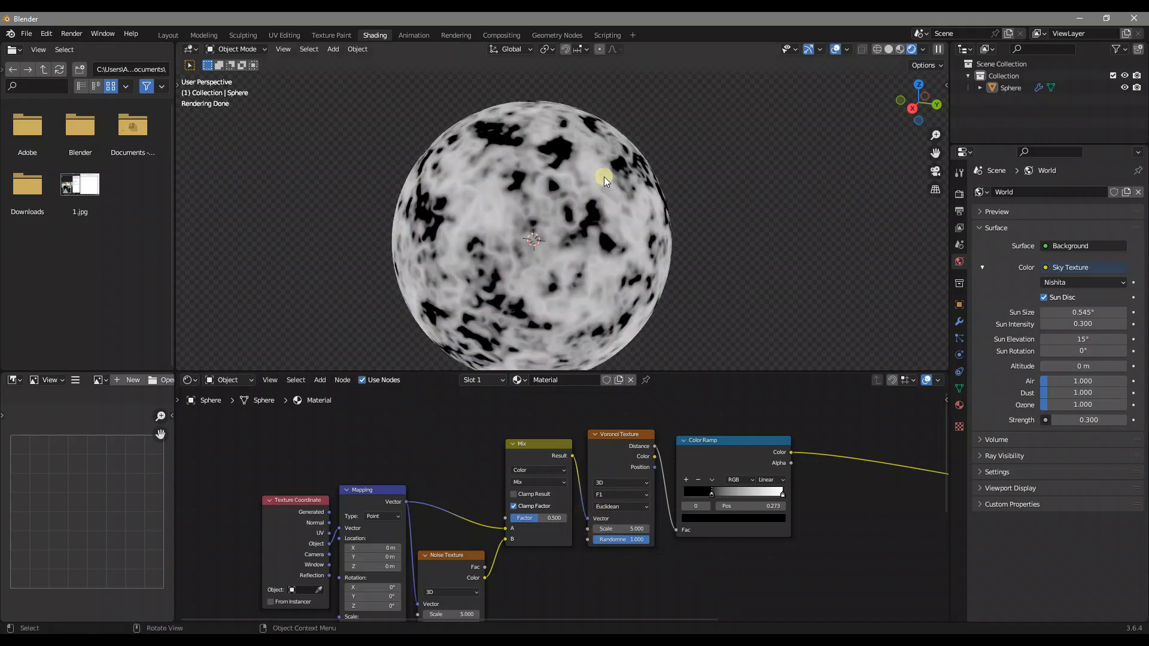
# Set the Mix node's factor to 0.35 and its blending mode to Linear Light
pyautogui.moveTo(483, 547); pyautogui.dragTo(516, 501, button='middle')
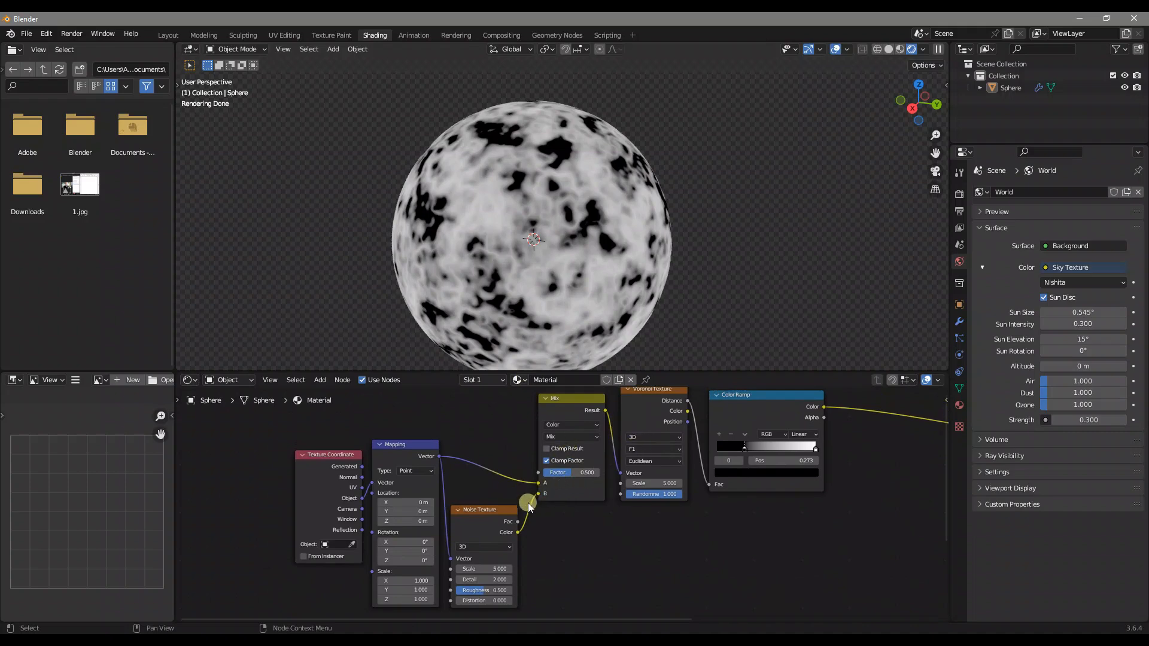
pyautogui.click(564, 476)
pyautogui.write('0.35')
pyautogui.press('Return')
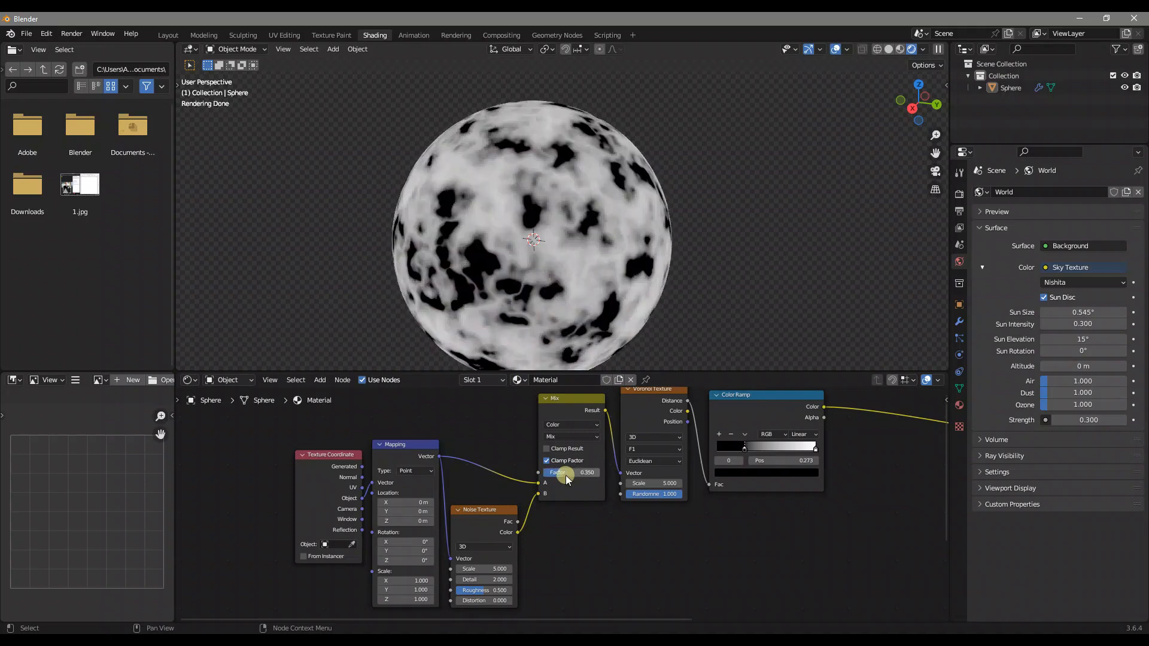
pyautogui.click(567, 437)
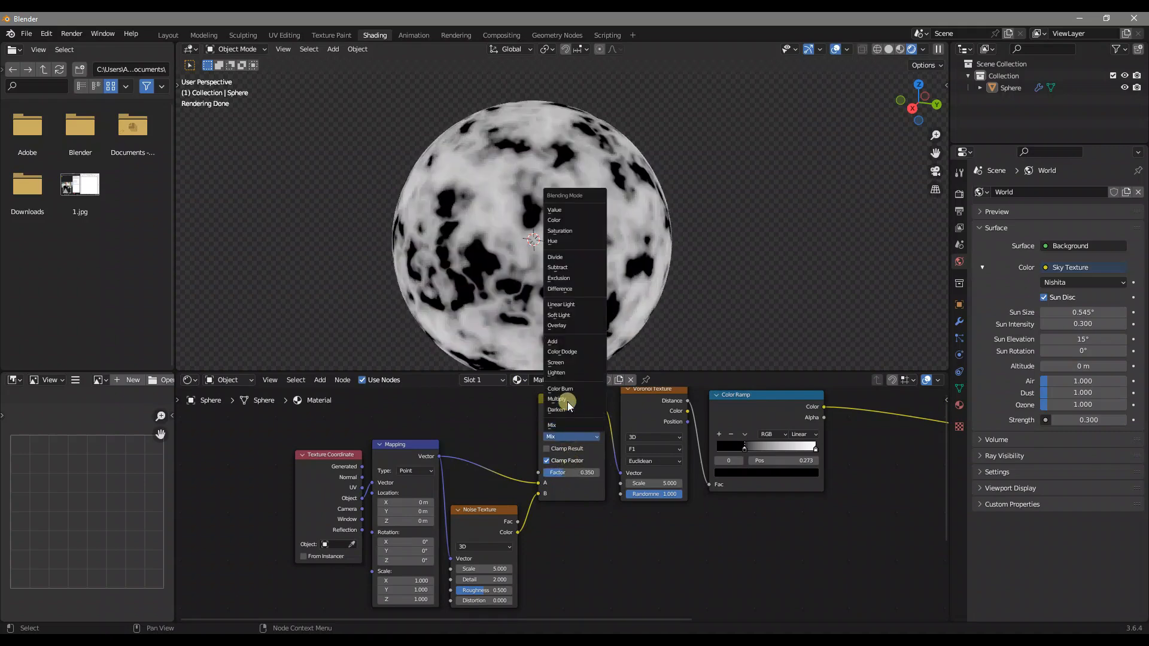
pyautogui.click(569, 304)
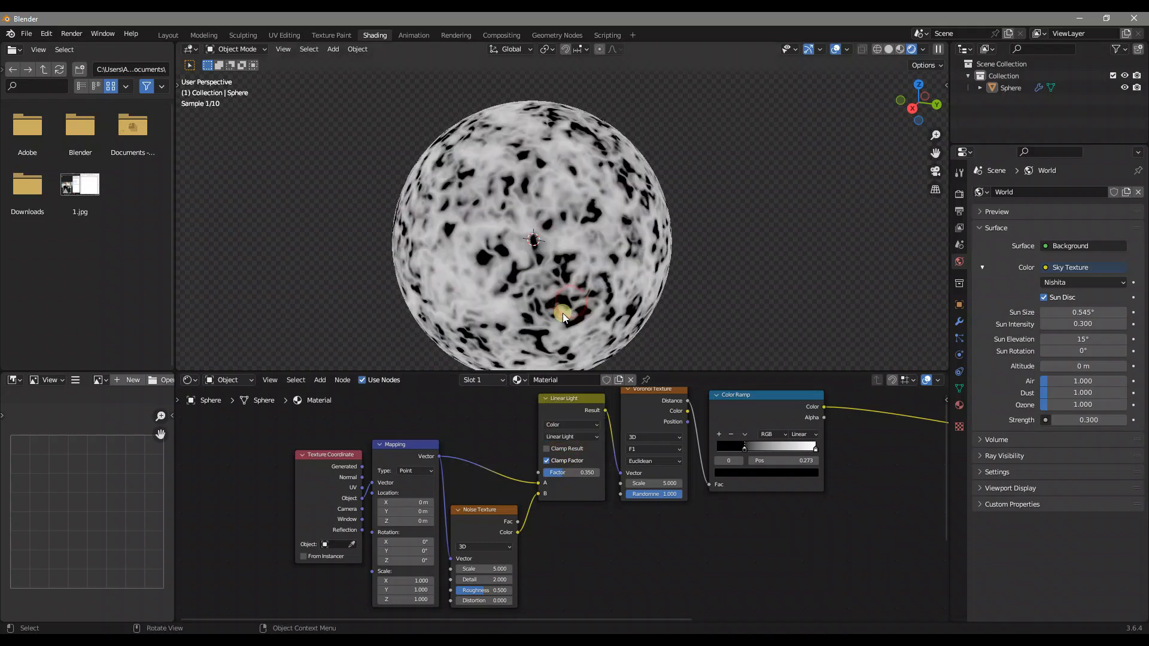
# Set the Noise Texture's Scale to 3 and its Detail to 5
pyautogui.moveTo(448, 551); pyautogui.dragTo(519, 460, button='middle')
pyautogui.scroll(6, 554, 475)
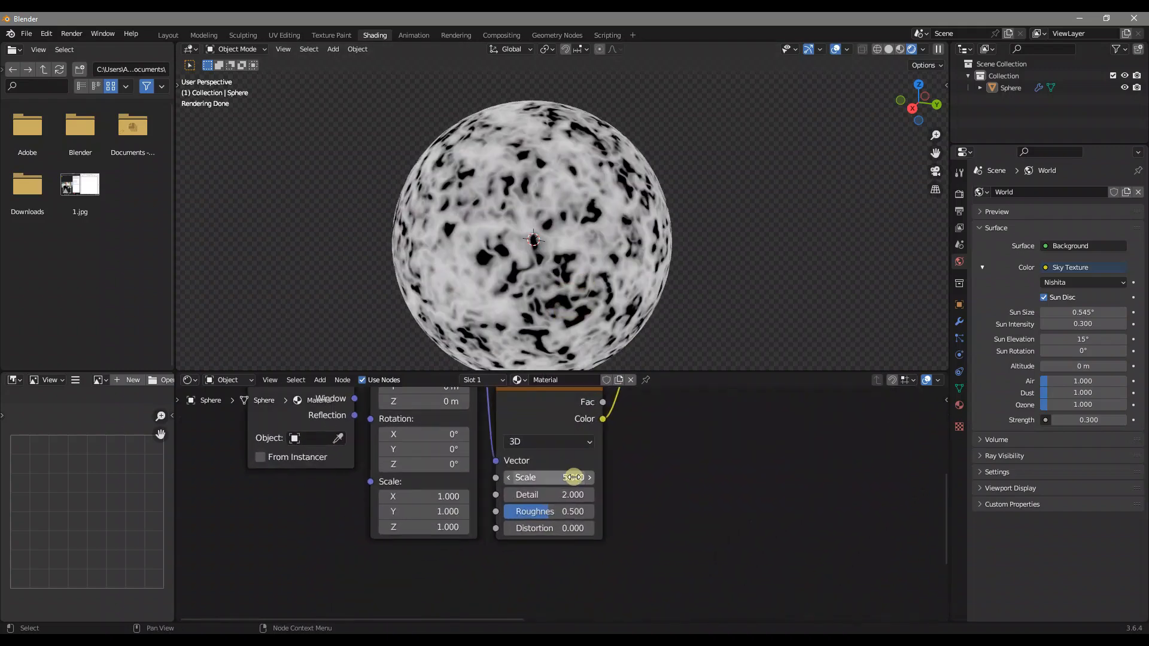
pyautogui.click(573, 477)
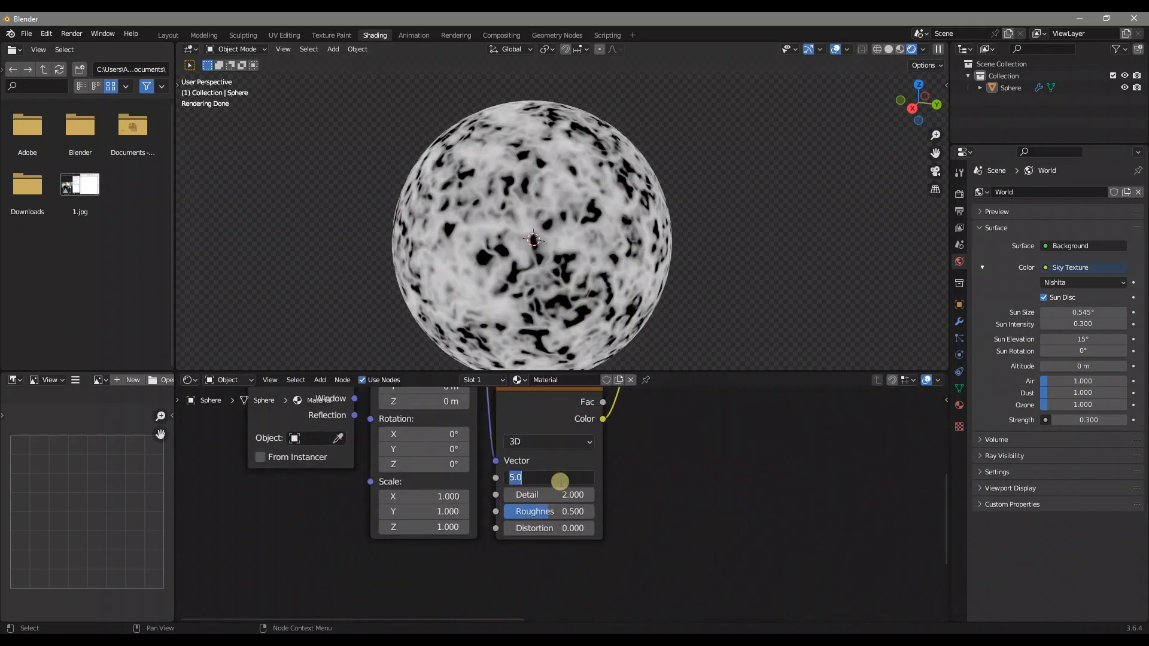
pyautogui.write('3')
pyautogui.press('Return')
pyautogui.click(540, 486)
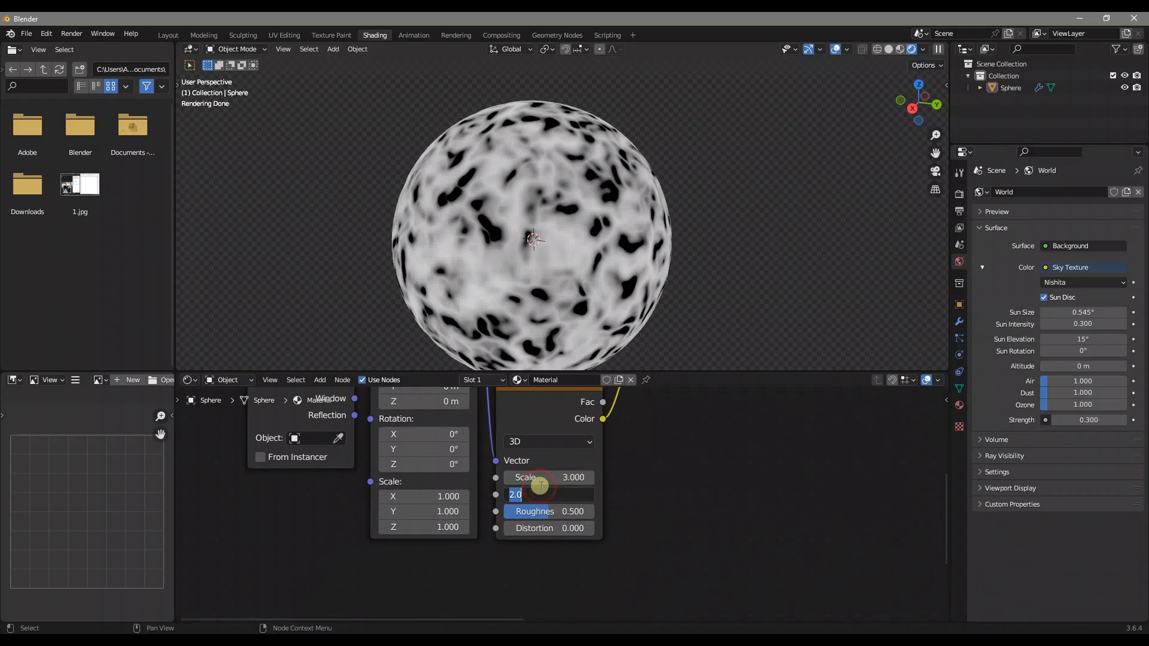
pyautogui.write('5')
pyautogui.press('Return')
# Set the Voronoi Texture's Scale to 1
pyautogui.moveTo(540, 486); pyautogui.dragTo(235, 626, button='middle')
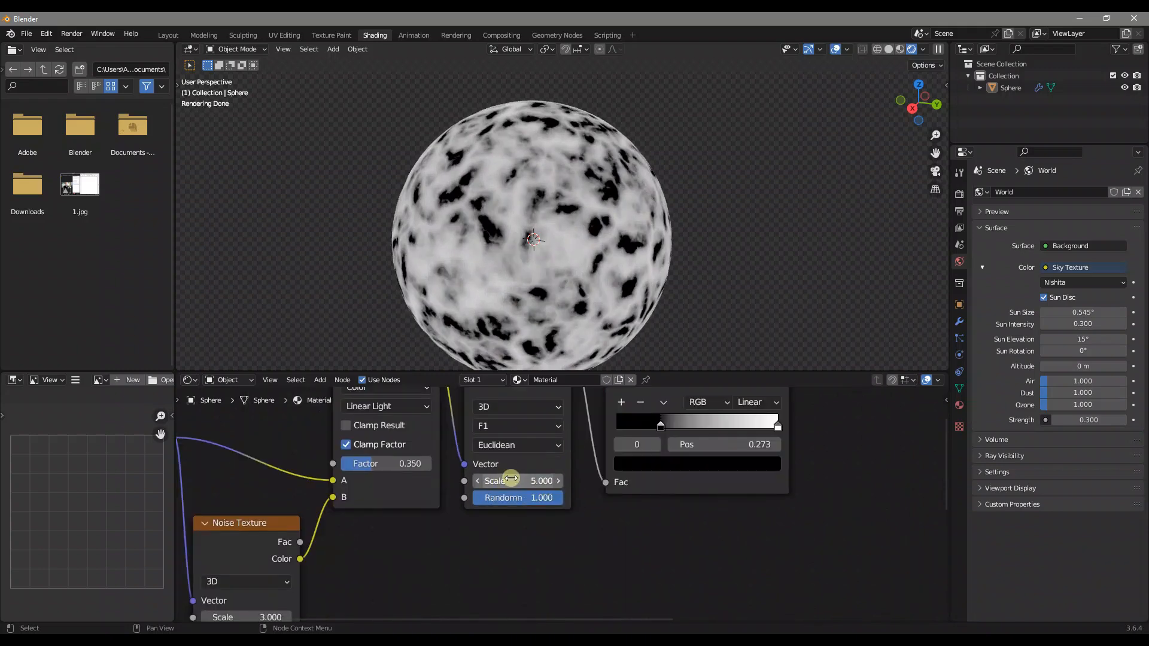
pyautogui.click(518, 477)
pyautogui.write('1')
pyautogui.press('Return')
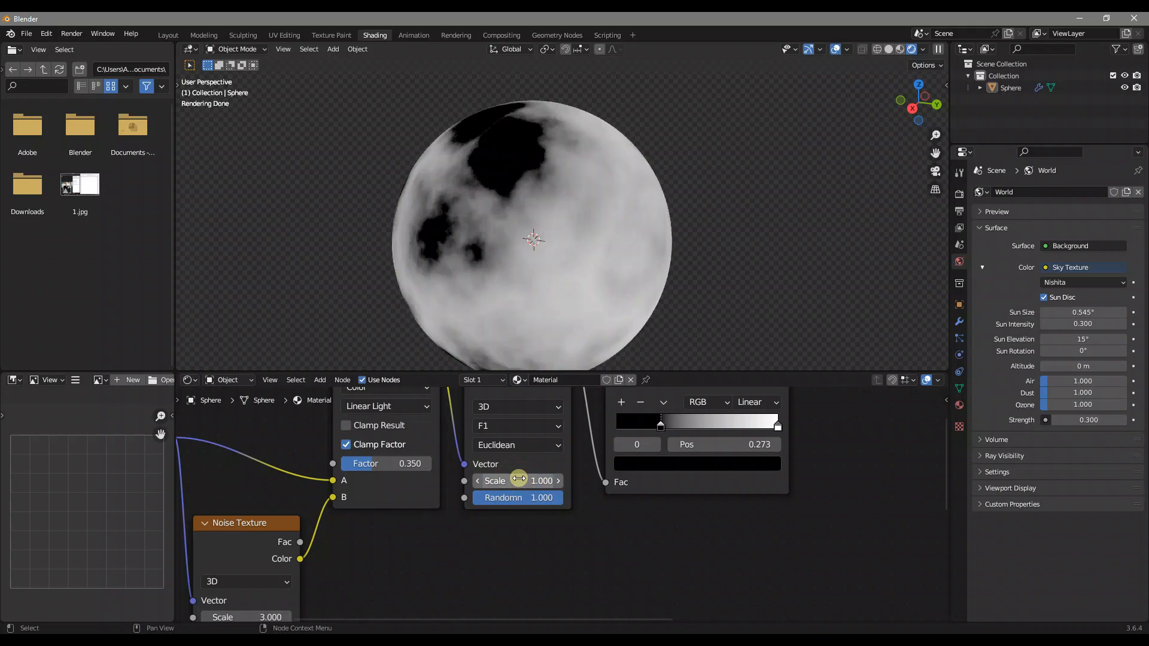
# Reverse the Color Ramp so the white stop sits at position 0 and the black stop at 0.85
pyautogui.moveTo(644, 419); pyautogui.dragTo(580, 496, button='middle')
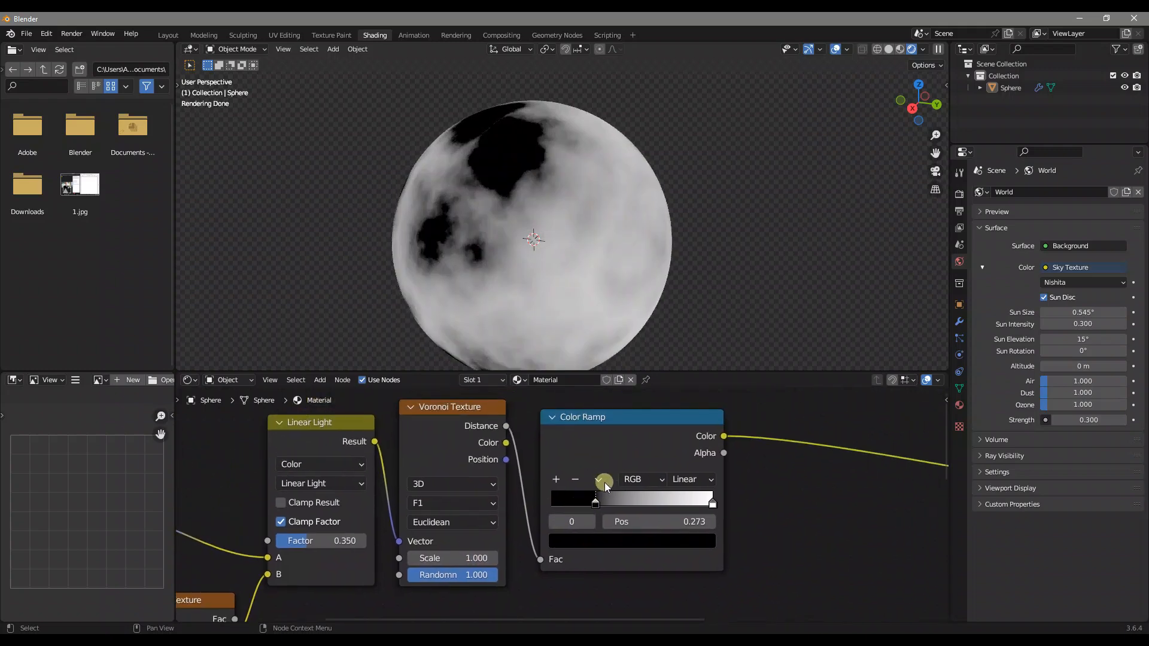
pyautogui.click(595, 500)
pyautogui.moveTo(596, 500); pyautogui.dragTo(522, 508)
pyautogui.click(712, 500)
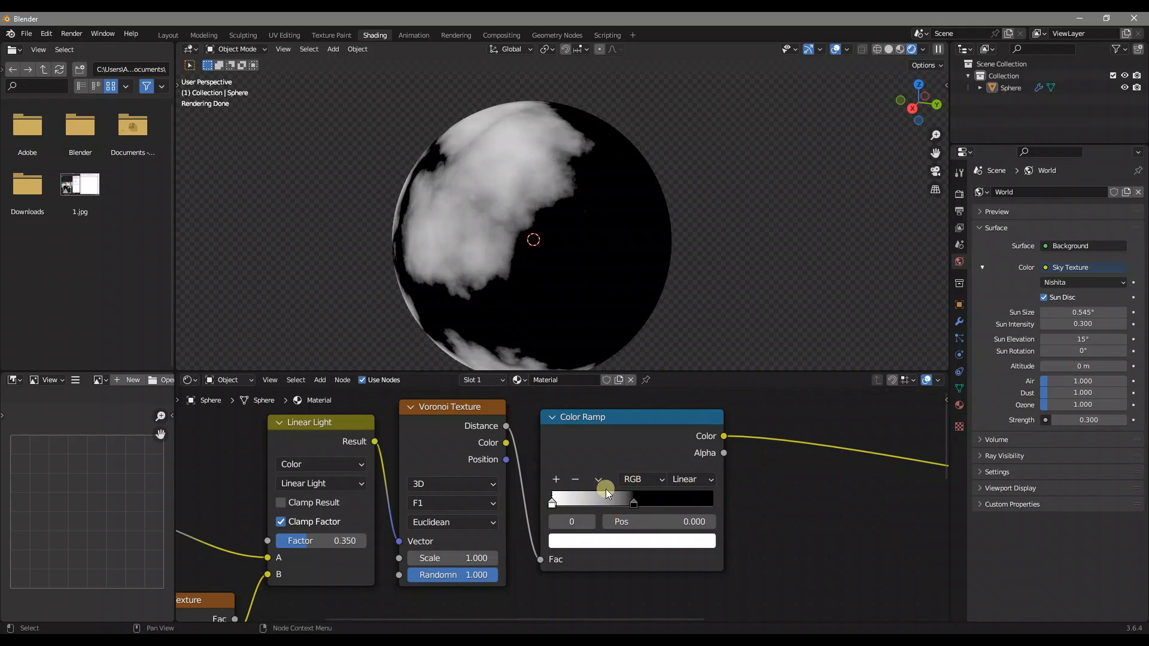
pyautogui.click(634, 498)
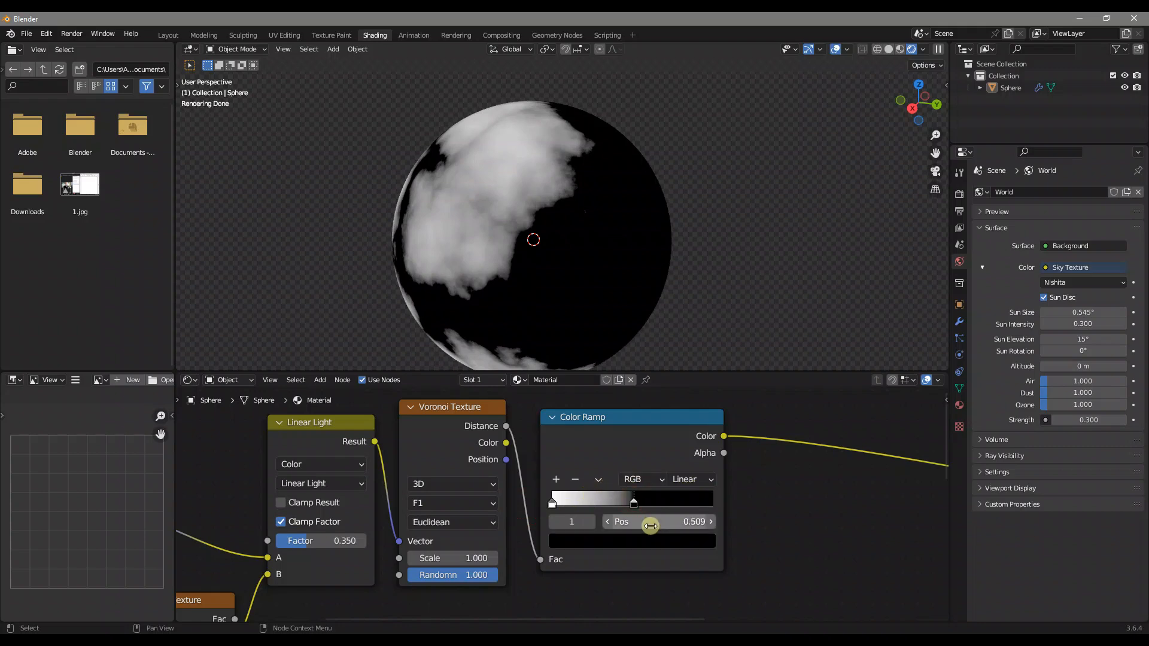
pyautogui.click(651, 523)
pyautogui.write('0.85')
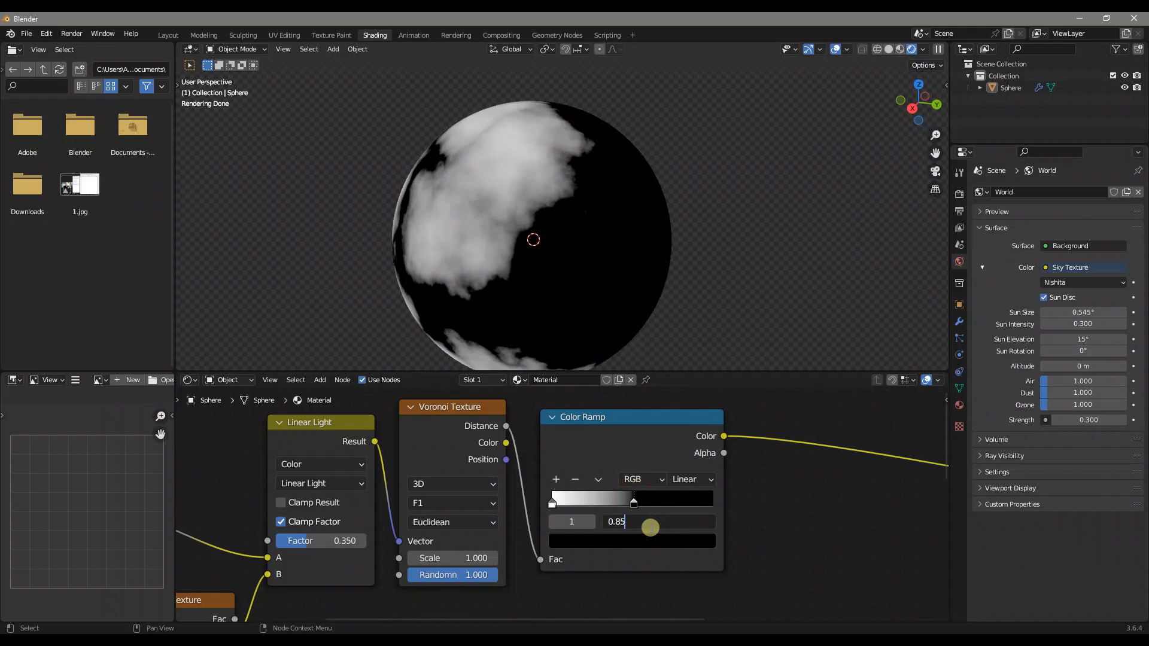
pyautogui.press('Return')
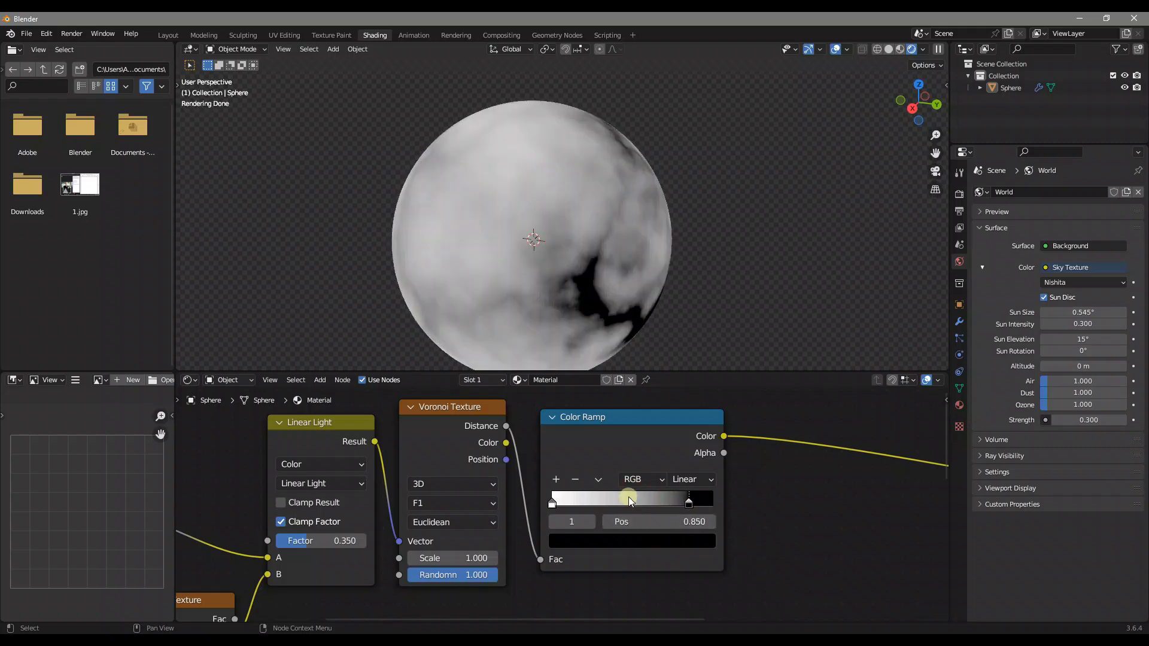
# Add a stop between the white and black ones on the Color Ramp and set its position to 0.527
pyautogui.click(558, 478)
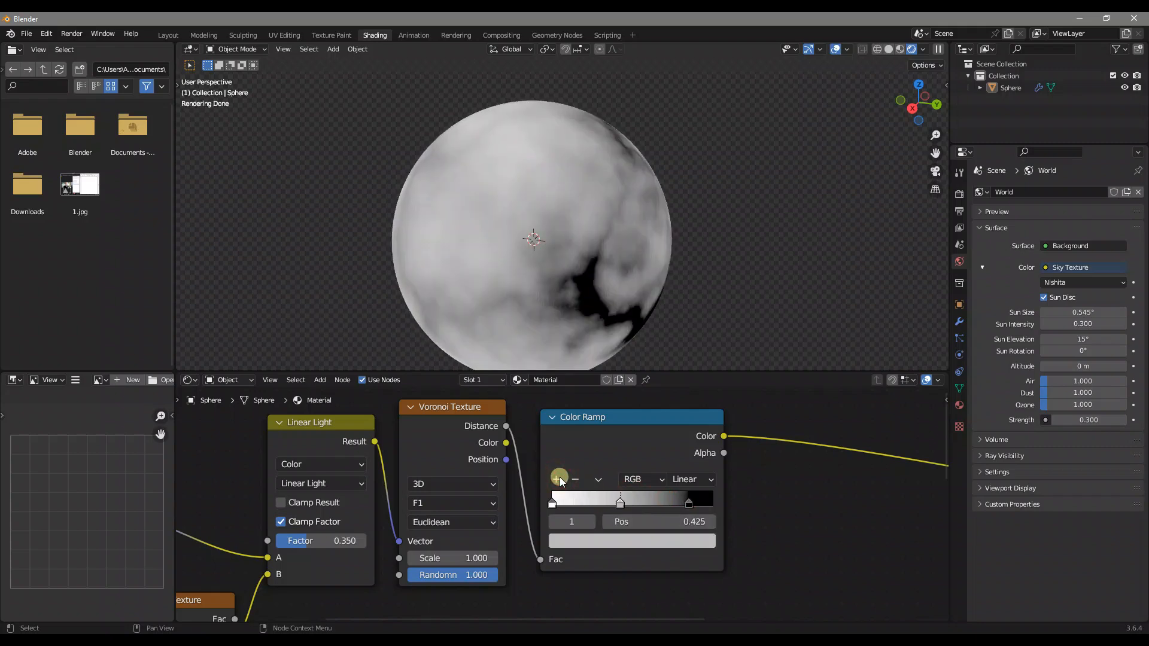
pyautogui.click(645, 525)
pyautogui.write('0.85')
pyautogui.press('BackSpace')
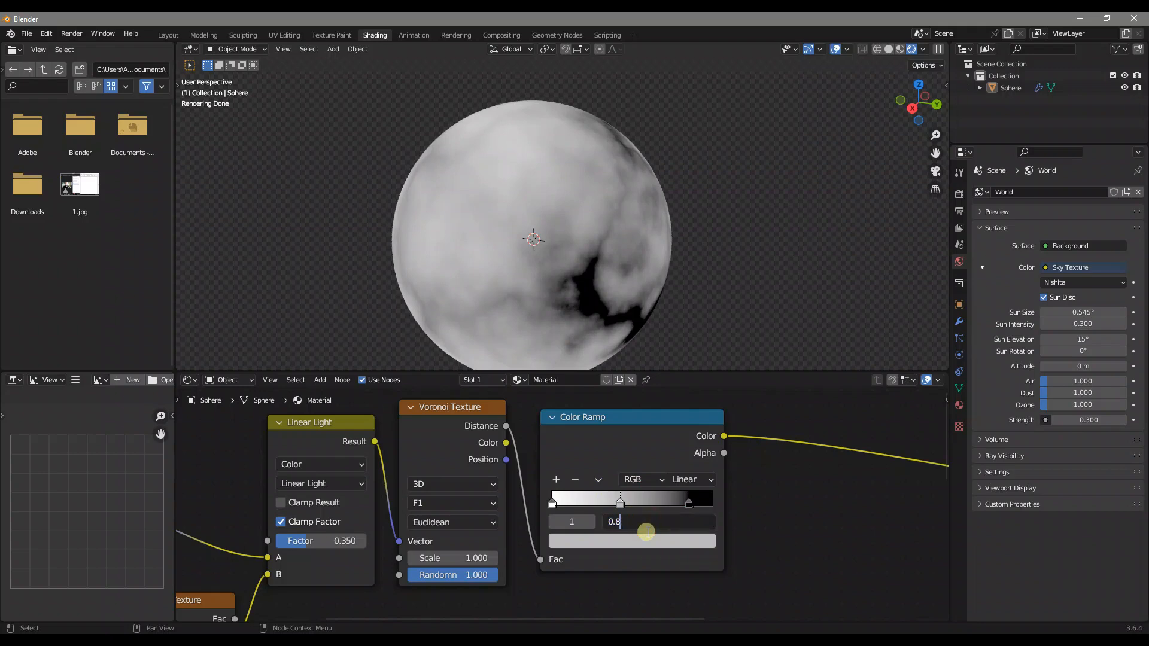
pyautogui.press('BackSpace')
pyautogui.write('527')
pyautogui.press('Return')
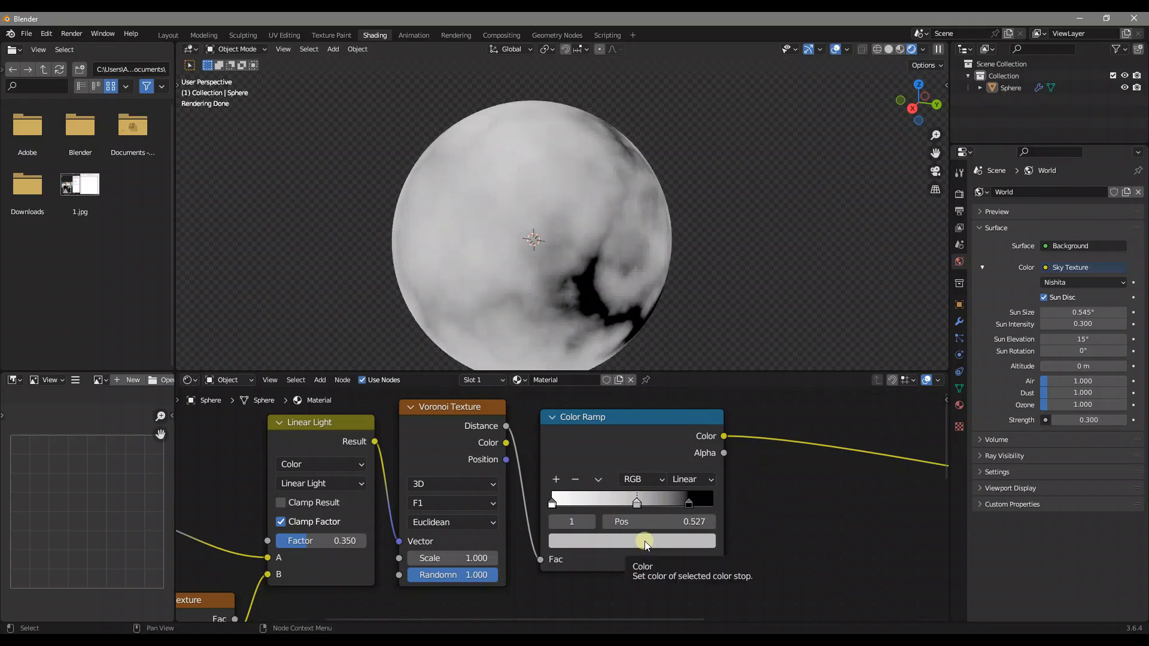
# Set the middle stop's color to hex CFCFCF and check the pattern from around the sphere
pyautogui.click(645, 541)
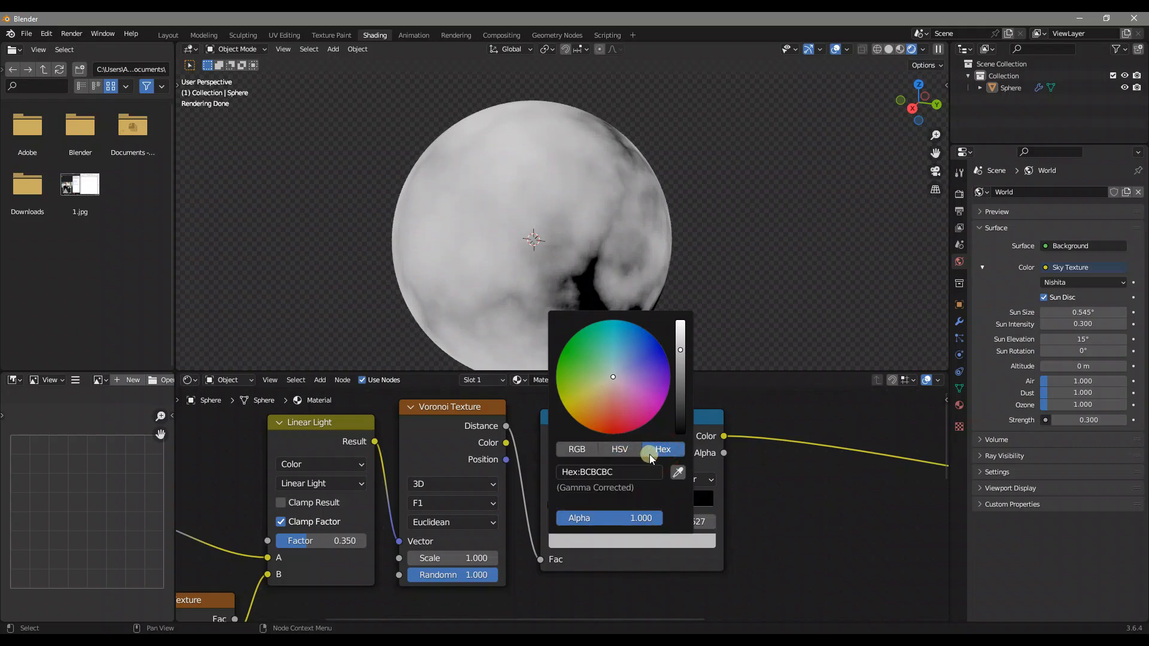
pyautogui.click(598, 471)
pyautogui.write('cfcfcf')
pyautogui.press('Return')
pyautogui.moveTo(575, 282); pyautogui.dragTo(581, 170, button='middle')
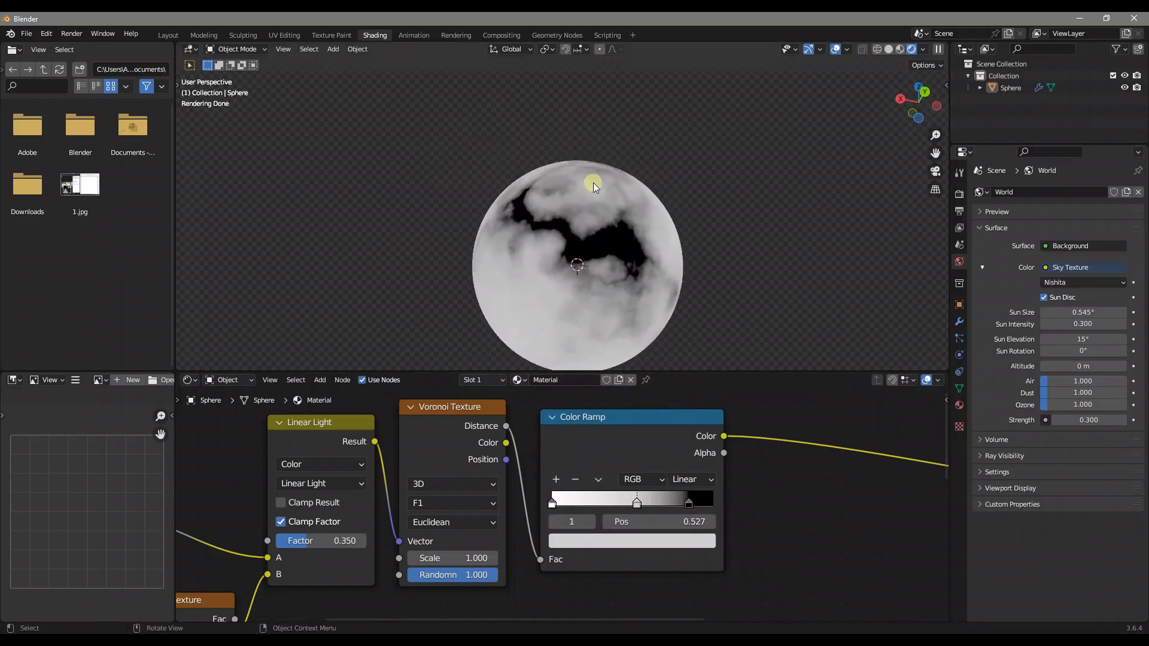
pyautogui.moveTo(614, 269); pyautogui.dragTo(636, 305, button='middle')
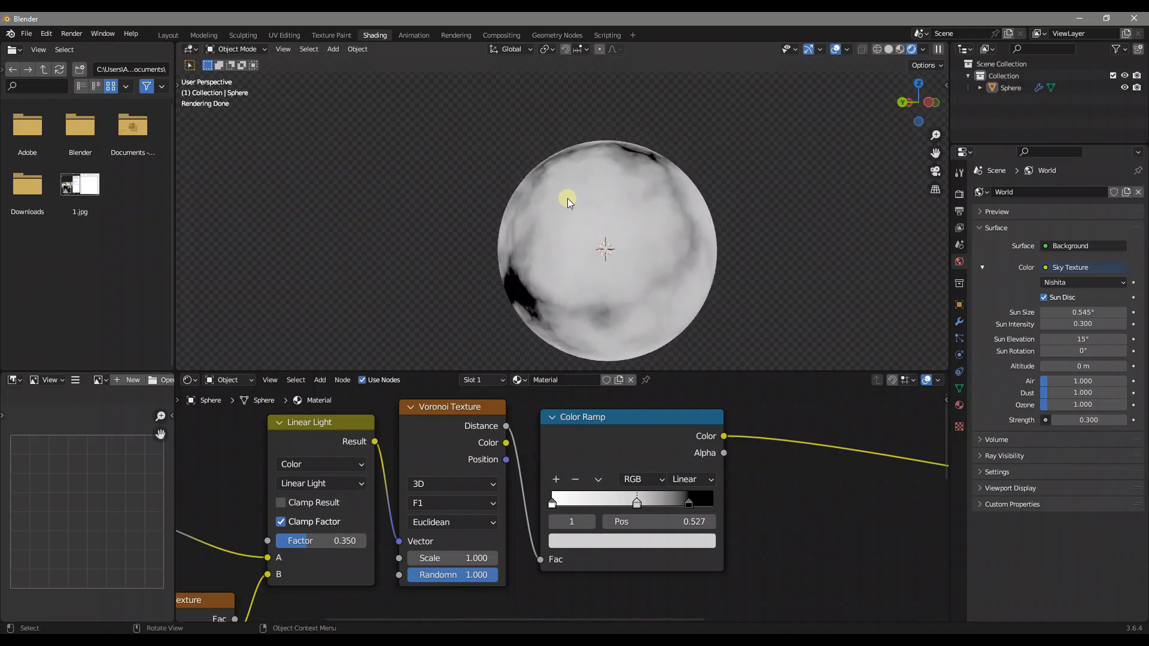
pyautogui.moveTo(549, 185); pyautogui.dragTo(615, 196, button='middle')
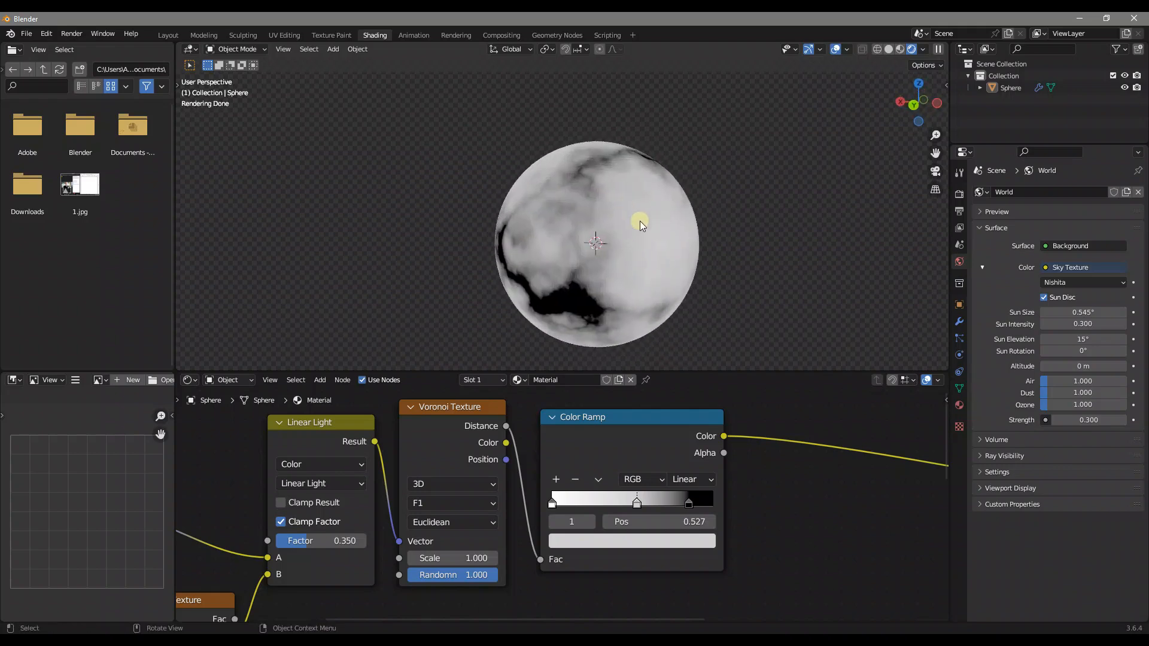
# Add a second Noise Texture below the first, feed it the Mapping node's Vector output, and space the coordinate nodes away from the textures
pyautogui.scroll(-2, 639, 224)
pyautogui.scroll(-8, 519, 479)
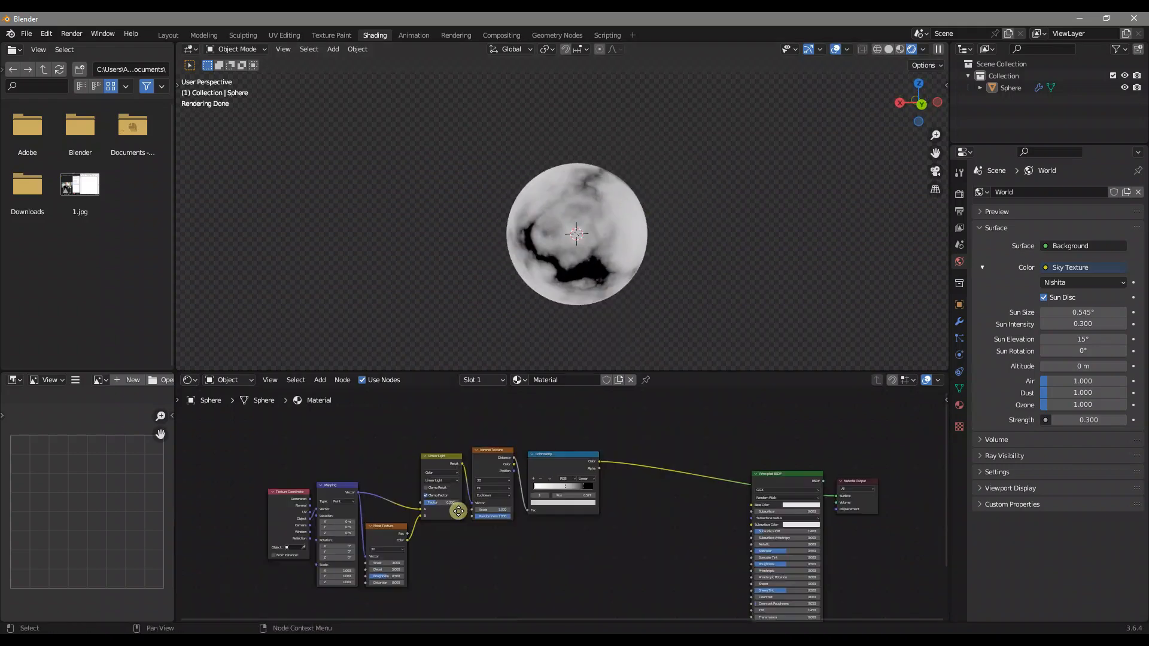
pyautogui.moveTo(459, 511); pyautogui.dragTo(555, 451, button='middle')
pyautogui.hotkey('shift', 'a')
pyautogui.write('n')
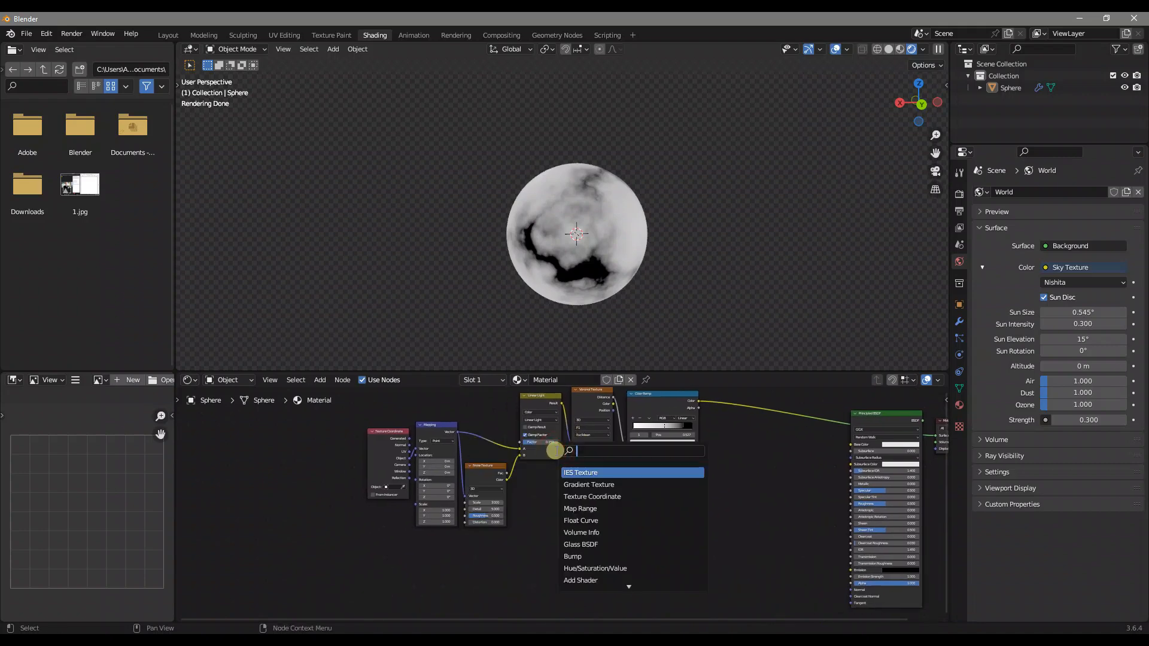
pyautogui.write('oise')
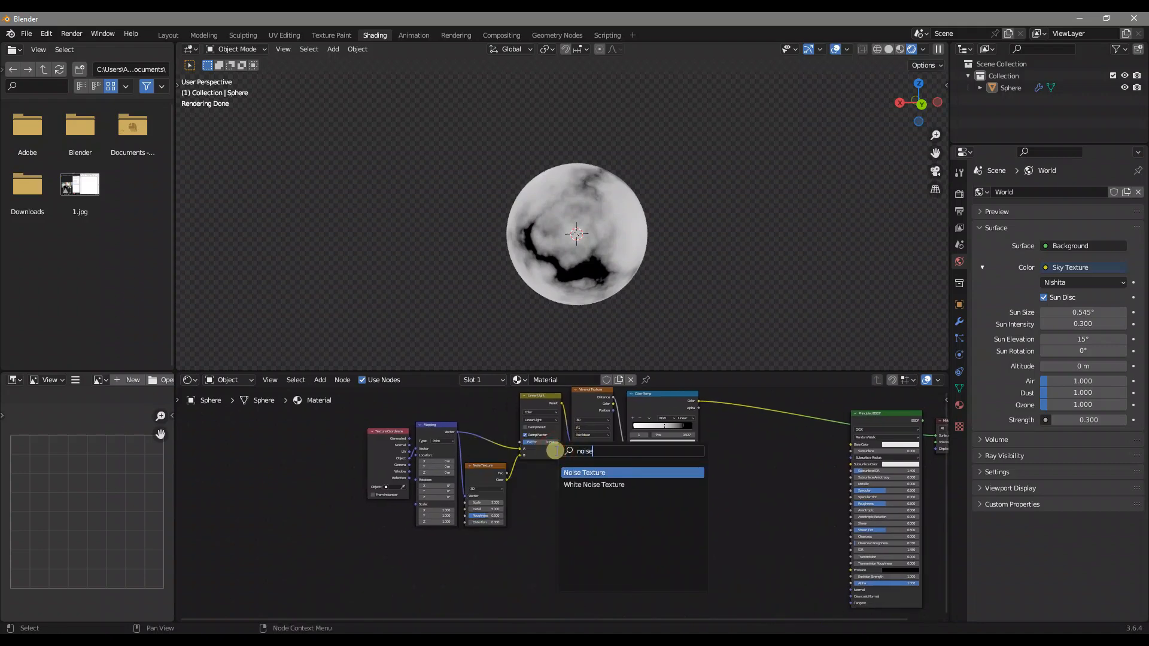
pyautogui.press('Return')
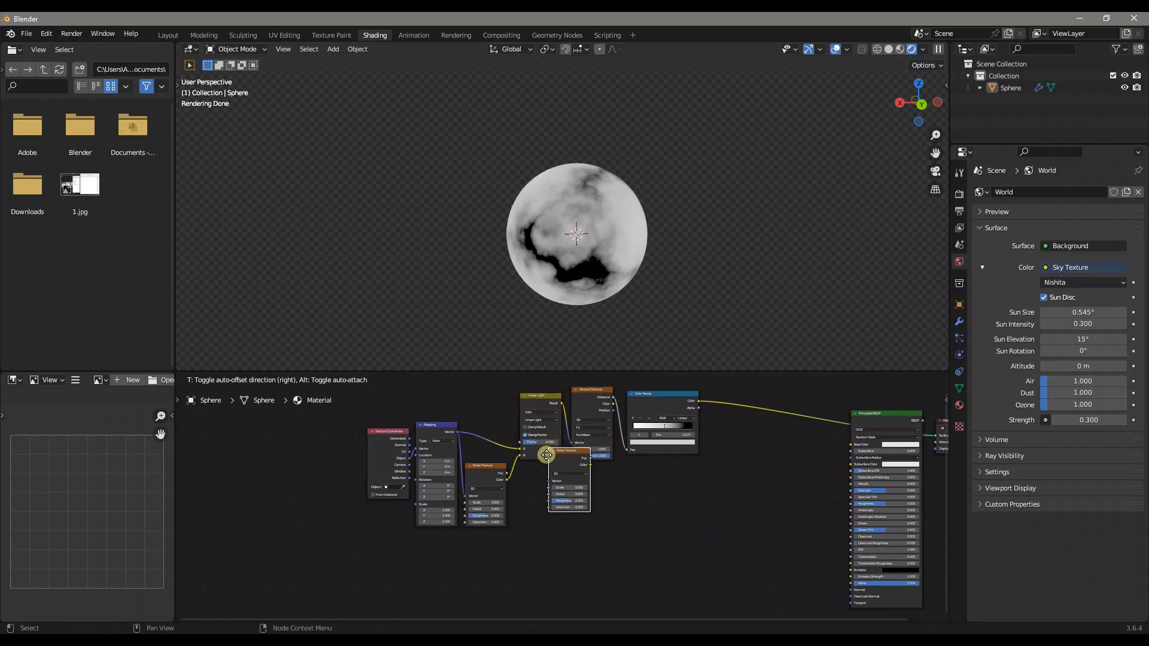
pyautogui.click(468, 543)
pyautogui.moveTo(457, 432); pyautogui.dragTo(469, 572)
pyautogui.moveTo(423, 428); pyautogui.dragTo(385, 479)
# Add a second Color Ramp node beside the new Noise Texture
pyautogui.moveTo(546, 555); pyautogui.dragTo(562, 497, button='middle')
pyautogui.scroll(3, 557, 525)
pyautogui.click(572, 486)
pyautogui.hotkey('shift', 'a')
pyautogui.click(572, 482)
pyautogui.write('color ramp')
pyautogui.press('Return')
pyautogui.click(571, 486)
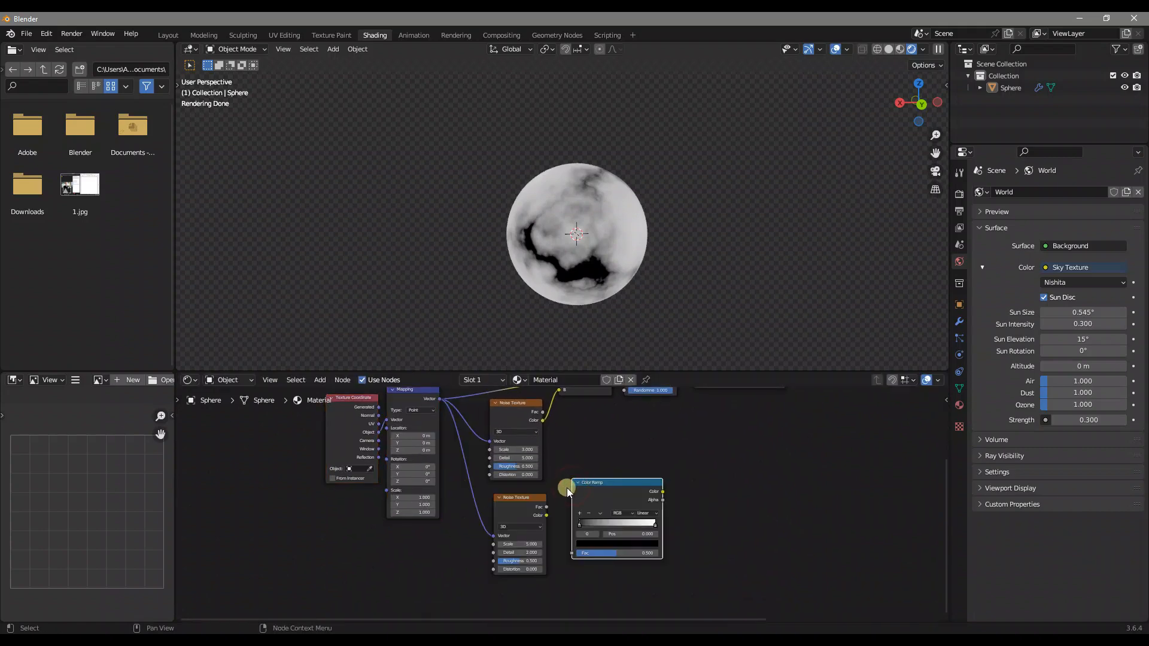
# Link the second Noise Texture's Color output to the new Color Ramp's Fac input and preview the ramp on the sphere
pyautogui.moveTo(547, 515); pyautogui.dragTo(578, 552)
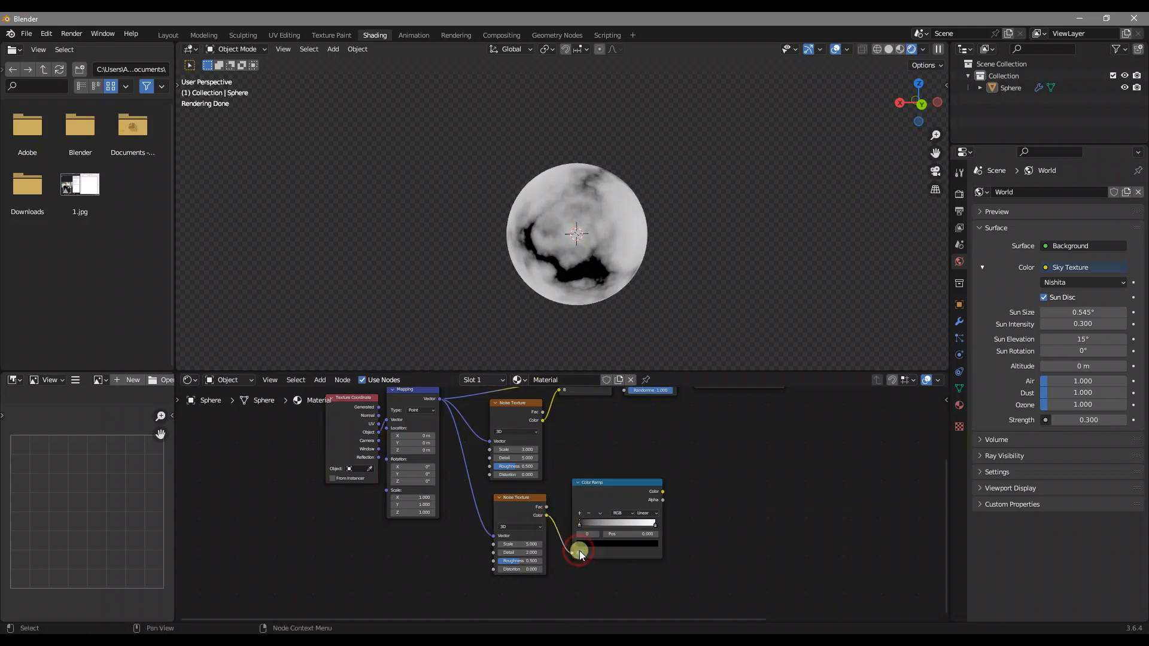
pyautogui.keyDown('ctrl'); pyautogui.keyDown('shift'); pyautogui.click(623, 488); pyautogui.keyUp('shift'); pyautogui.keyUp('ctrl')
# Set the second Noise Texture's Scale to 2 and its Detail to 15
pyautogui.moveTo(577, 495); pyautogui.dragTo(574, 467, button='middle')
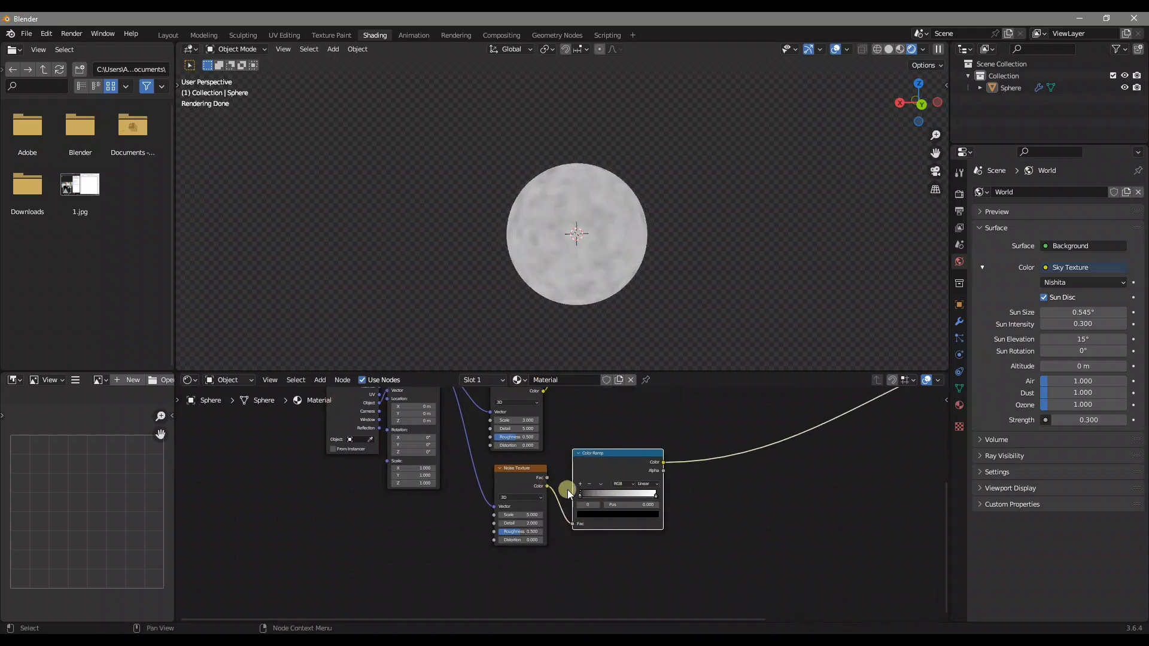
pyautogui.scroll(4, 561, 491)
pyautogui.click(514, 519)
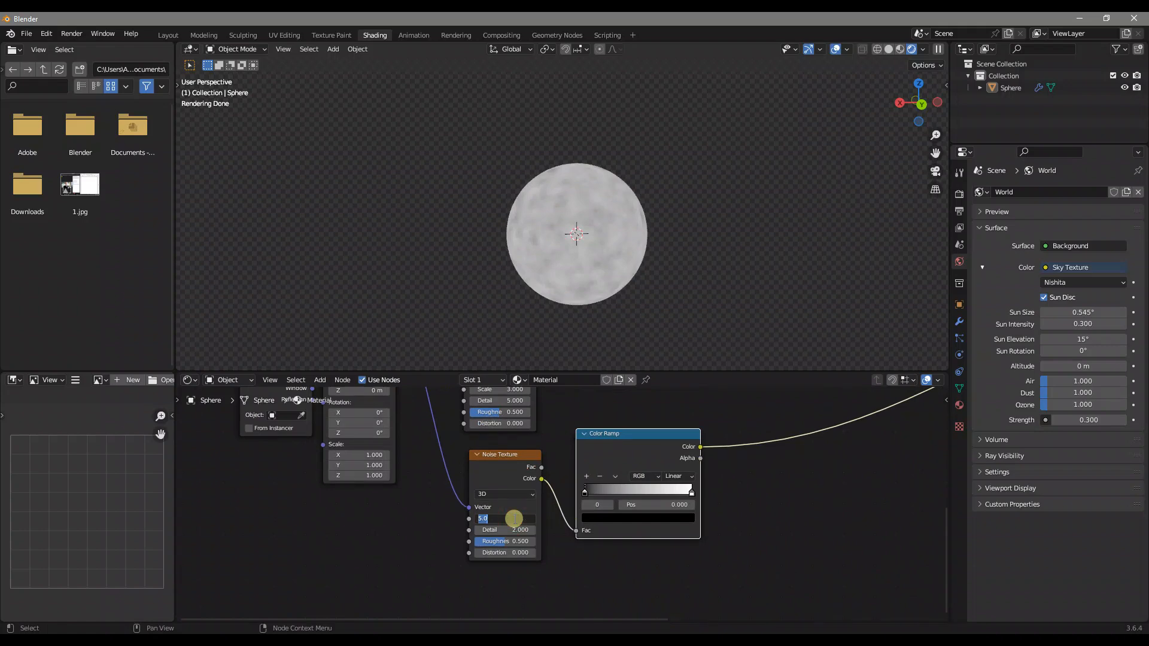
pyautogui.write('2')
pyautogui.press('Return')
pyautogui.click(513, 528)
pyautogui.write('15')
pyautogui.press('Return')
# Move the second Color Ramp's black stop to position 0.236
pyautogui.moveTo(651, 494); pyautogui.dragTo(505, 517, button='middle')
pyautogui.click(509, 529)
pyautogui.write('0.')
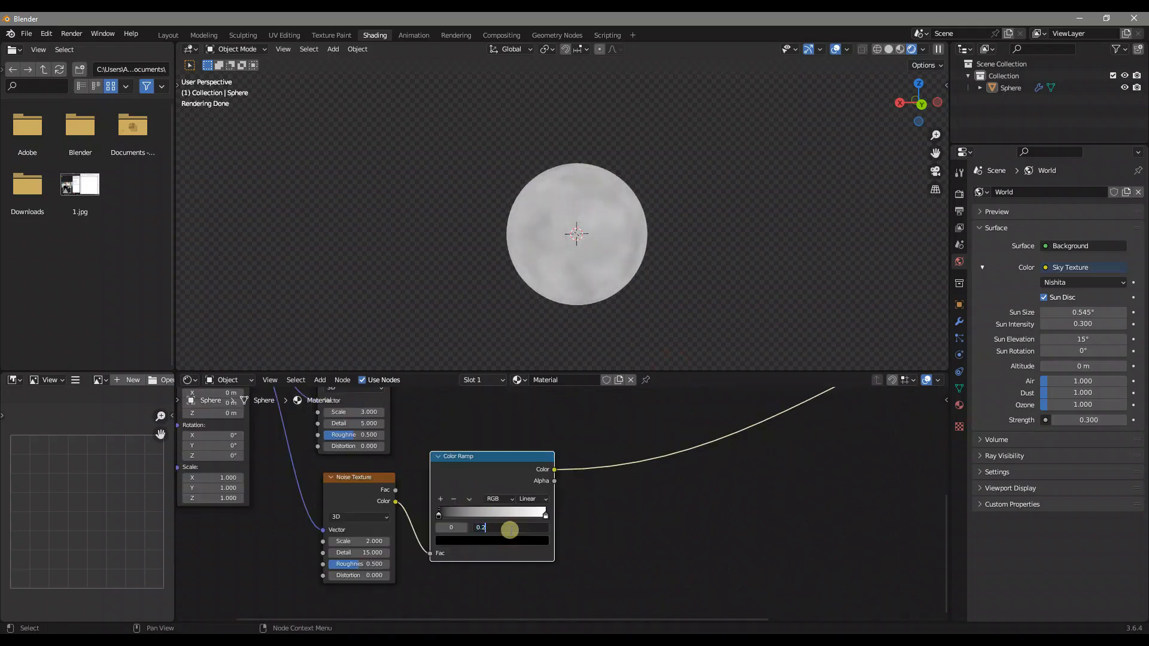
pyautogui.write('236')
pyautogui.press('Return')
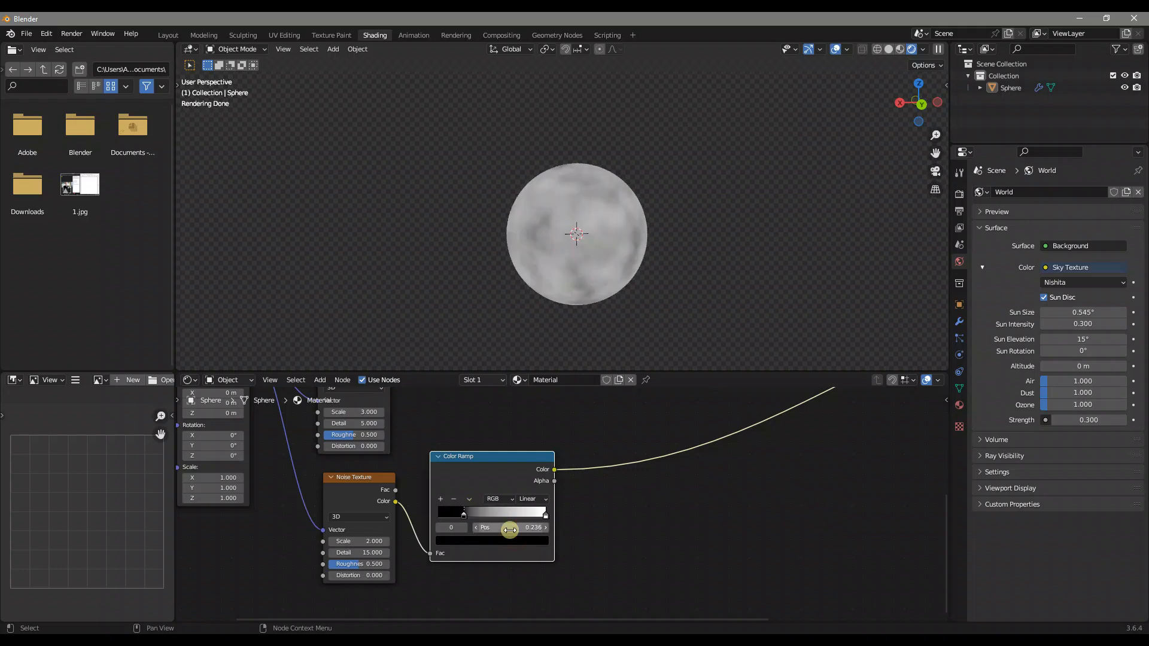
# Add a Wave Texture node below the second Noise Texture
pyautogui.scroll(-3, 602, 473)
pyautogui.moveTo(602, 473); pyautogui.dragTo(634, 457, button='middle')
pyautogui.hotkey('shift', 'a')
pyautogui.click(618, 467)
pyautogui.write('wave')
pyautogui.press('Return')
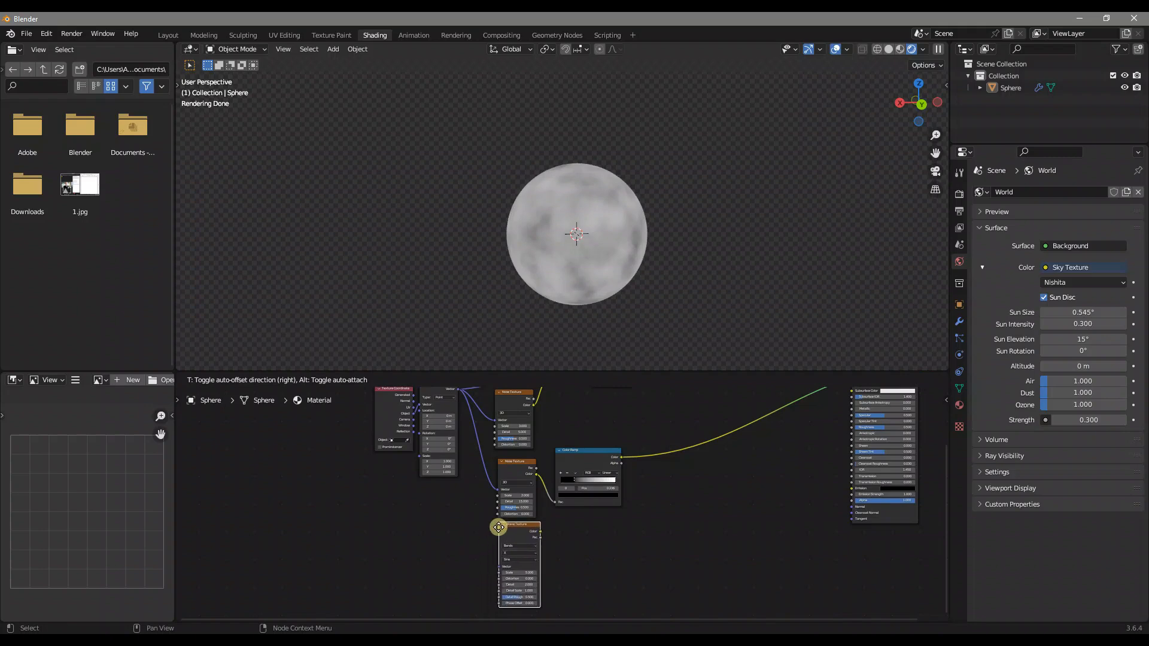
pyautogui.click(517, 534)
# Duplicate the Wave Texture node and place the copy directly below it
pyautogui.moveTo(574, 521); pyautogui.dragTo(637, 486, button='middle')
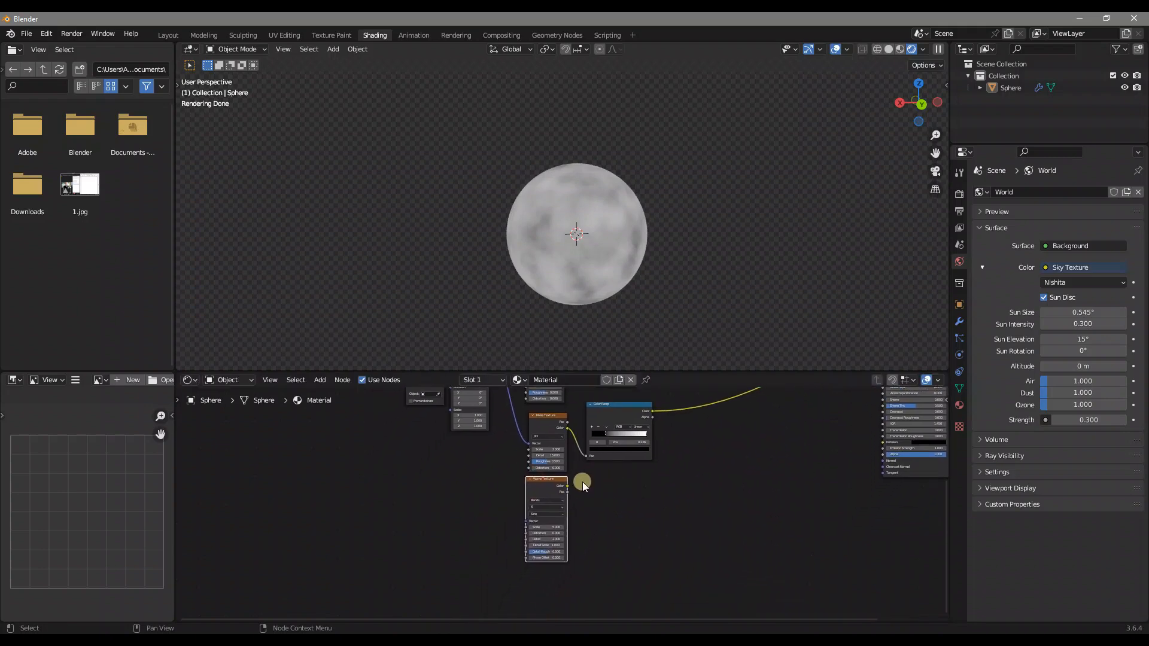
pyautogui.hotkey('shift', 'd')
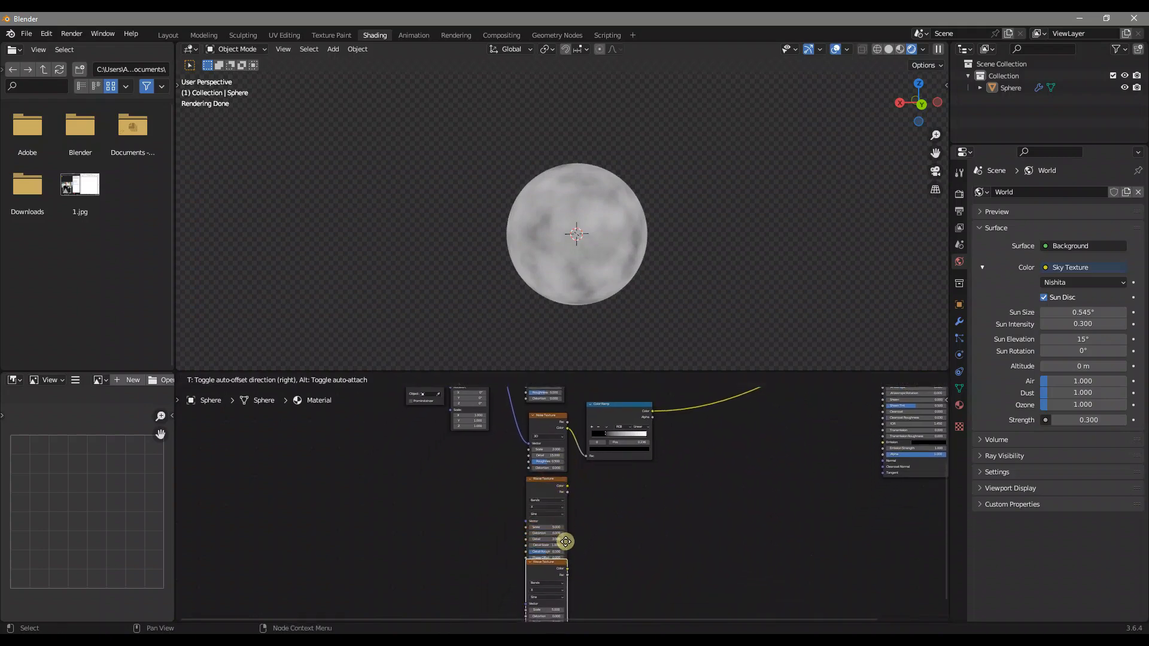
pyautogui.click(564, 551)
# Connect the Mapping node's Vector output to the Vector inputs of both Wave Textures
pyautogui.scroll(-4, 497, 484)
pyautogui.scroll(1, 519, 412)
pyautogui.moveTo(519, 411); pyautogui.dragTo(541, 565)
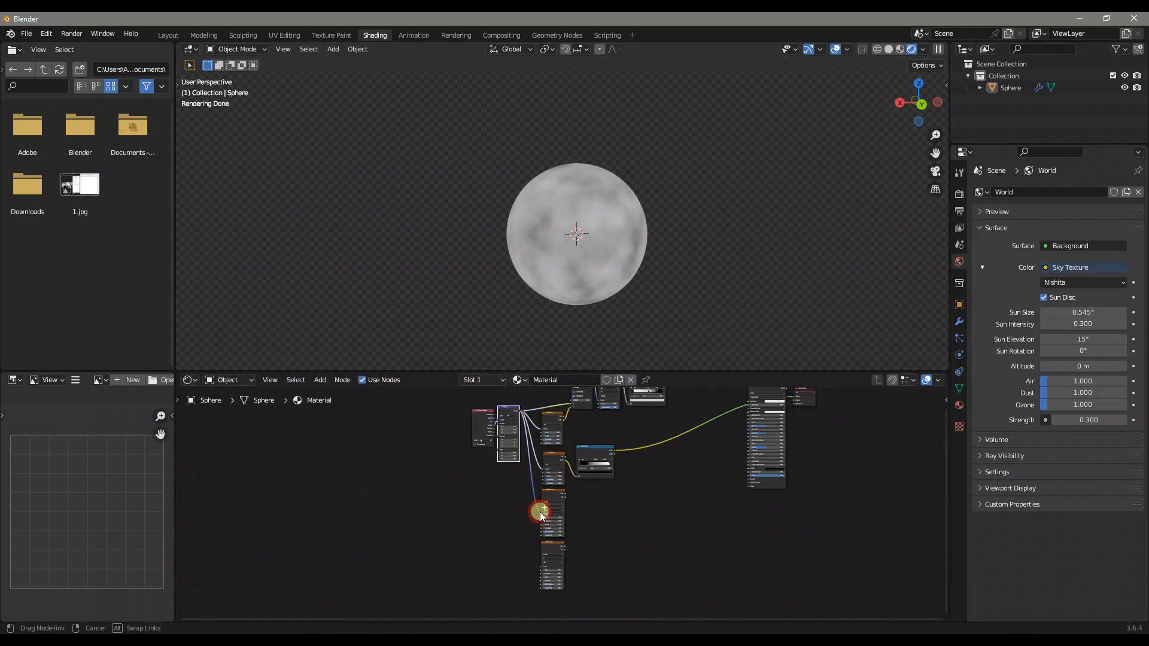
pyautogui.scroll(2, 560, 506)
pyautogui.scroll(1, 598, 534)
pyautogui.moveTo(621, 496)
pyautogui.mouseDown(button='middle')
pyautogui.moveTo(612, 407)
pyautogui.moveTo(609, 486)
pyautogui.mouseUp(button='middle')
# Add a Color Ramp beside the upper Wave Texture and place a duplicate of it beside the lower one
pyautogui.scroll(4, 611, 424)
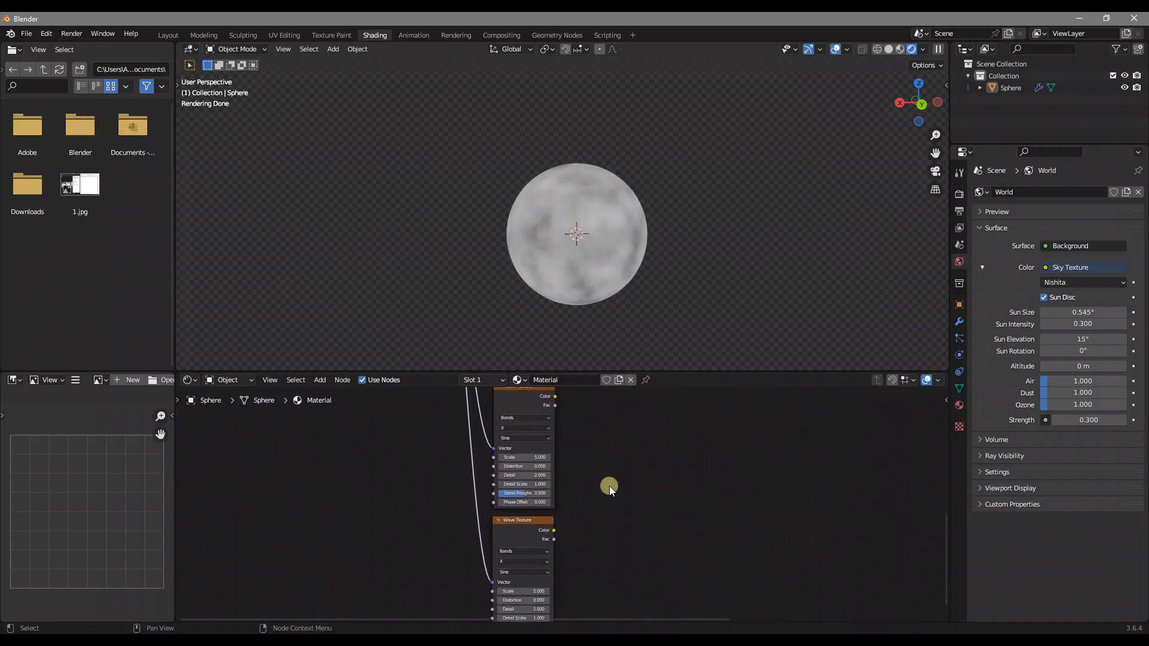
pyautogui.hotkey('shift', 'a')
pyautogui.write('col')
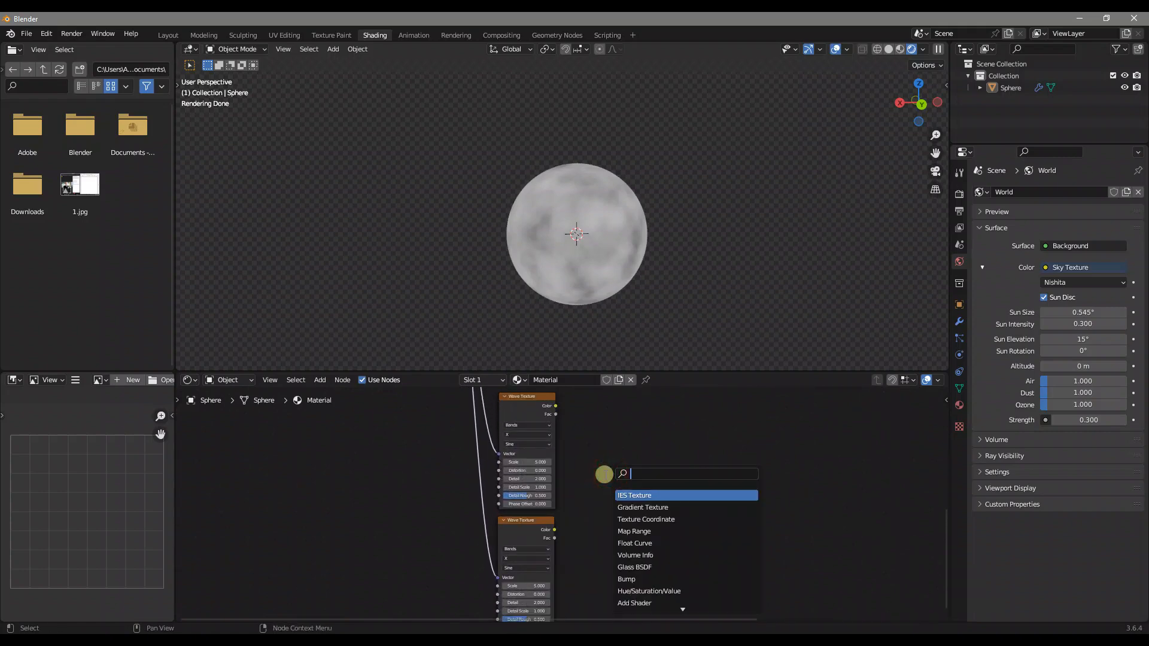
pyautogui.write('or r')
pyautogui.press('Return')
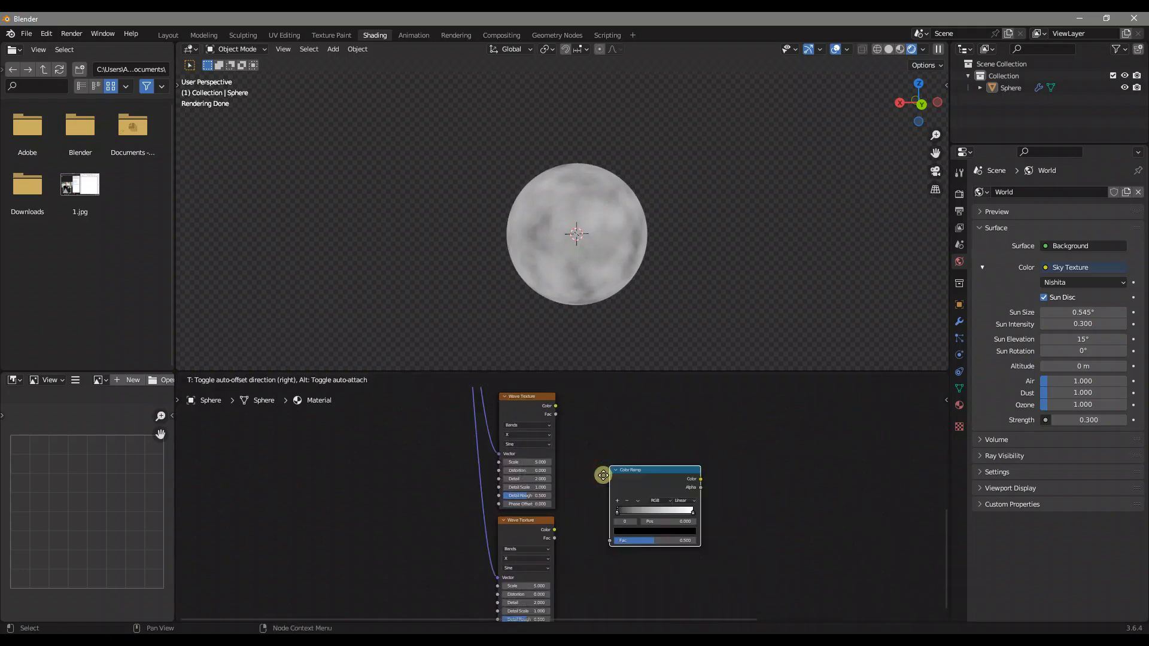
pyautogui.click(576, 411)
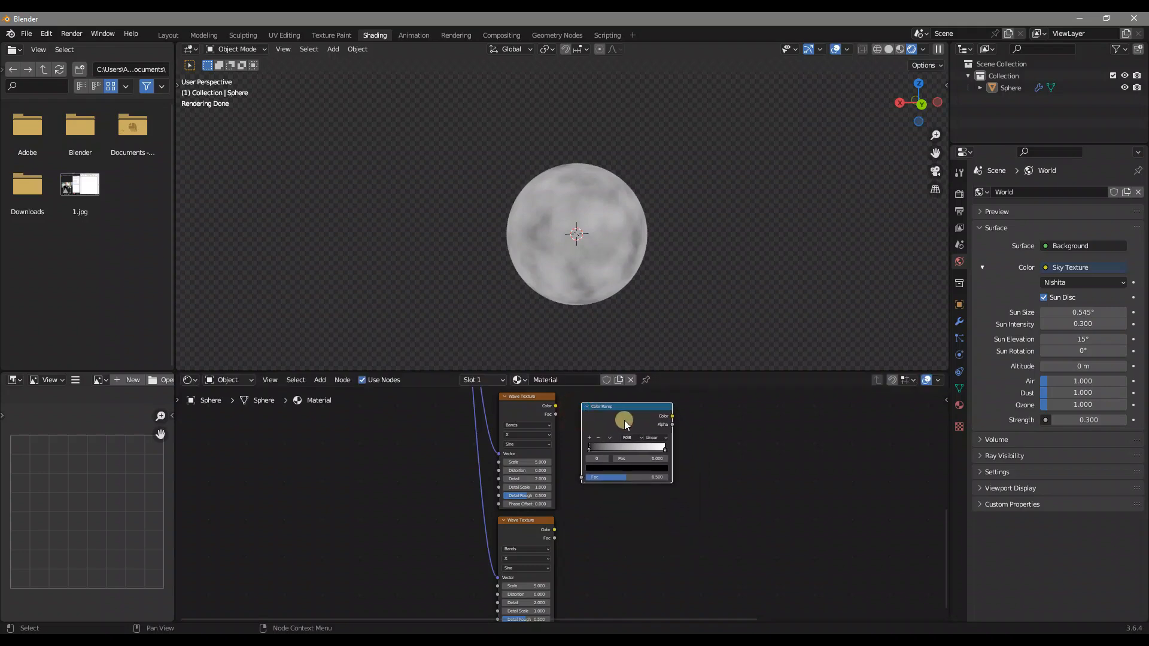
pyautogui.hotkey('shift', 'd')
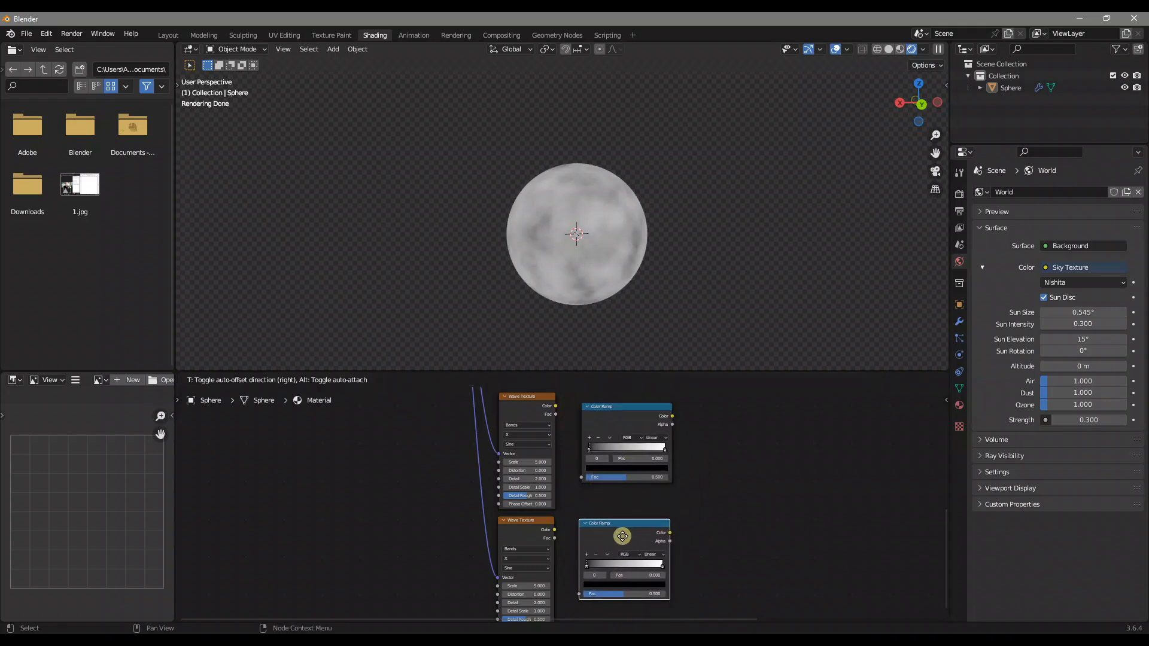
pyautogui.click(622, 537)
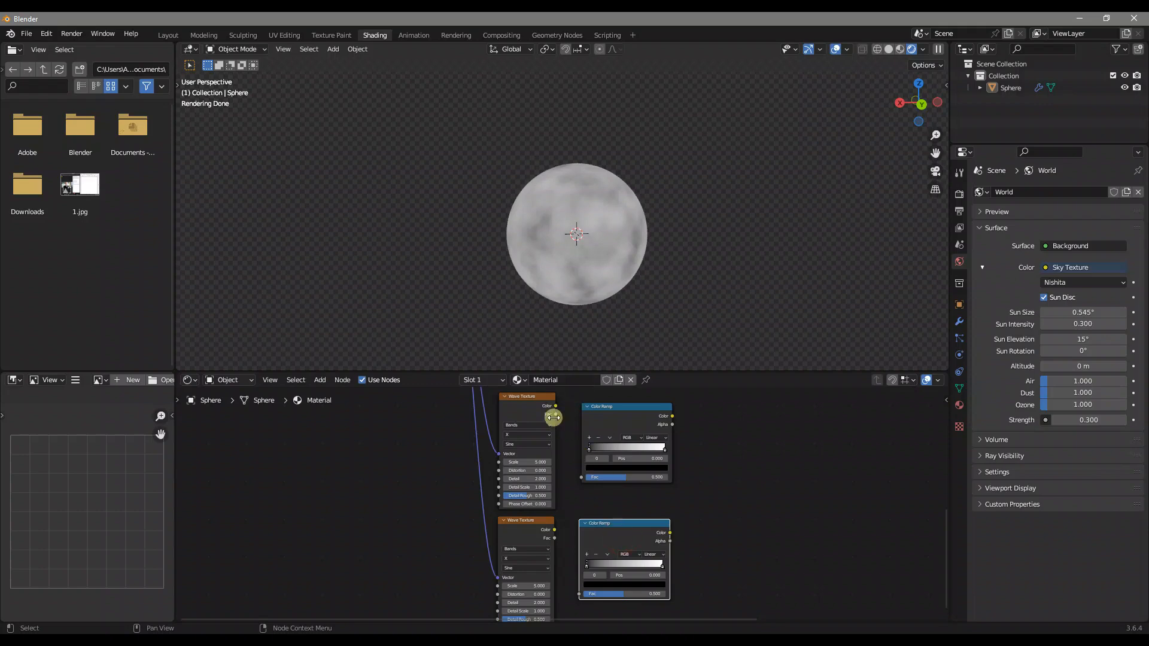
# Connect each Wave Texture's Color output to the Fac input of the Color Ramp beside it
pyautogui.moveTo(555, 407); pyautogui.dragTo(581, 477)
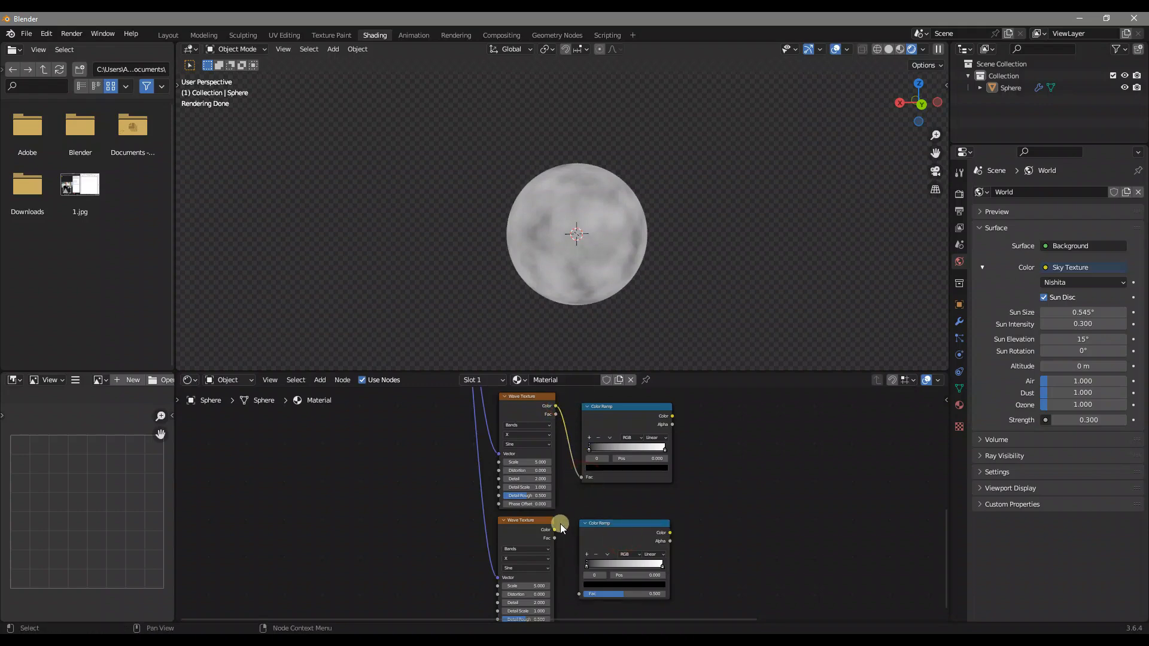
pyautogui.moveTo(555, 529); pyautogui.dragTo(579, 594)
pyautogui.scroll(3, 546, 469)
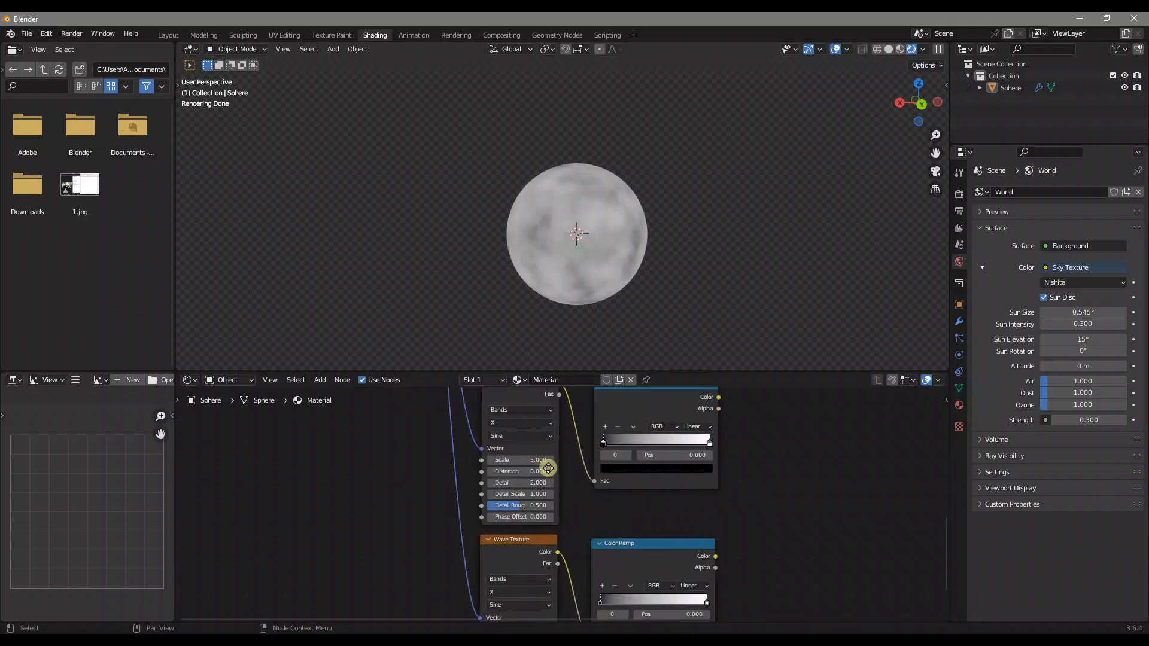
# Preview the upper Wave Texture's Color Ramp on the sphere and set that Wave Texture's bands direction to Z
pyautogui.moveTo(547, 461); pyautogui.dragTo(558, 492, button='middle')
pyautogui.keyDown('ctrl'); pyautogui.keyDown('shift'); pyautogui.click(643, 411); pyautogui.keyUp('shift'); pyautogui.keyUp('ctrl')
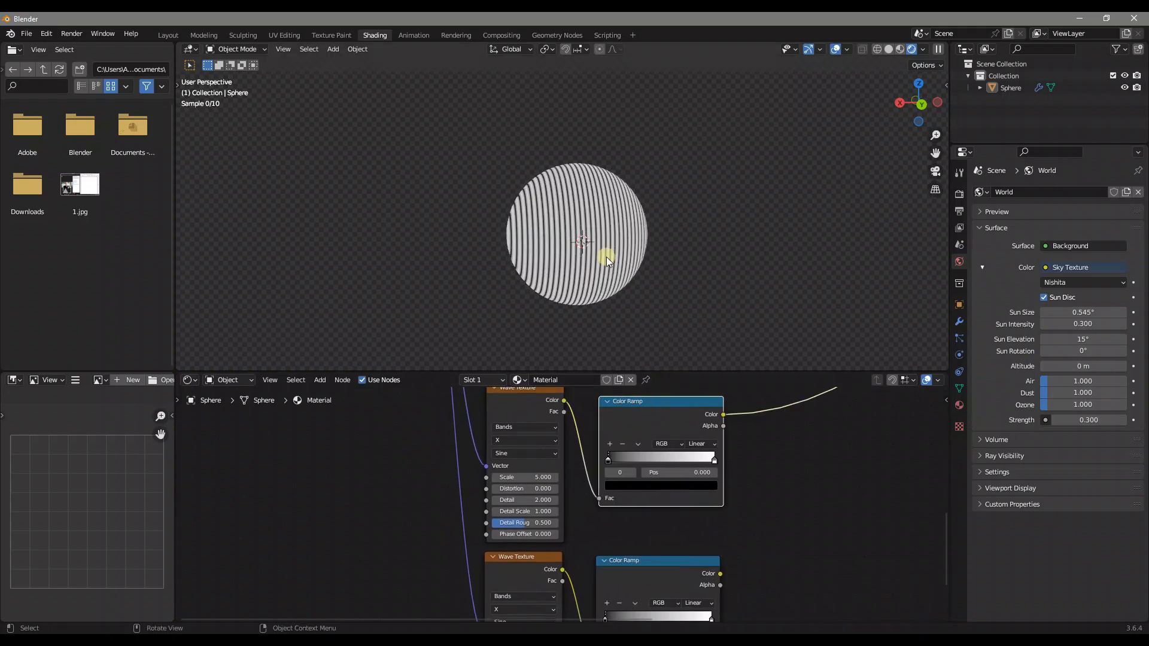
pyautogui.scroll(3, 605, 256)
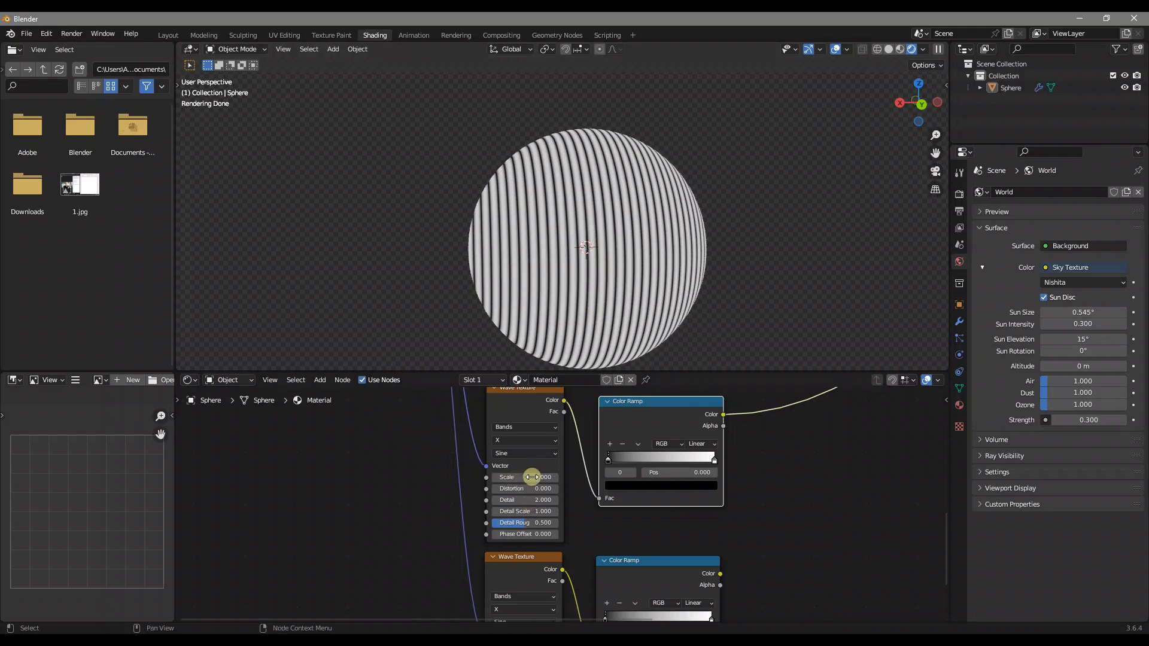
pyautogui.moveTo(525, 489)
pyautogui.mouseDown()
pyautogui.moveTo(572, 489)
pyautogui.moveTo(514, 489)
pyautogui.mouseUp()
pyautogui.click(522, 440)
pyautogui.click(510, 473)
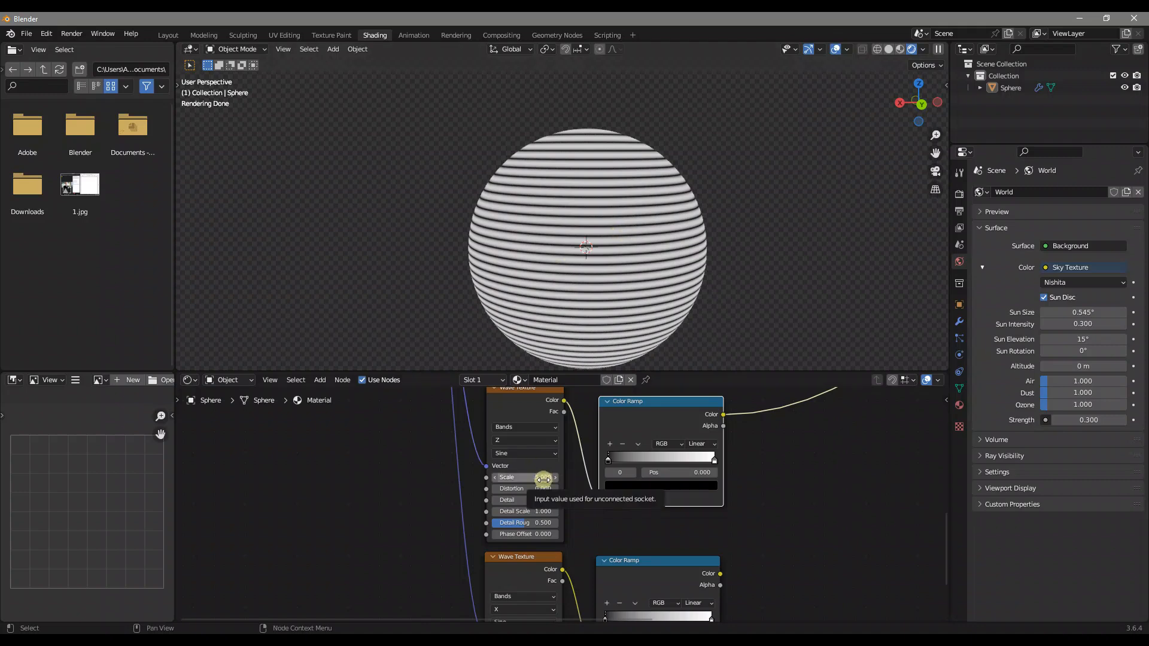
# Set the upper Wave Texture's Distortion to 30 and its Detail to 15
pyautogui.click(543, 488)
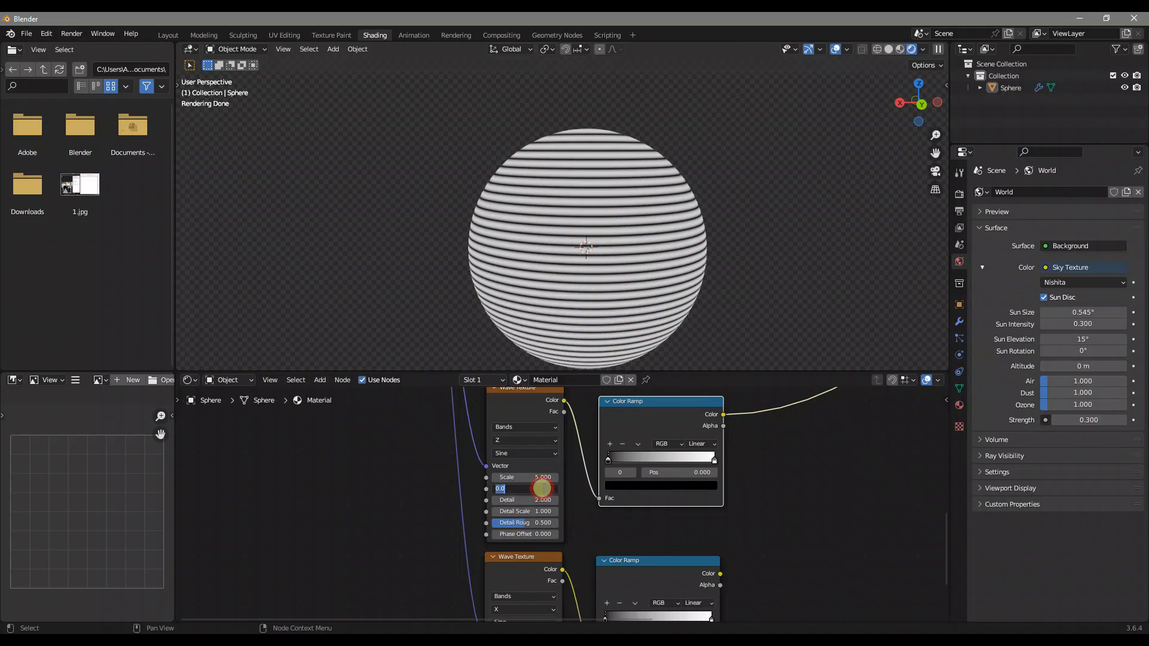
pyautogui.write('30')
pyautogui.press('Return')
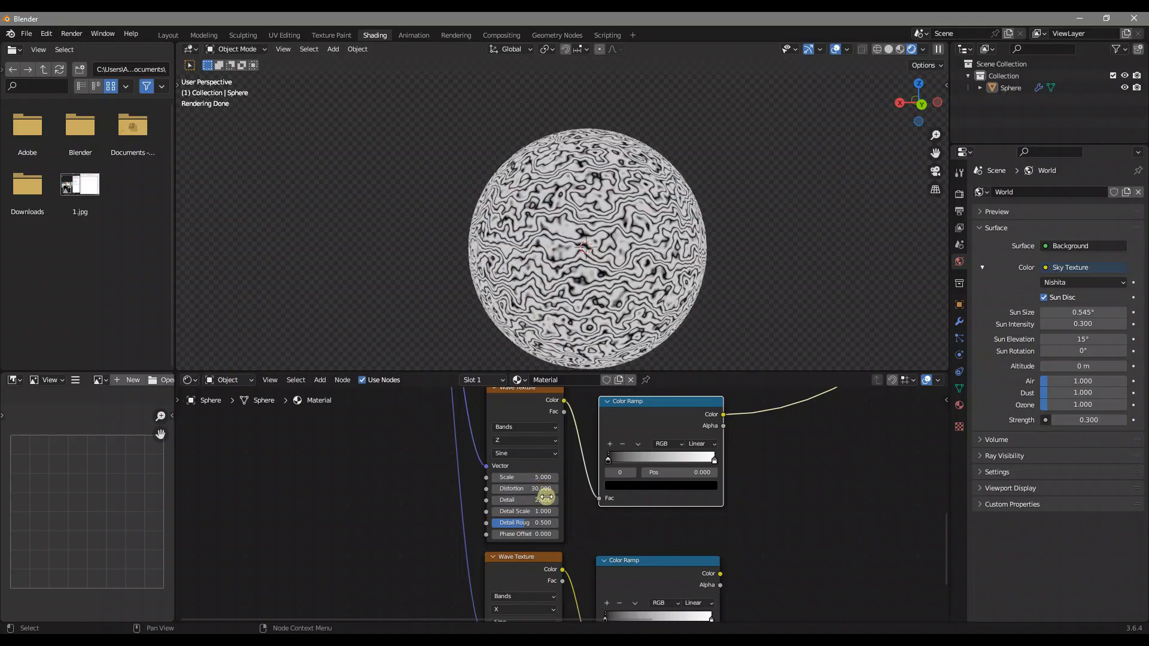
pyautogui.click(526, 500)
pyautogui.write('15')
pyautogui.press('Return')
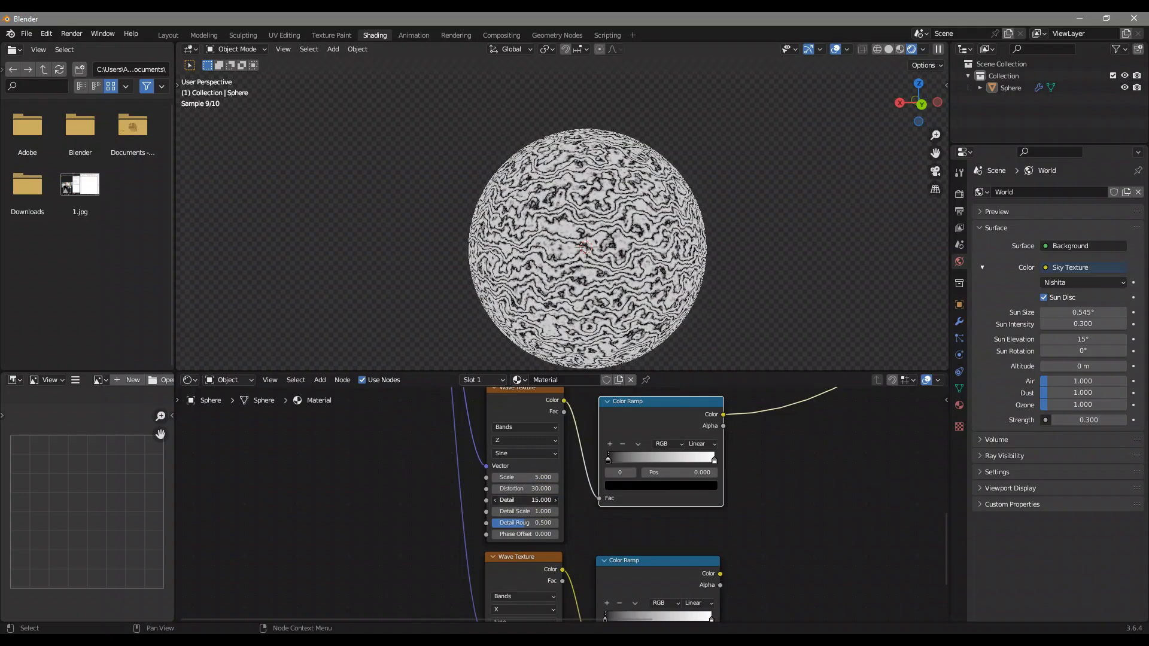
# Reverse the upper Wave Texture's Color Ramp, with the white stop at position 0 and the black stop at 0.123
pyautogui.moveTo(562, 529); pyautogui.dragTo(593, 533, button='middle')
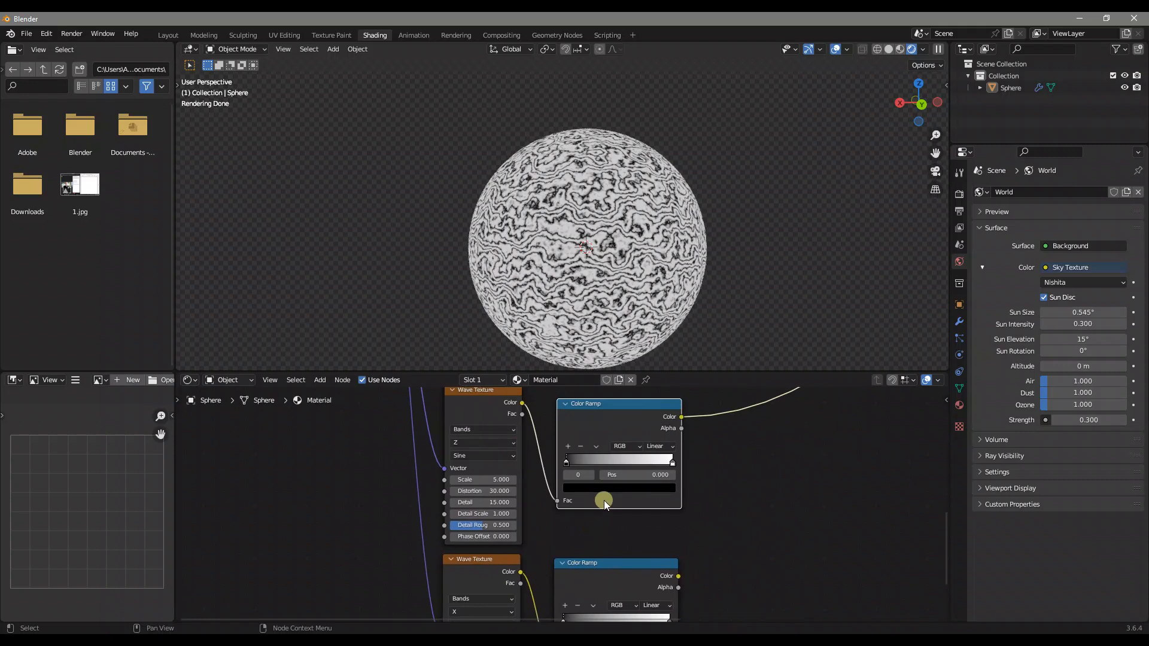
pyautogui.moveTo(567, 458)
pyautogui.mouseDown()
pyautogui.moveTo(671, 459)
pyautogui.moveTo(546, 460)
pyautogui.mouseUp()
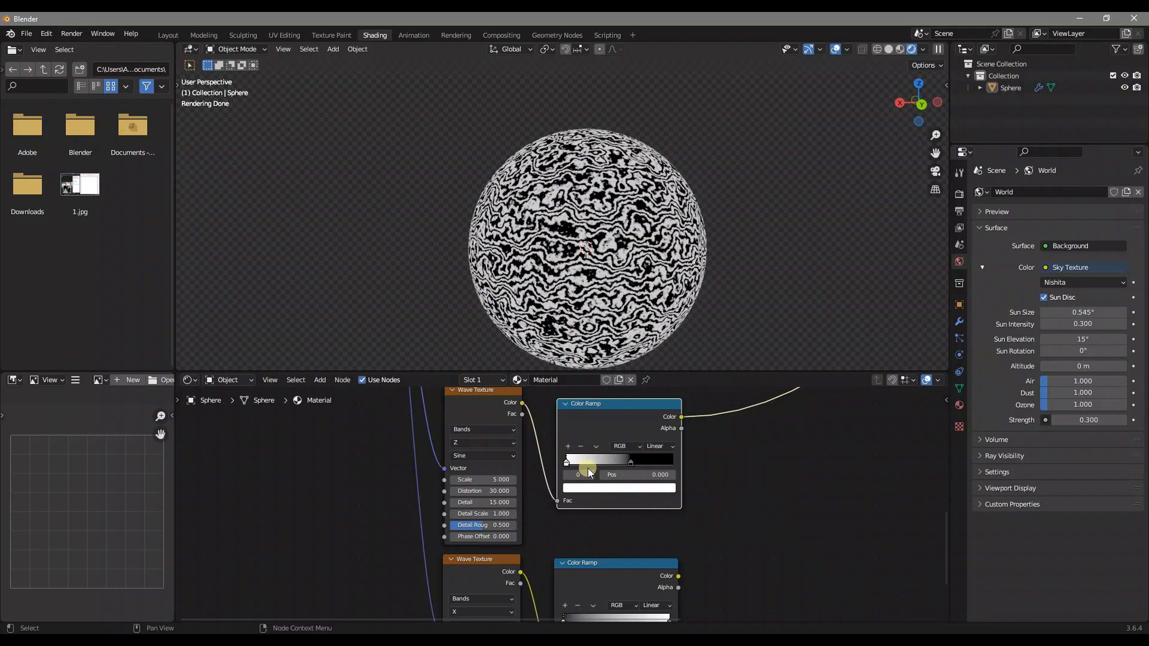
pyautogui.click(627, 459)
pyautogui.click(628, 475)
pyautogui.write('0.1')
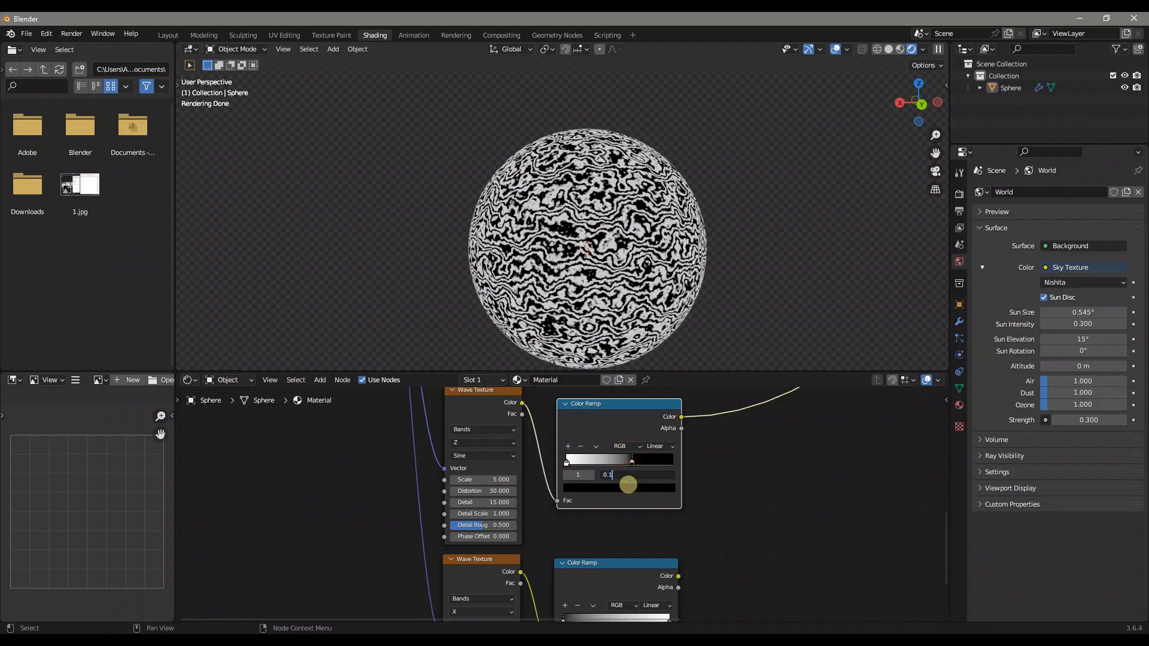
pyautogui.write('23')
pyautogui.press('Return')
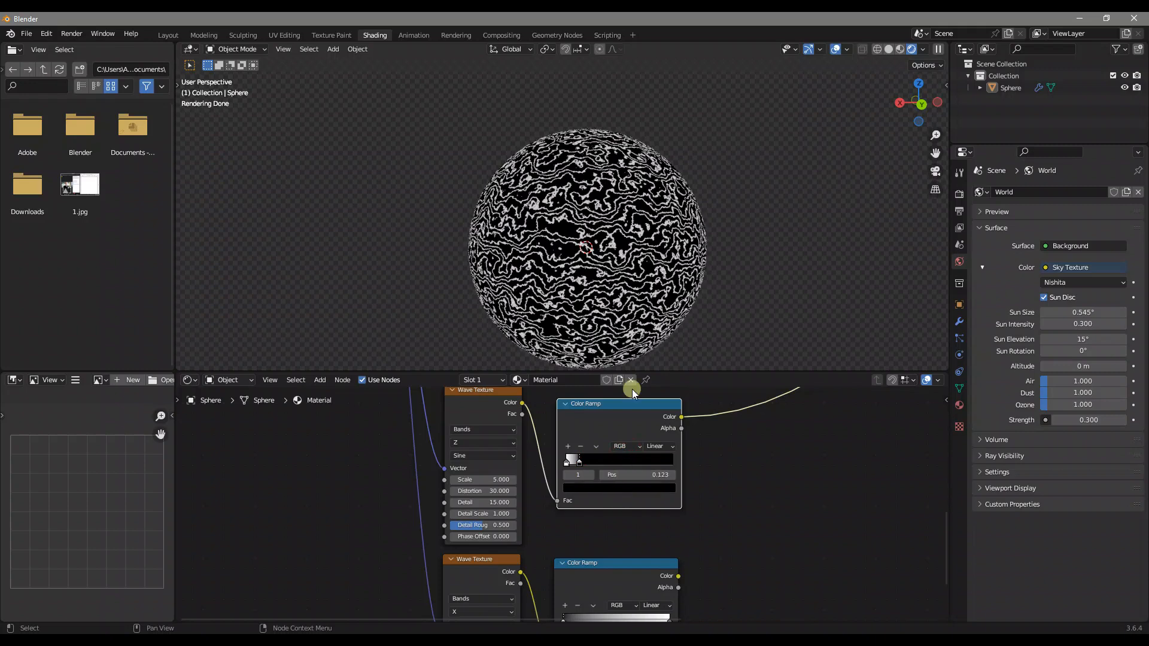
# Set the interpolation of the upper Wave Texture's Color Ramp to Cardinal and inspect the pattern on the sphere up close
pyautogui.click(666, 448)
pyautogui.click(670, 482)
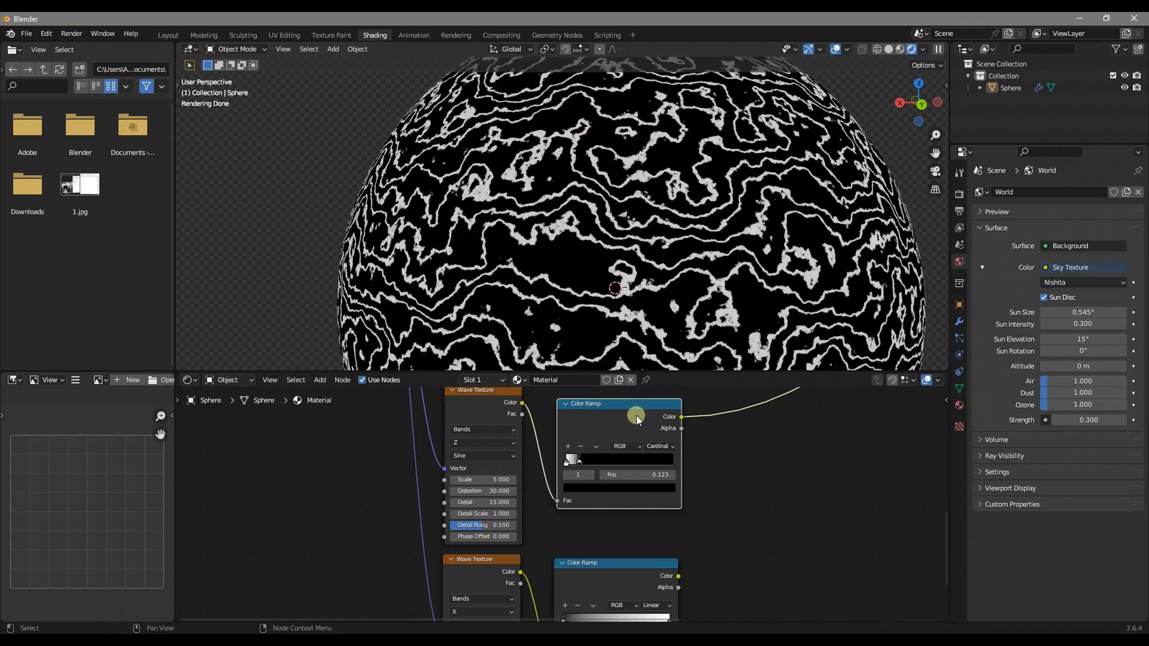
pyautogui.scroll(5, 592, 243)
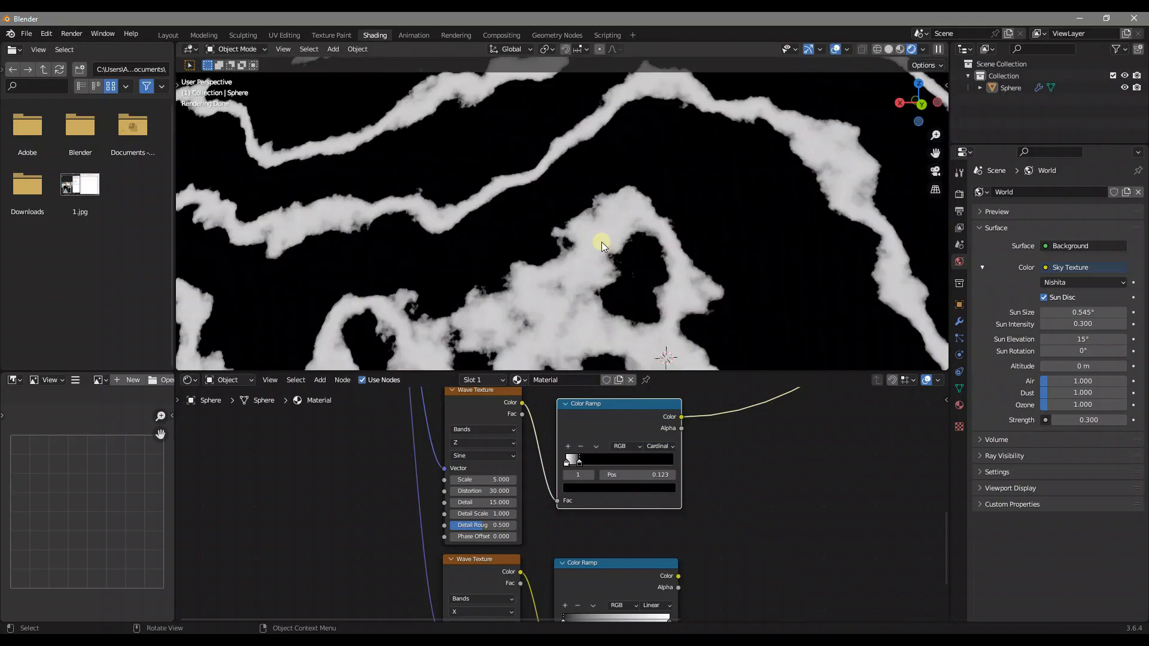
pyautogui.scroll(-3, 601, 241)
pyautogui.scroll(-6, 605, 293)
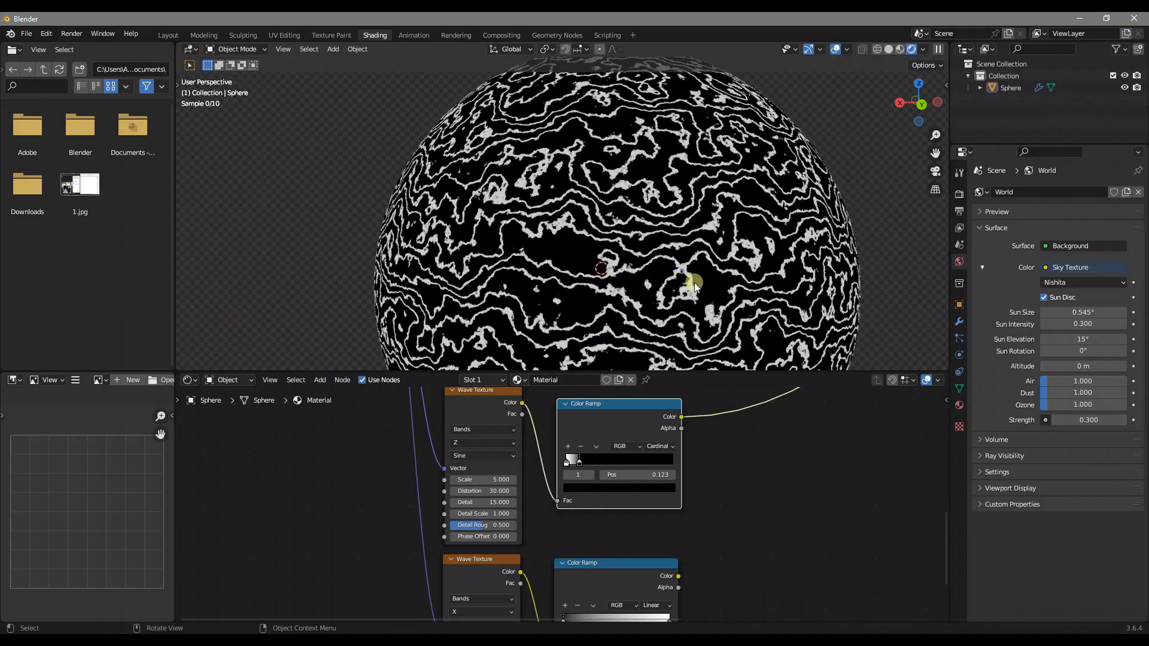
pyautogui.scroll(-1, 693, 282)
pyautogui.keyDown('shift'); pyautogui.scroll(-5, 688, 479); pyautogui.keyUp('shift')
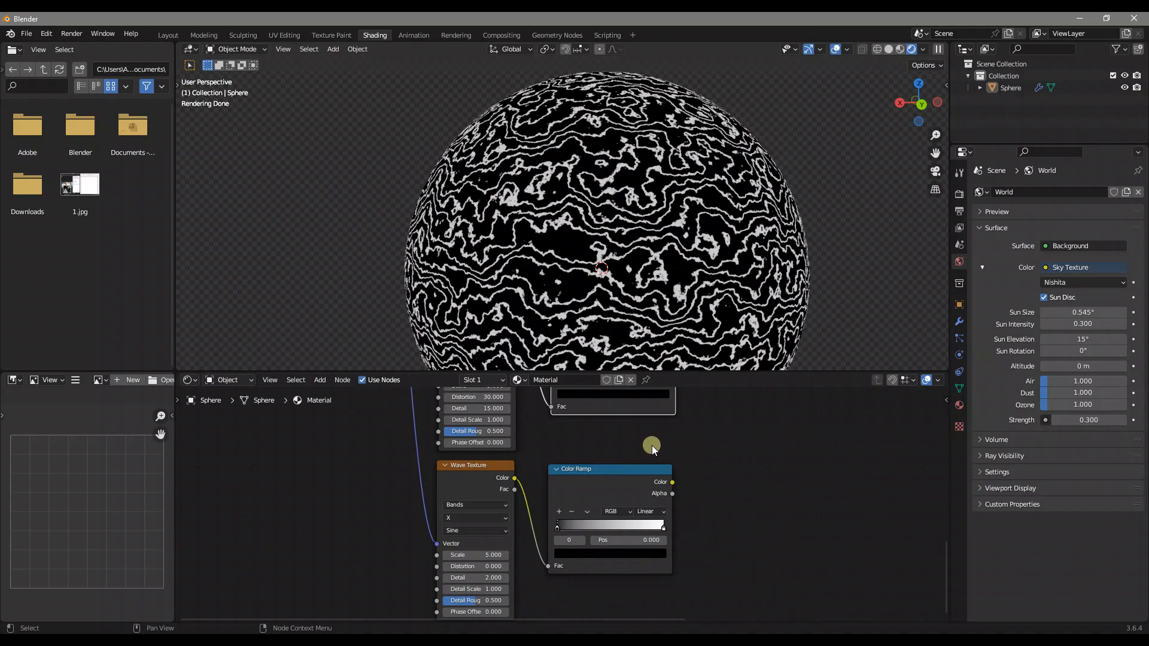
# Preview the lower Wave Texture's Color Ramp on the sphere and set that Wave Texture's direction to Y and Scale to 2
pyautogui.keyDown('ctrl'); pyautogui.keyDown('shift'); pyautogui.click(573, 486); pyautogui.keyUp('shift'); pyautogui.keyUp('ctrl')
pyautogui.moveTo(616, 492); pyautogui.dragTo(620, 439, button='middle')
pyautogui.scroll(1, 551, 449)
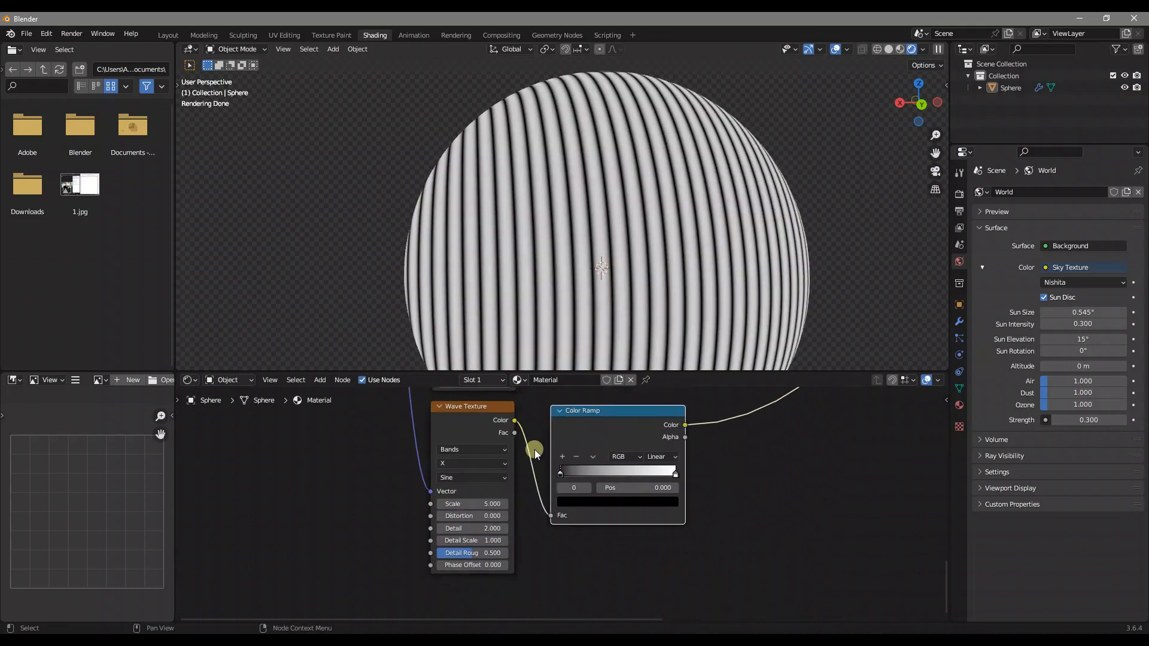
pyautogui.click(458, 464)
pyautogui.click(459, 487)
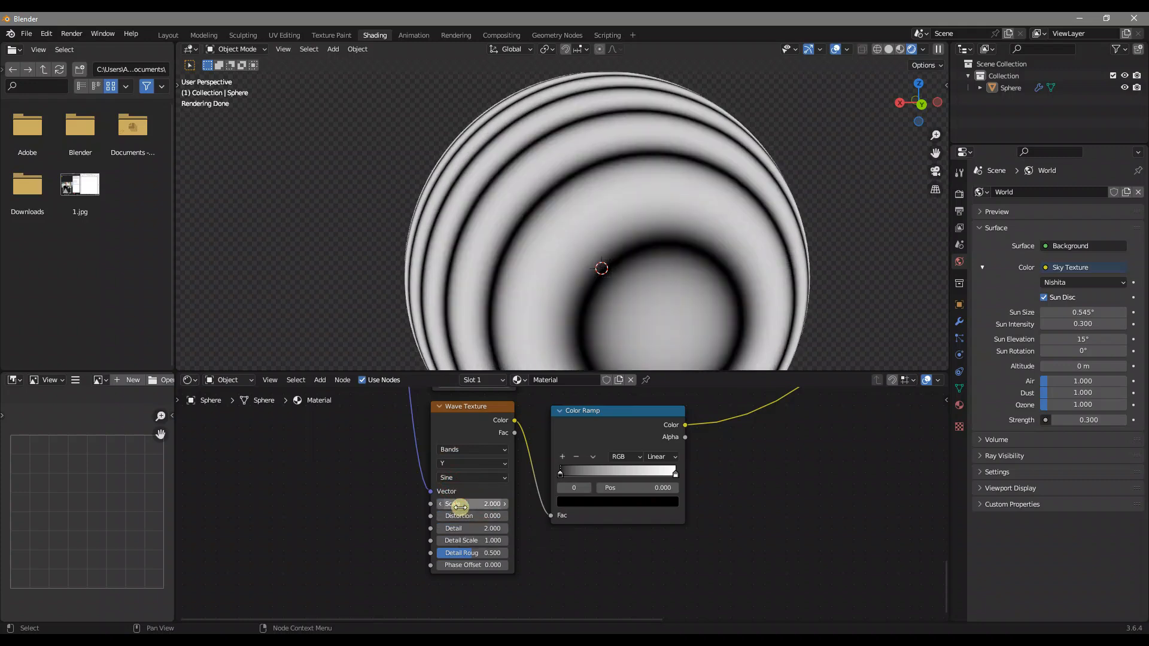
# Set the lower Wave Texture's Distortion to 20 and its Detail to 15
pyautogui.click(484, 515)
pyautogui.write('20')
pyautogui.click(491, 528)
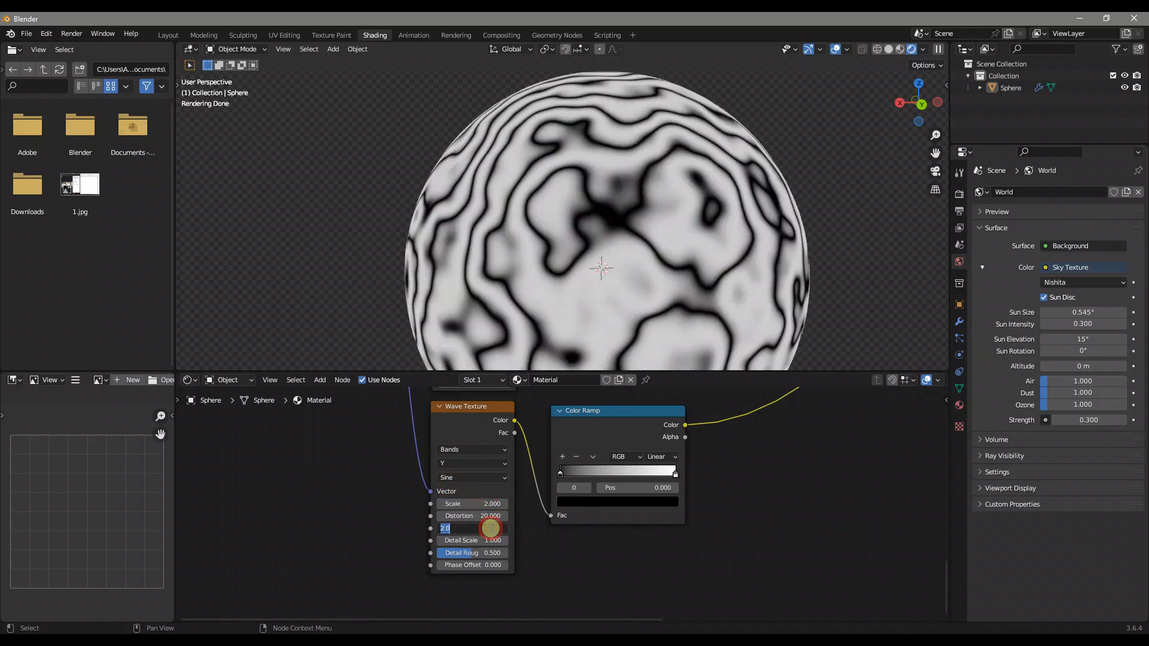
pyautogui.write('15')
pyautogui.press('Return')
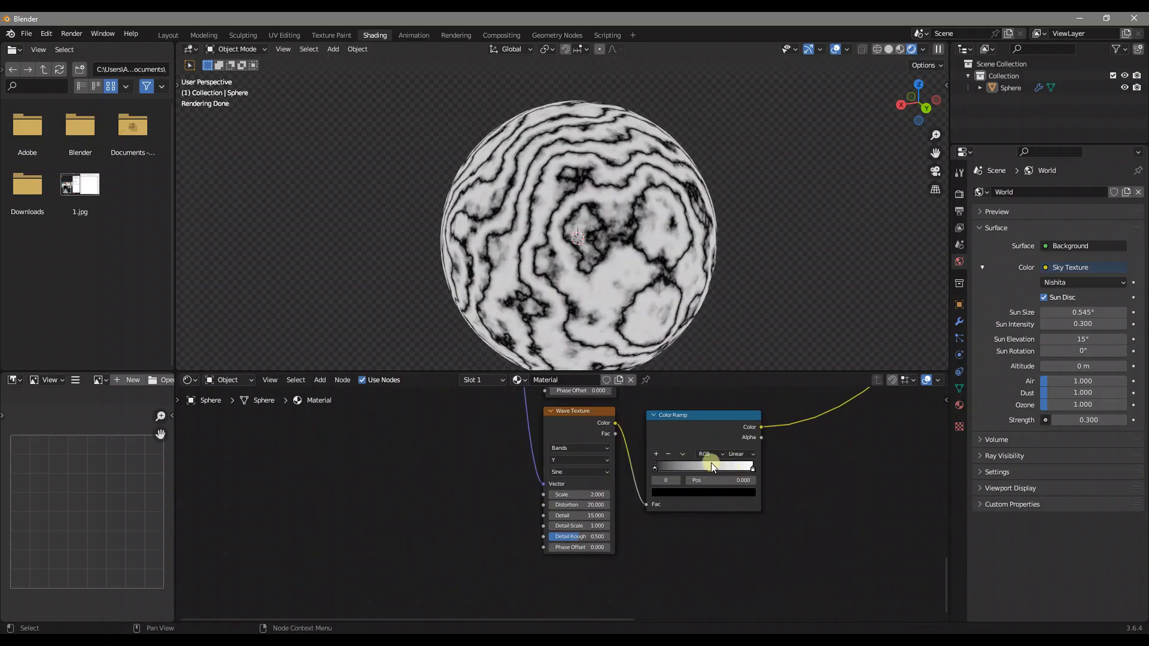
# Set the black stop of the lower Wave Texture's Color Ramp to position 0.918
pyautogui.moveTo(672, 446); pyautogui.dragTo(626, 491, button='middle')
pyautogui.scroll(6, 620, 448)
pyautogui.scroll(-4, 627, 491)
pyautogui.click(619, 460)
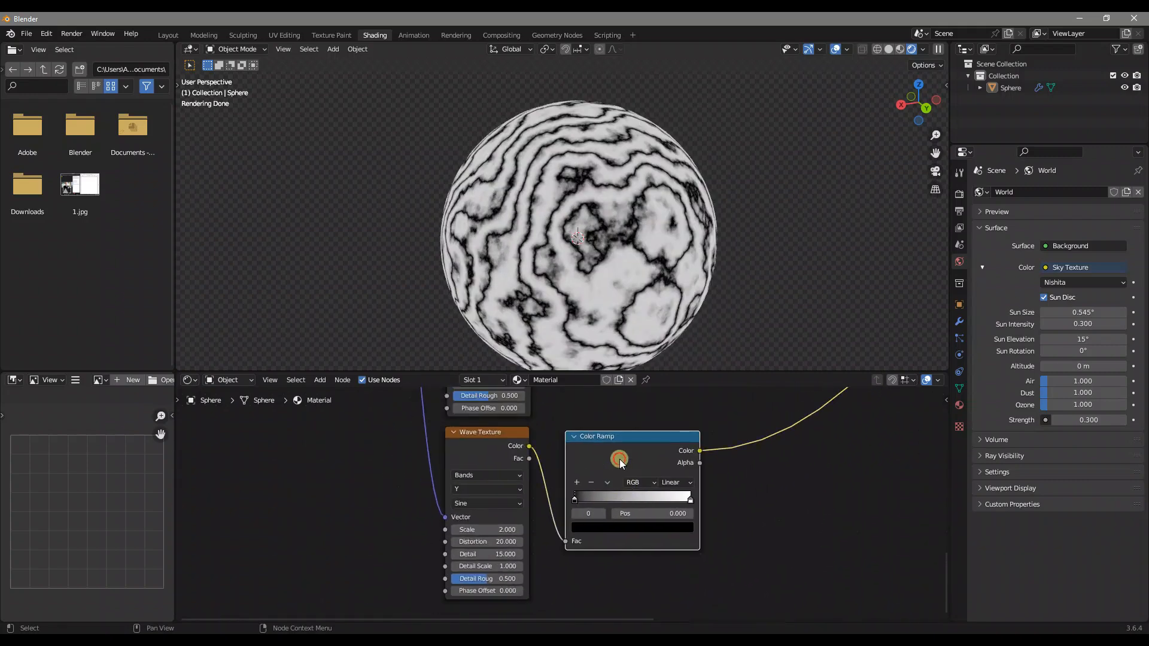
pyautogui.click(645, 509)
pyautogui.write('0.918')
pyautogui.press('Return')
pyautogui.scroll(-3, 608, 490)
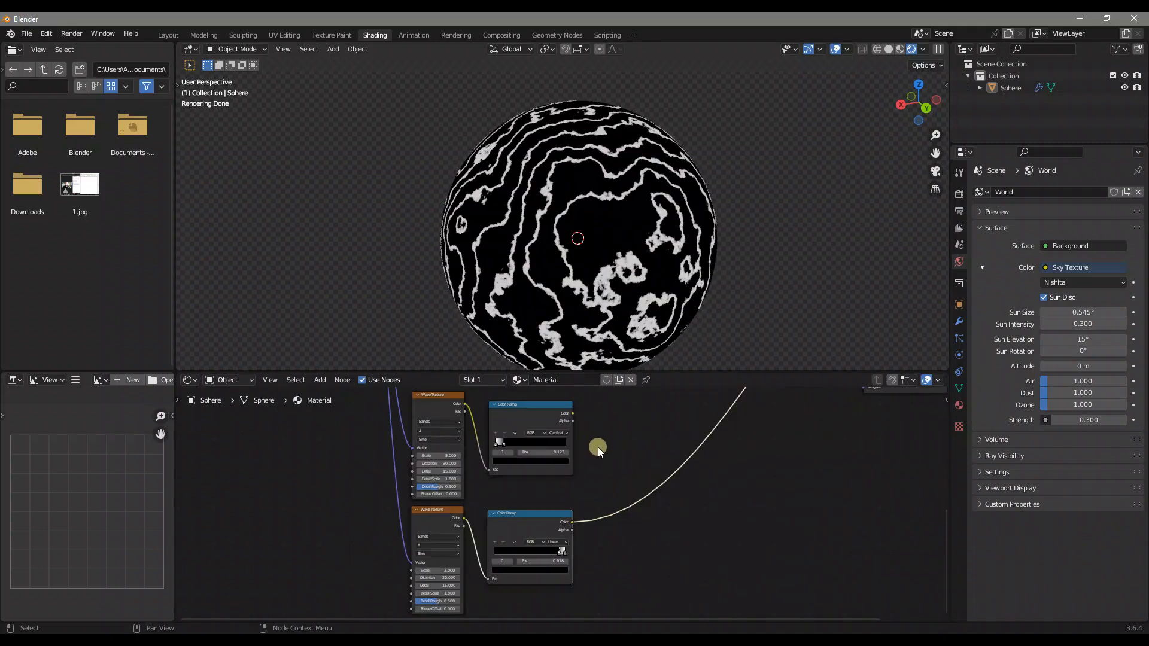
# Combine the two Wave Texture Color Ramps with a new Mix node
pyautogui.moveTo(534, 415); pyautogui.dragTo(532, 417)
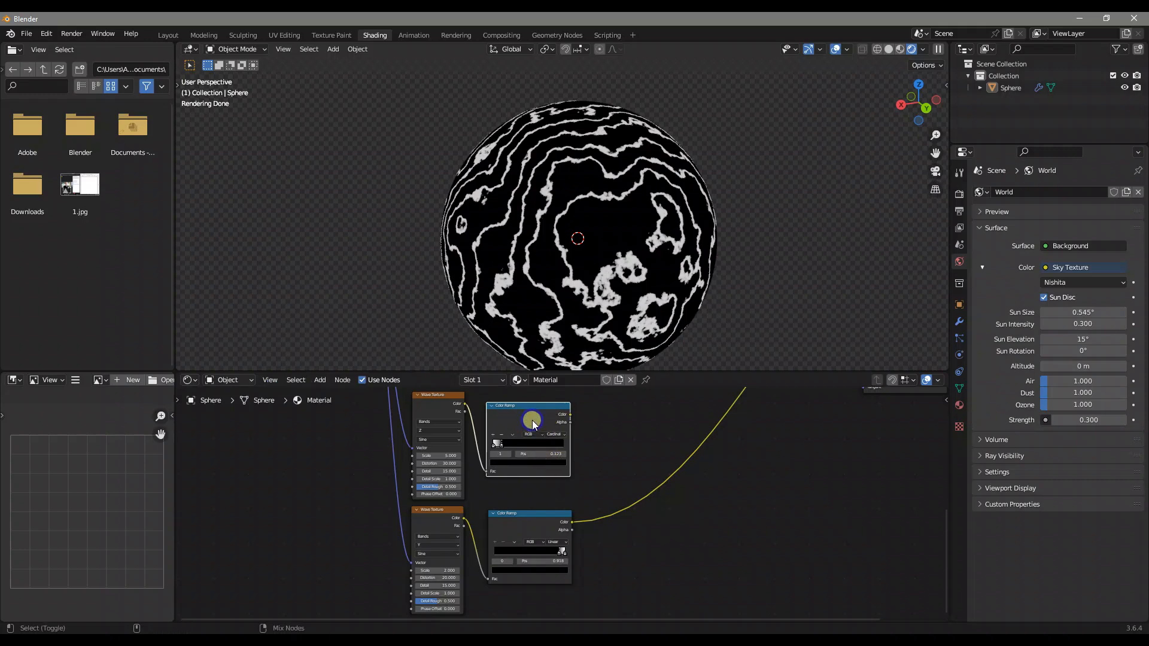
pyautogui.keyDown('ctrl'); pyautogui.keyDown('shift'); pyautogui.moveTo(534, 423); pyautogui.dragTo(541, 518, button='right'); pyautogui.keyUp('shift'); pyautogui.keyUp('ctrl')
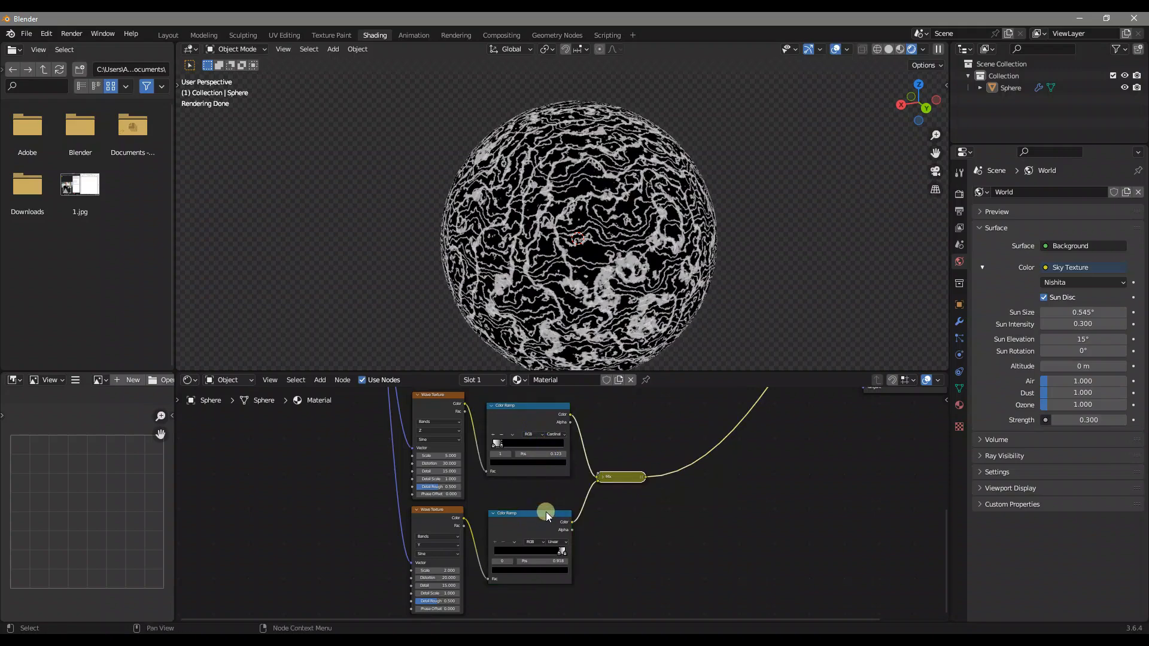
pyautogui.scroll(2, 620, 484)
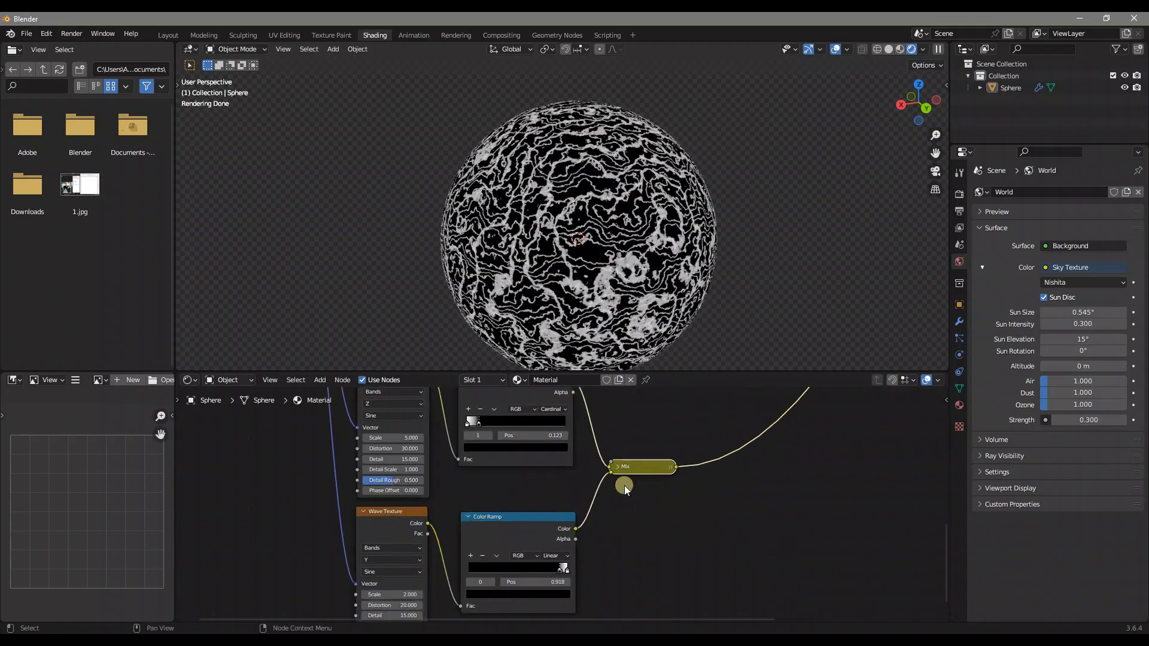
# Expand the new Mix node and swap its inputs so the lower Color Ramp feeds A and the upper one feeds B
pyautogui.click(618, 468)
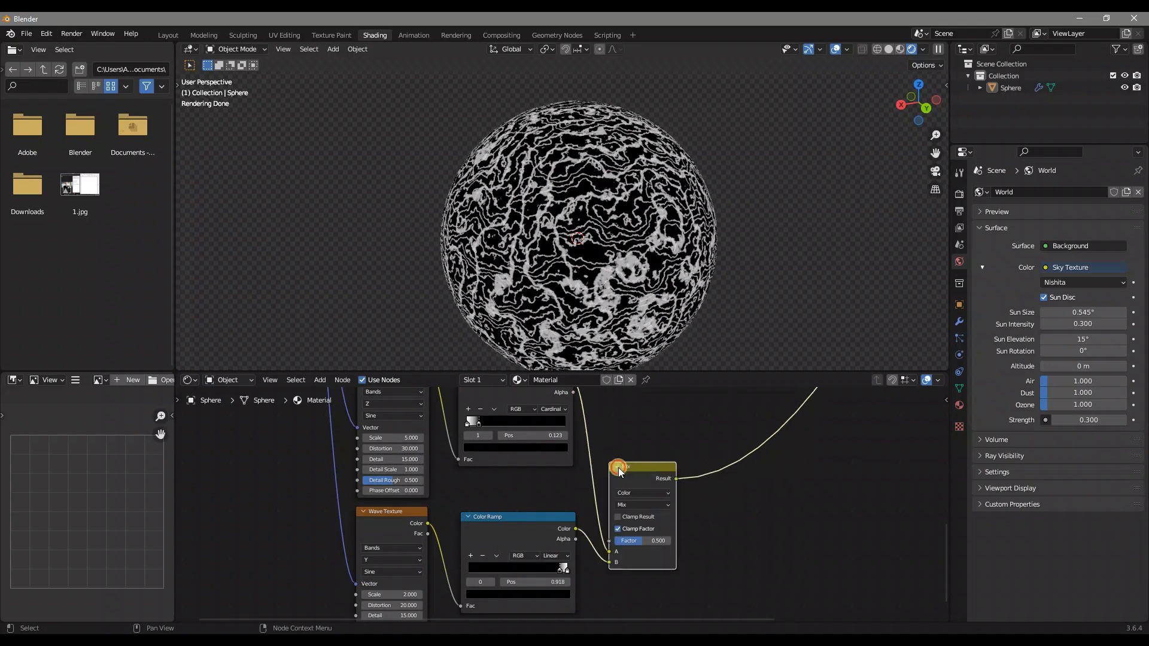
pyautogui.moveTo(637, 472); pyautogui.dragTo(637, 444)
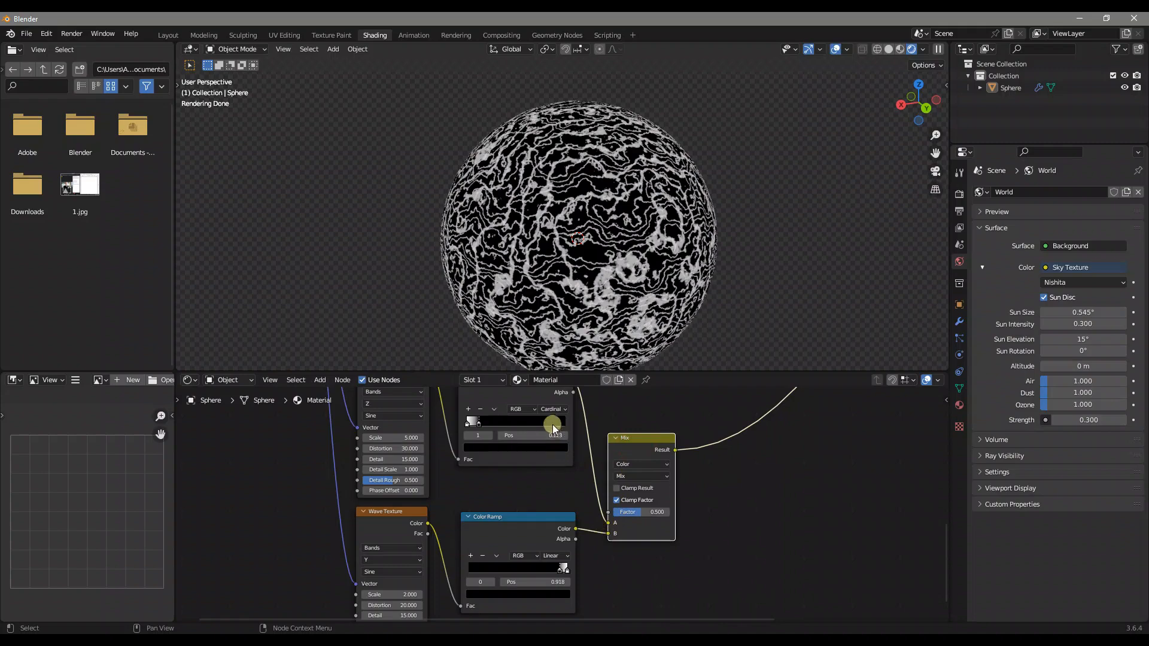
pyautogui.moveTo(609, 529)
pyautogui.mouseDown()
pyautogui.moveTo(576, 532)
pyautogui.moveTo(611, 523)
pyautogui.mouseUp()
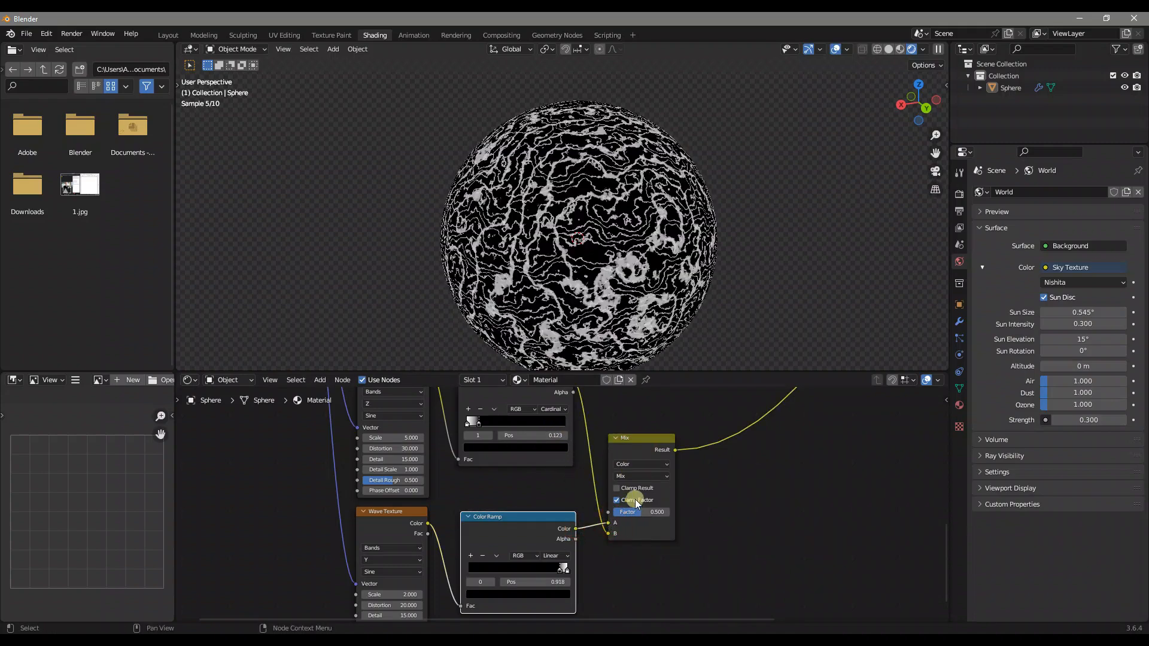
# Set the new Mix node's blend mode to Exclusion and insert a Color Ramp after it
pyautogui.click(639, 476)
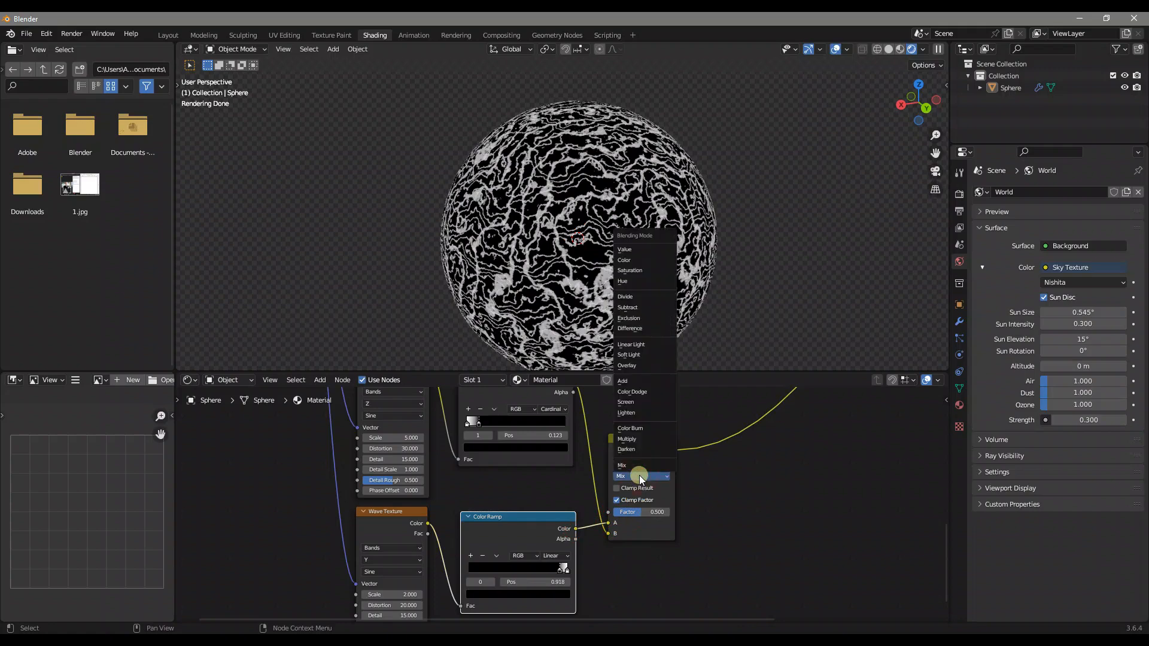
pyautogui.click(631, 318)
pyautogui.scroll(-3, 620, 494)
pyautogui.hotkey('shift', 'a')
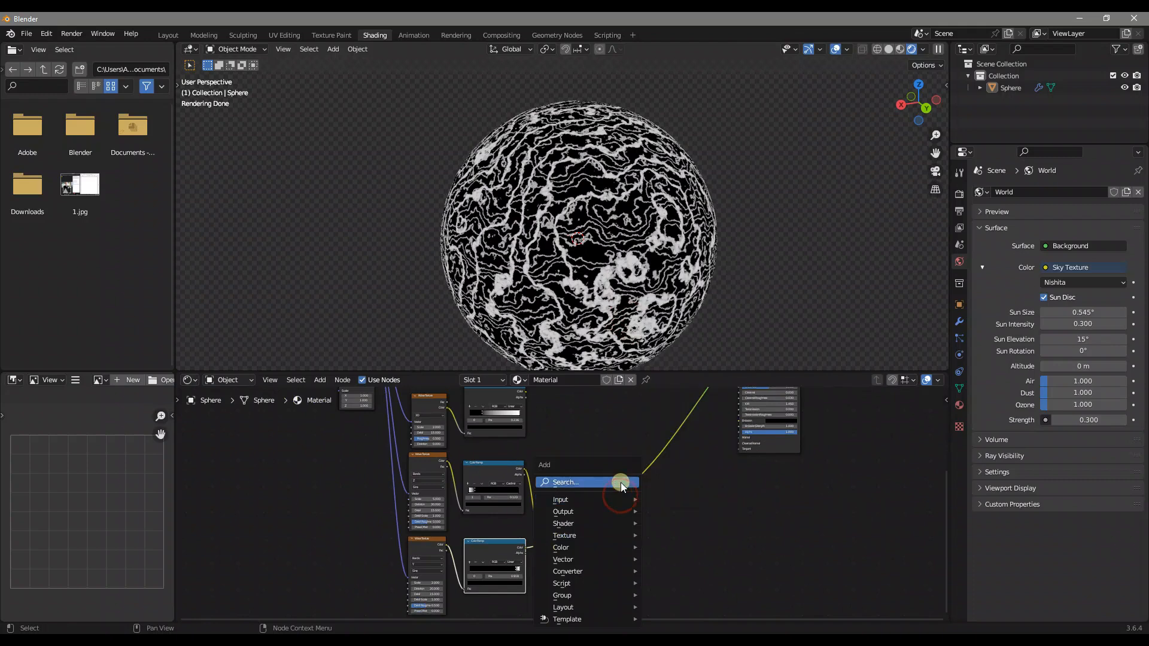
pyautogui.click(620, 483)
pyautogui.write('color ramp')
pyautogui.press('Return')
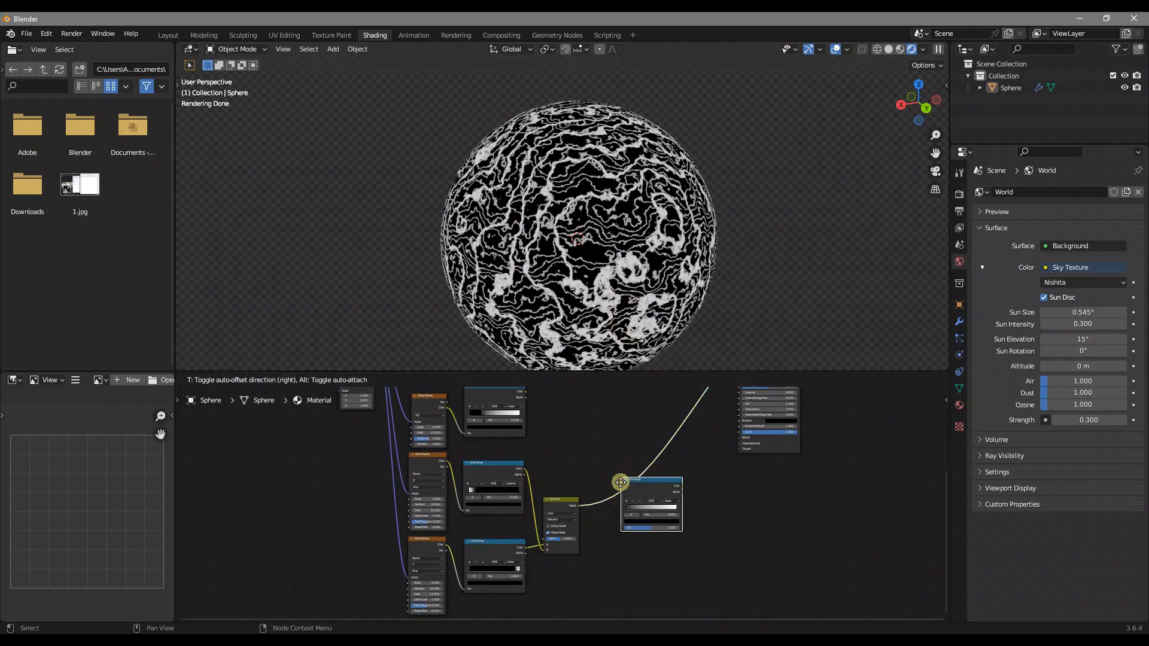
pyautogui.click(601, 483)
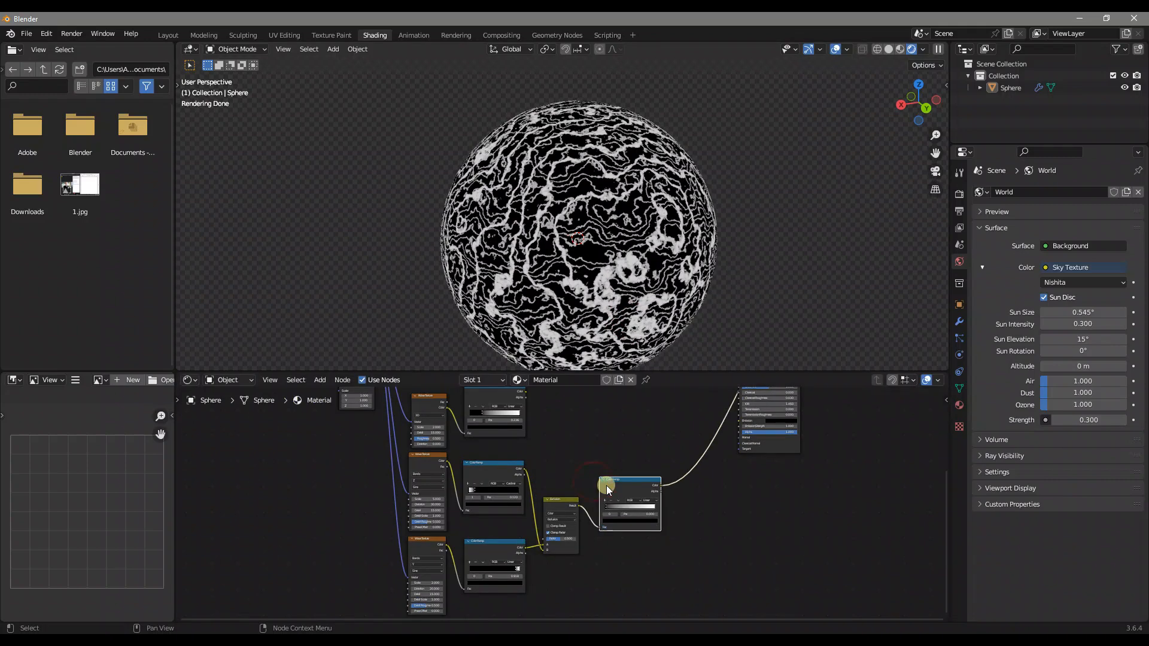
# Flip the Color Ramp after the Exclusion node and set its black stop to position 0.691
pyautogui.scroll(2, 681, 509)
pyautogui.scroll(2, 680, 509)
pyautogui.moveTo(734, 512); pyautogui.dragTo(685, 507)
pyautogui.click(659, 510)
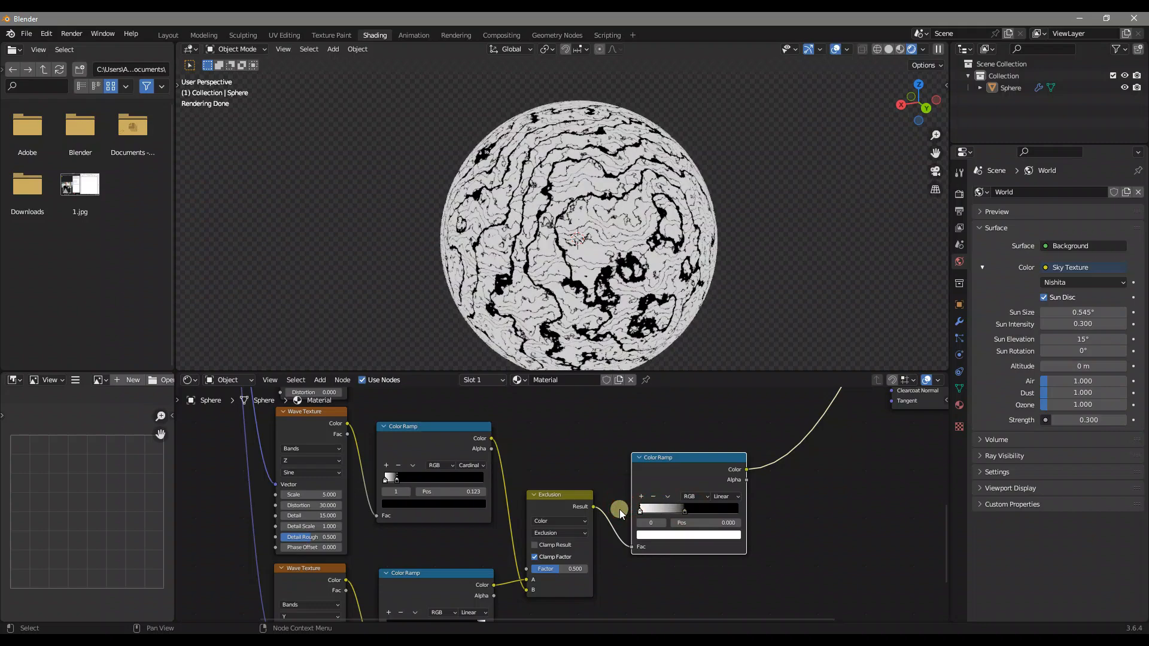
pyautogui.click(685, 510)
pyautogui.click(703, 524)
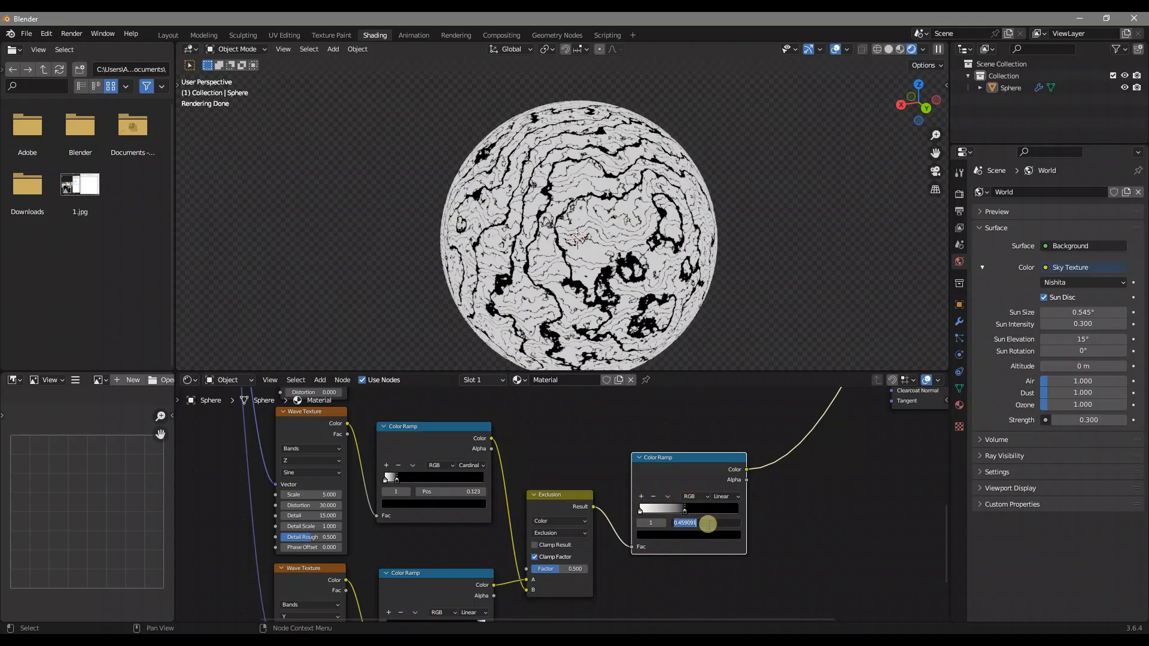
pyautogui.write('0.691')
pyautogui.press('Return')
# Combine the Voronoi Texture's Color Ramp with the Color Ramp after the Exclusion node through a new Mix node
pyautogui.scroll(-3, 746, 451)
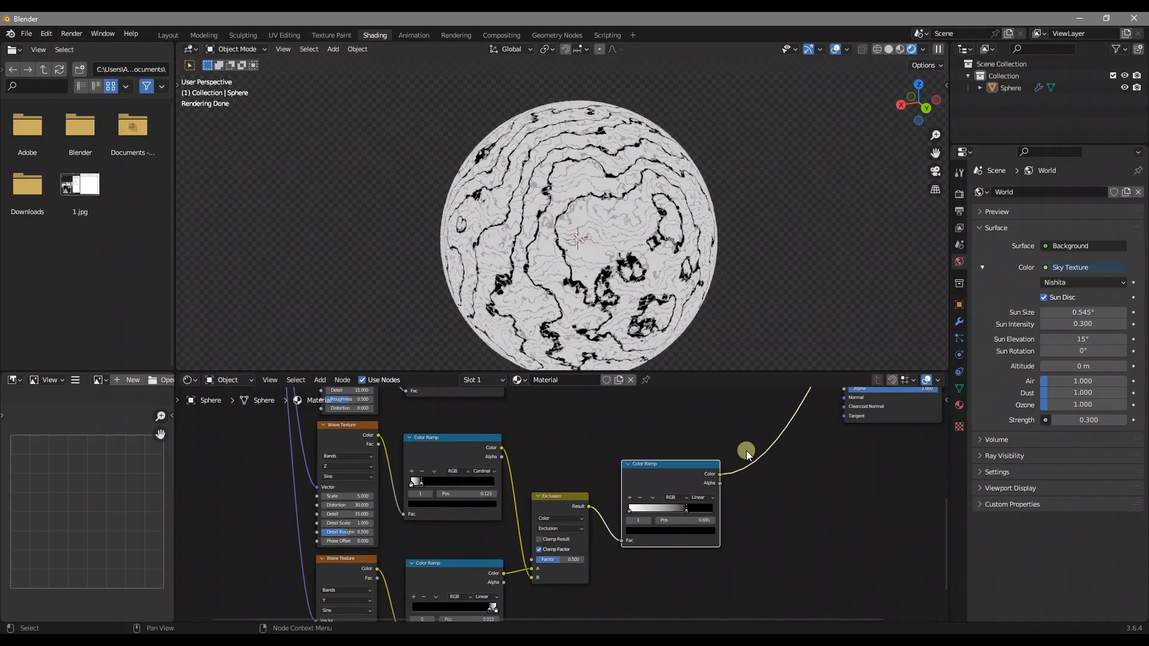
pyautogui.scroll(-3, 746, 450)
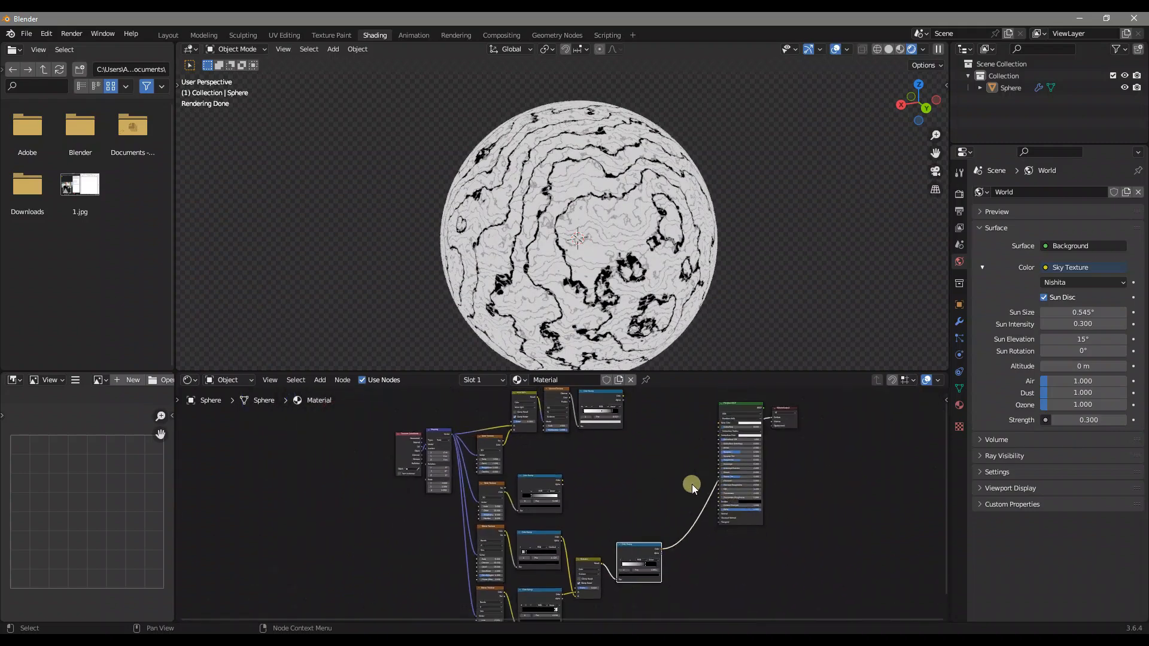
pyautogui.click(610, 397)
pyautogui.click(636, 551)
pyautogui.rightClick(600, 410)
pyautogui.click(605, 397)
pyautogui.keyDown('ctrl'); pyautogui.keyDown('shift'); pyautogui.moveTo(616, 420); pyautogui.dragTo(648, 543, button='right'); pyautogui.keyUp('shift'); pyautogui.keyUp('ctrl')
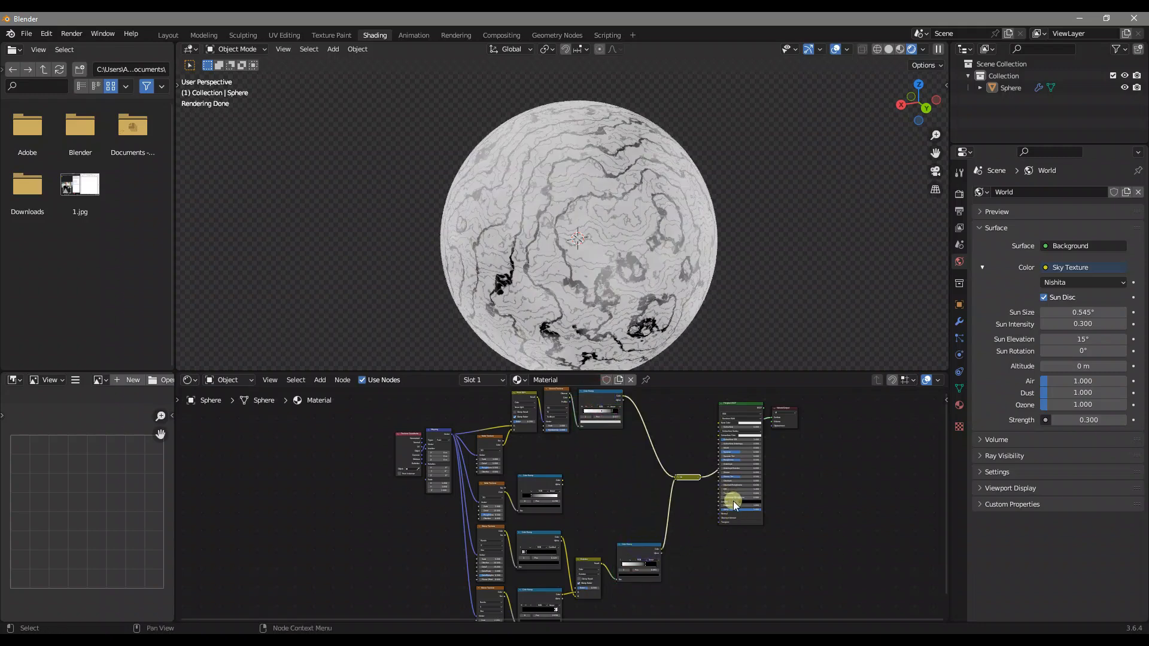
# Expand the new Mix node with Color Burn blending and move the Principled BSDF farther away from it
pyautogui.scroll(3, 734, 501)
pyautogui.moveTo(795, 451); pyautogui.dragTo(691, 491, button='middle')
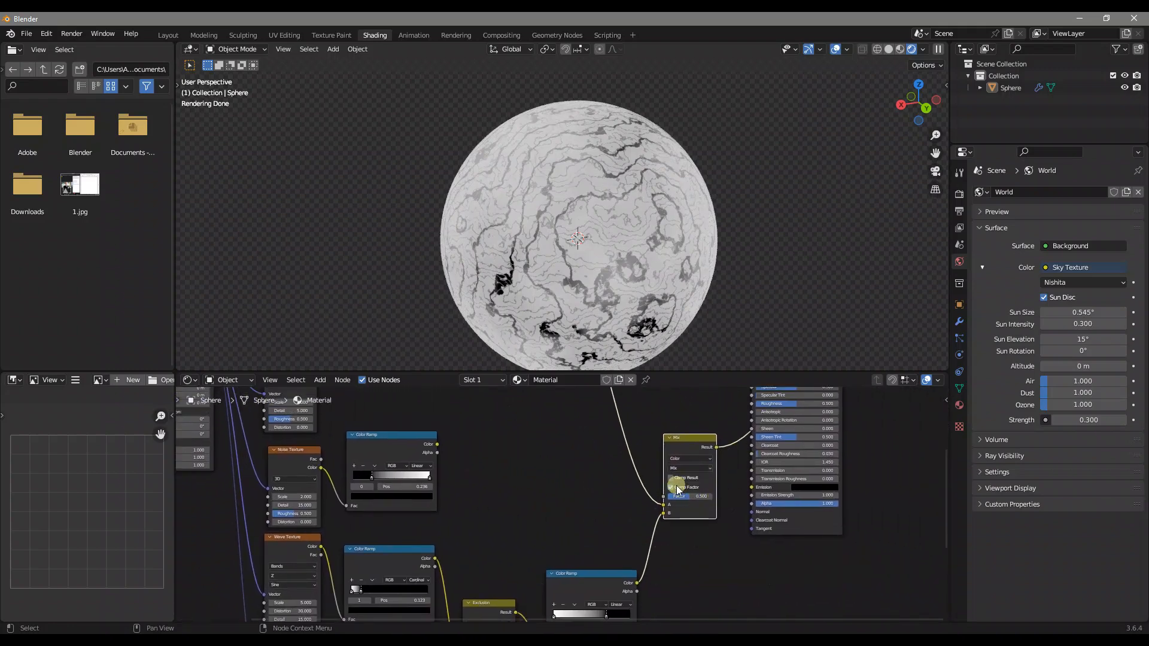
pyautogui.click(682, 469)
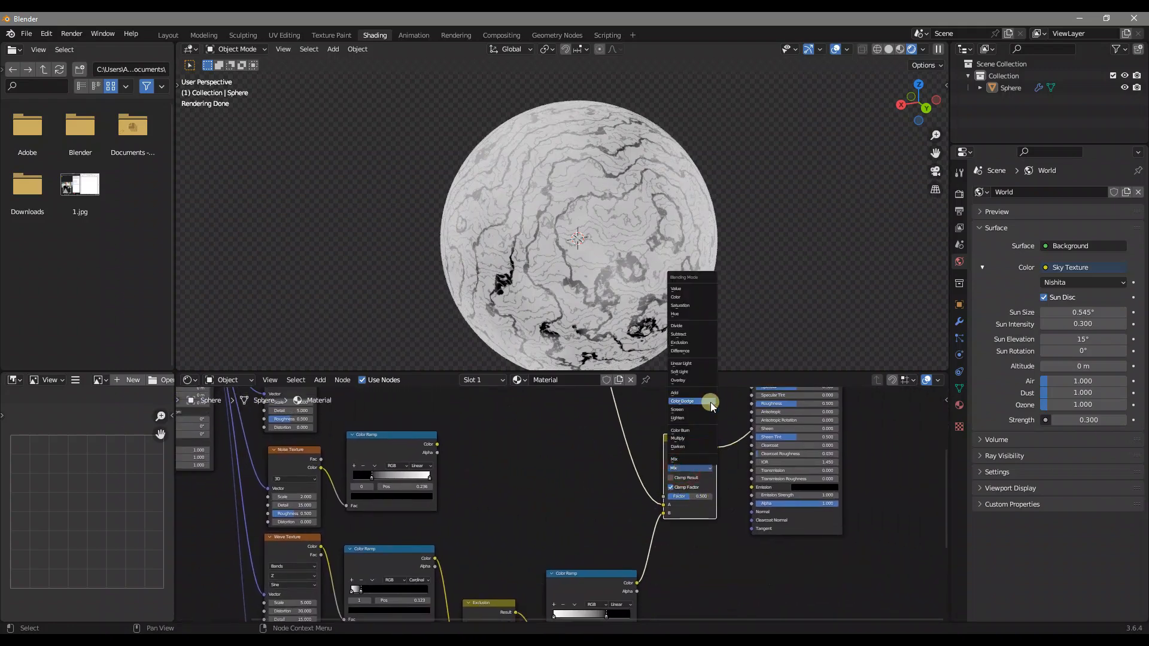
pyautogui.click(690, 430)
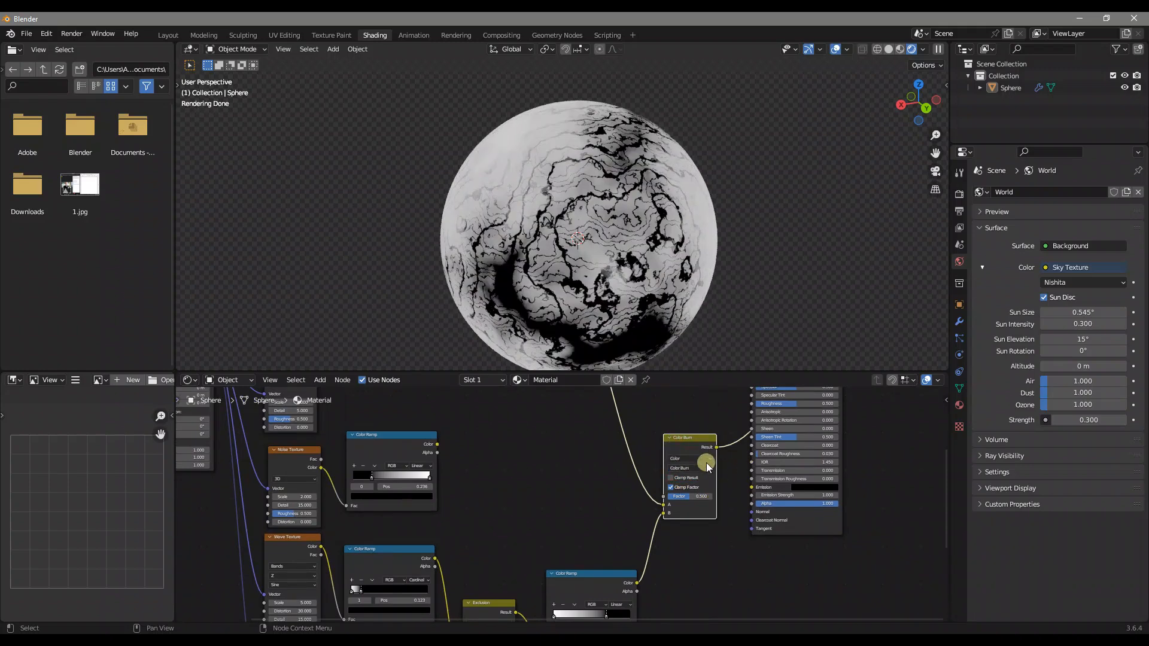
pyautogui.scroll(-2, 698, 443)
pyautogui.moveTo(772, 431); pyautogui.dragTo(828, 430)
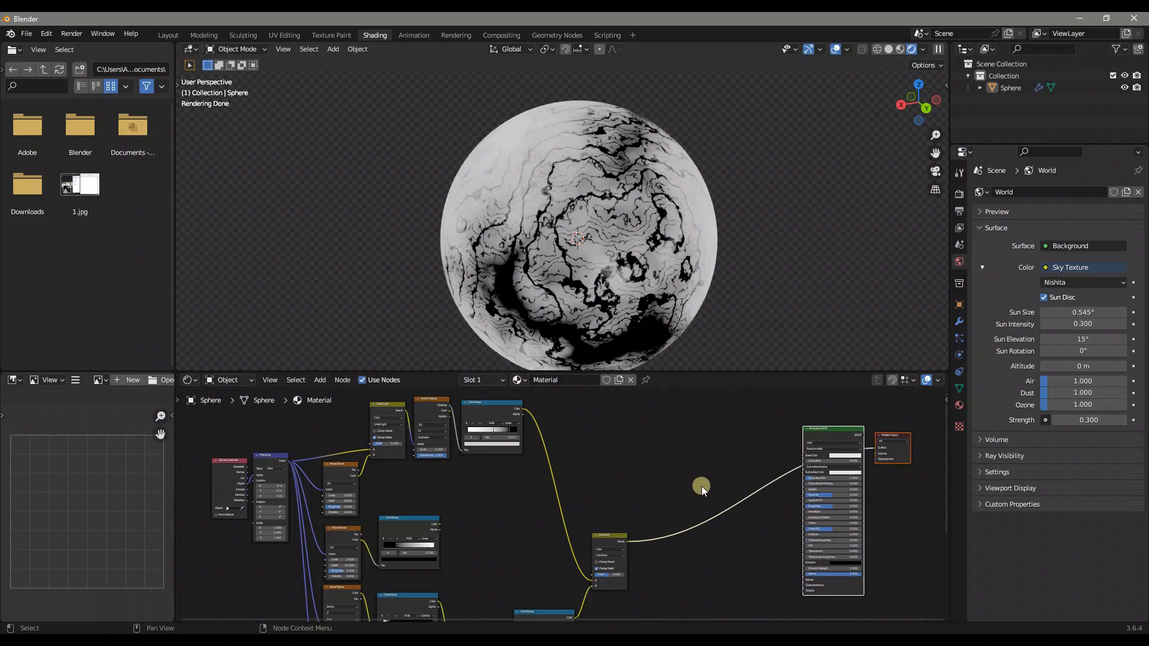
pyautogui.moveTo(590, 260); pyautogui.dragTo(690, 278, button='middle')
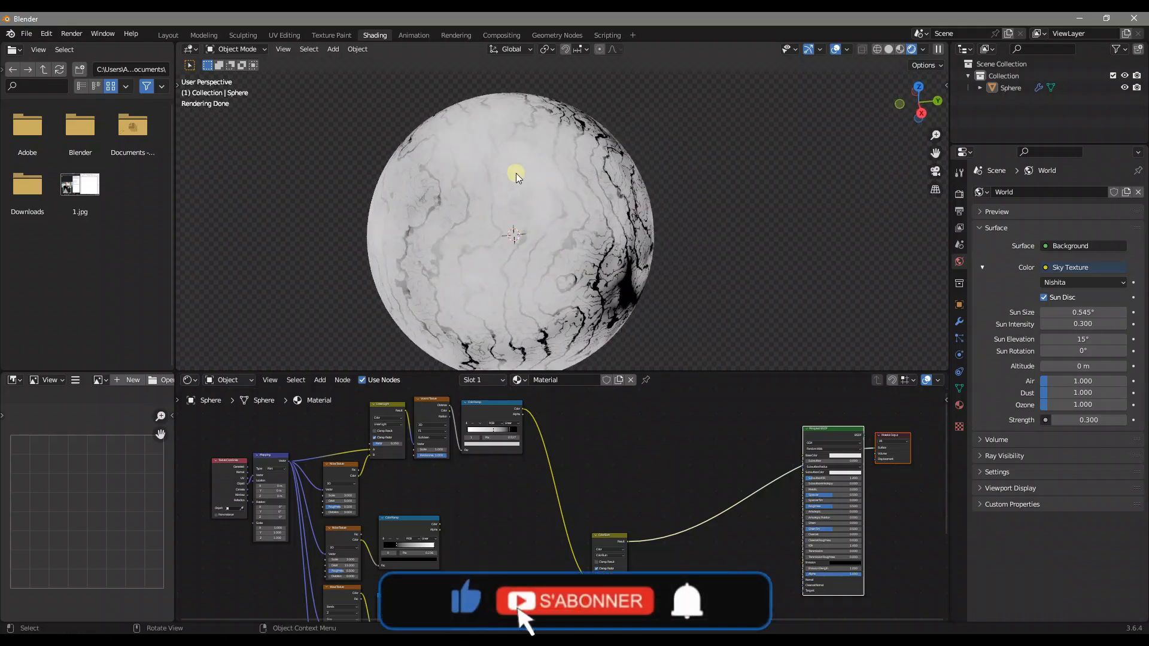
pyautogui.scroll(-4, 554, 210)
pyautogui.moveTo(584, 214); pyautogui.dragTo(675, 211, button='middle')
pyautogui.scroll(4, 598, 257)
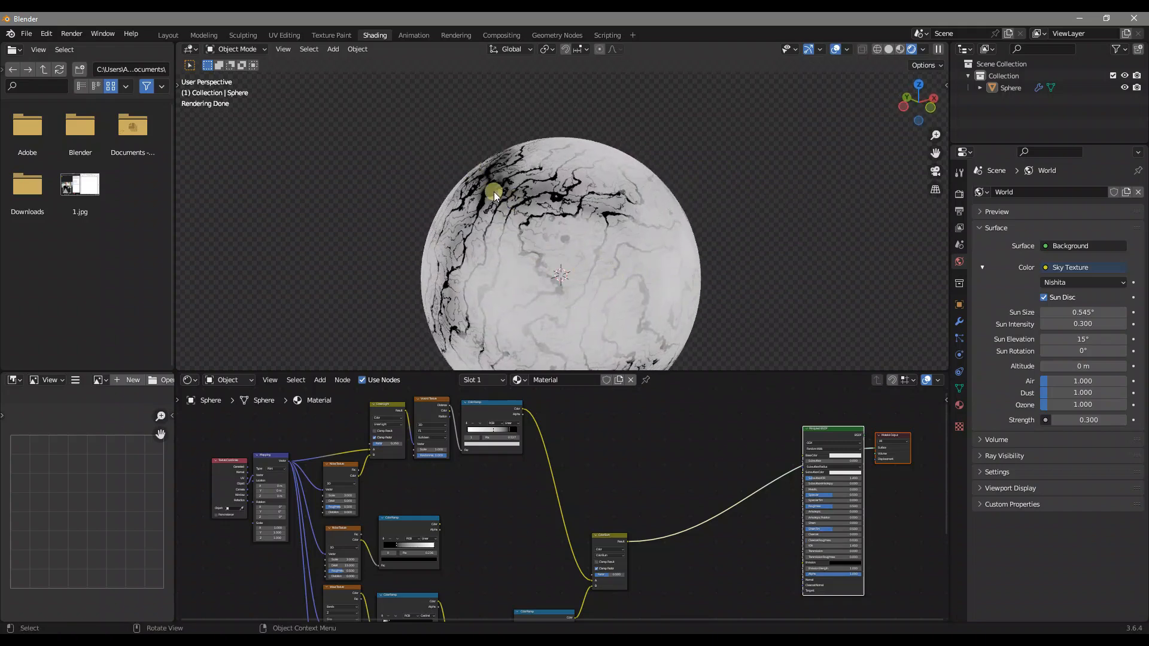
# Reposition the unconnected Noise Texture Color Ramp and combine it with the Color Burn node through a new Mix node
pyautogui.moveTo(632, 514); pyautogui.dragTo(578, 489, button='middle')
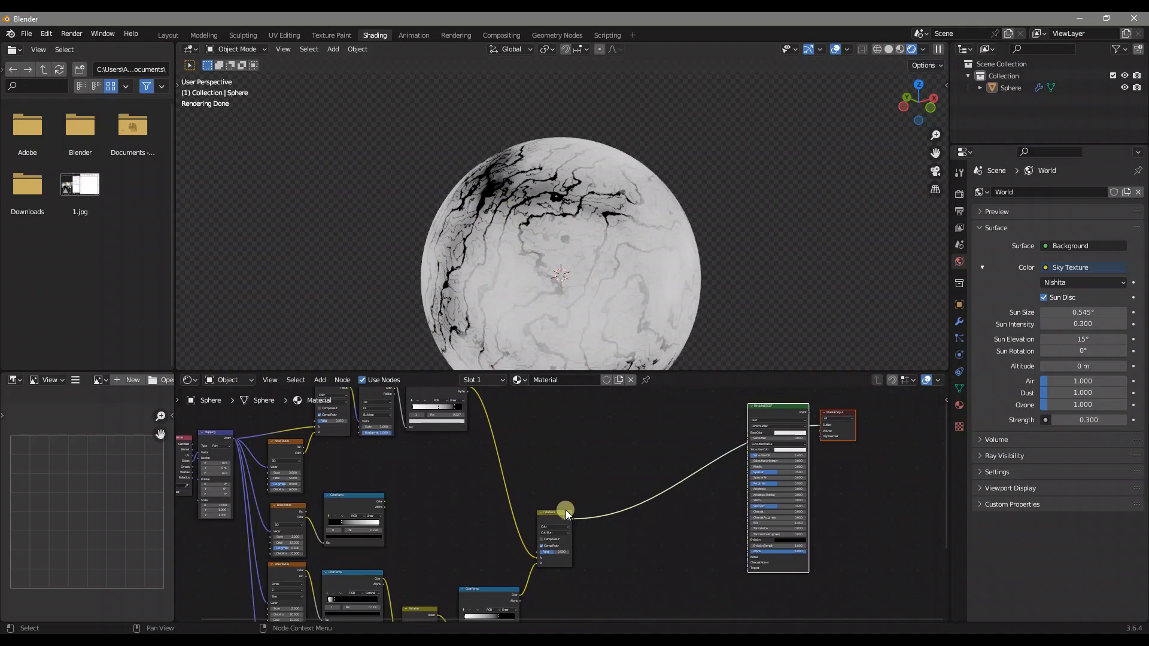
pyautogui.moveTo(371, 492); pyautogui.dragTo(386, 478)
pyautogui.keyDown('ctrl'); pyautogui.keyDown('shift'); pyautogui.click(382, 484); pyautogui.keyUp('shift'); pyautogui.keyUp('ctrl')
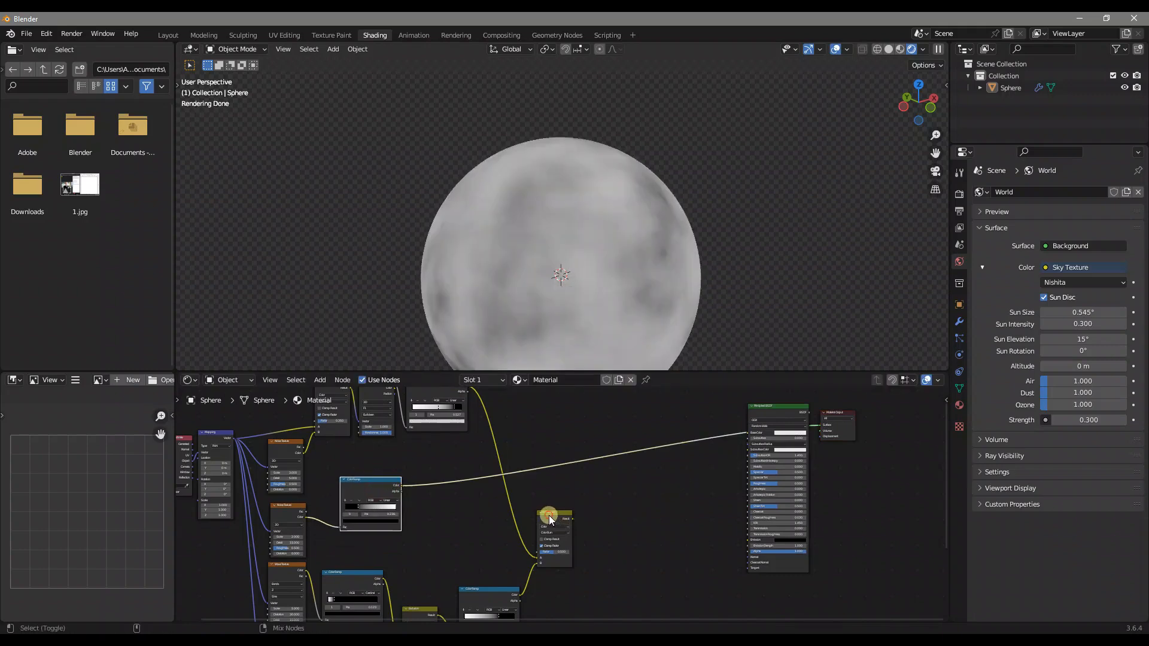
pyautogui.keyDown('ctrl'); pyautogui.keyDown('shift'); pyautogui.click(549, 516); pyautogui.keyUp('shift'); pyautogui.keyUp('ctrl')
pyautogui.keyDown('ctrl'); pyautogui.keyDown('shift'); pyautogui.moveTo(385, 483); pyautogui.dragTo(557, 516, button='right'); pyautogui.keyUp('shift'); pyautogui.keyUp('ctrl')
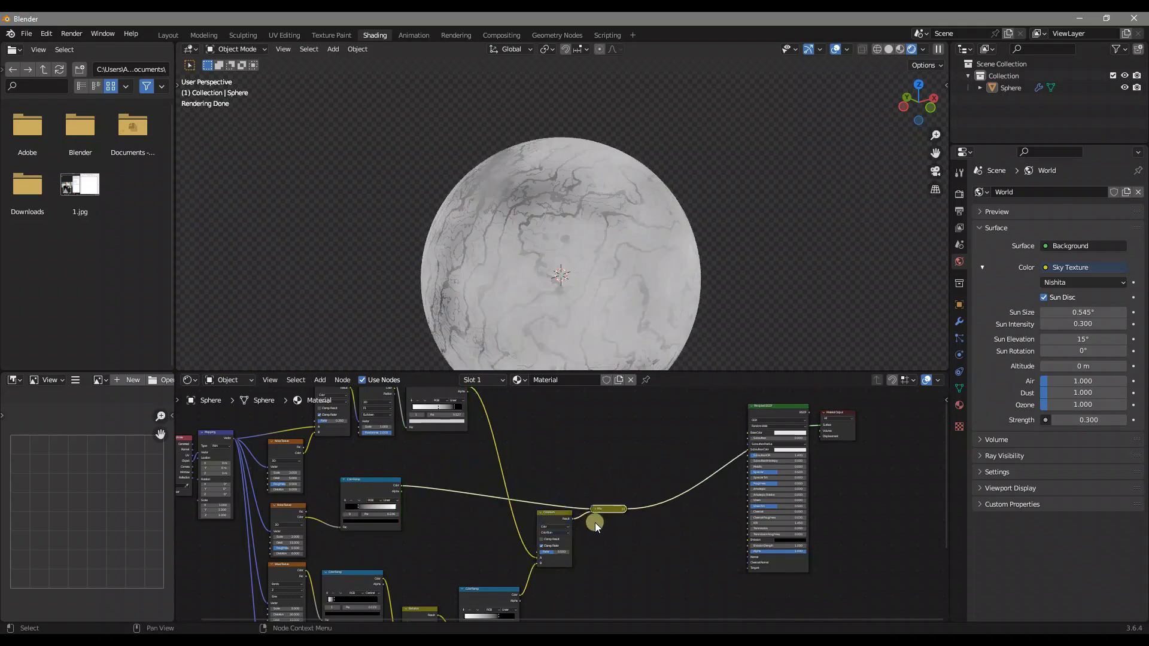
# Expand the new Mix node, set its blend mode to Darken and its Factor to 0.562
pyautogui.moveTo(608, 508); pyautogui.dragTo(622, 450)
pyautogui.press('h')
pyautogui.scroll(1, 605, 521)
pyautogui.click(615, 453)
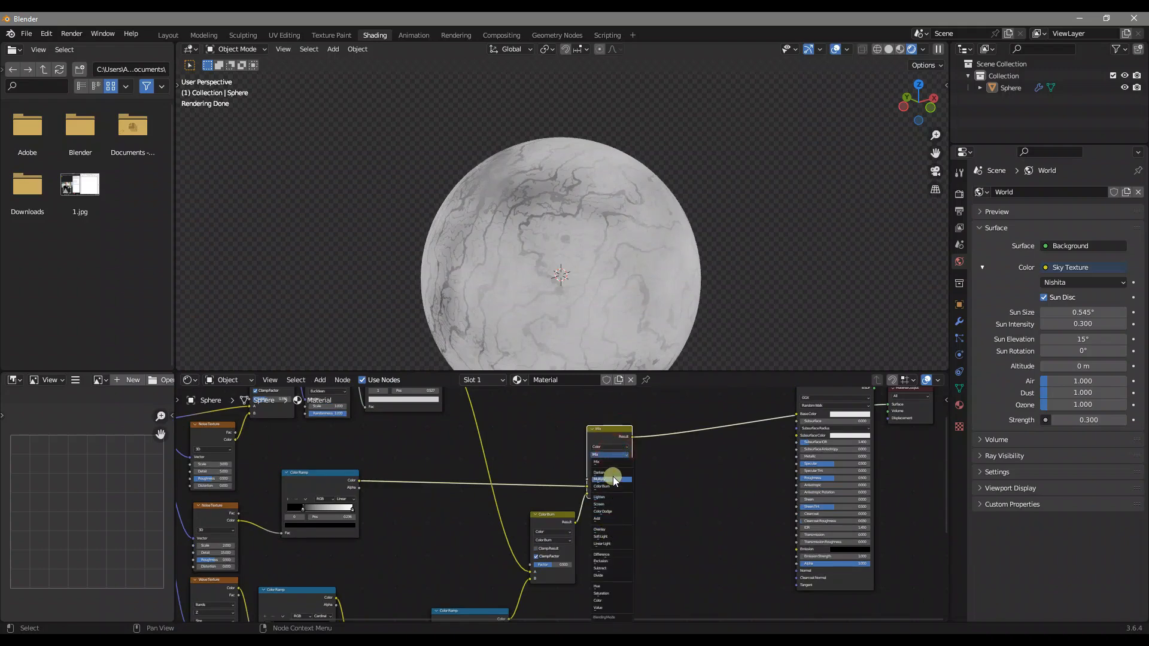
pyautogui.click(614, 473)
pyautogui.scroll(2, 617, 471)
pyautogui.click(594, 482)
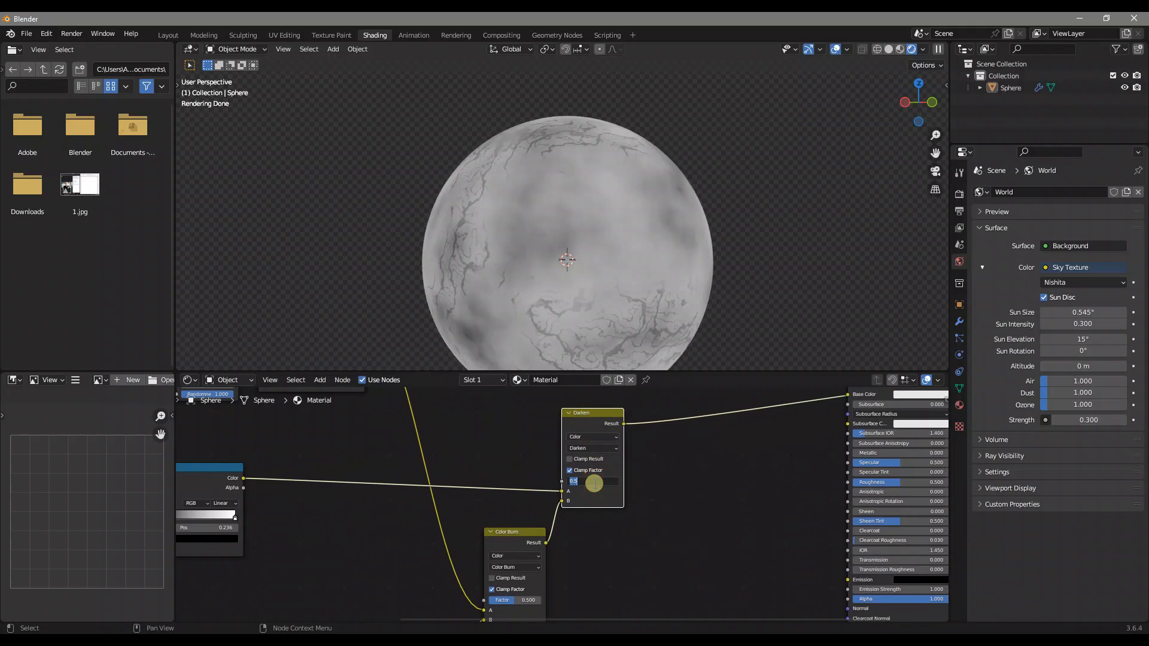
pyautogui.write('62')
pyautogui.press('Return')
# Swap the Darken node's inputs so the Color Burn result feeds A and the Noise Color Ramp feeds B
pyautogui.scroll(2, 594, 484)
pyautogui.moveTo(570, 521); pyautogui.dragTo(572, 534)
pyautogui.moveTo(549, 592); pyautogui.dragTo(570, 521)
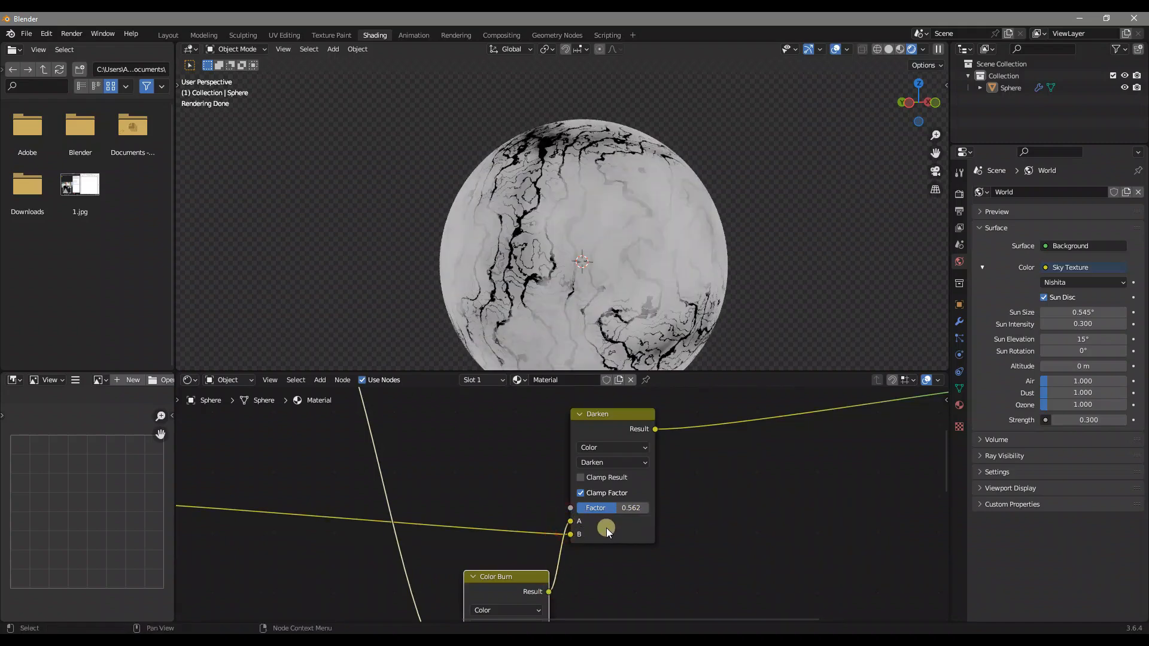
pyautogui.moveTo(510, 584); pyautogui.dragTo(498, 572)
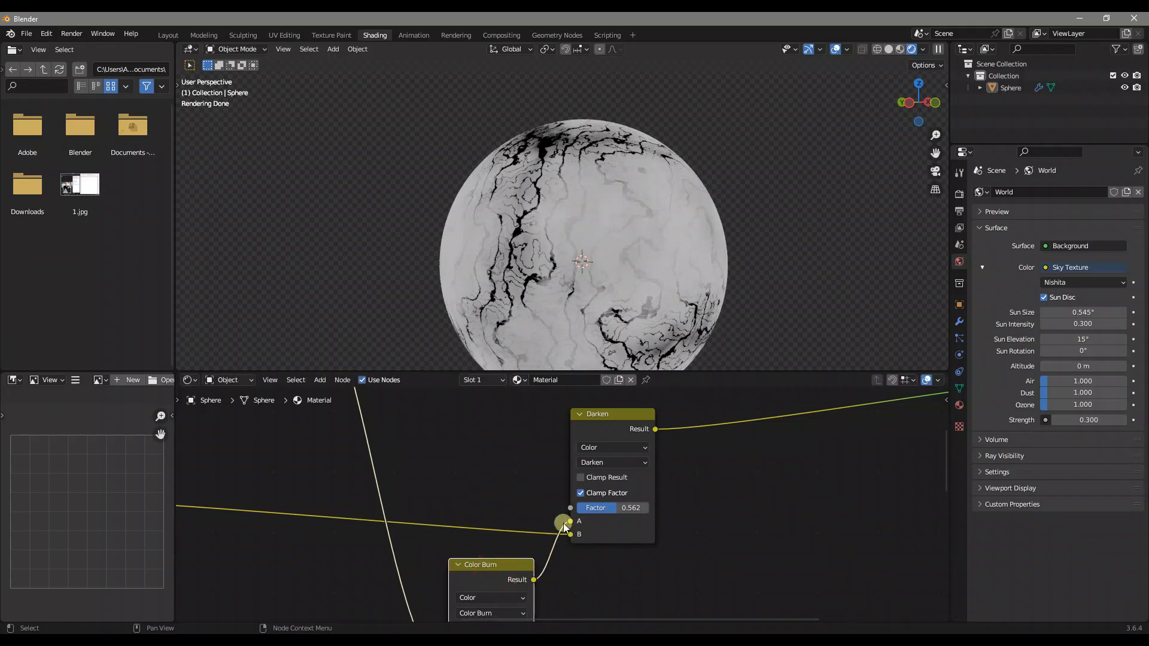
# Insert a Color Ramp between the Darken node and the Principled BSDF's Base Color
pyautogui.scroll(-4, 545, 529)
pyautogui.moveTo(334, 527); pyautogui.dragTo(446, 531, button='middle')
pyautogui.moveTo(322, 503); pyautogui.dragTo(320, 482)
pyautogui.moveTo(717, 527); pyautogui.dragTo(548, 539, button='middle')
pyautogui.hotkey('shift', 'a')
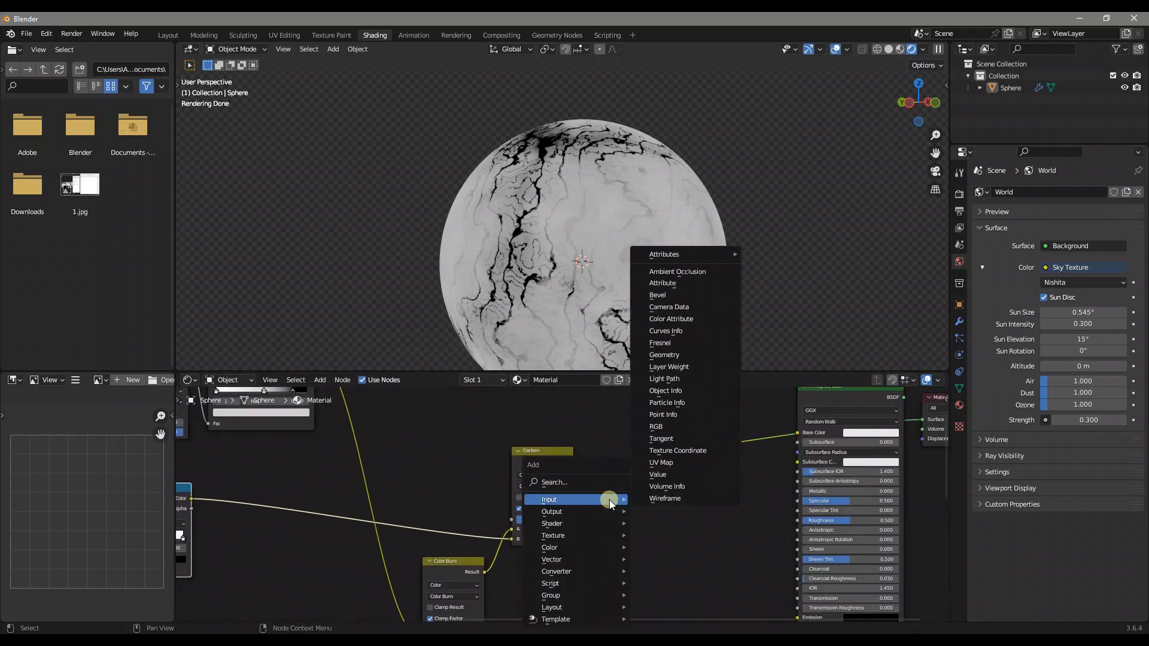
pyautogui.click(604, 482)
pyautogui.write('color ramp')
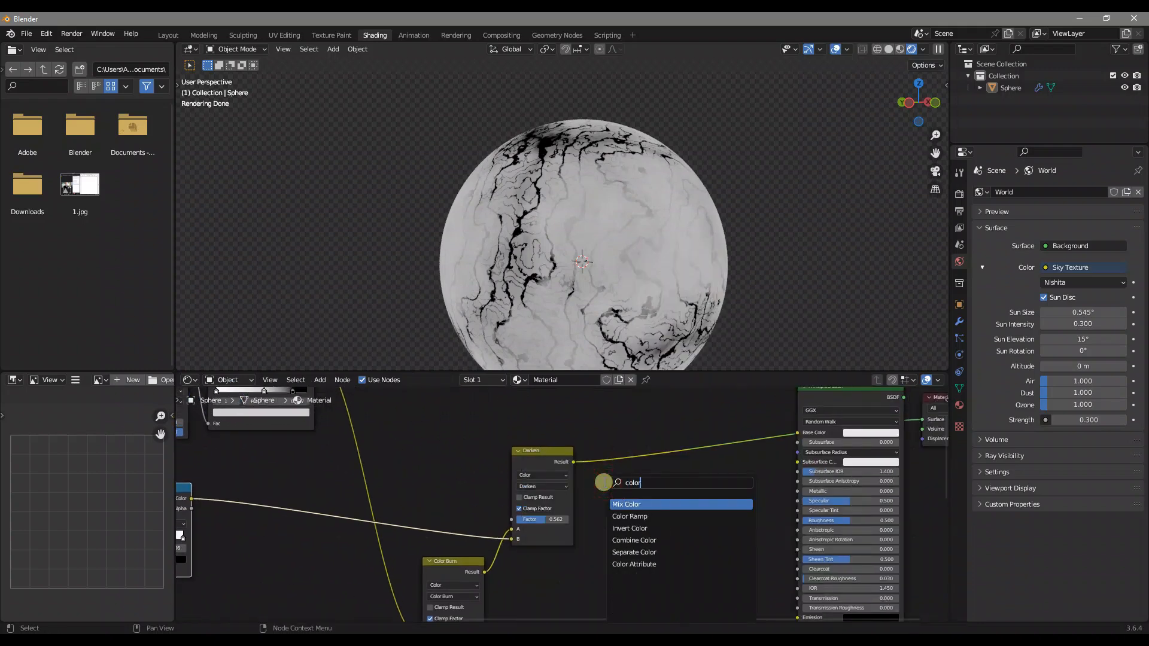
pyautogui.press('Return')
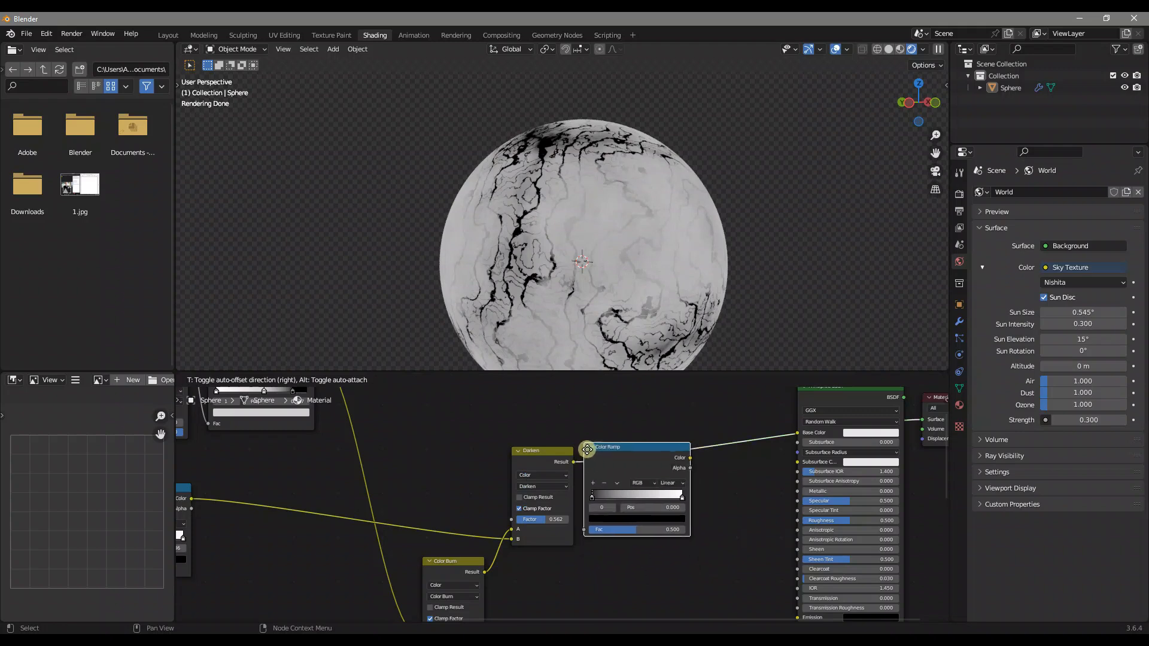
pyautogui.click(609, 448)
# Set the black stop of the Color Ramp after Darken to position 0.318 and its white stop to 0.560
pyautogui.doubleClick(672, 506)
pyautogui.write('0.318')
pyautogui.press('Return')
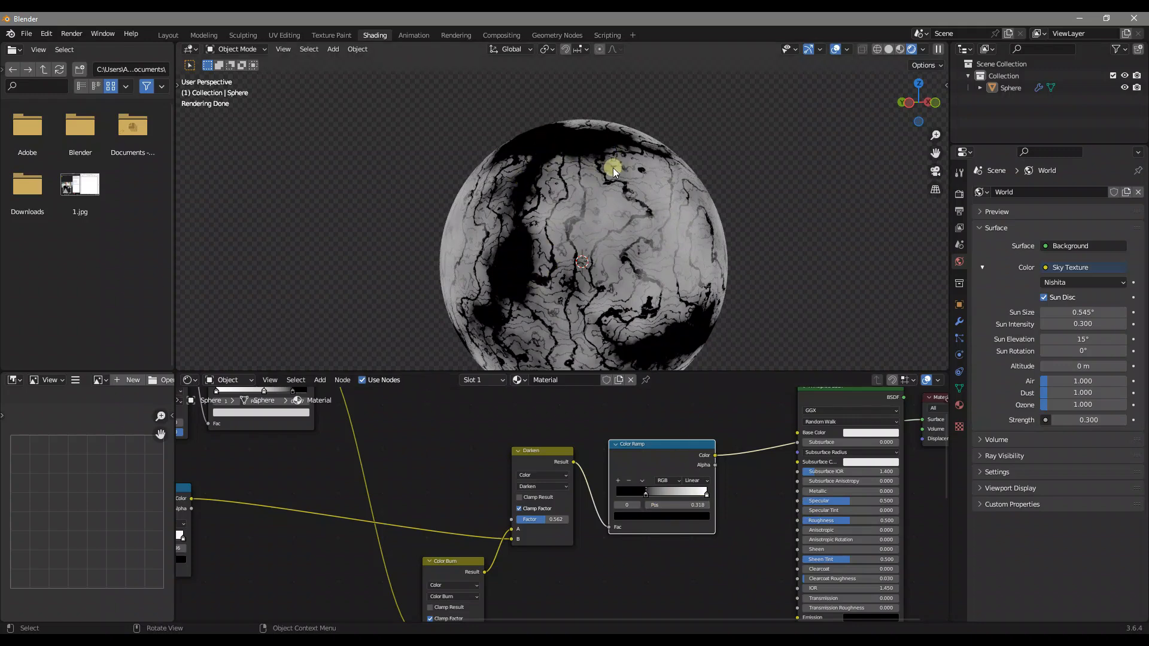
pyautogui.click(707, 494)
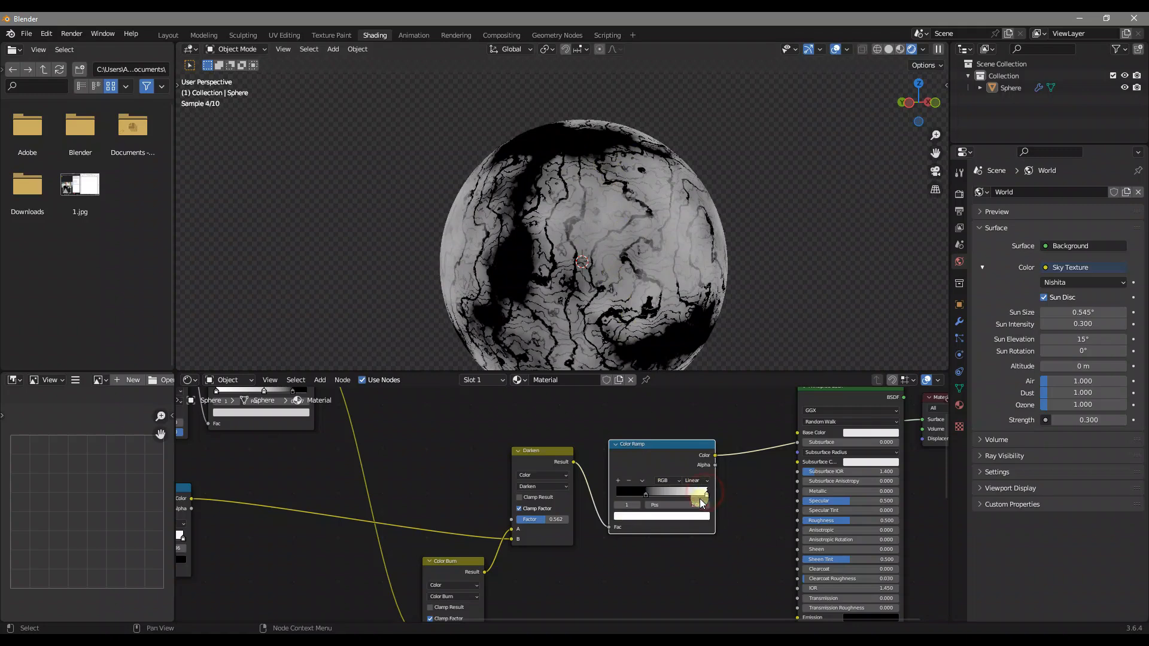
pyautogui.click(695, 507)
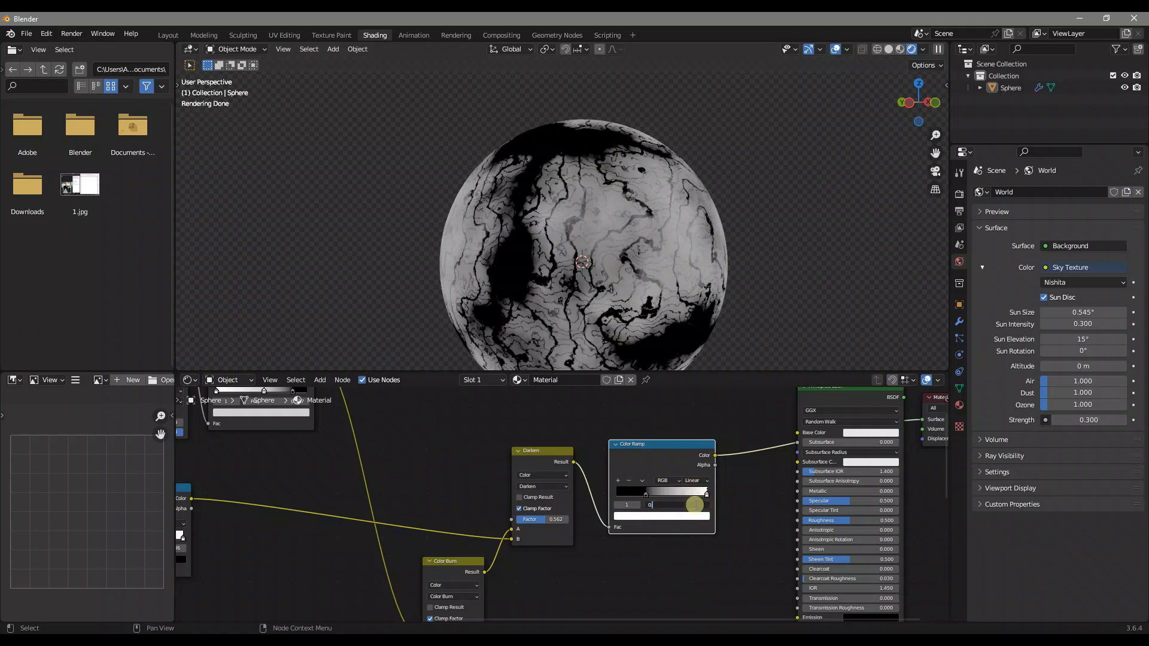
pyautogui.press('Return')
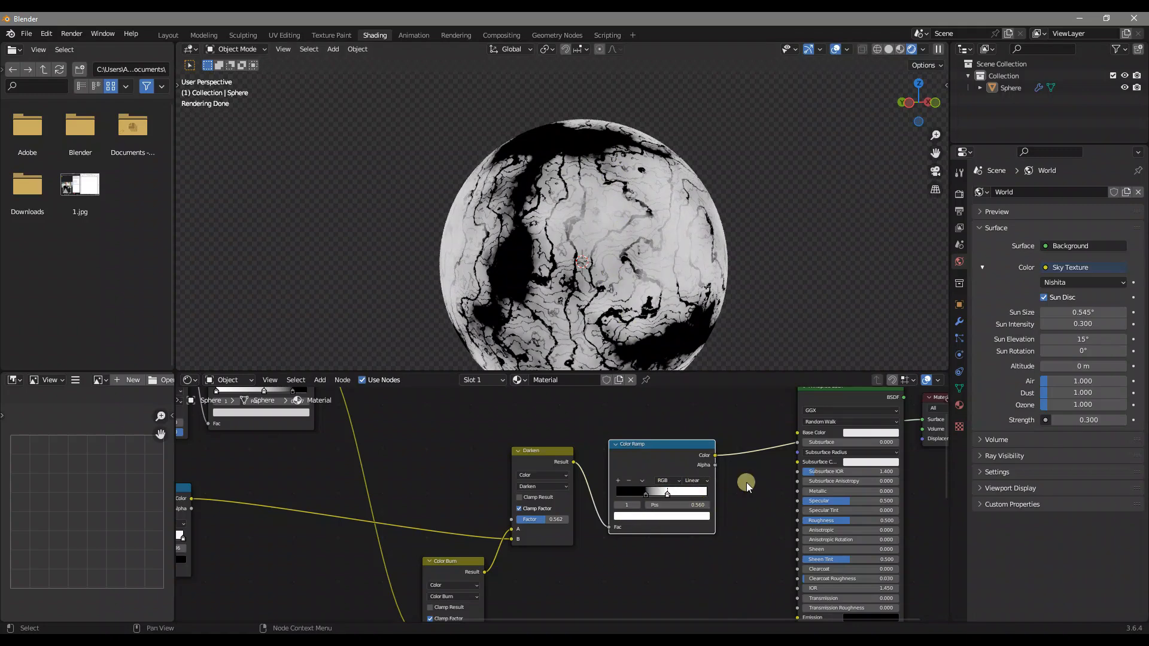
pyautogui.moveTo(629, 282)
pyautogui.mouseDown(button='middle')
pyautogui.moveTo(598, 267)
pyautogui.moveTo(615, 276)
pyautogui.mouseUp(button='middle')
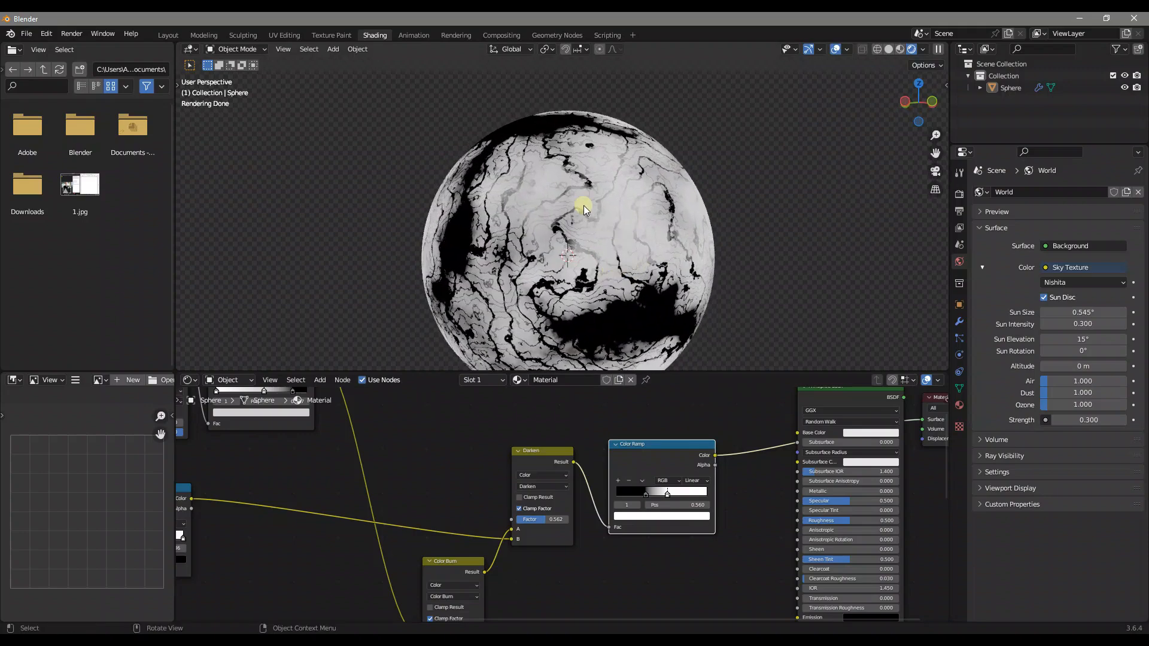
# Move the Principled BSDF farther along and insert a second Color Ramp before its Base Color
pyautogui.moveTo(791, 434); pyautogui.dragTo(673, 474, button='middle')
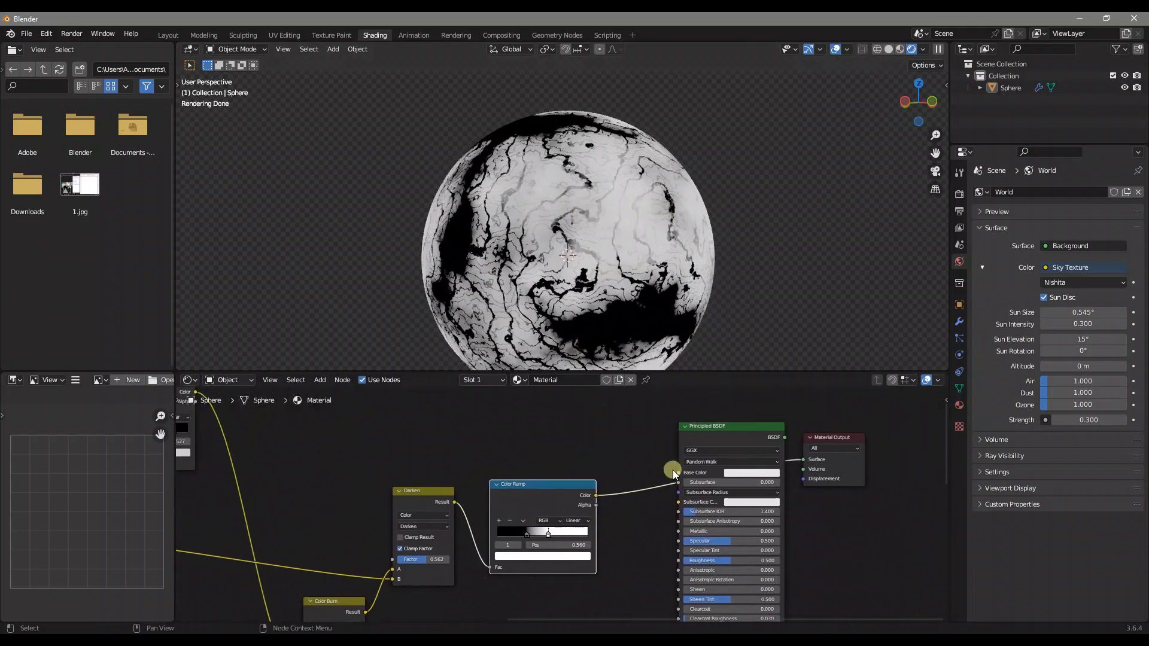
pyautogui.moveTo(837, 405); pyautogui.dragTo(717, 481)
pyautogui.moveTo(727, 428); pyautogui.dragTo(821, 437)
pyautogui.hotkey('shift', 'a')
pyautogui.click(722, 437)
pyautogui.write('color ramp')
pyautogui.press('Return')
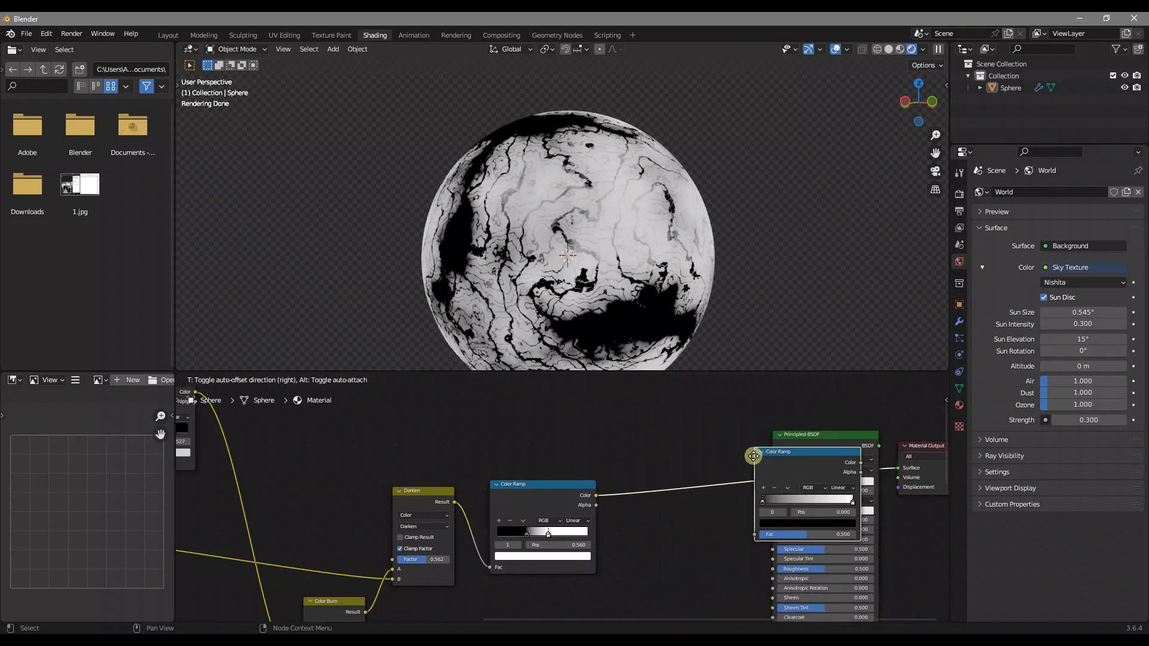
pyautogui.click(626, 448)
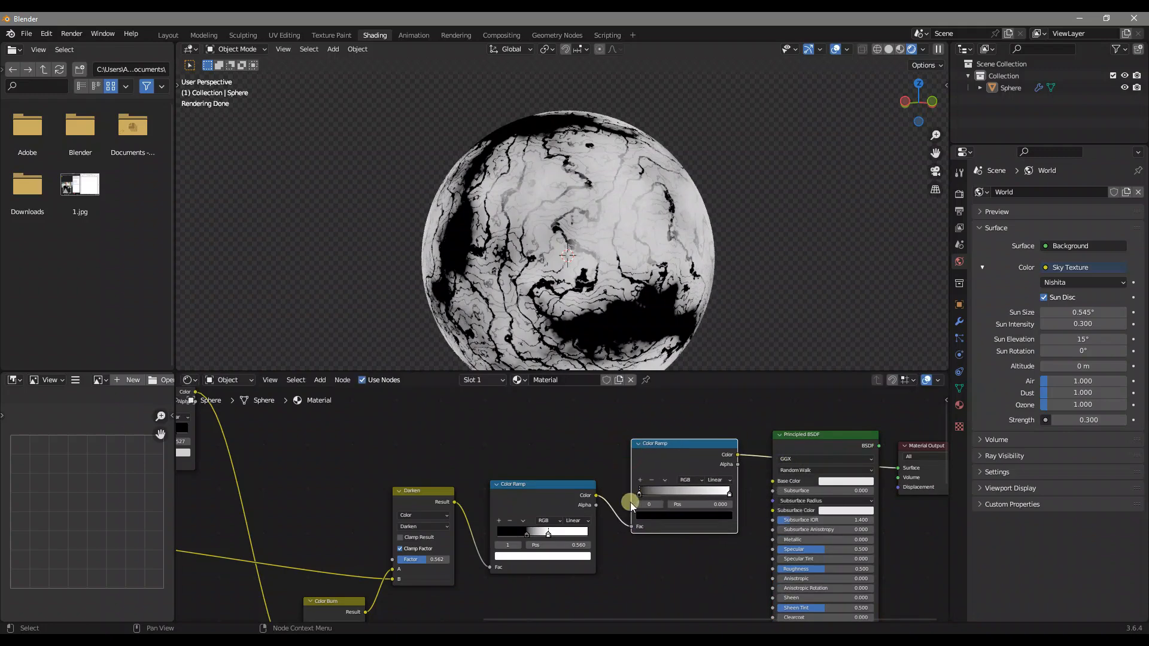
# Set the last Color Ramp's black stop to hex 1d0006 at position 0.3
pyautogui.scroll(1, 712, 502)
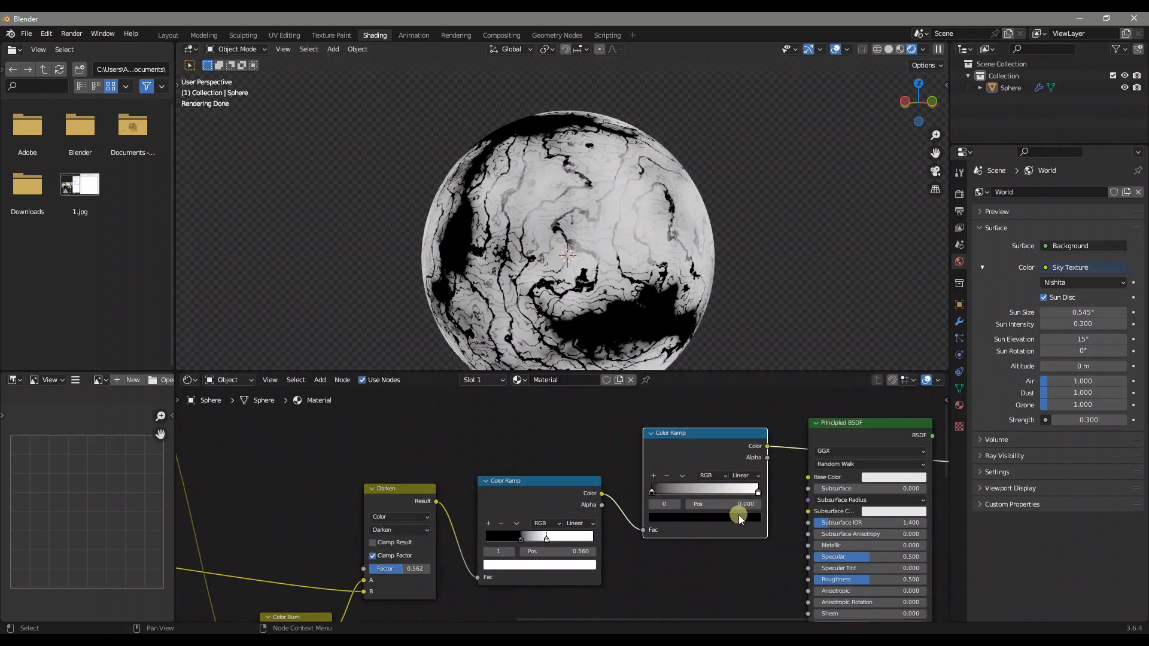
pyautogui.click(732, 518)
pyautogui.click(691, 473)
pyautogui.write('1')
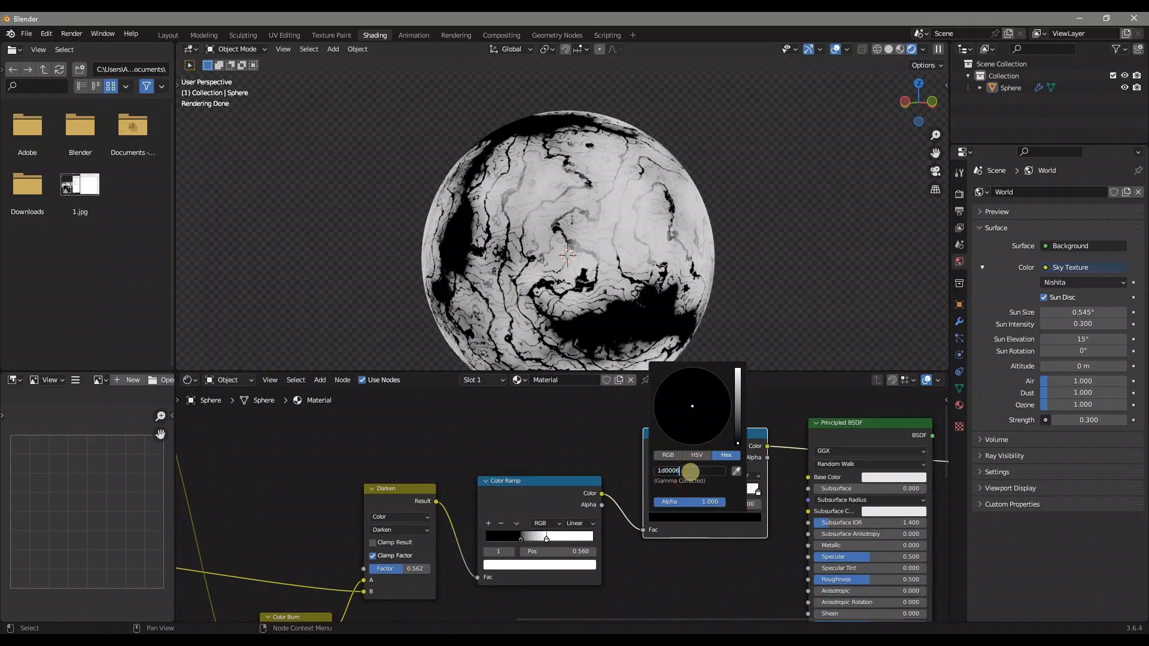
pyautogui.write('d0006')
pyautogui.press('Return')
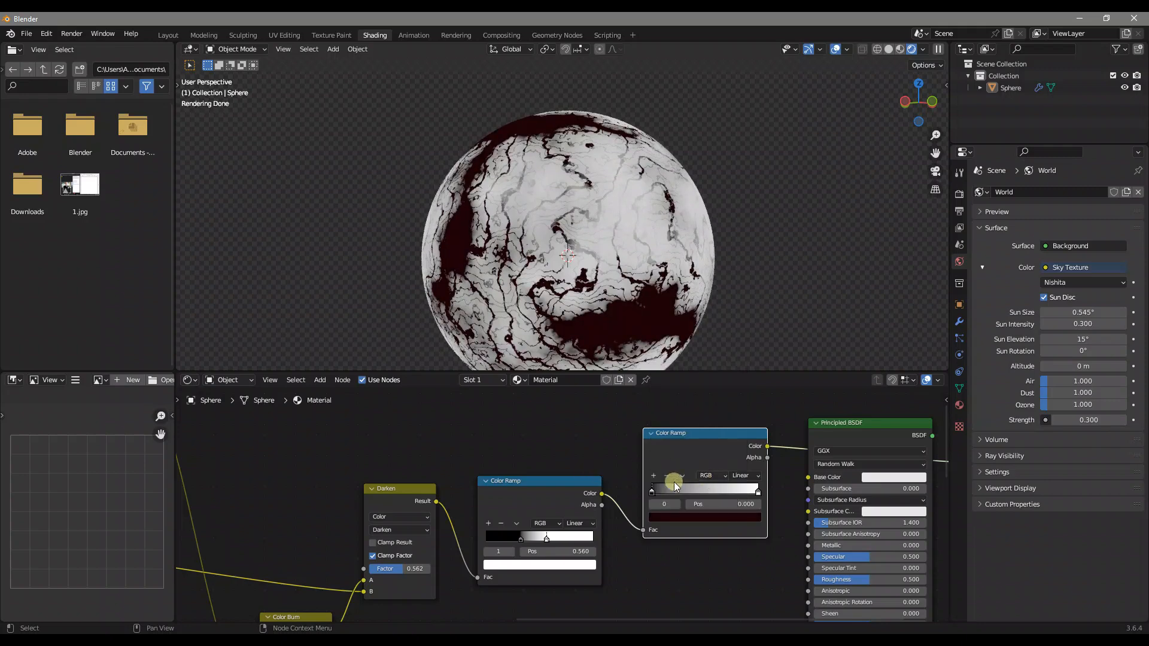
pyautogui.click(728, 502)
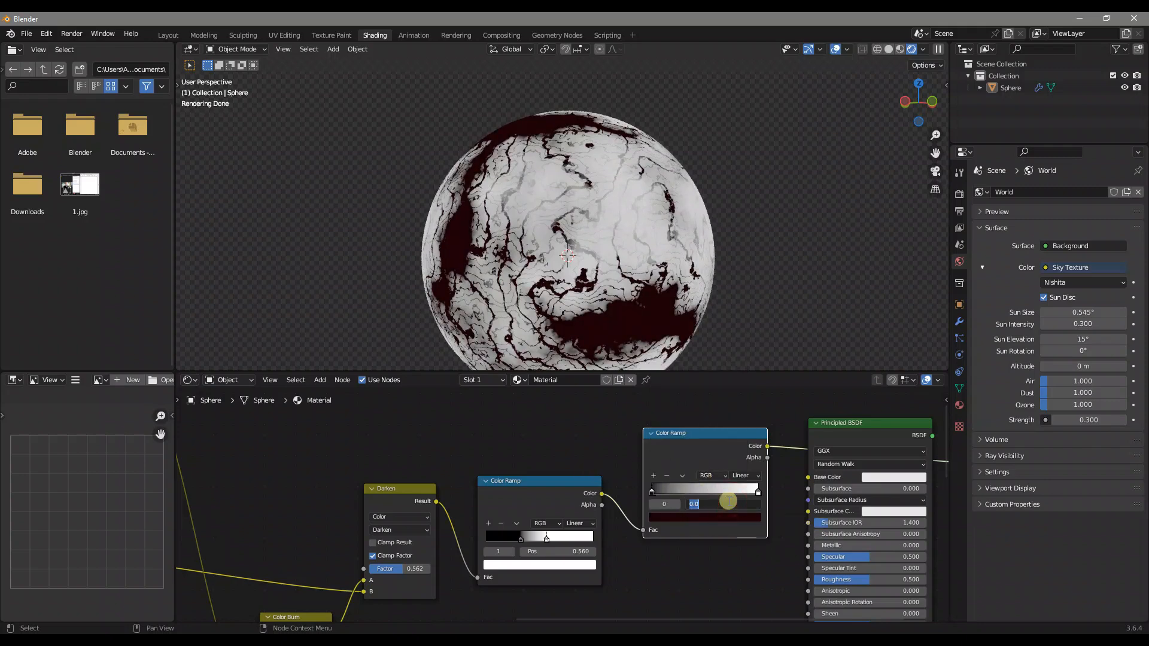
pyautogui.write('0.3')
pyautogui.press('Return')
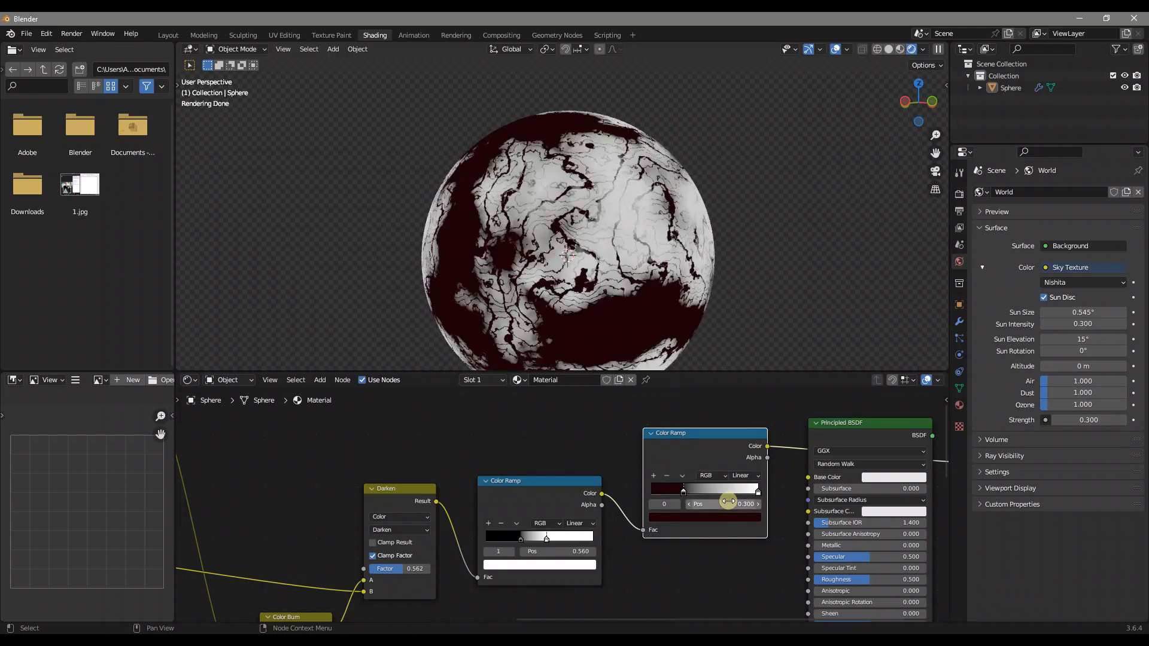
# Set the last Color Ramp's white stop to position 0.83 and hex 8e6b69
pyautogui.click(758, 491)
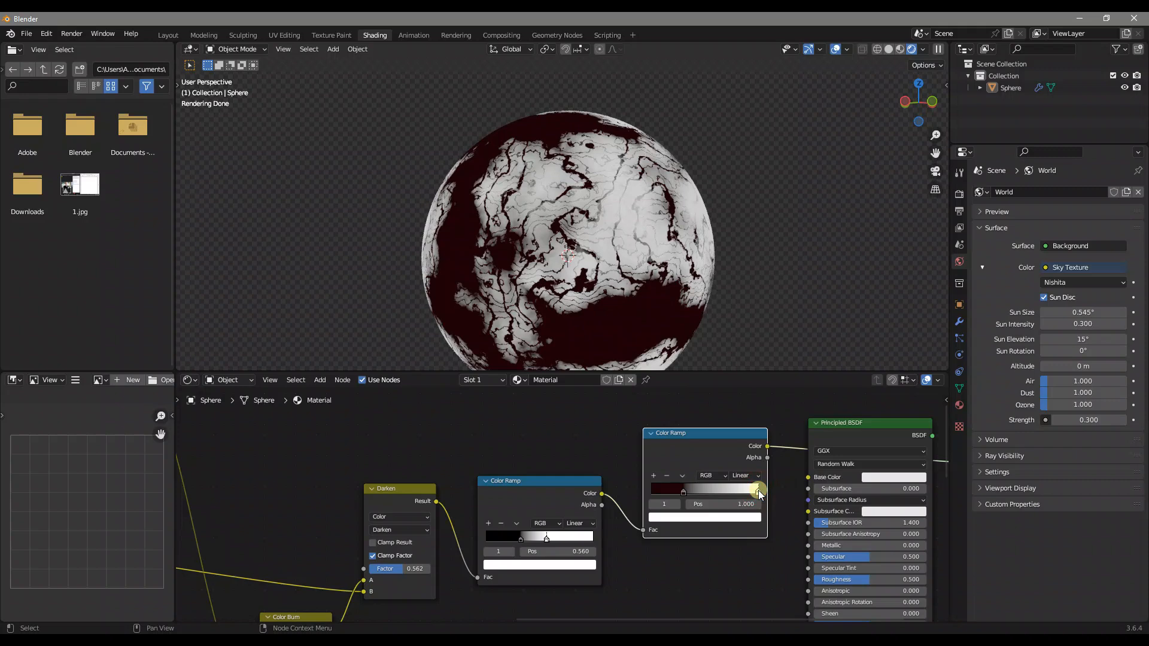
pyautogui.click(723, 504)
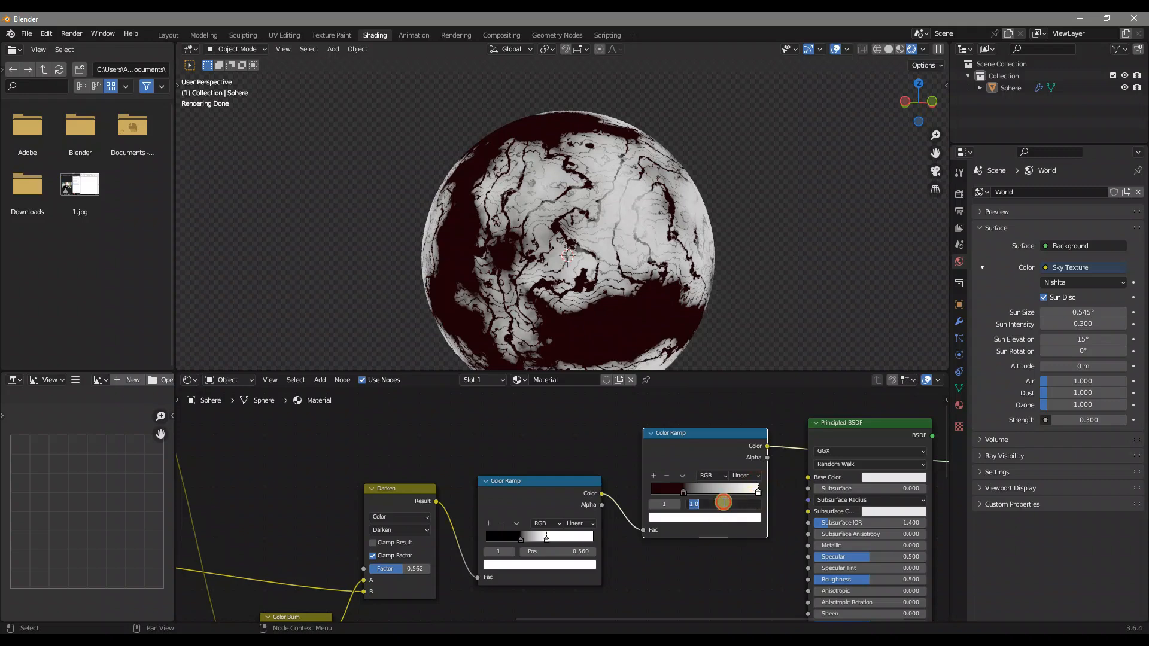
pyautogui.write('0.83')
pyautogui.press('Return')
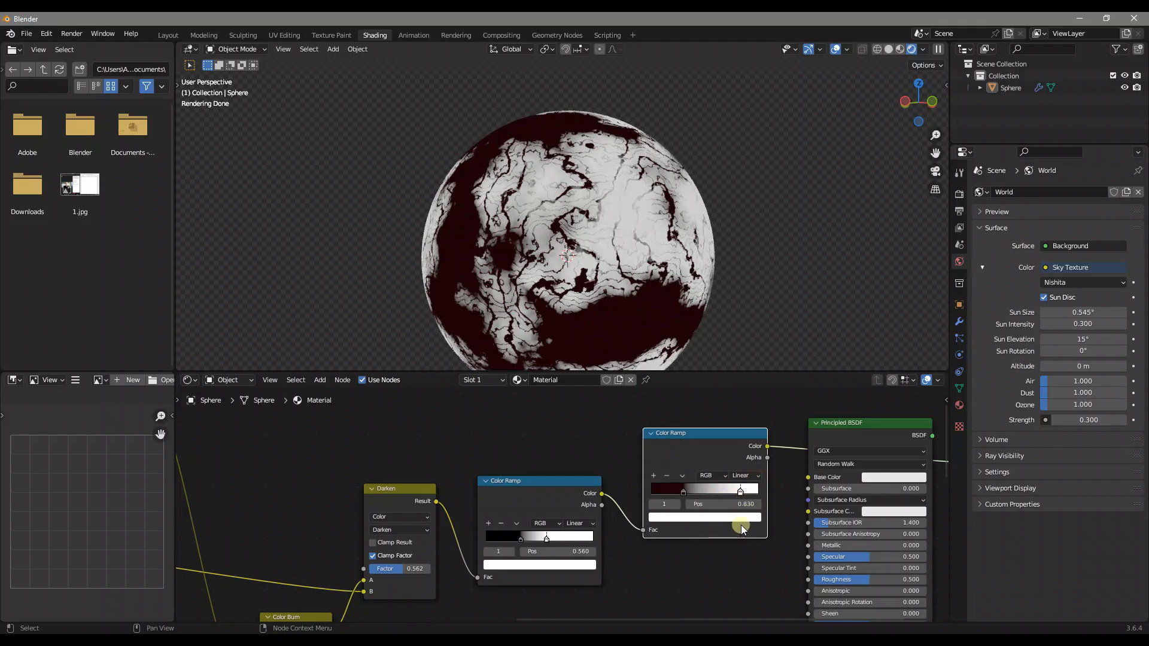
pyautogui.click(741, 518)
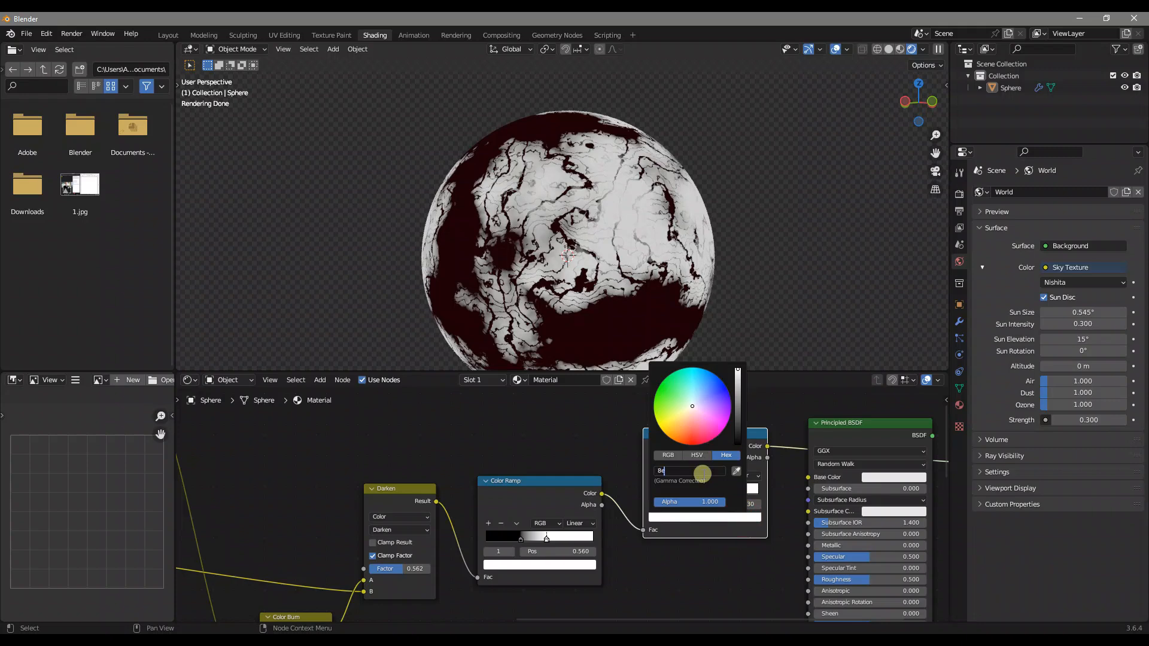
pyautogui.click(702, 474)
pyautogui.write('8e6b69')
pyautogui.press('Return')
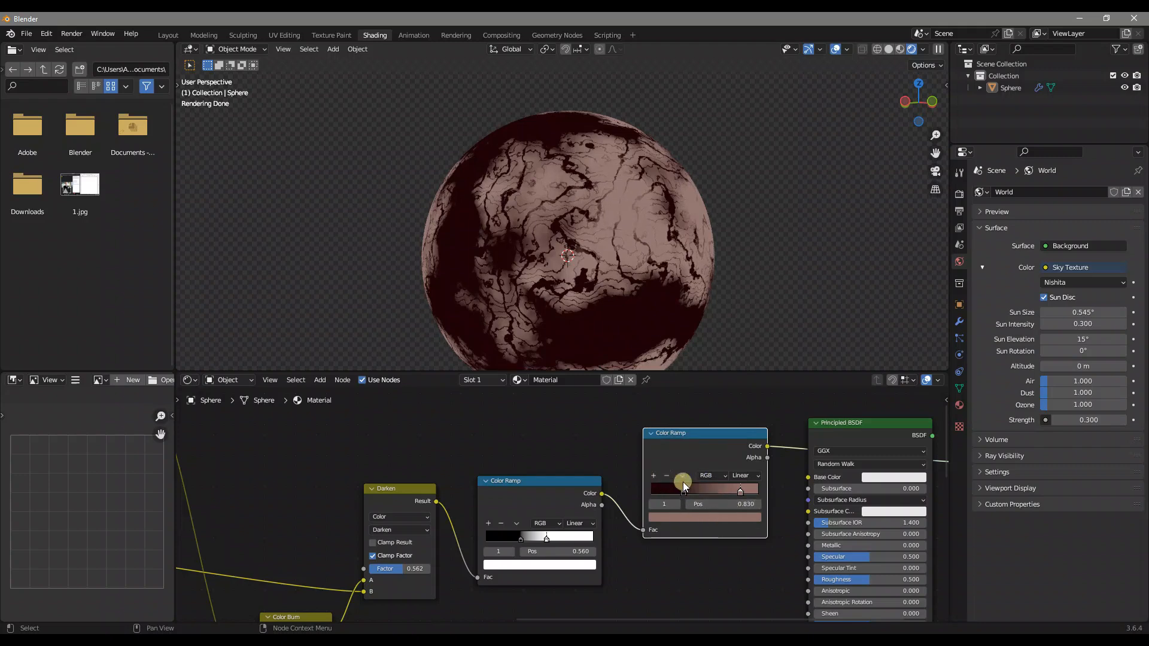
# Add a middle stop to the last Color Ramp at position 0.54 and color it dark red
pyautogui.click(656, 476)
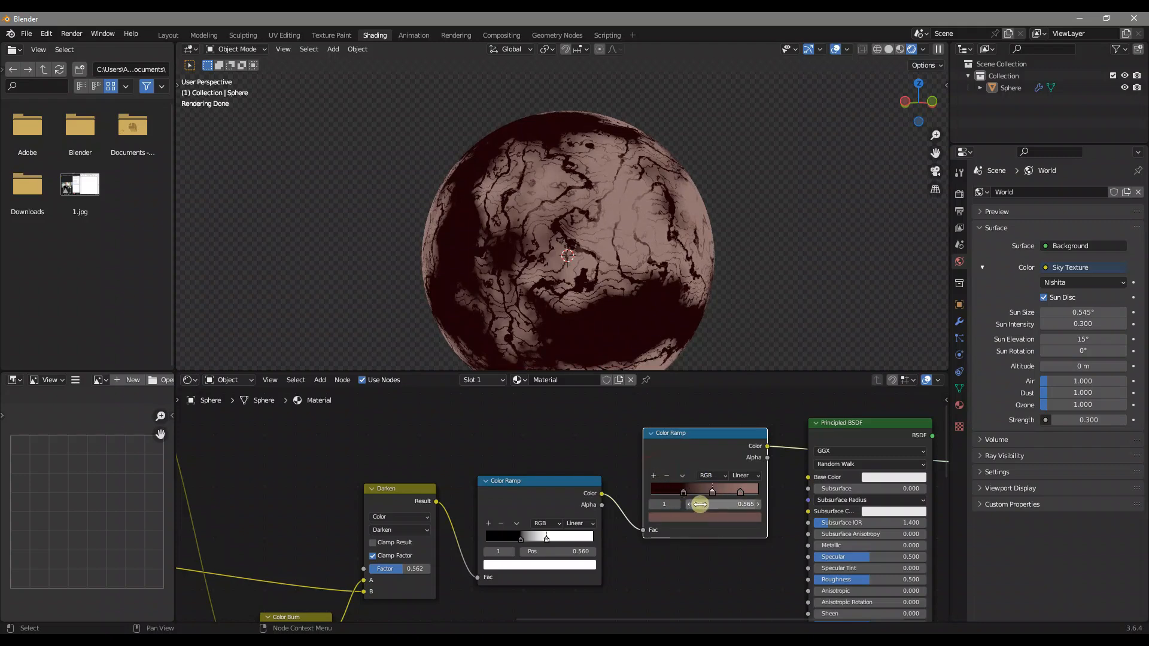
pyautogui.click(723, 504)
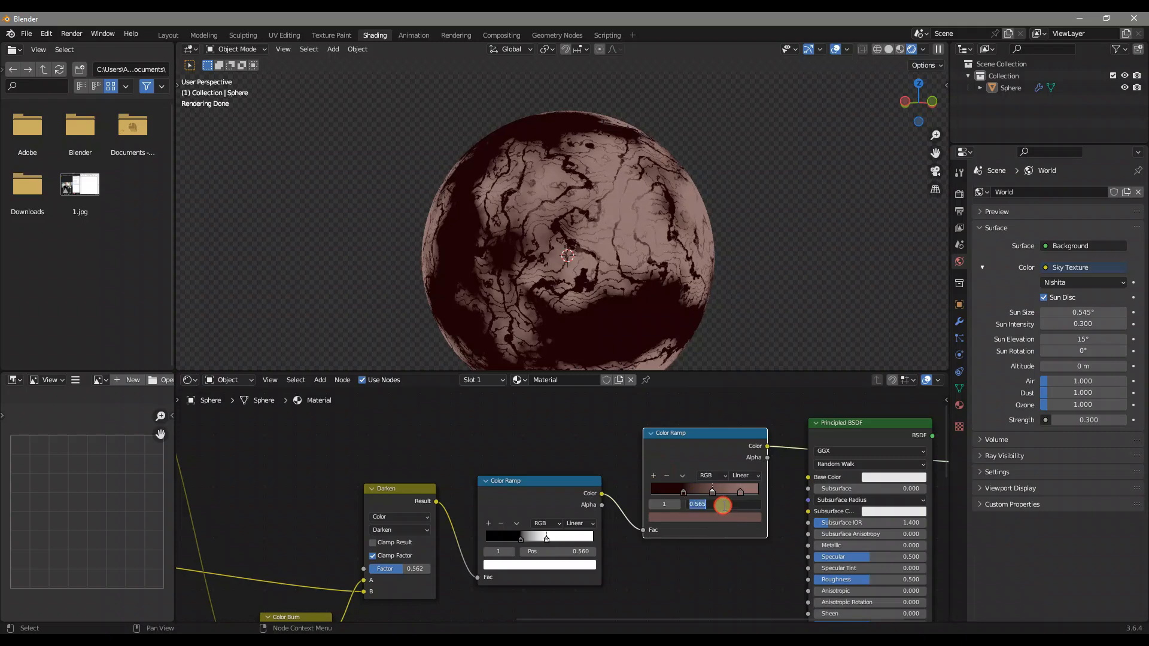
pyautogui.write('0.54')
pyautogui.press('Return')
pyautogui.click(739, 518)
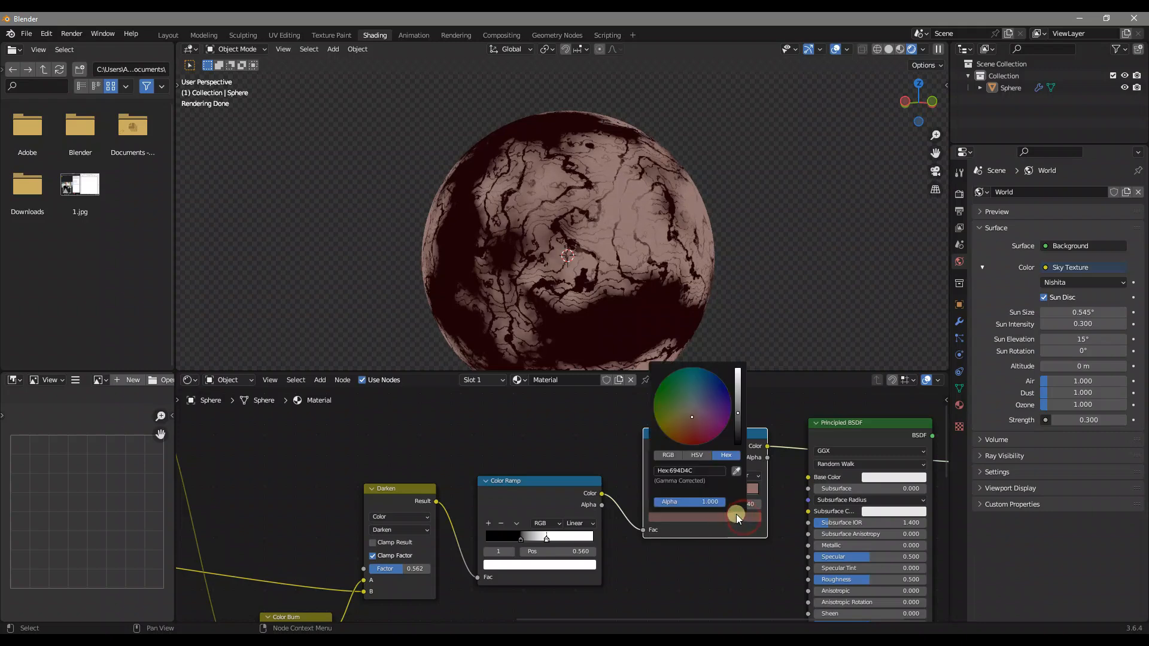
pyautogui.click(706, 475)
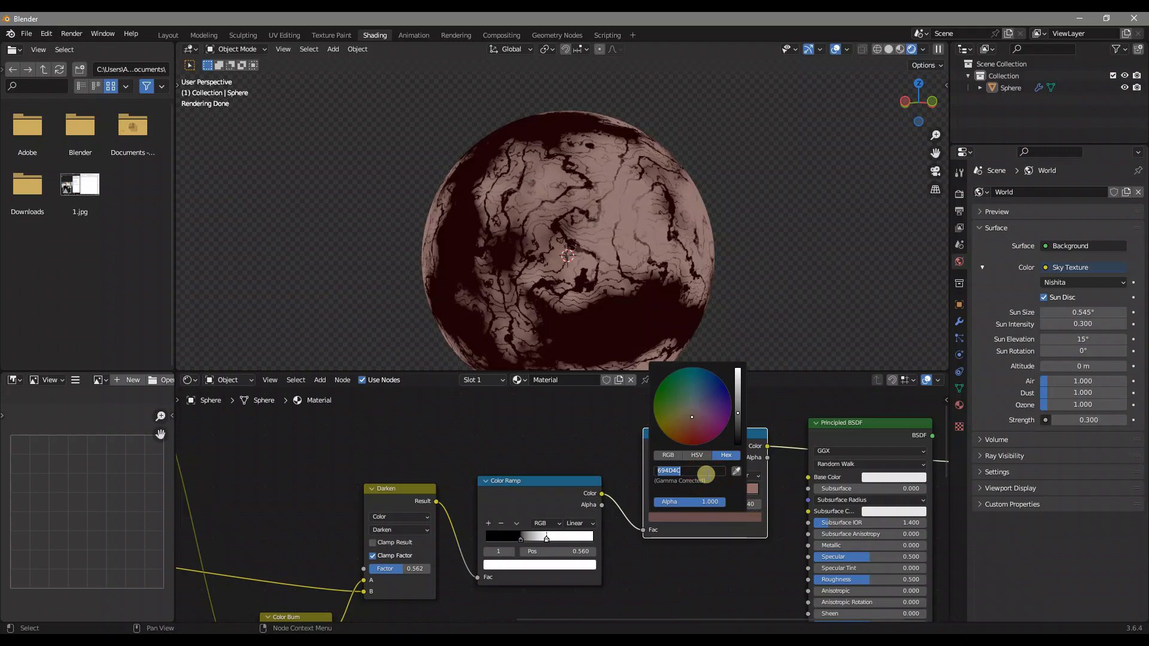
pyautogui.write('5')
pyautogui.press('Return')
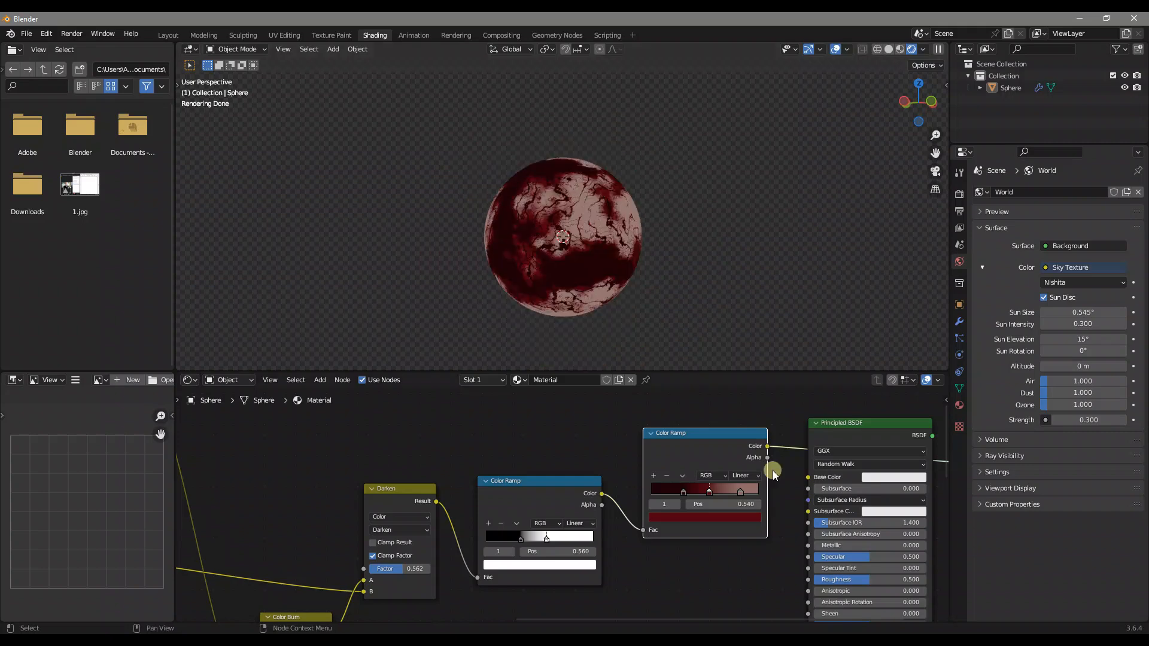
# Connect the last Color Ramp to the Principled BSDF's Base Color and the BSDF to the Material Output's Surface
pyautogui.scroll(2, 773, 471)
pyautogui.moveTo(777, 490); pyautogui.dragTo(603, 449, button='middle')
pyautogui.scroll(-1, 603, 449)
pyautogui.moveTo(622, 408); pyautogui.dragTo(668, 440)
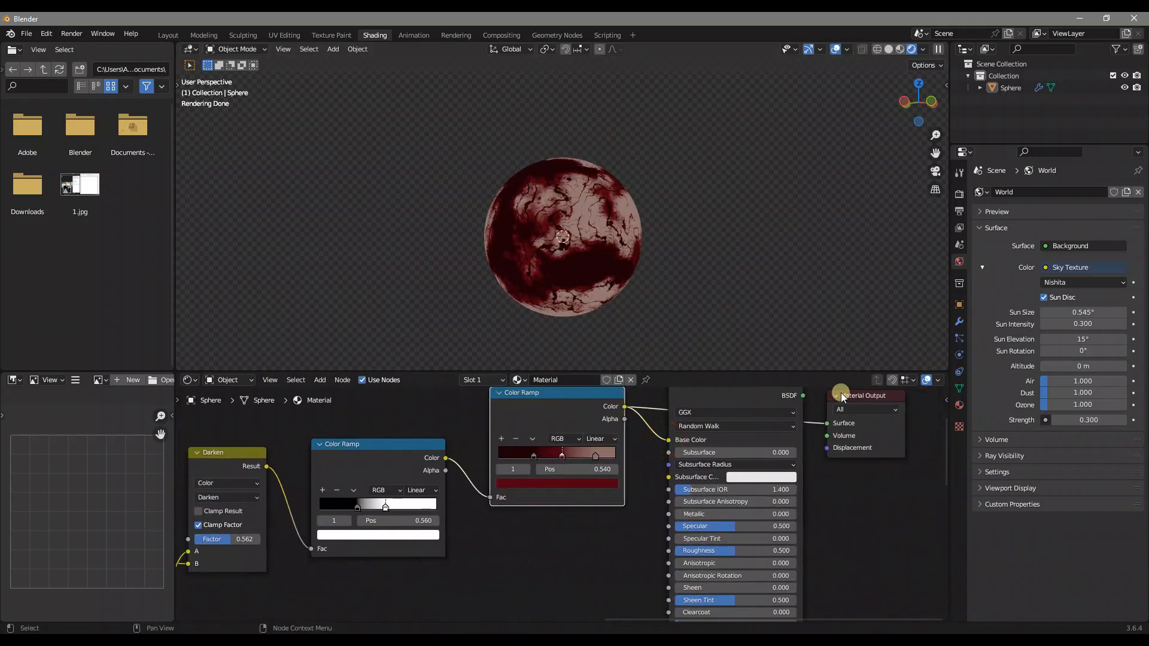
pyautogui.moveTo(802, 395); pyautogui.dragTo(827, 424)
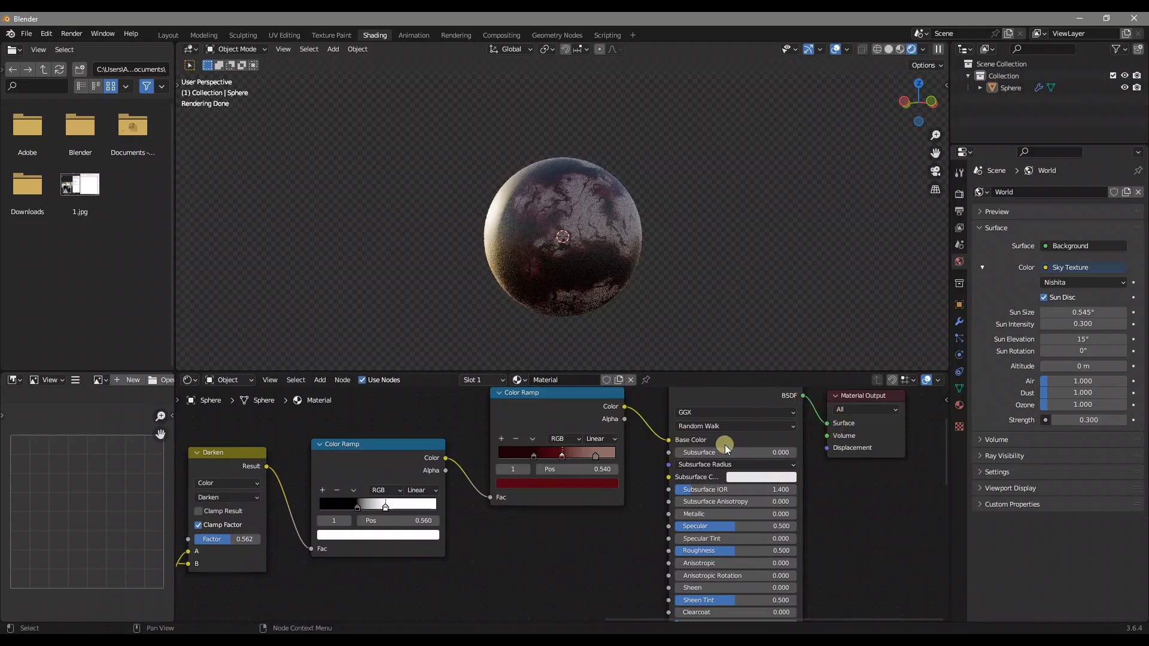
# Add a Bump node in the free space between the Color Burn node and the Principled BSDF
pyautogui.scroll(-2, 690, 475)
pyautogui.scroll(-2, 626, 514)
pyautogui.moveTo(605, 545); pyautogui.dragTo(733, 530, button='middle')
pyautogui.moveTo(671, 526); pyautogui.dragTo(778, 422, button='middle')
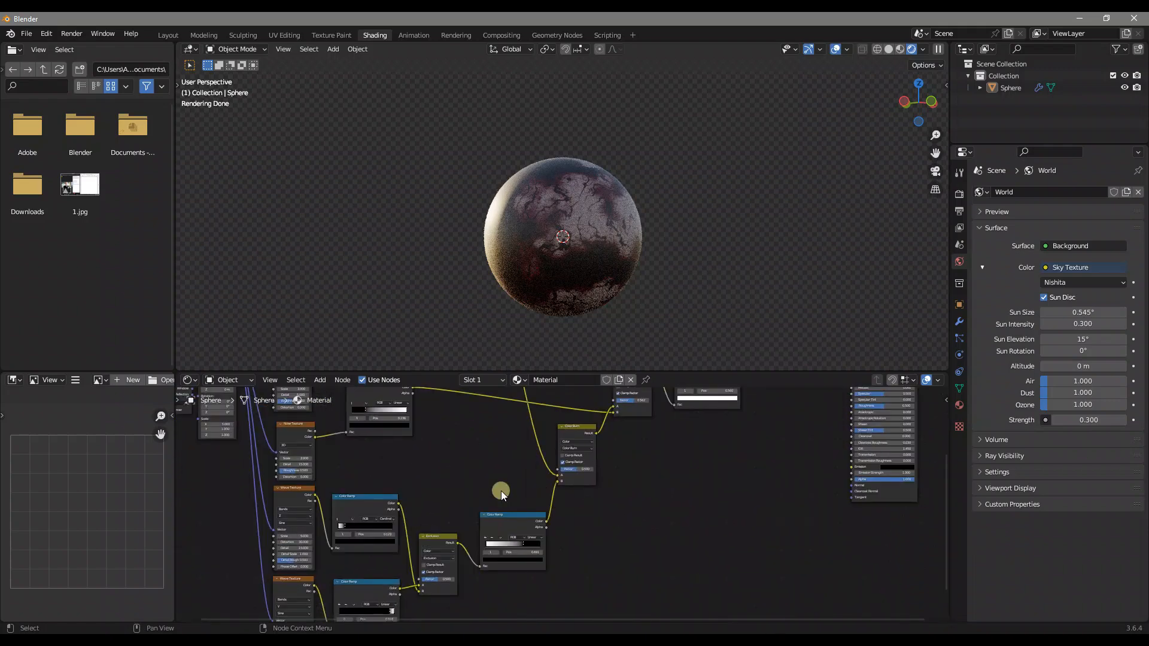
pyautogui.moveTo(592, 484); pyautogui.dragTo(577, 479, button='middle')
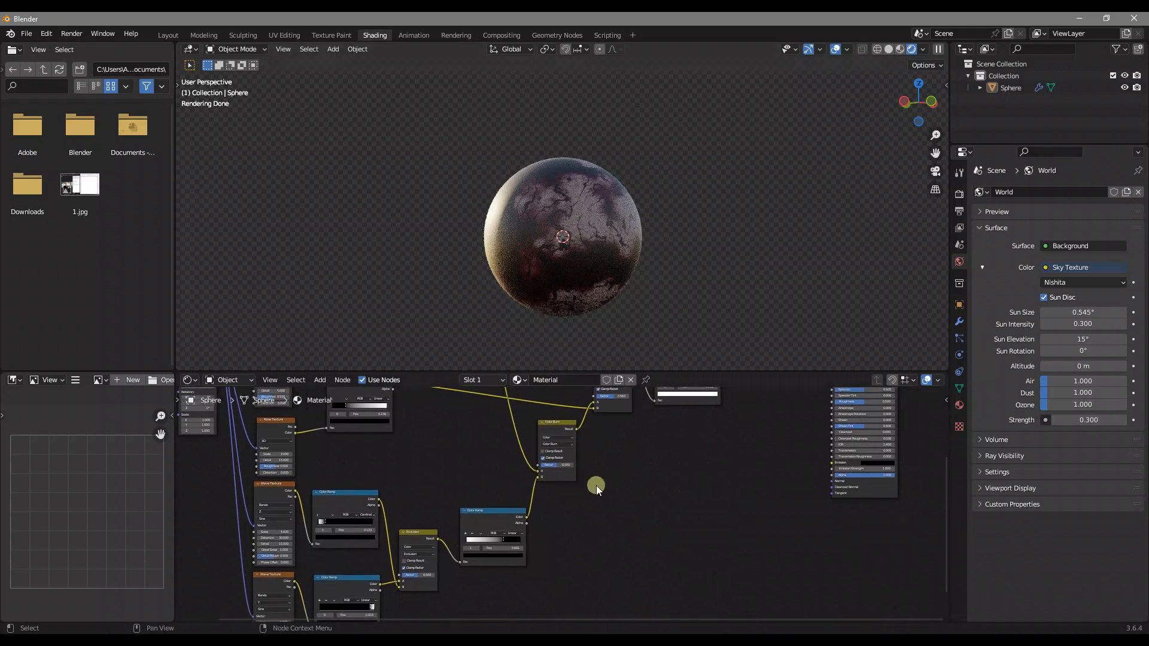
pyautogui.hotkey('shift', 'a')
pyautogui.click(594, 483)
pyautogui.write('bump')
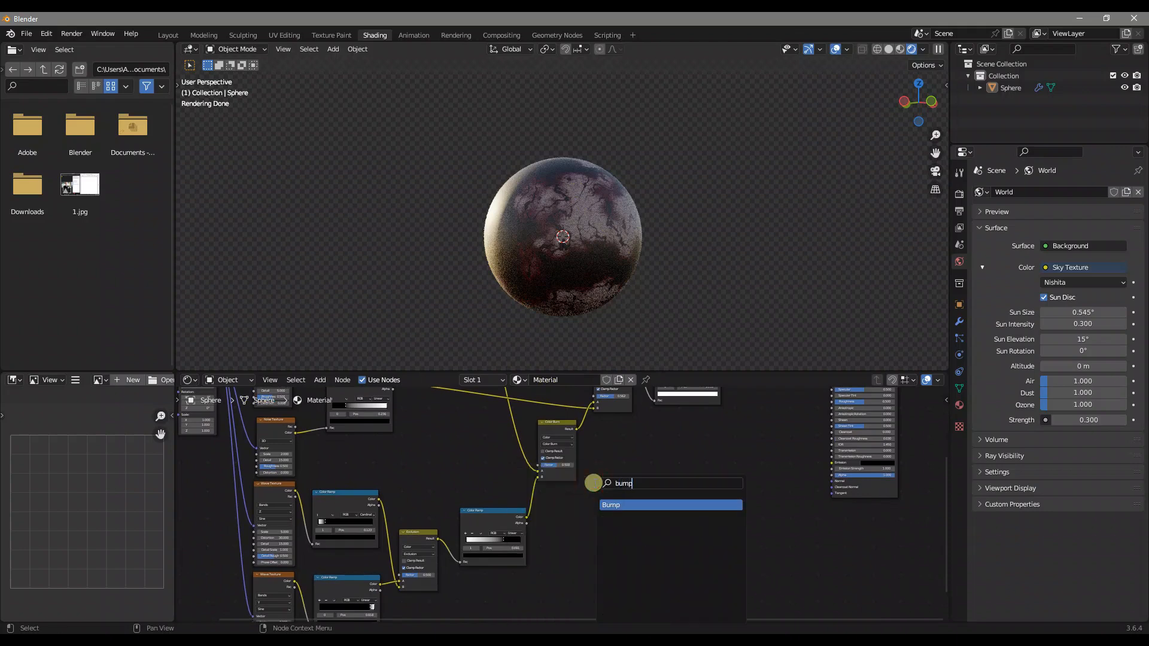
pyautogui.press('Return')
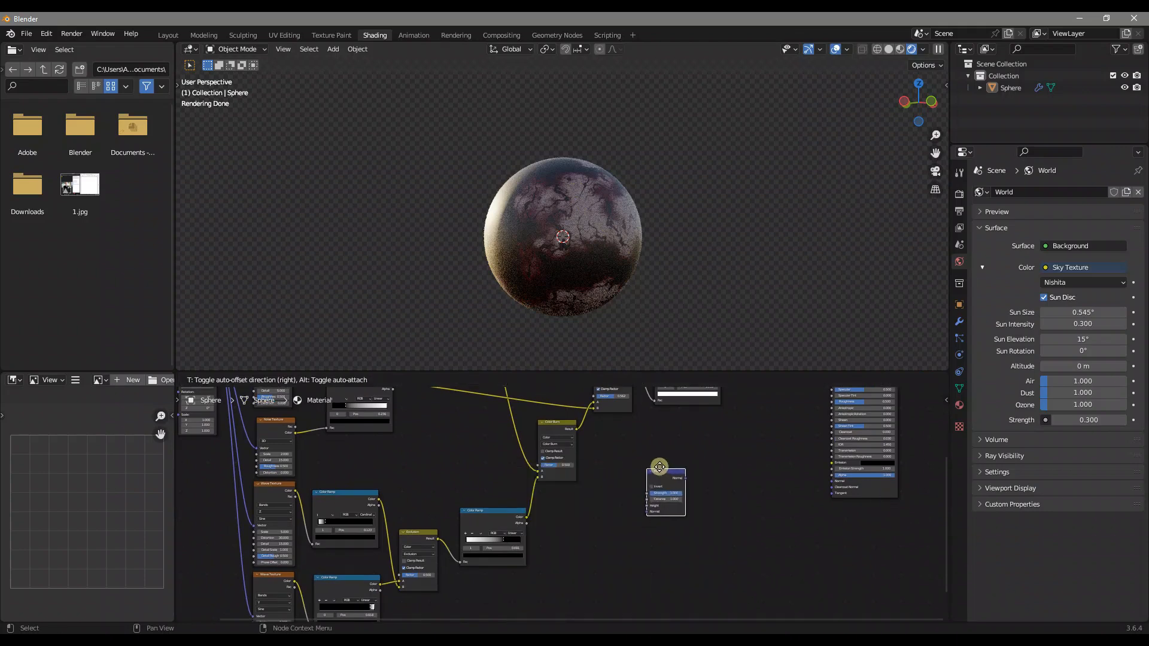
pyautogui.click(659, 477)
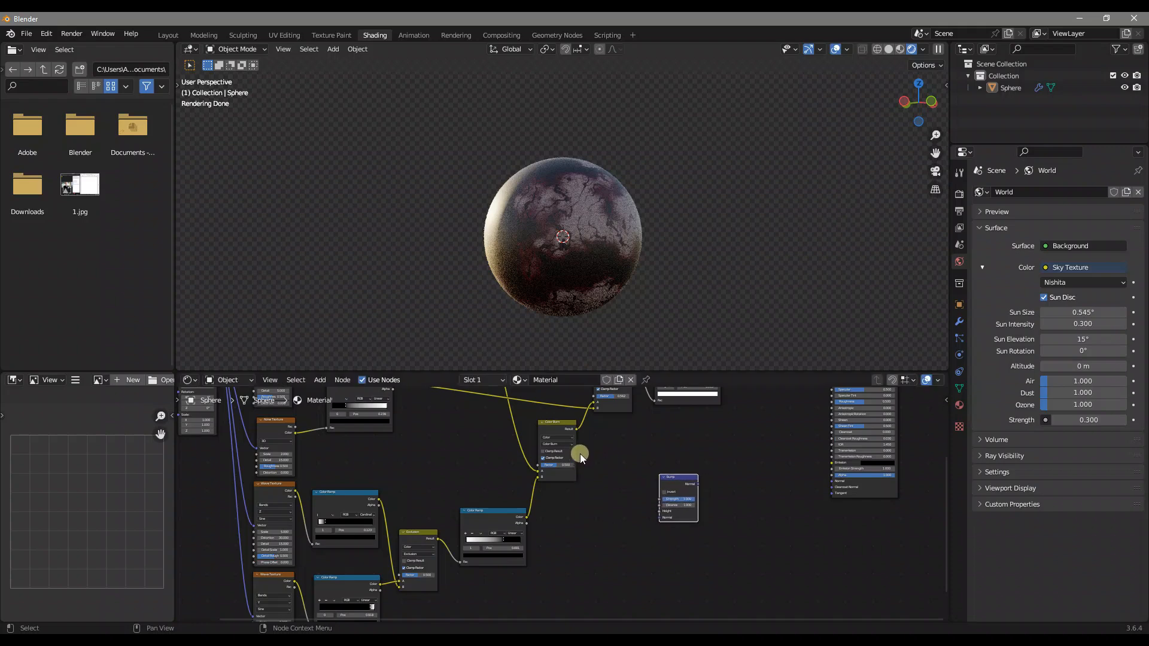
# Connect the Color Burn result to the Bump's Height and preview the Color Burn node on the sphere
pyautogui.scroll(2, 580, 453)
pyautogui.moveTo(560, 429)
pyautogui.mouseDown()
pyautogui.moveTo(655, 531)
pyautogui.moveTo(667, 529)
pyautogui.moveTo(658, 508)
pyautogui.mouseUp()
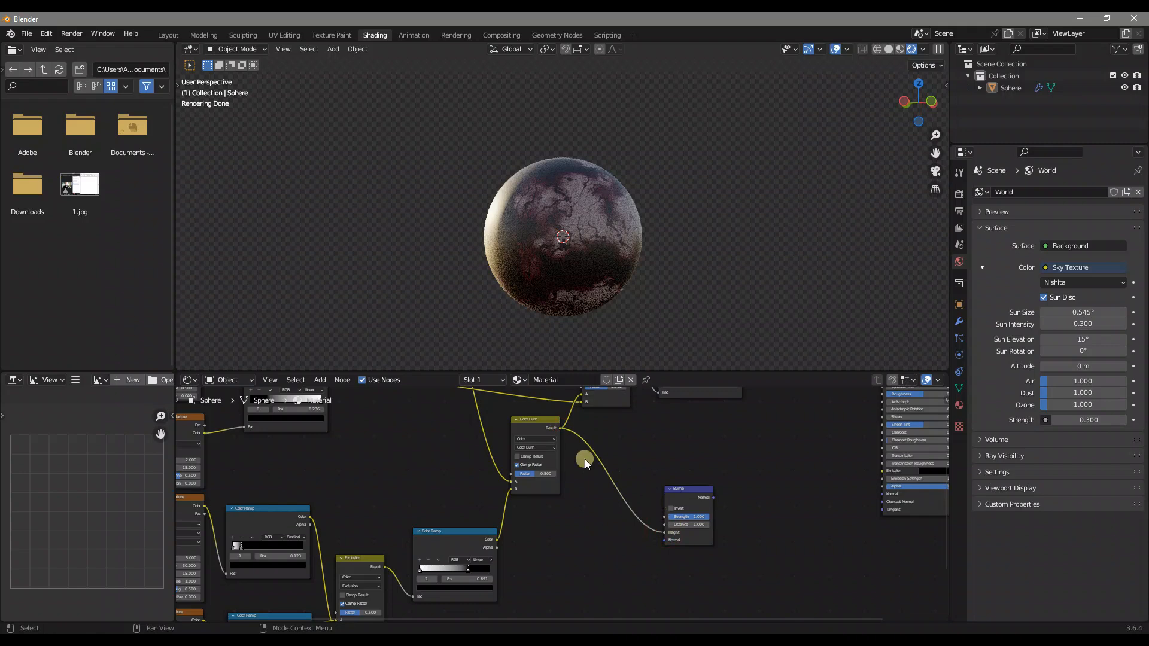
pyautogui.keyDown('ctrl'); pyautogui.keyDown('shift'); pyautogui.click(524, 425); pyautogui.keyUp('shift'); pyautogui.keyUp('ctrl')
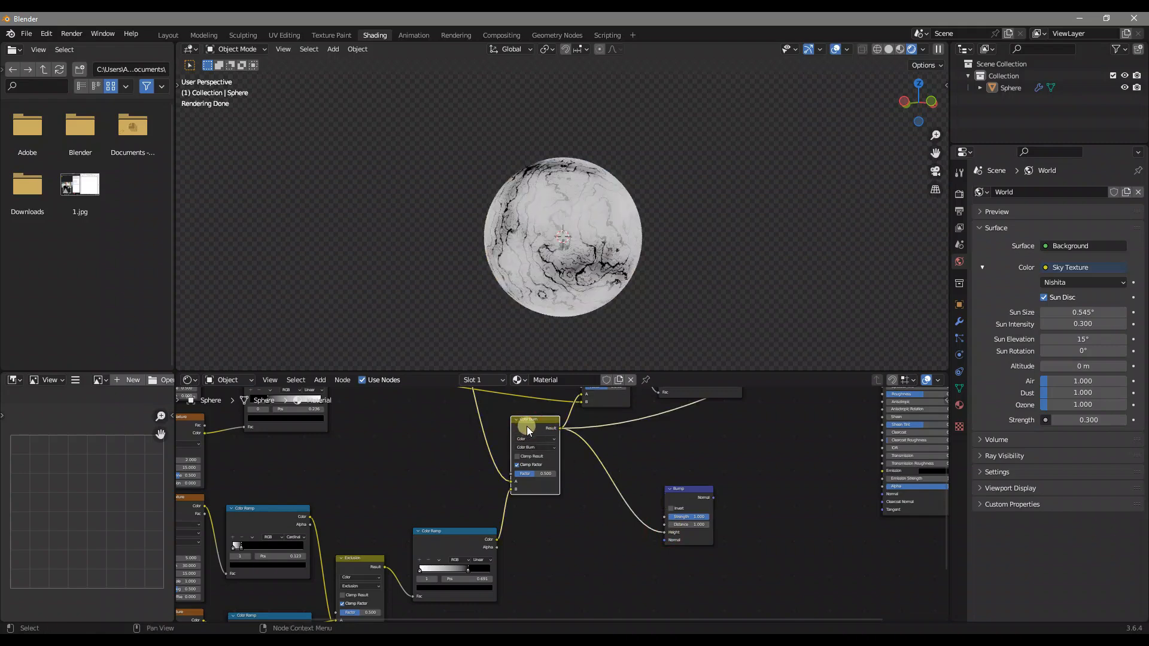
# Insert a Color Ramp between the Color Burn result and the Bump's Height input
pyautogui.moveTo(682, 498); pyautogui.dragTo(666, 498)
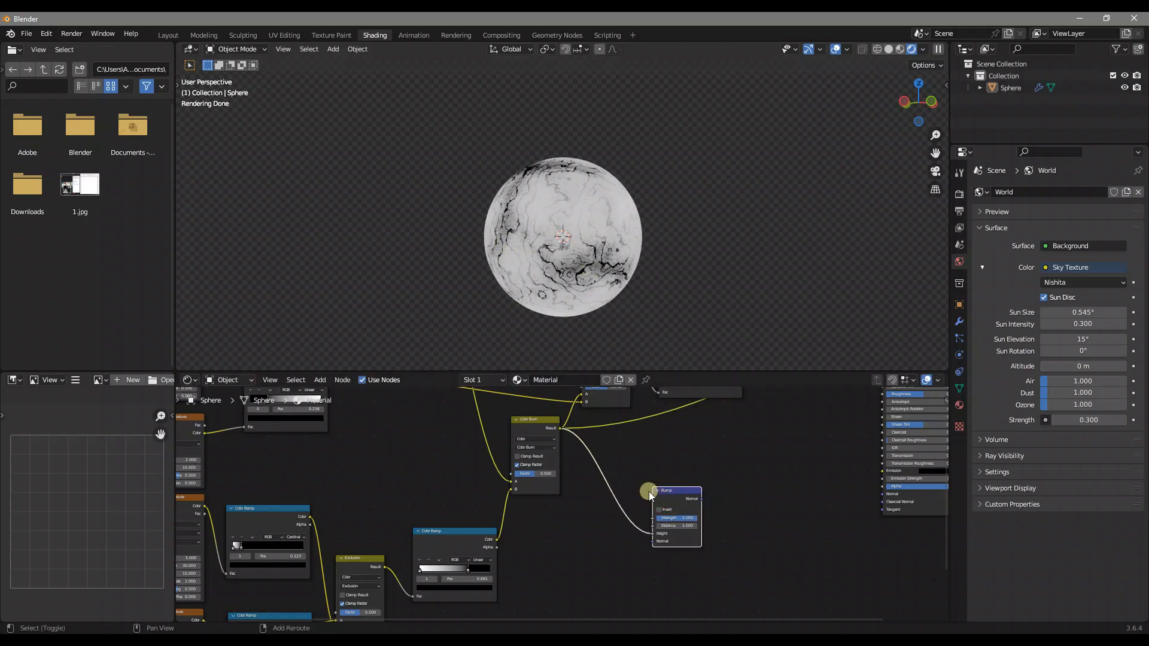
pyautogui.hotkey('shift', 'a')
pyautogui.click(648, 480)
pyautogui.write('c ramp')
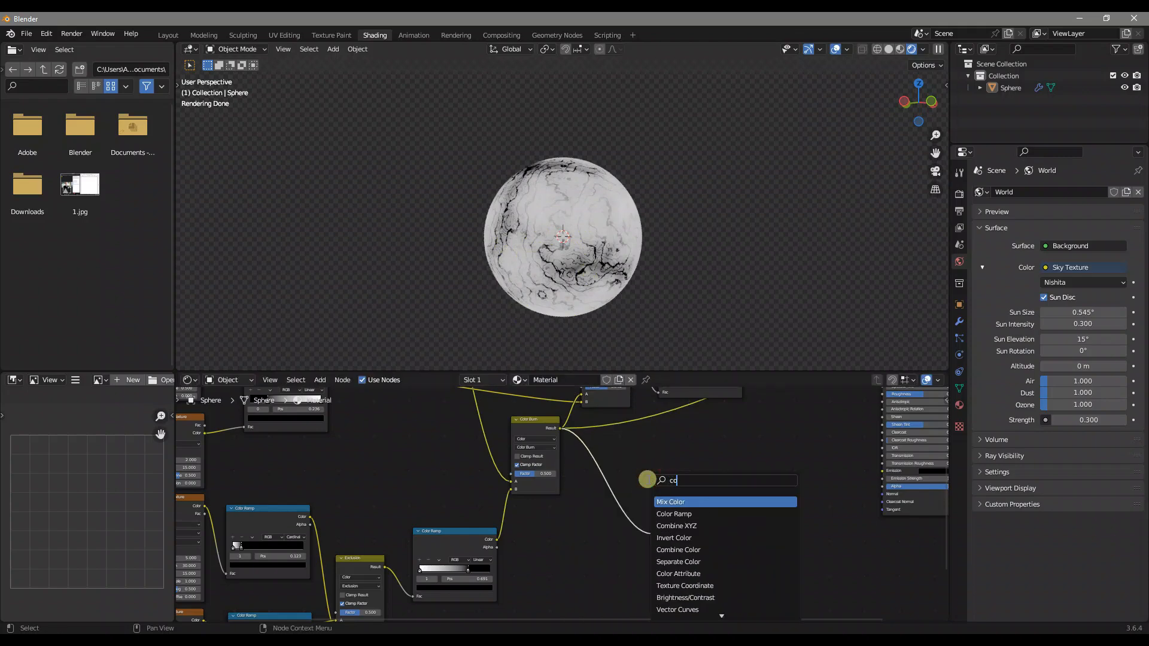
pyautogui.press('Return')
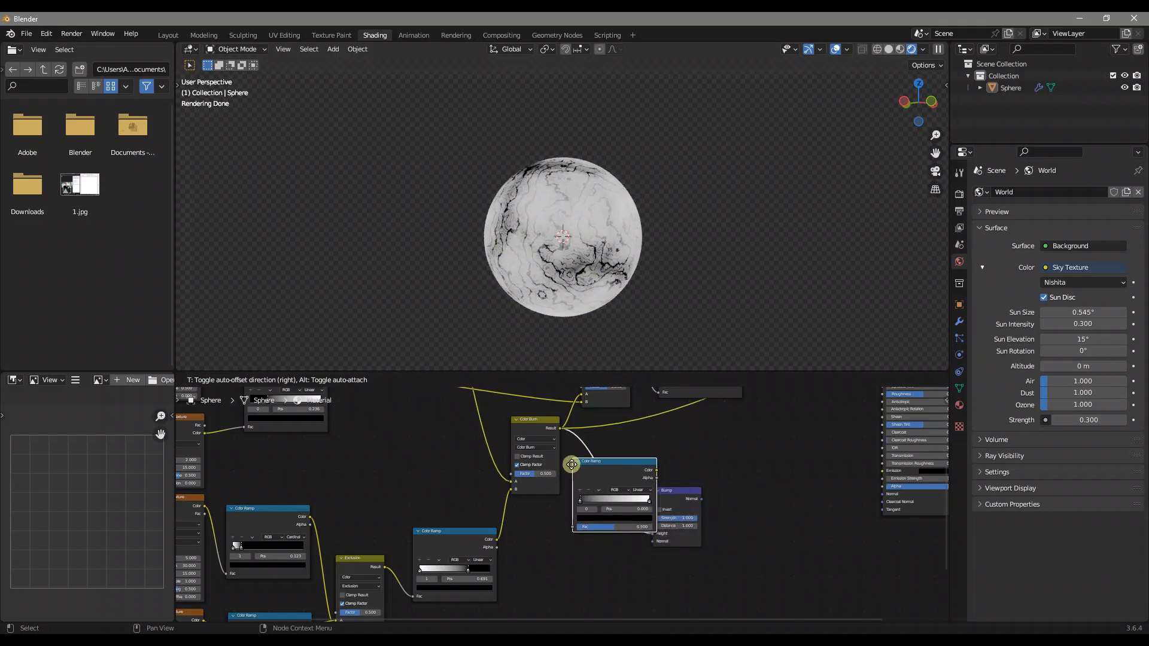
pyautogui.click(579, 465)
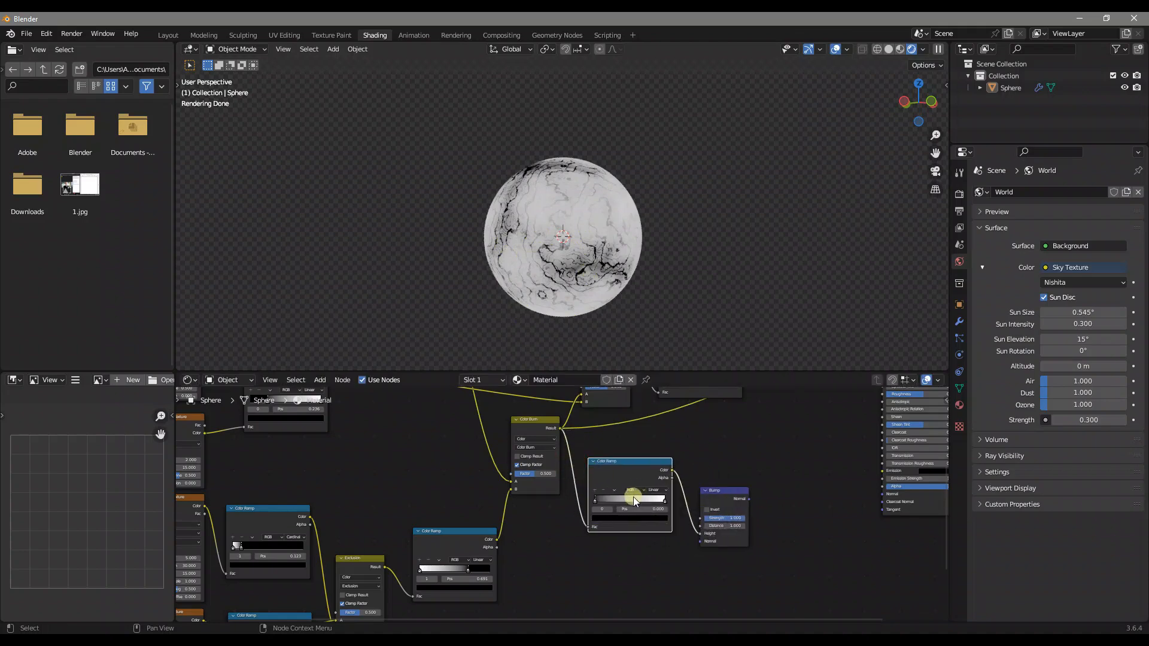
# Set the white stop of the Color Ramp before the Bump node to position 0.750
pyautogui.scroll(3, 635, 501)
pyautogui.click(741, 499)
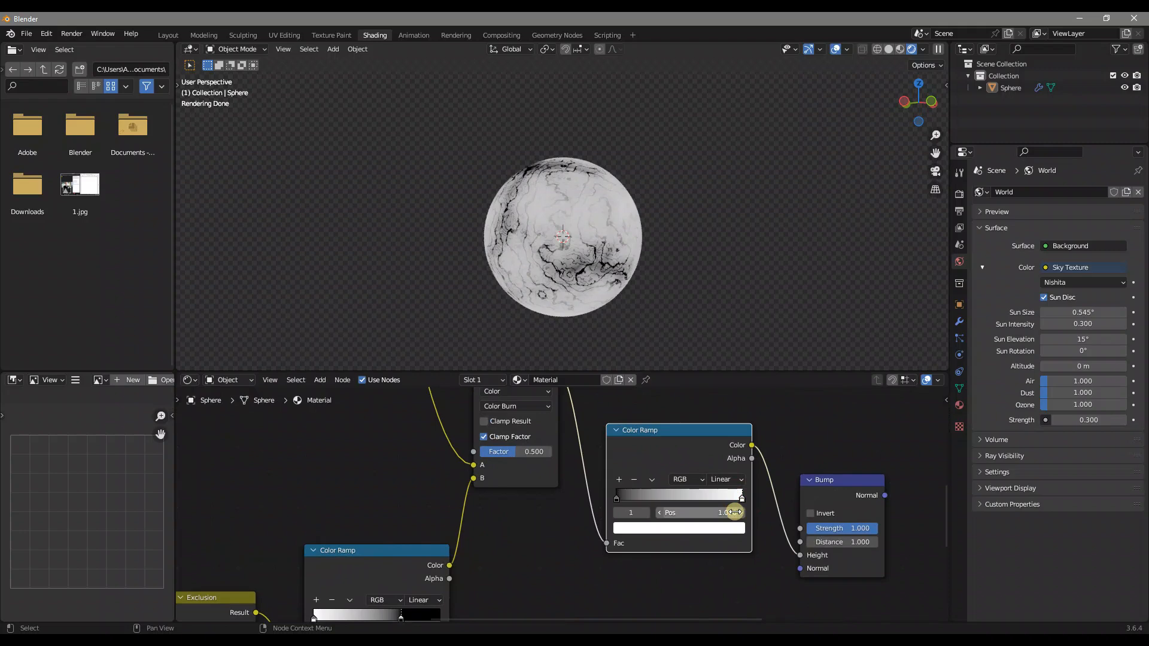
pyautogui.click(734, 512)
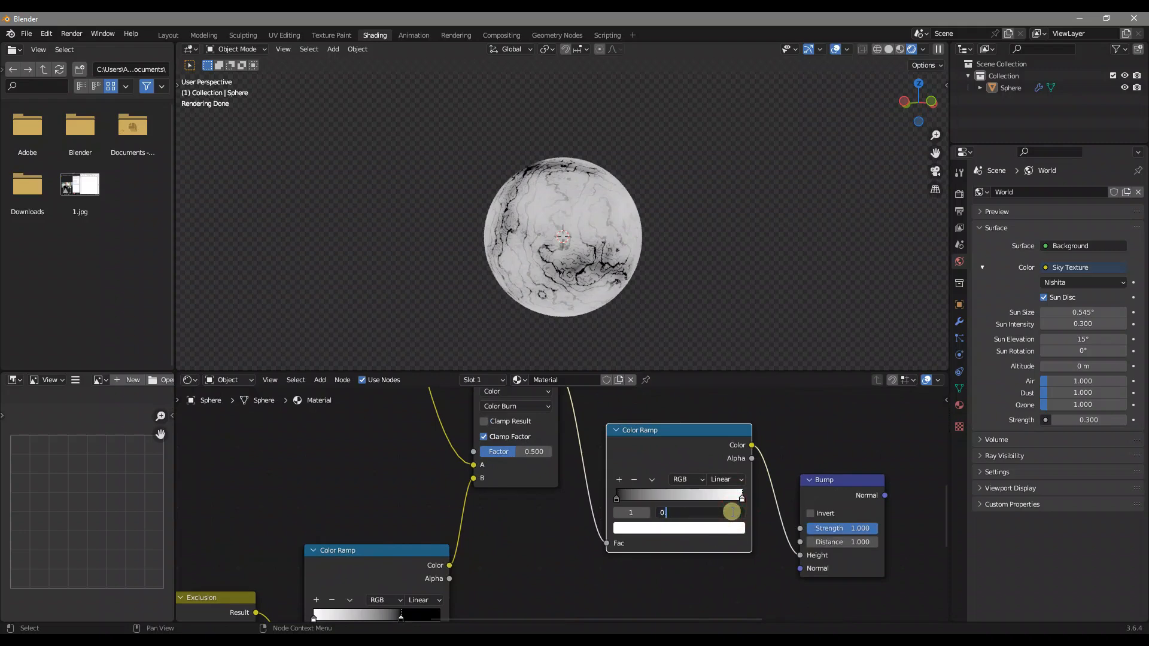
pyautogui.press('Return')
# Preview the Color Ramp that feeds Color Burn's A input and examine its pattern around the sphere
pyautogui.moveTo(837, 515); pyautogui.dragTo(625, 521, button='middle')
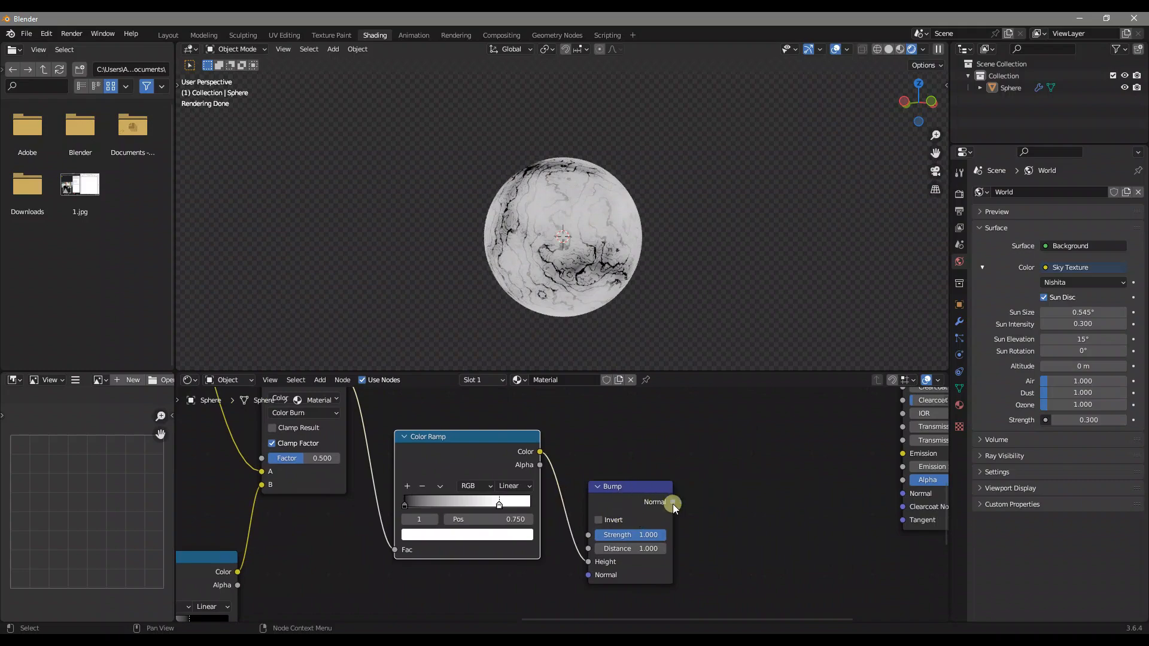
pyautogui.scroll(-4, 677, 502)
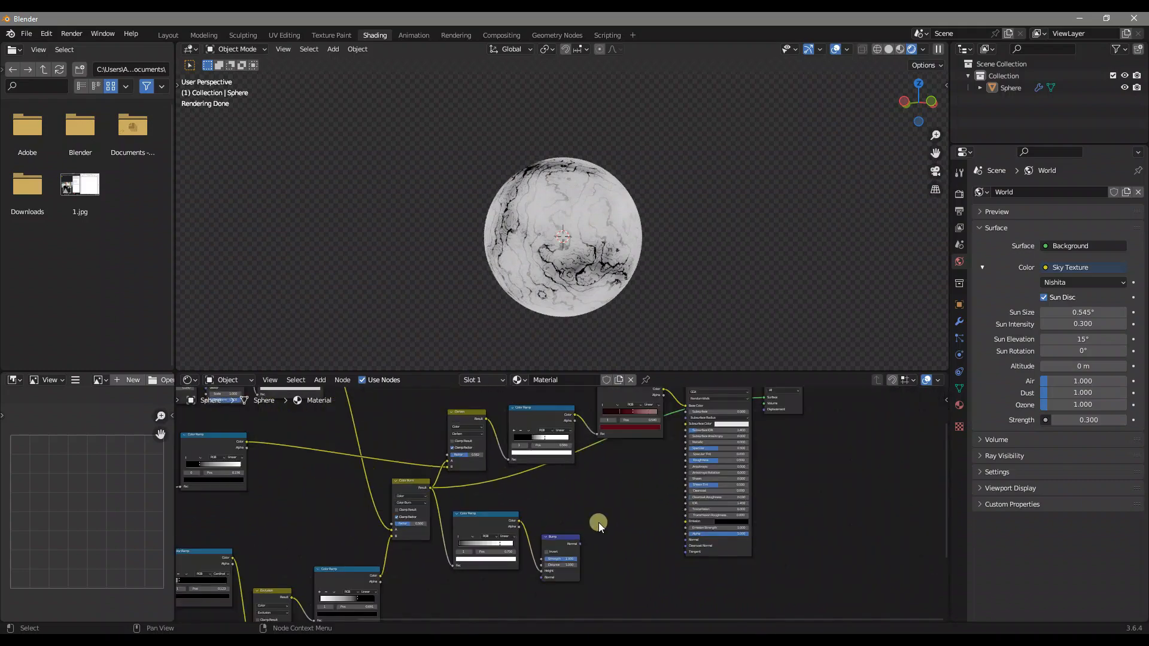
pyautogui.moveTo(534, 519); pyautogui.dragTo(663, 541, button='middle')
pyautogui.scroll(-2, 592, 526)
pyautogui.moveTo(436, 469); pyautogui.dragTo(447, 472, button='middle')
pyautogui.keyDown('ctrl'); pyautogui.keyDown('shift'); pyautogui.click(472, 404); pyautogui.keyUp('shift'); pyautogui.keyUp('ctrl')
pyautogui.moveTo(535, 248)
pyautogui.mouseDown(button='middle')
pyautogui.moveTo(661, 235)
pyautogui.moveTo(628, 267)
pyautogui.moveTo(698, 216)
pyautogui.moveTo(536, 258)
pyautogui.mouseUp(button='middle')
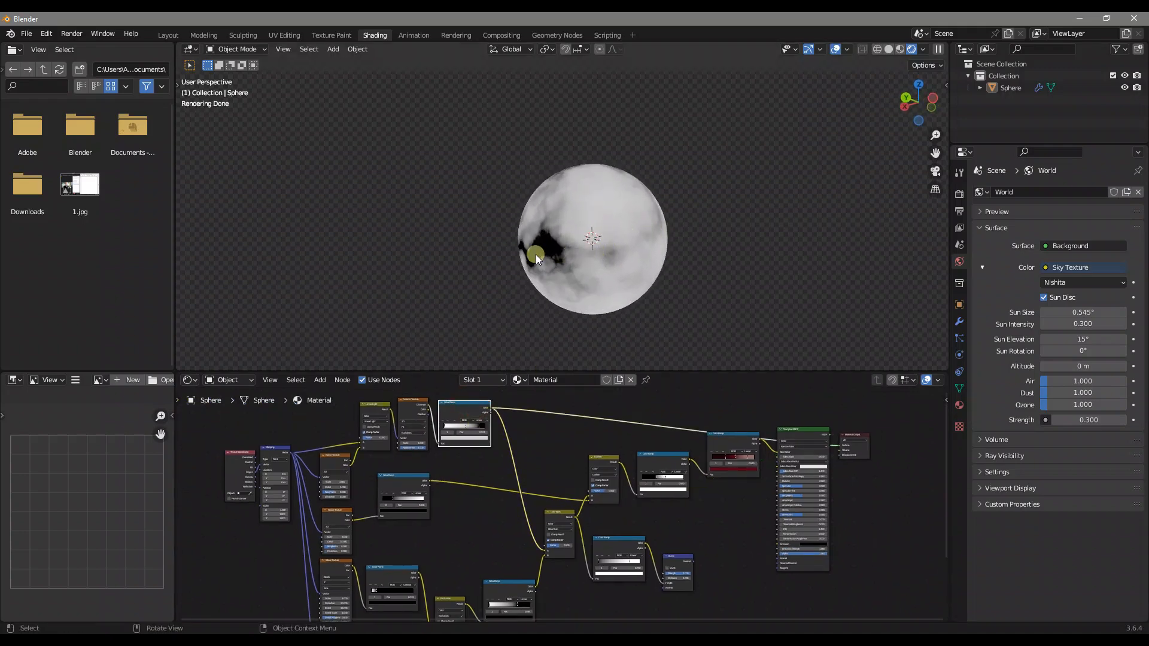
pyautogui.moveTo(659, 243); pyautogui.dragTo(567, 254, button='middle')
# Add a second Bump node and connect the Color Ramp that feeds Color Burn's A input to its Height
pyautogui.hotkey('shift', 'a')
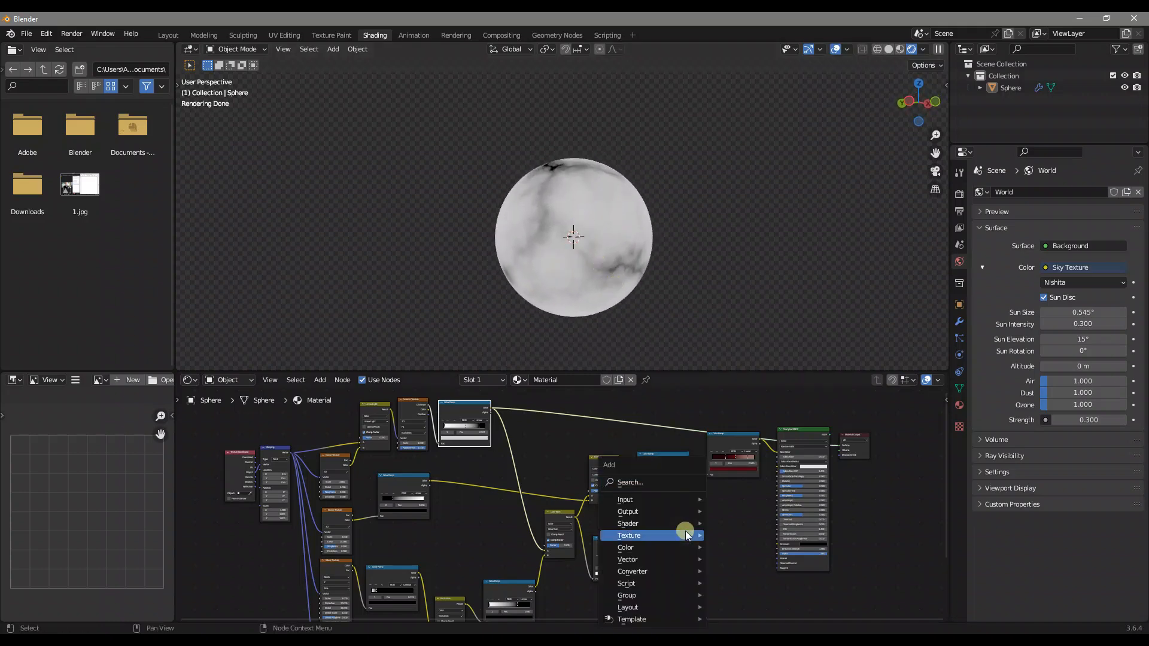
pyautogui.click(656, 478)
pyautogui.write('bump')
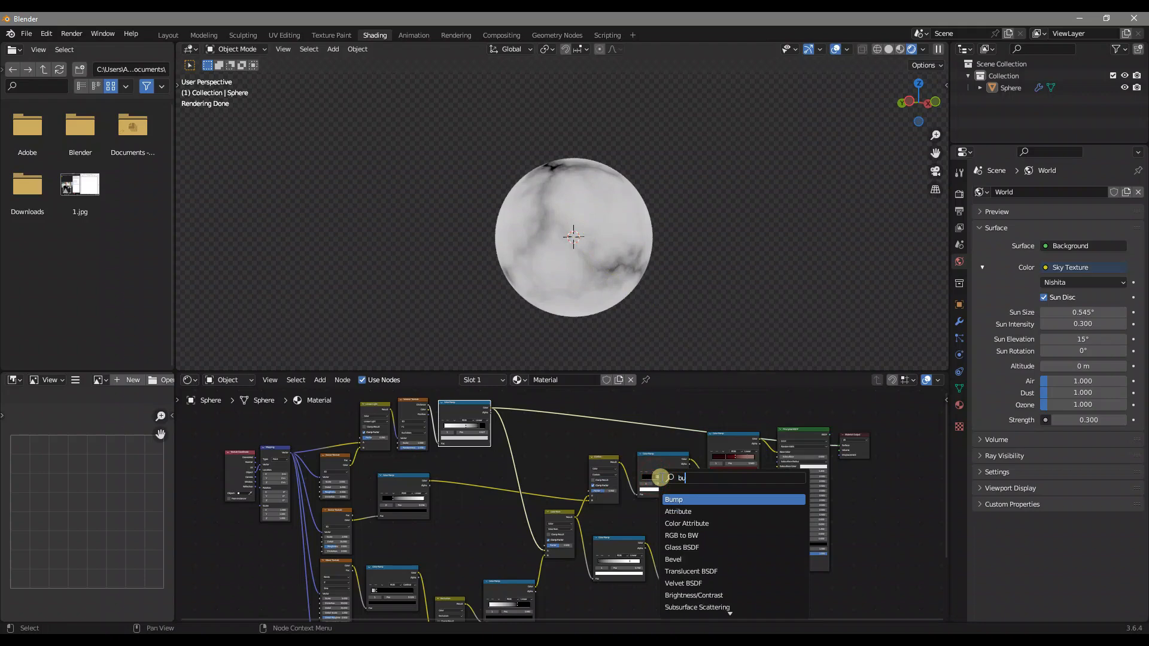
pyautogui.press('Return')
pyautogui.click(706, 522)
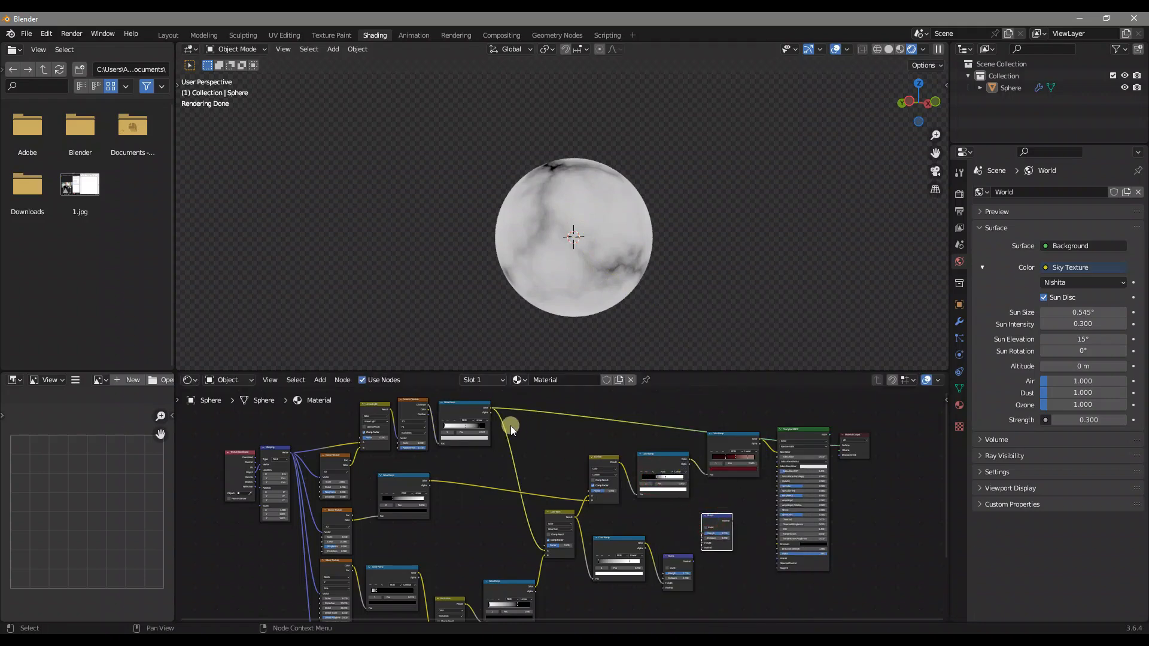
pyautogui.moveTo(488, 409); pyautogui.dragTo(705, 541)
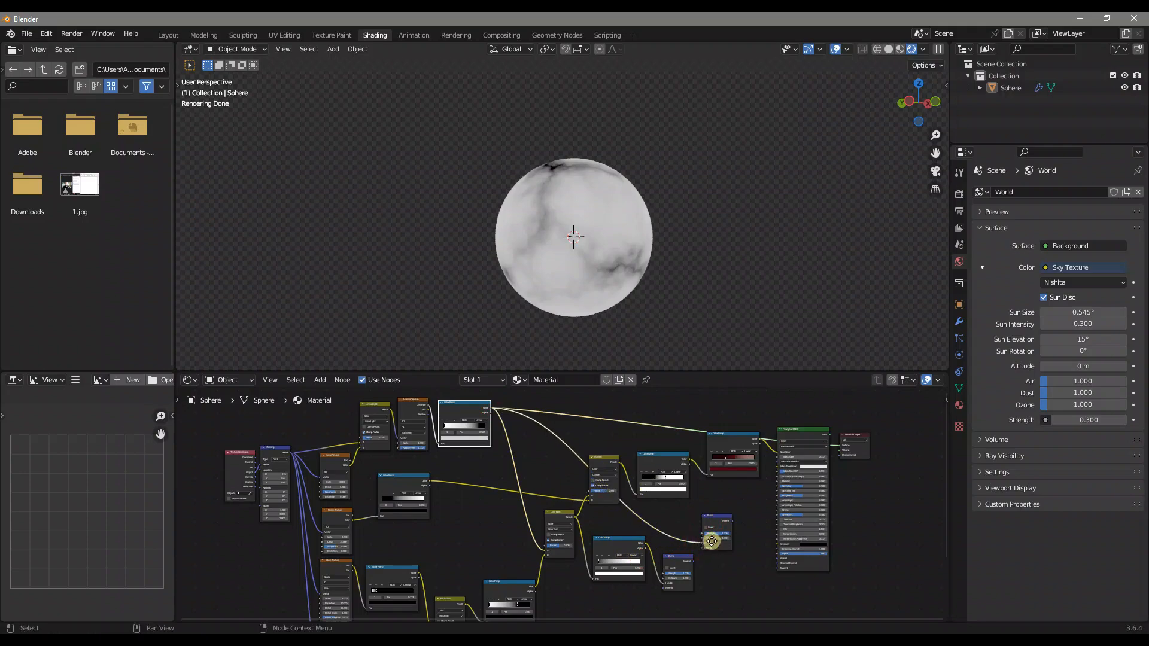
# Chain the first Bump's Normal into the second Bump's Normal and connect the second Bump to the Principled BSDF's Normal
pyautogui.scroll(3, 706, 536)
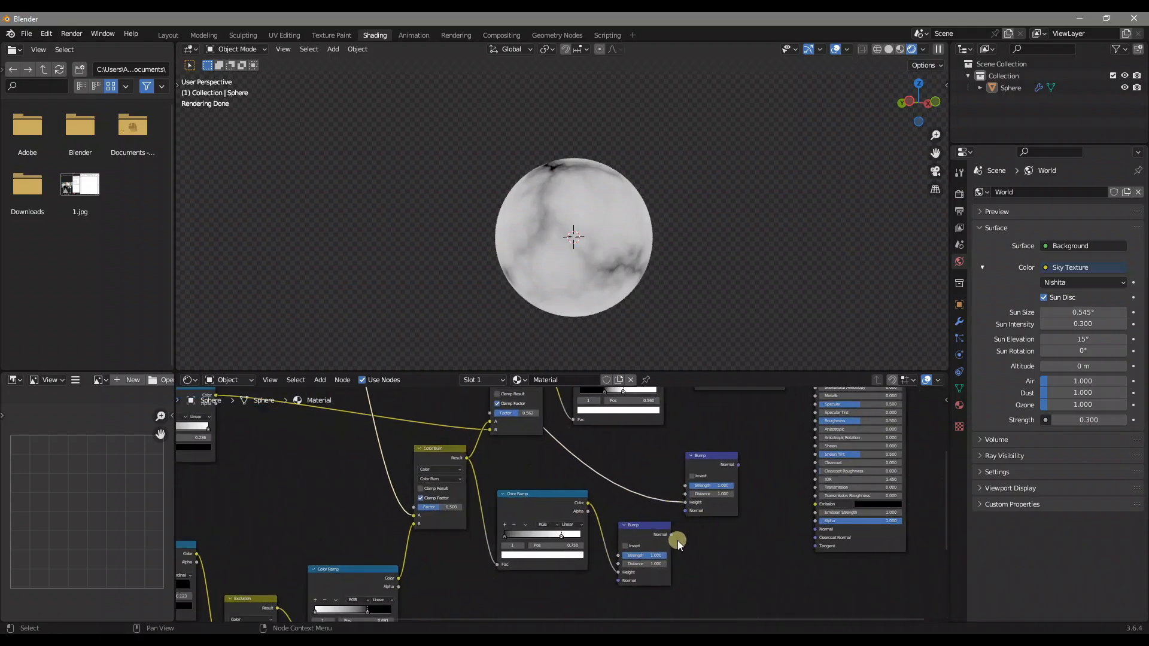
pyautogui.moveTo(671, 534); pyautogui.dragTo(685, 512)
pyautogui.moveTo(720, 464); pyautogui.dragTo(812, 530)
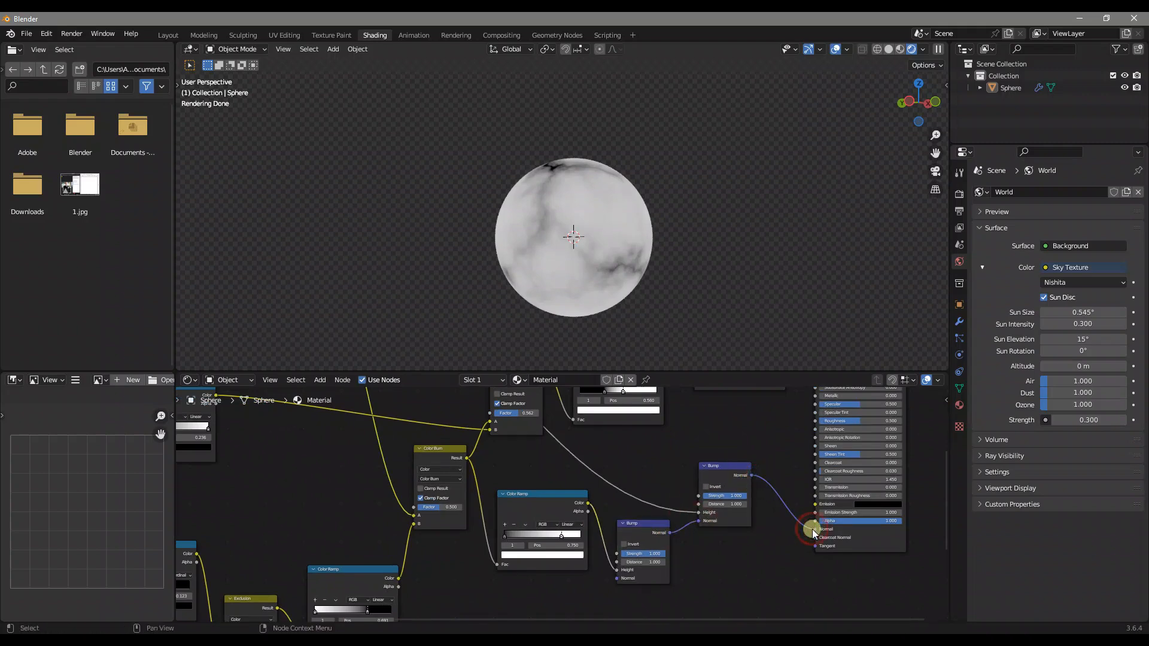
# Set the first Bump's Strength to 0.5 and Distance to 0.5, checking the relief on the sphere
pyautogui.click(648, 551)
pyautogui.write('0.5')
pyautogui.press('Return')
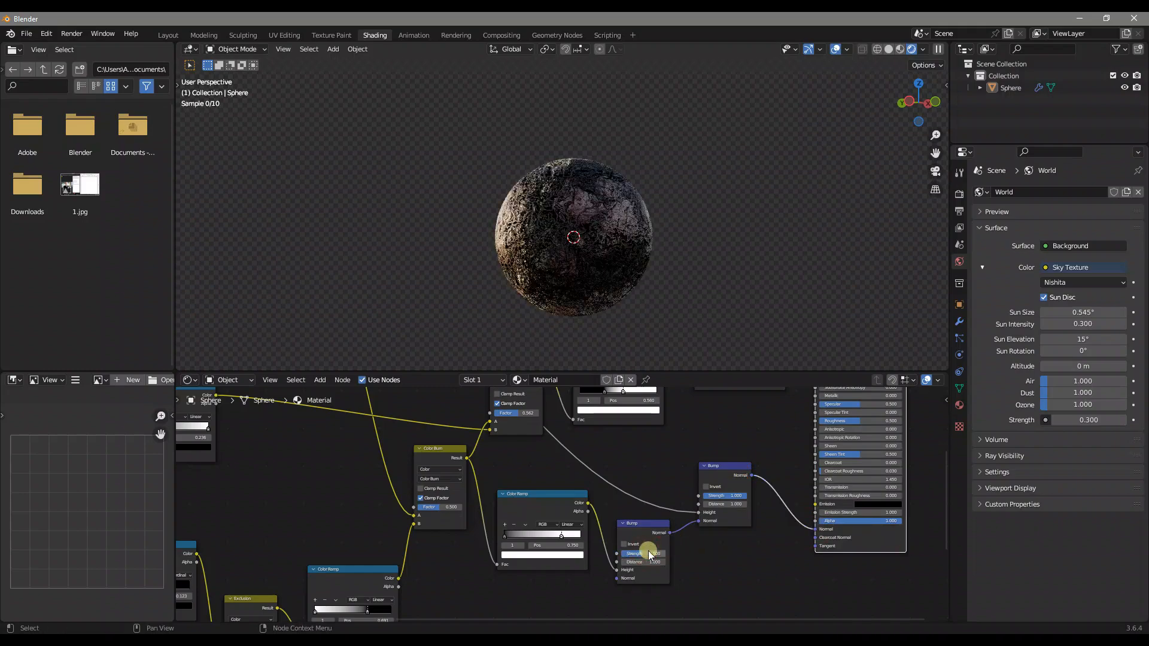
pyautogui.doubleClick(656, 563)
pyautogui.write('0.5')
pyautogui.press('Return')
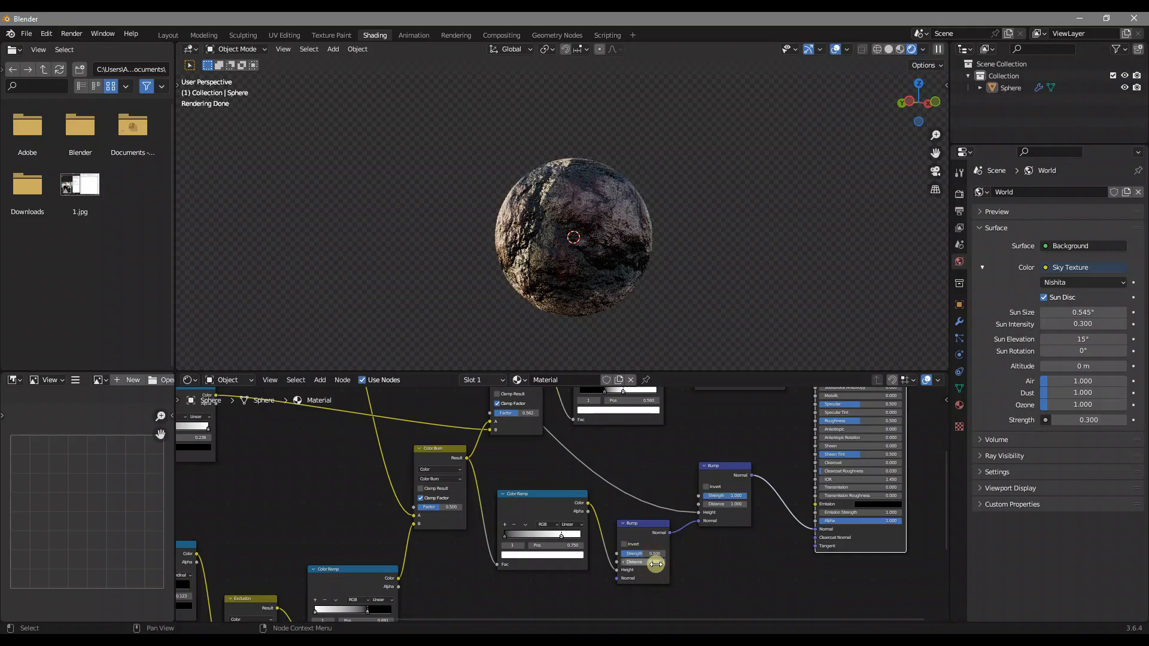
pyautogui.scroll(6, 614, 236)
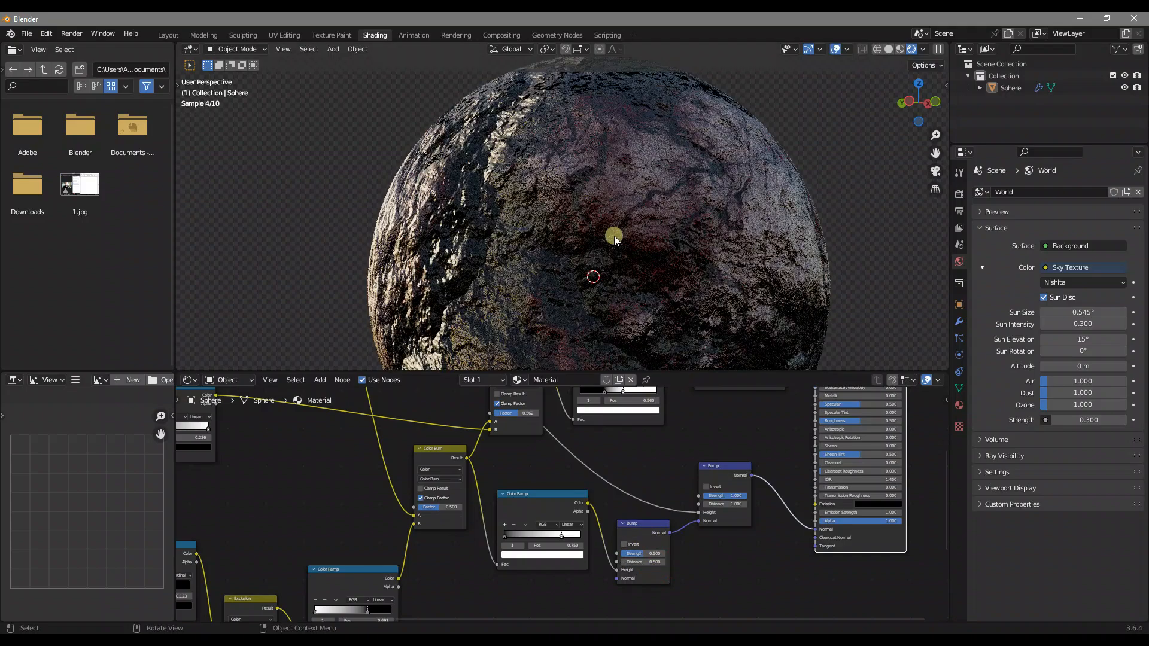
pyautogui.moveTo(670, 228); pyautogui.dragTo(541, 246, button='middle')
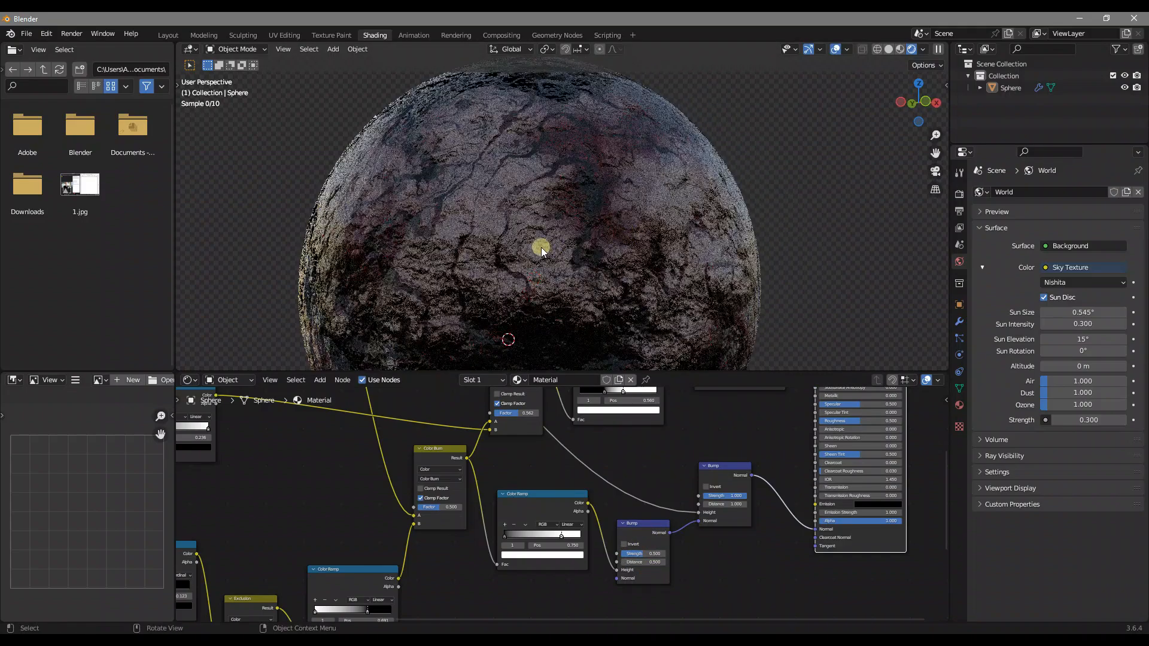
pyautogui.scroll(5, 540, 247)
pyautogui.scroll(-5, 565, 231)
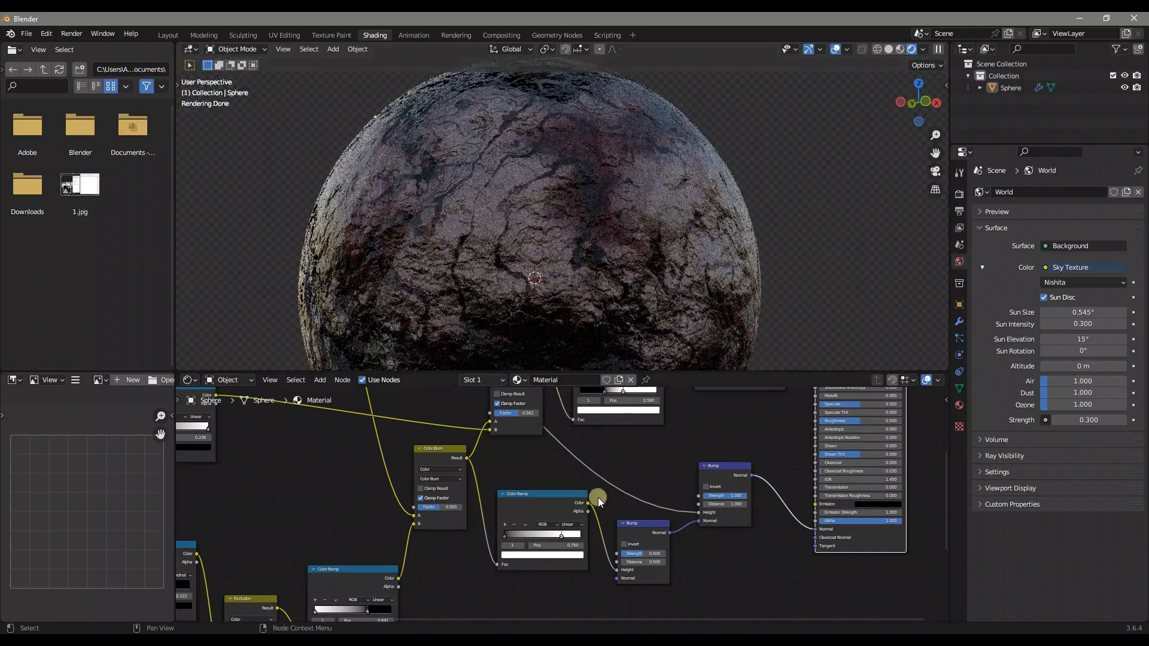
# Enable Invert on the first Bump node and check the relief around the sphere
pyautogui.click(625, 544)
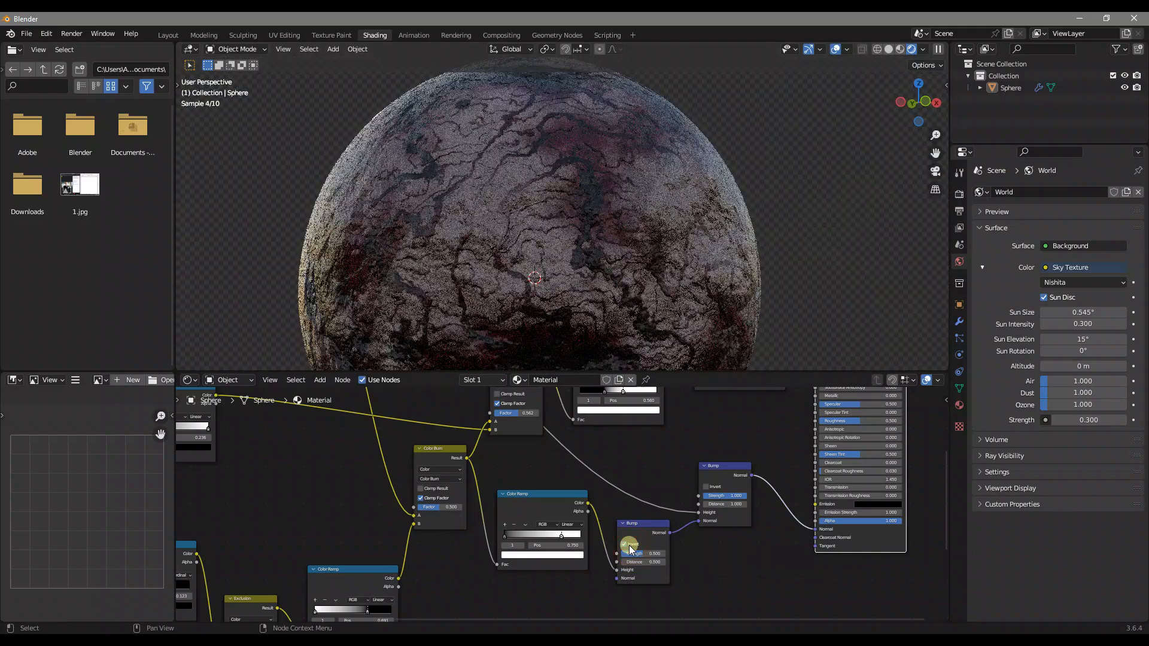
pyautogui.moveTo(559, 239); pyautogui.dragTo(594, 232, button='middle')
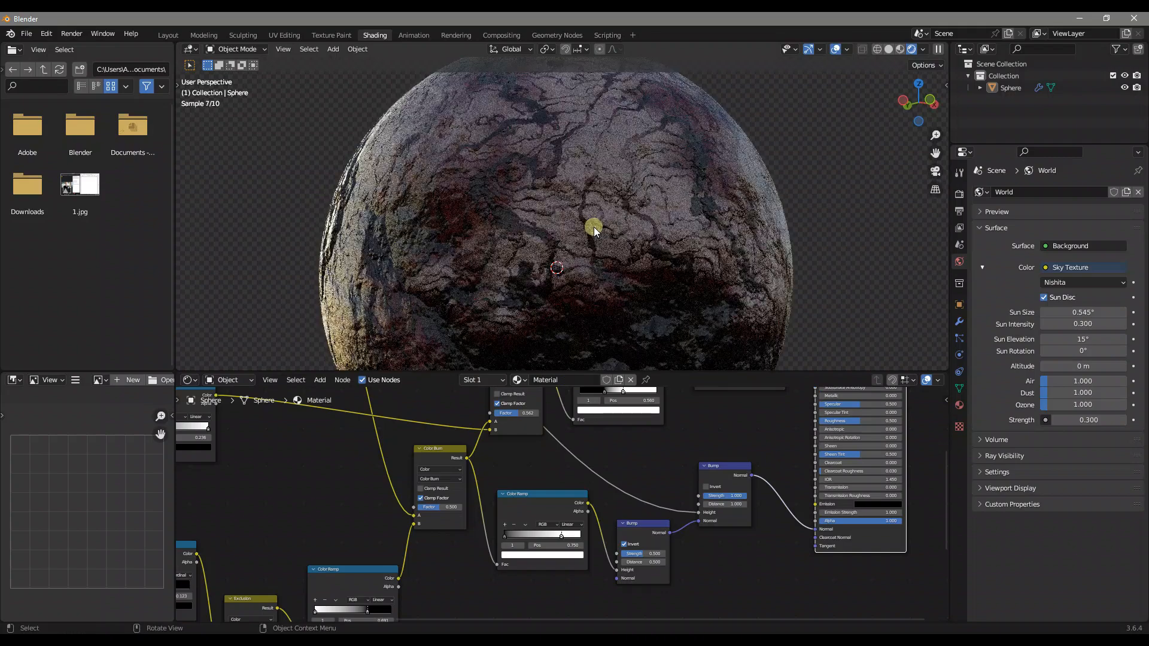
pyautogui.moveTo(658, 271)
pyautogui.mouseDown(button='middle')
pyautogui.moveTo(700, 279)
pyautogui.moveTo(646, 271)
pyautogui.mouseUp(button='middle')
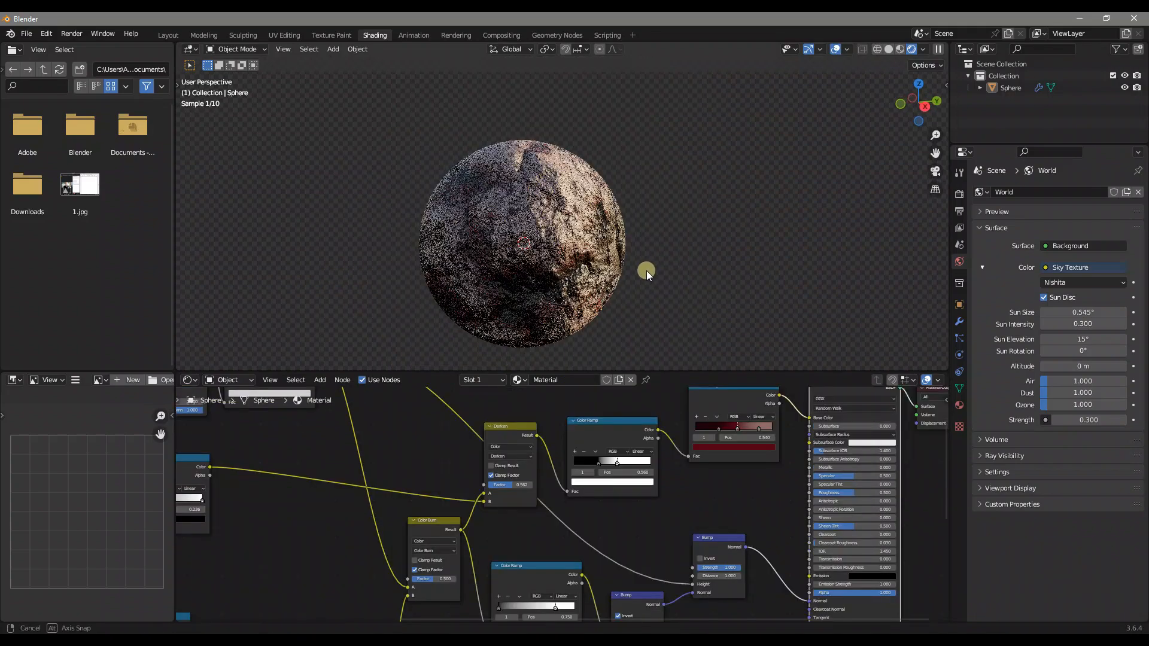
# Add a Displacement node, feeding it the upper Color Ramp's Color as Height and linking it to the Material Output's Displacement
pyautogui.moveTo(683, 413); pyautogui.dragTo(623, 507, button='middle')
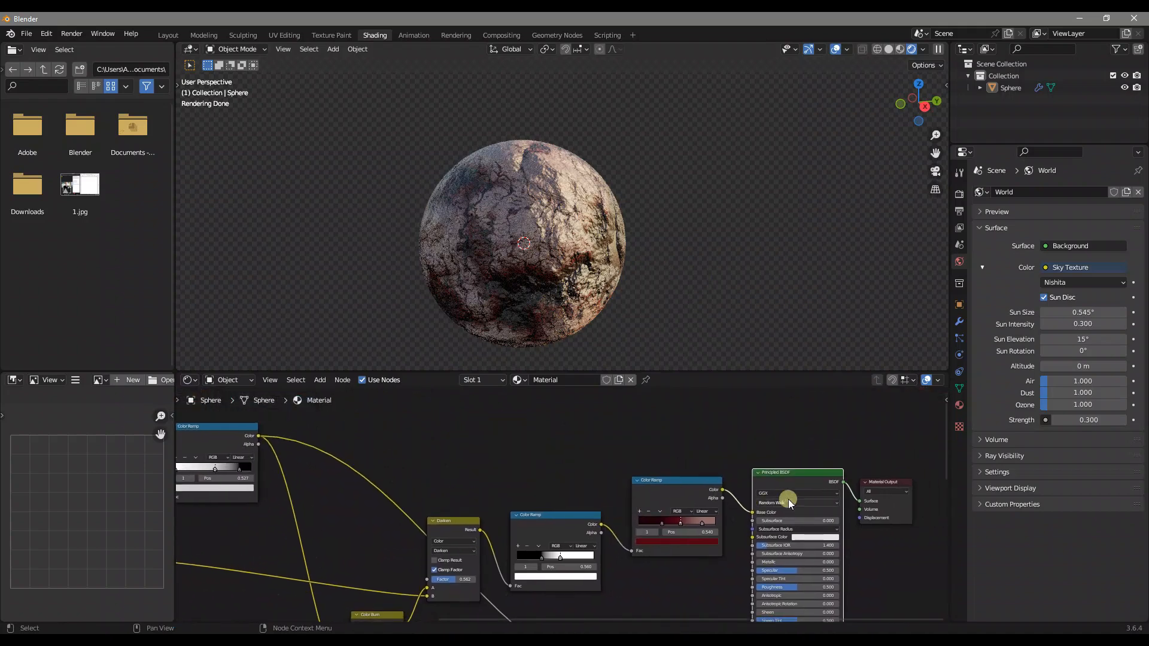
pyautogui.moveTo(867, 483); pyautogui.dragTo(871, 415)
pyautogui.hotkey('shift', 'a')
pyautogui.click(797, 414)
pyautogui.write('displa')
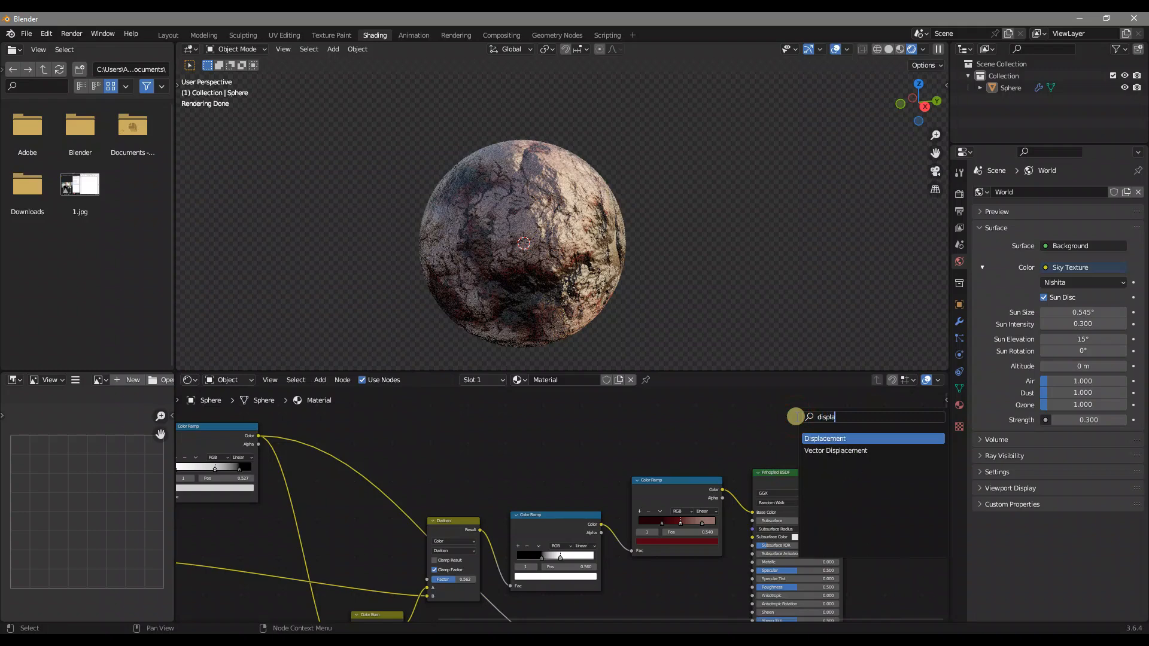
pyautogui.press('Return')
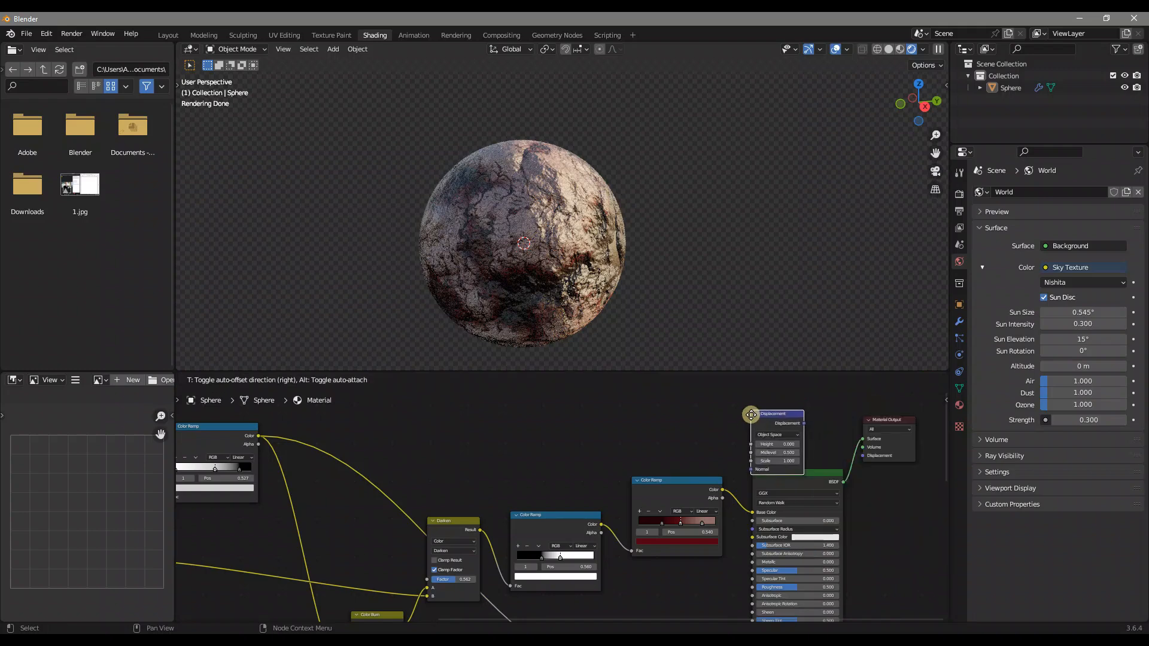
pyautogui.click(756, 405)
pyautogui.moveTo(256, 466); pyautogui.dragTo(853, 486)
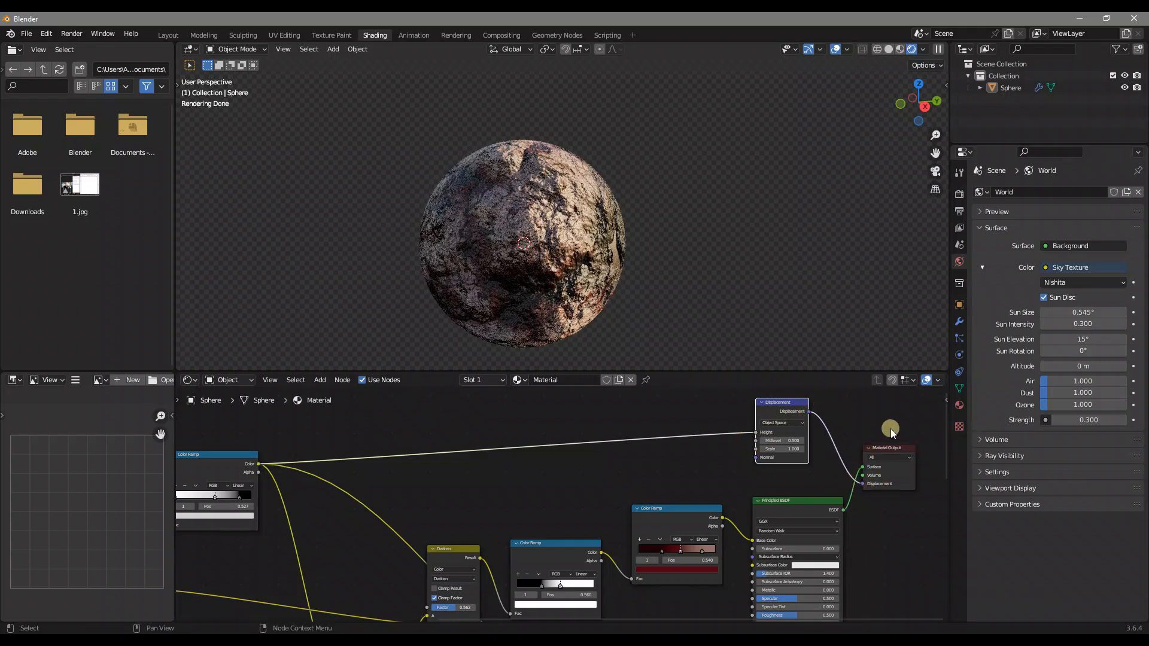
# Set the material's surface displacement method to Displacement and Bump
pyautogui.click(961, 407)
pyautogui.scroll(-12, 1000, 364)
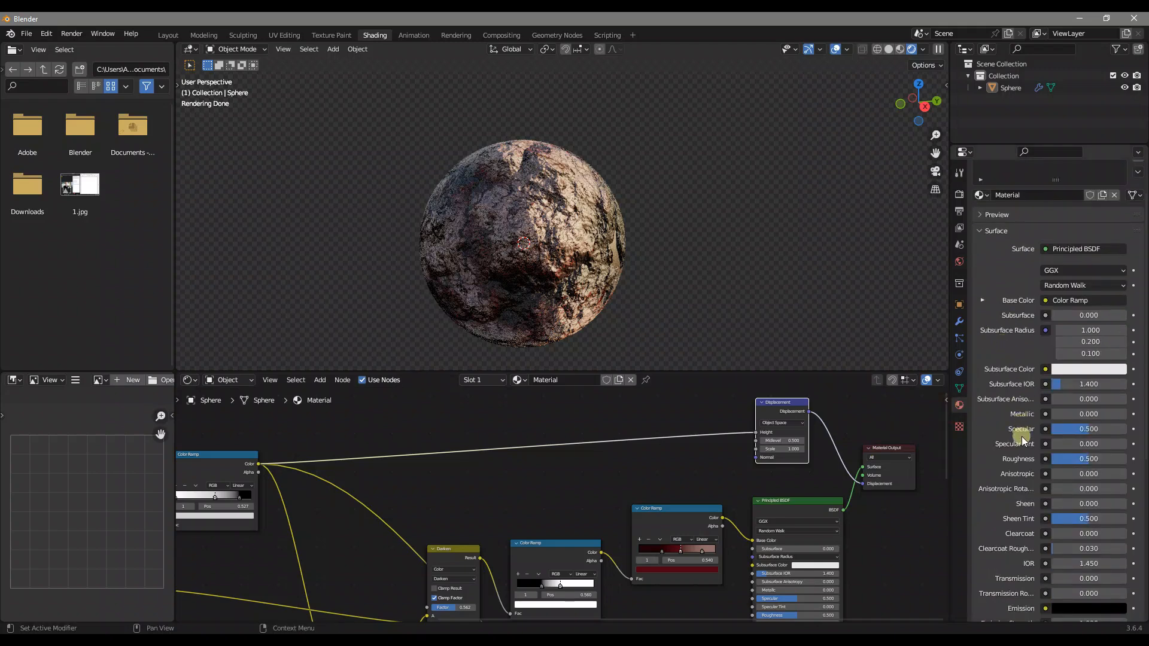
pyautogui.click(996, 565)
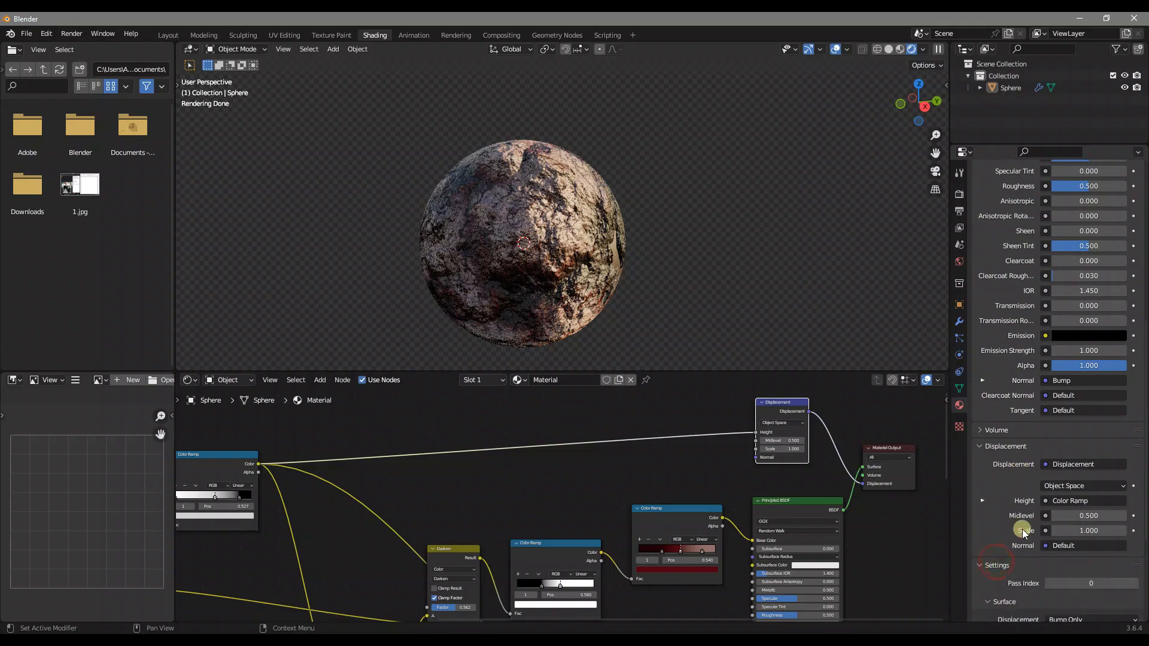
pyautogui.scroll(-6, 1022, 529)
pyautogui.click(1060, 457)
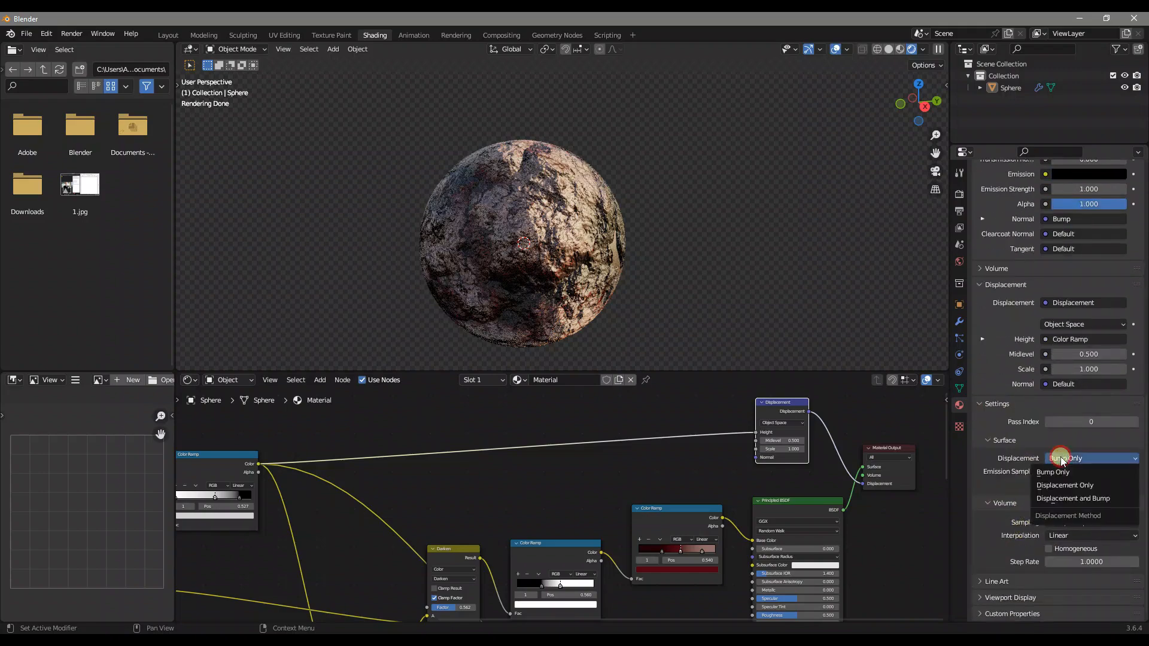
pyautogui.click(1064, 499)
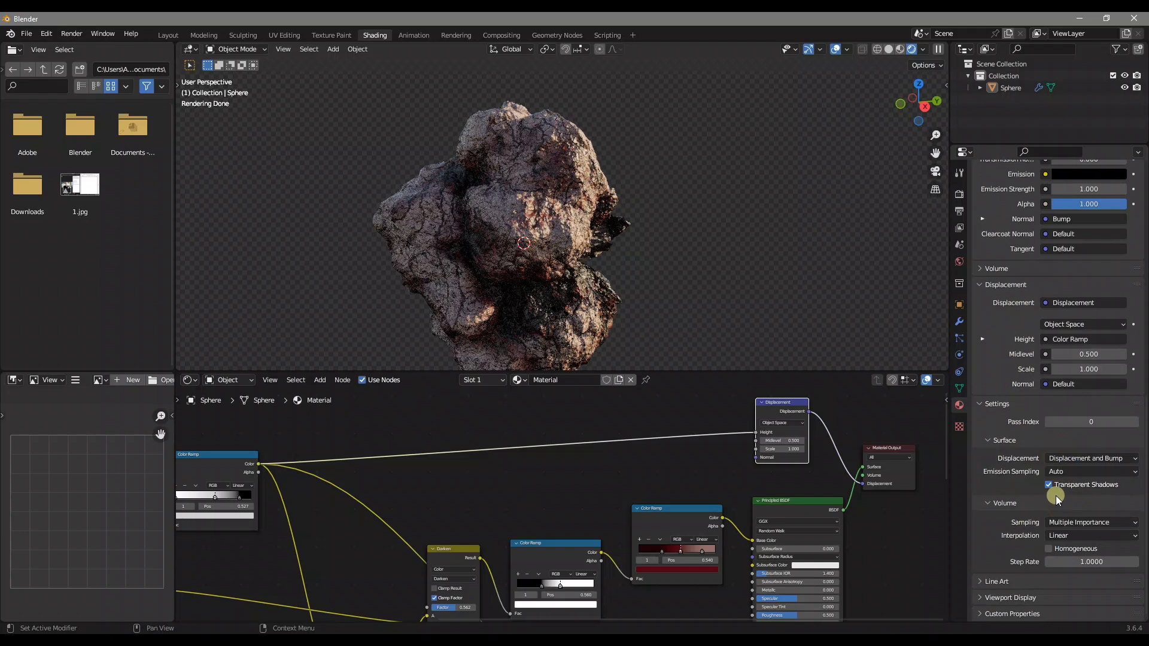
# Set the Displacement node's Scale to 0.2 and check the displaced sphere from another side
pyautogui.scroll(2, 838, 459)
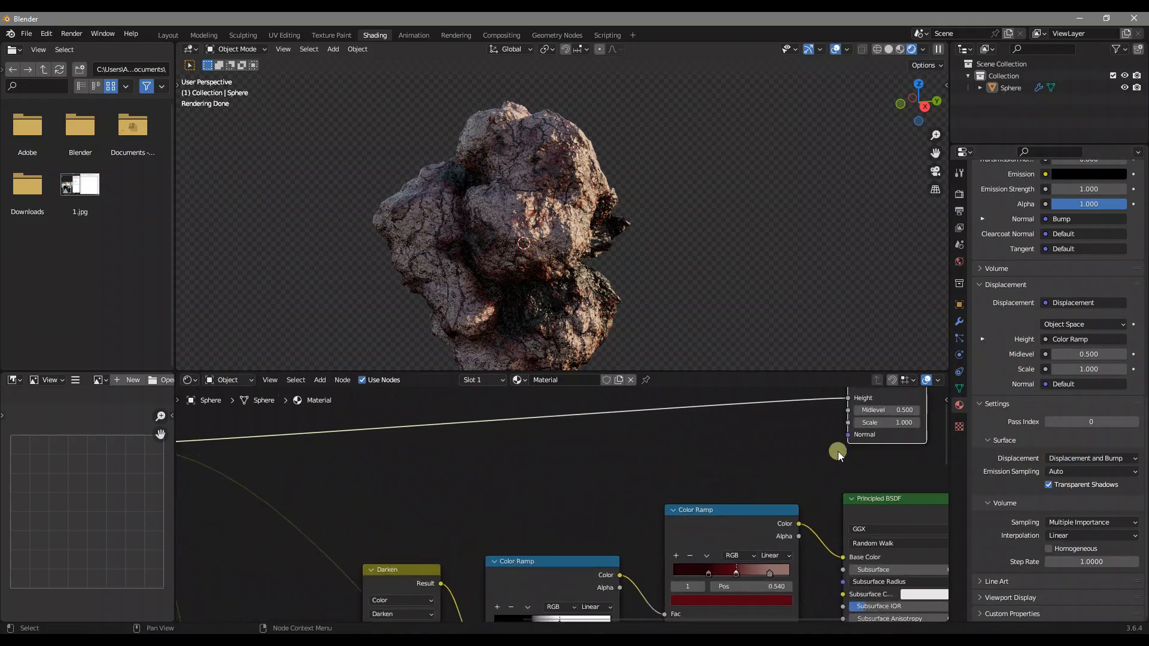
pyautogui.click(888, 424)
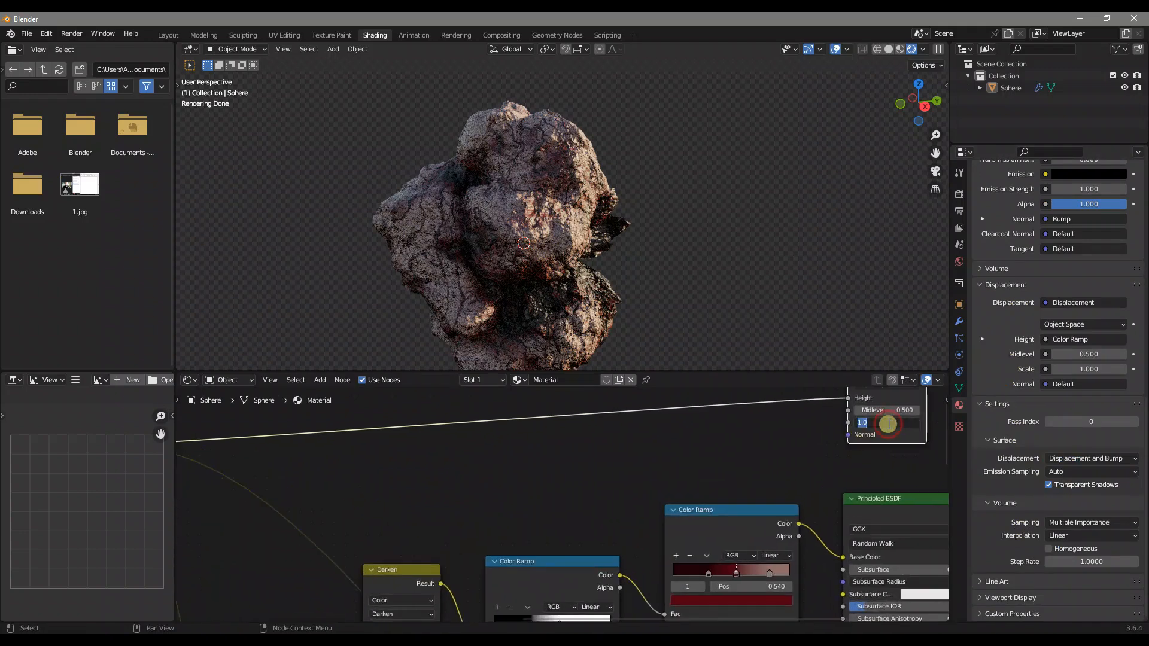
pyautogui.write('0.2')
pyautogui.press('Return')
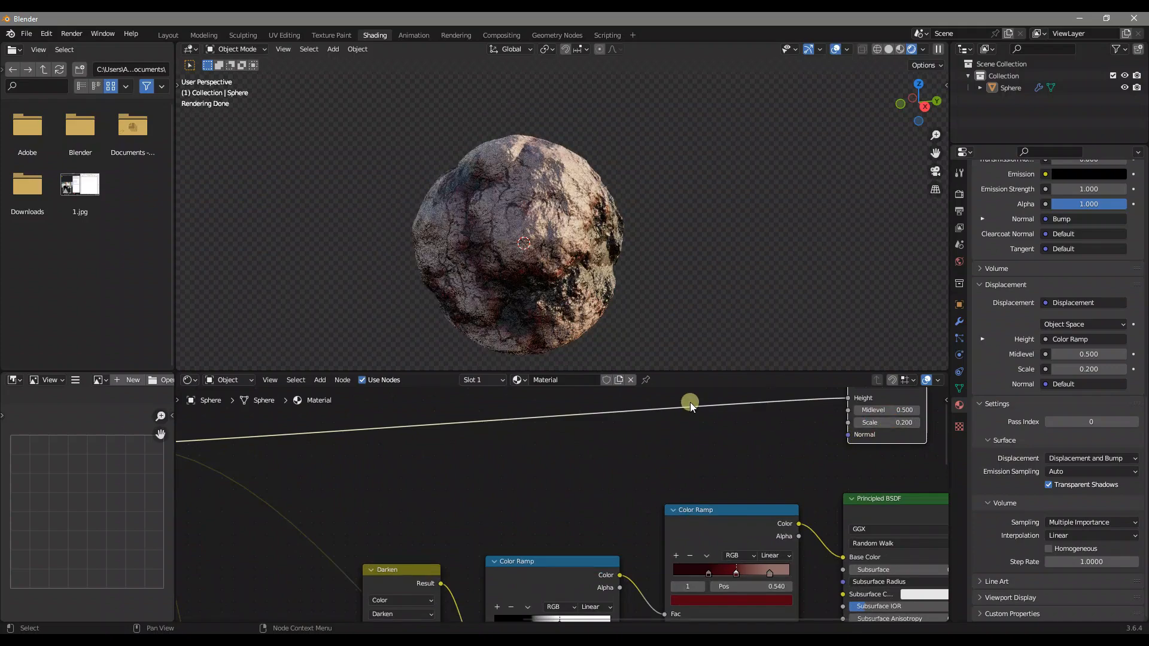
pyautogui.scroll(-3, 749, 477)
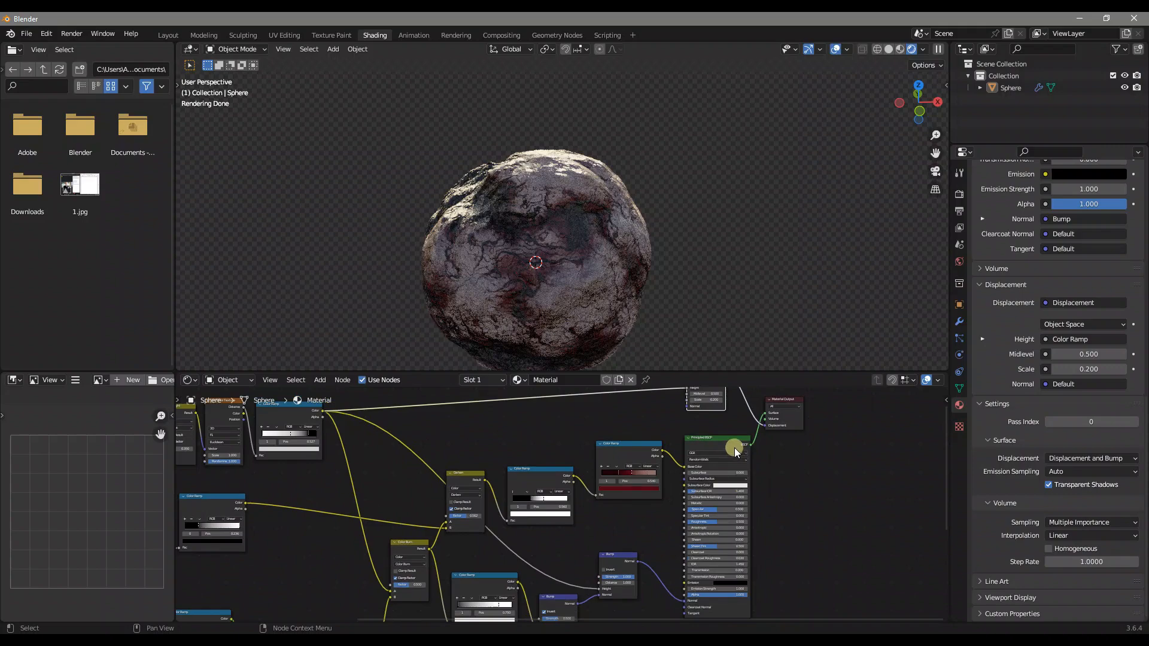
pyautogui.moveTo(575, 253); pyautogui.dragTo(516, 239, button='middle')
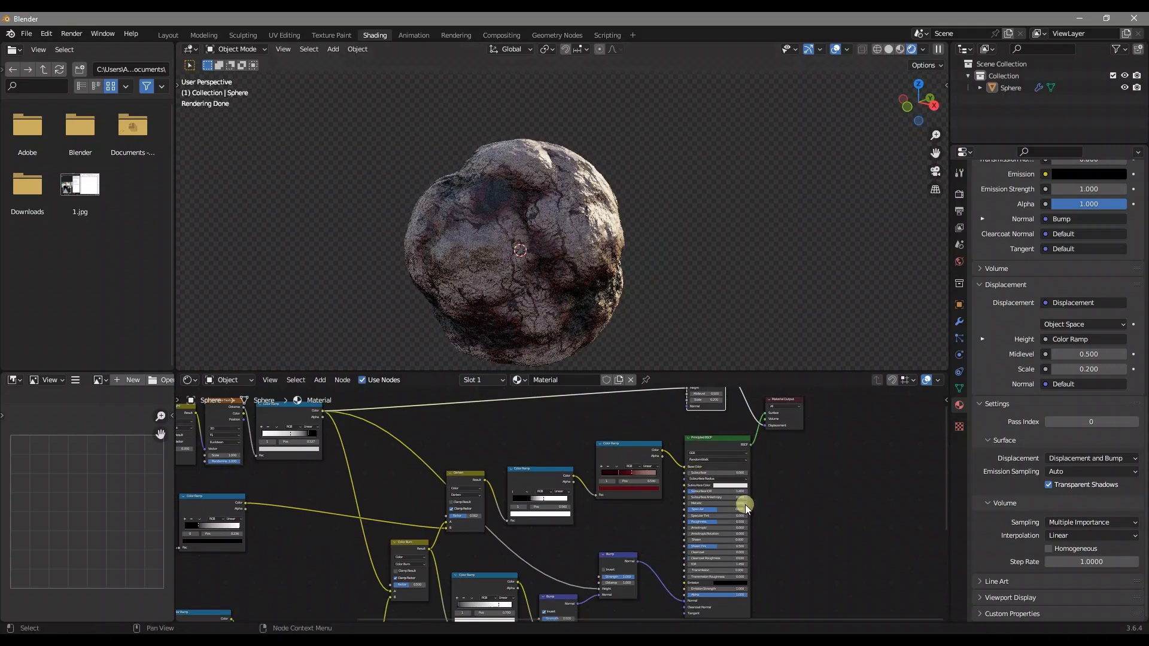
# Set the Principled BSDF's Subsurface to 0.07
pyautogui.scroll(3, 745, 505)
pyautogui.moveTo(809, 468); pyautogui.dragTo(680, 466, button='middle')
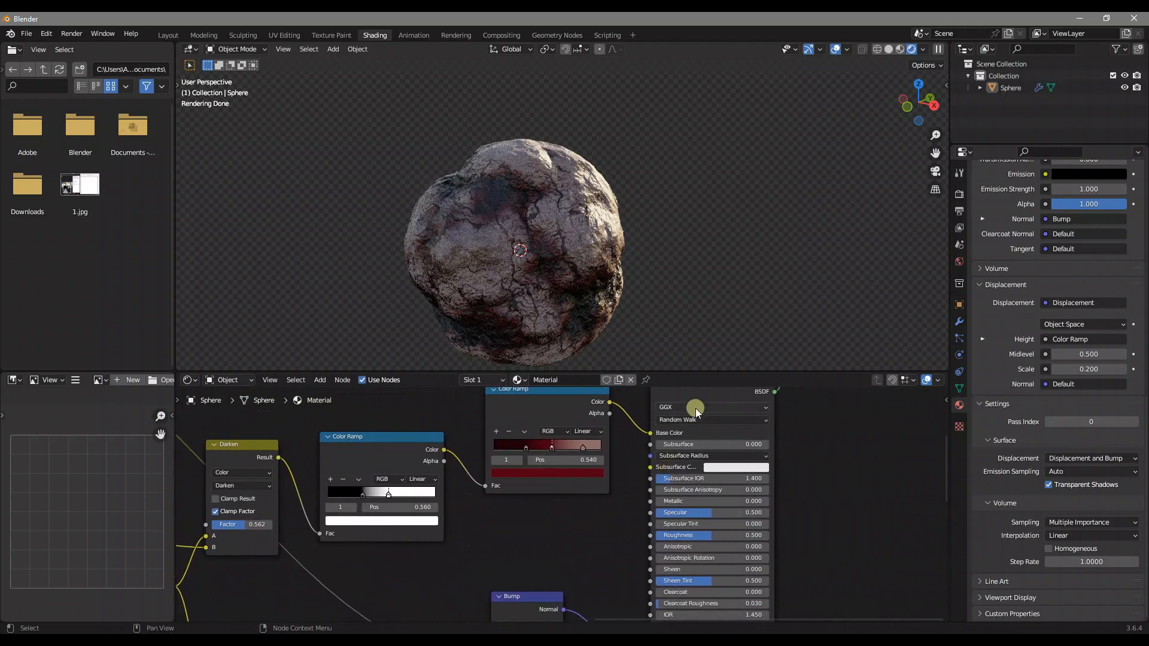
pyautogui.scroll(1, 777, 405)
pyautogui.click(736, 439)
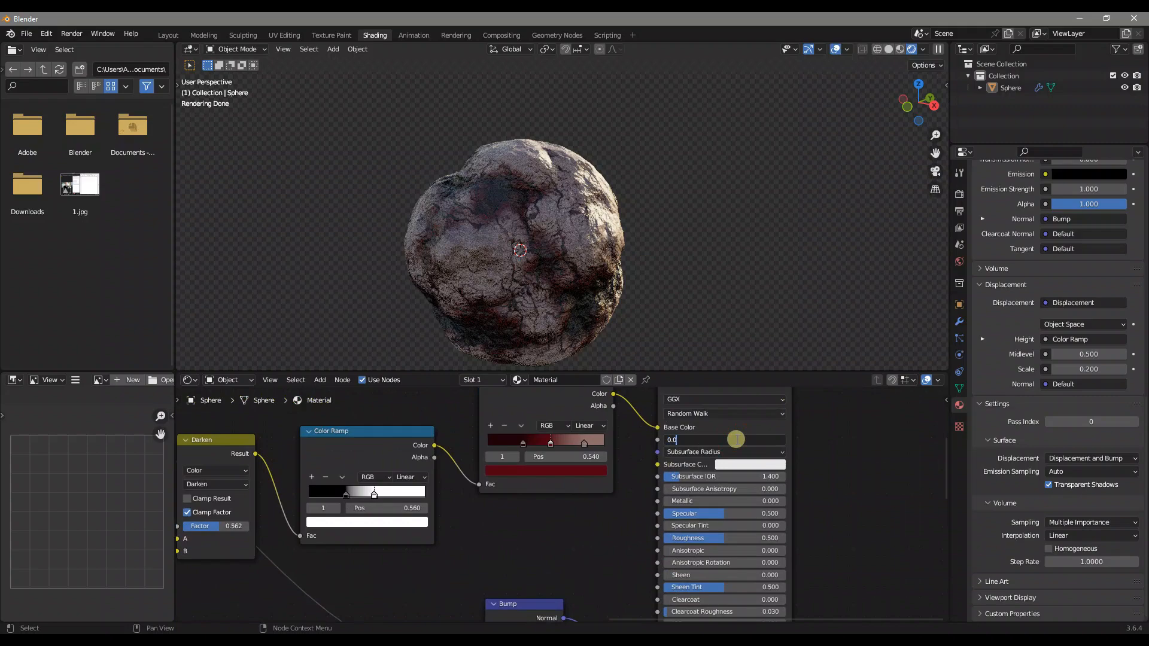
pyautogui.write('7')
pyautogui.press('Return')
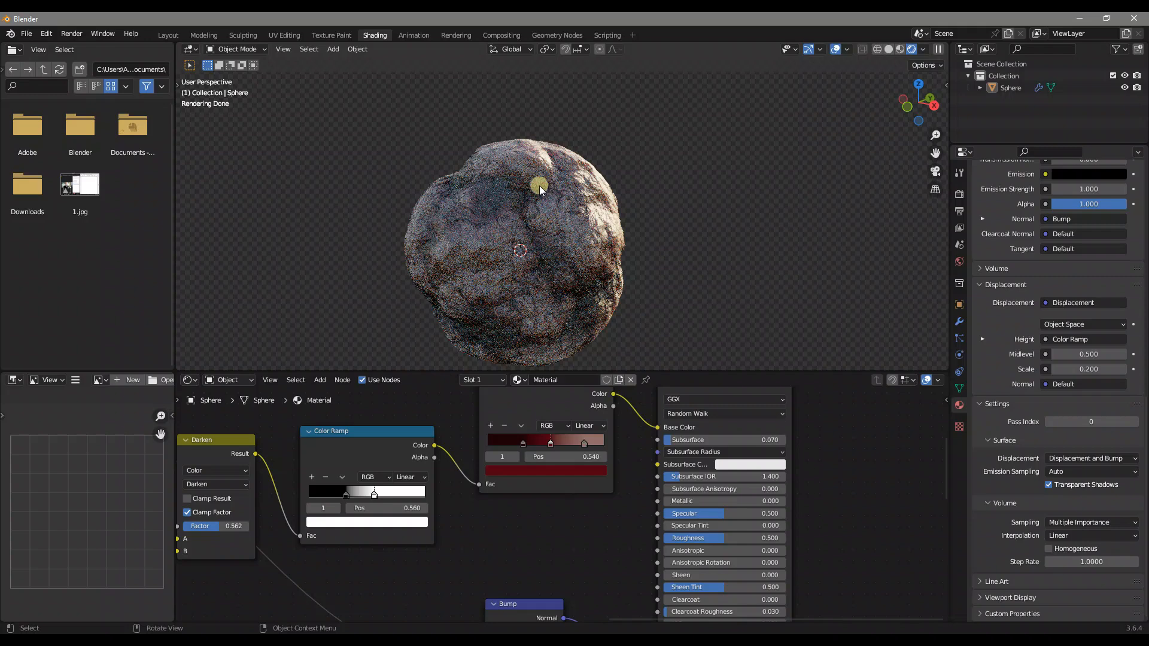
# Paste a dark red hex code as the Principled BSDF's Subsurface Color and check the result on the sphere
pyautogui.click(733, 465)
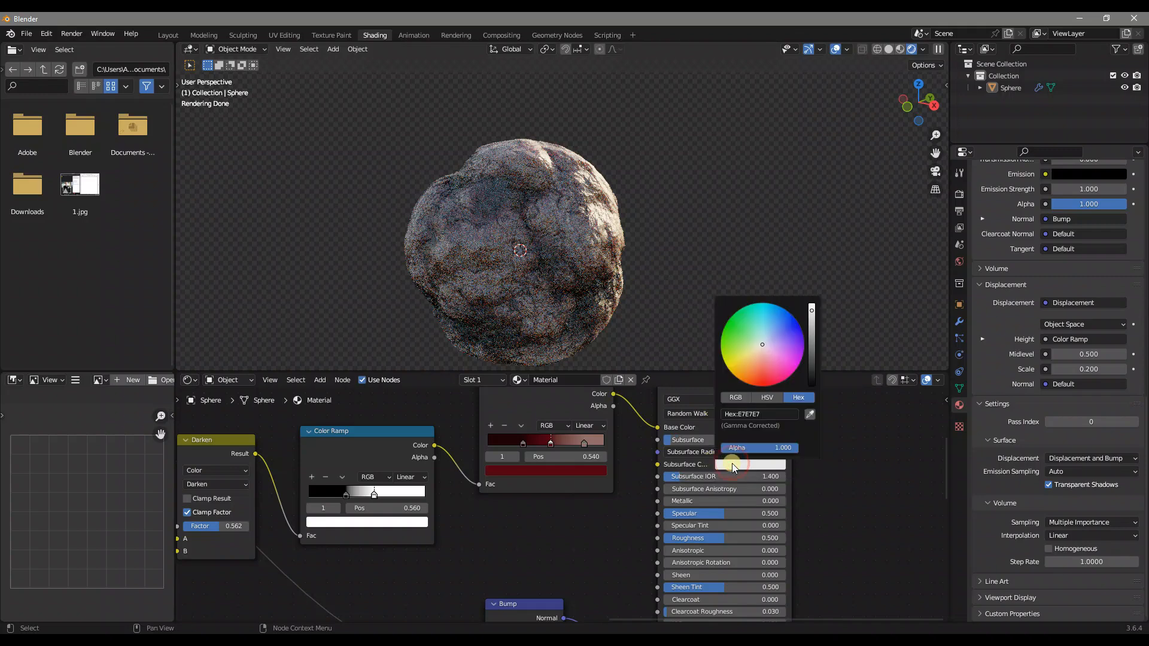
pyautogui.click(751, 414)
pyautogui.hotkey('ctrl', 'v')
pyautogui.press('Return')
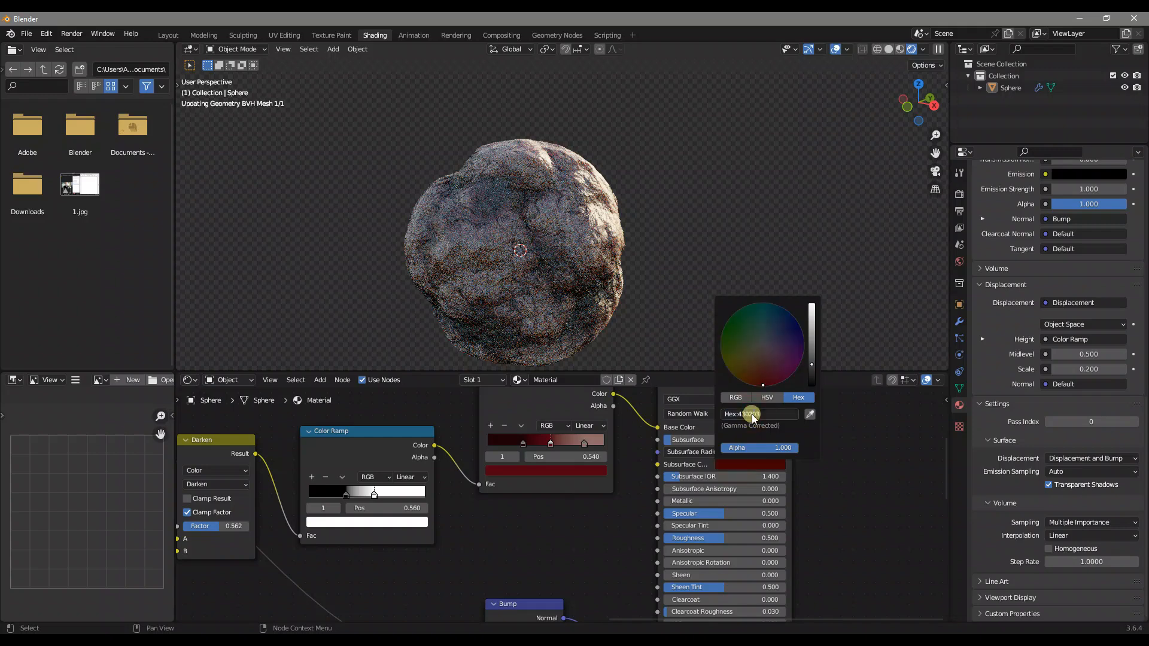
pyautogui.moveTo(626, 221); pyautogui.dragTo(604, 251, button='middle')
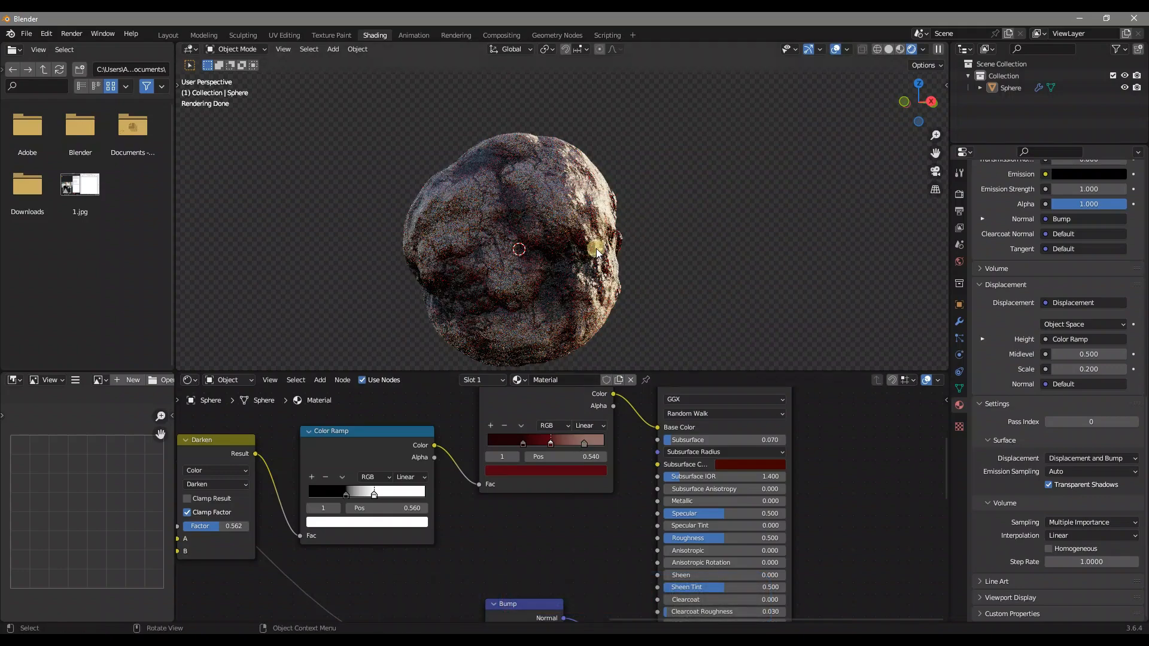
# Move the base colour ramps clear and add a Color Ramp node with its Color output connected to the Principled BSDF's Roughness
pyautogui.scroll(-3, 541, 472)
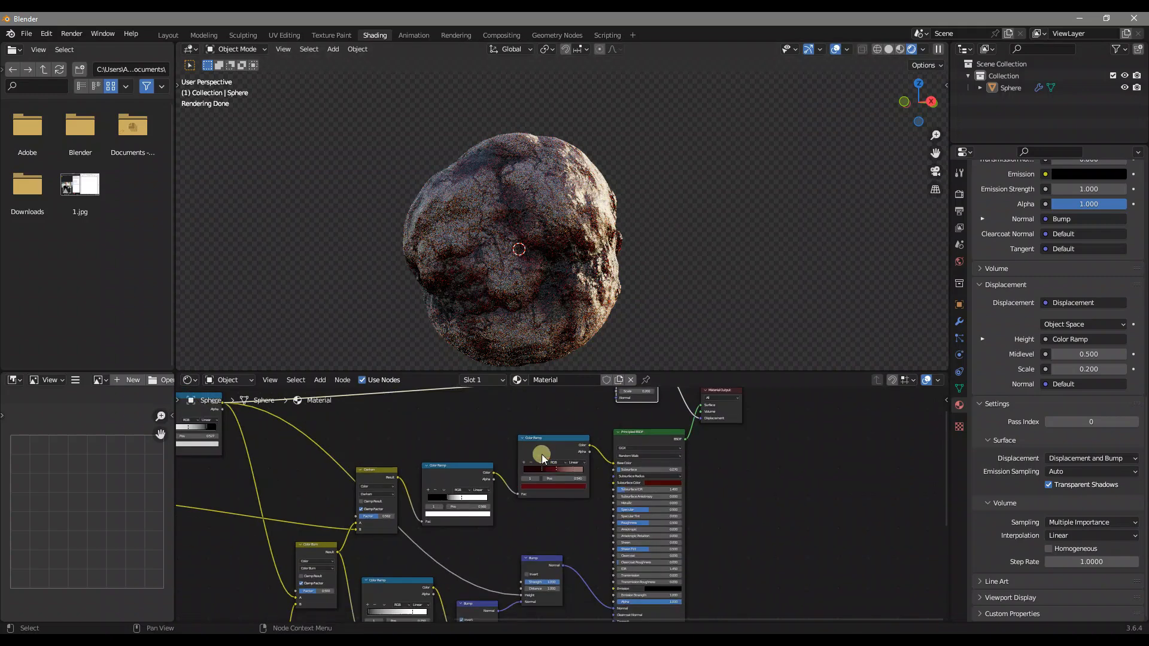
pyautogui.moveTo(476, 474); pyautogui.dragTo(478, 437)
pyautogui.moveTo(590, 469); pyautogui.dragTo(607, 473, button='middle')
pyautogui.hotkey('shift', 'a')
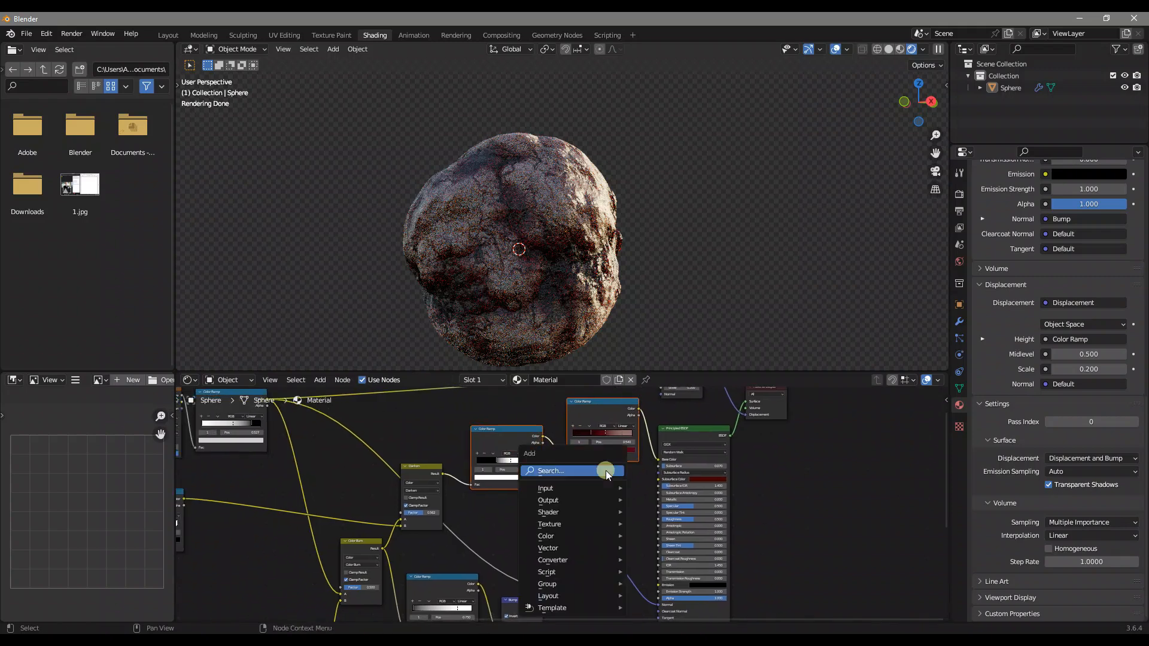
pyautogui.write('color ramp')
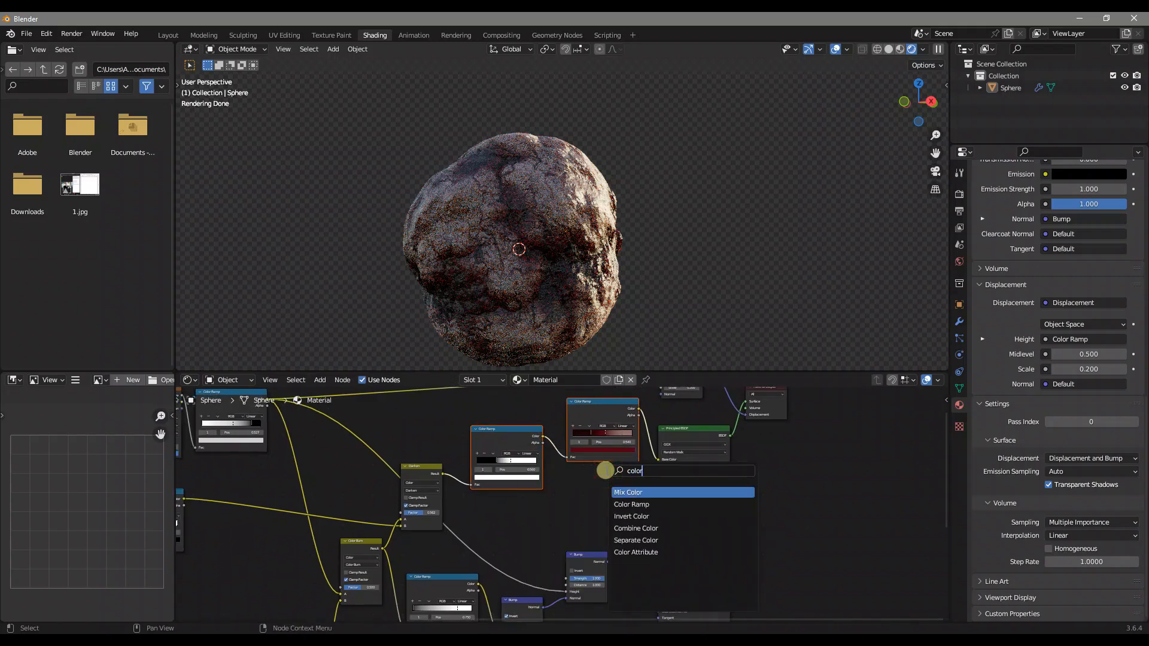
pyautogui.press('Return')
pyautogui.click(559, 478)
pyautogui.scroll(2, 559, 478)
pyautogui.moveTo(666, 471); pyautogui.dragTo(703, 526)
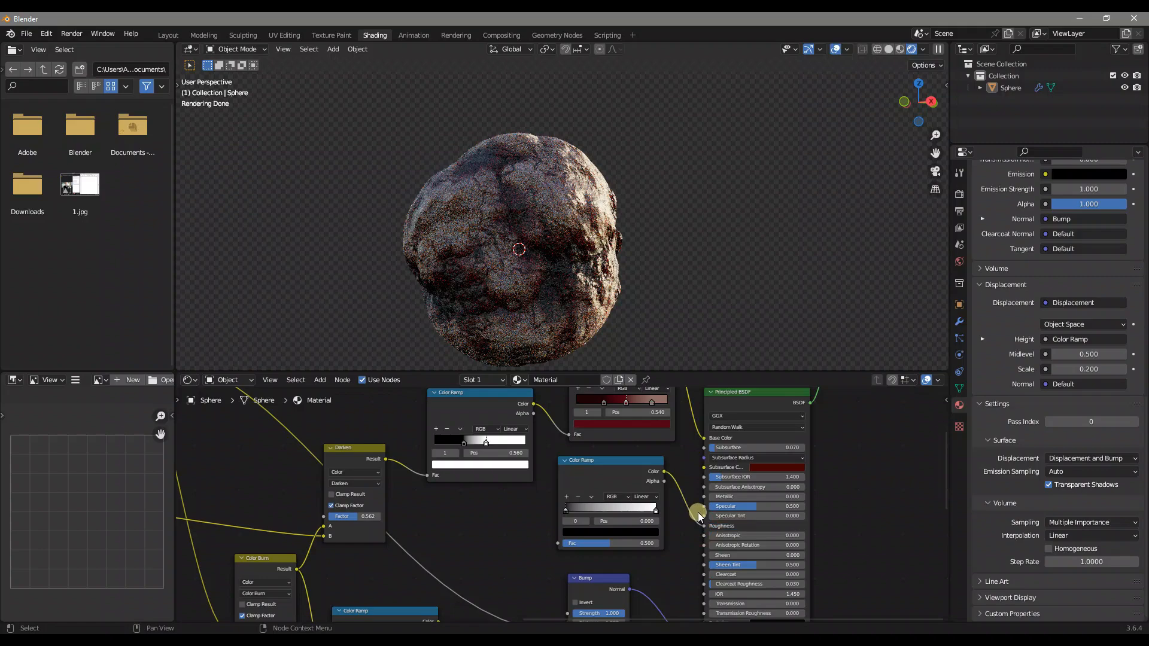
# Try Roughness values of 1.000 and 0.100 with the Color Ramp unlinked, and restore the ramp's Roughness link
pyautogui.moveTo(698, 513); pyautogui.dragTo(698, 512)
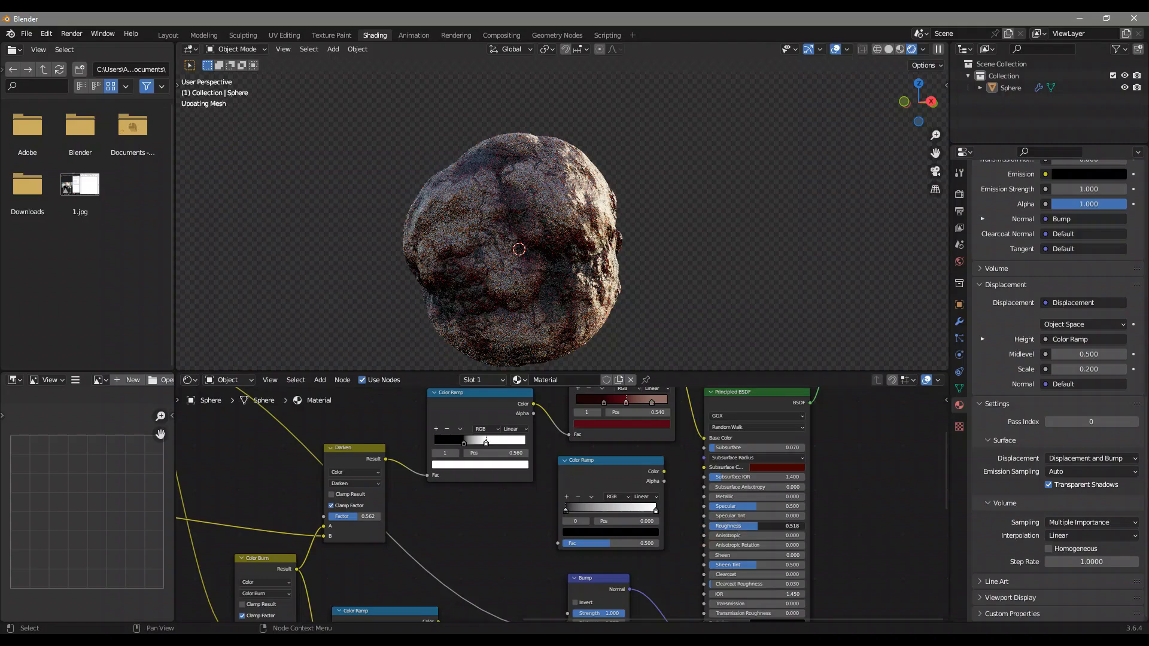
pyautogui.moveTo(794, 526); pyautogui.dragTo(806, 526)
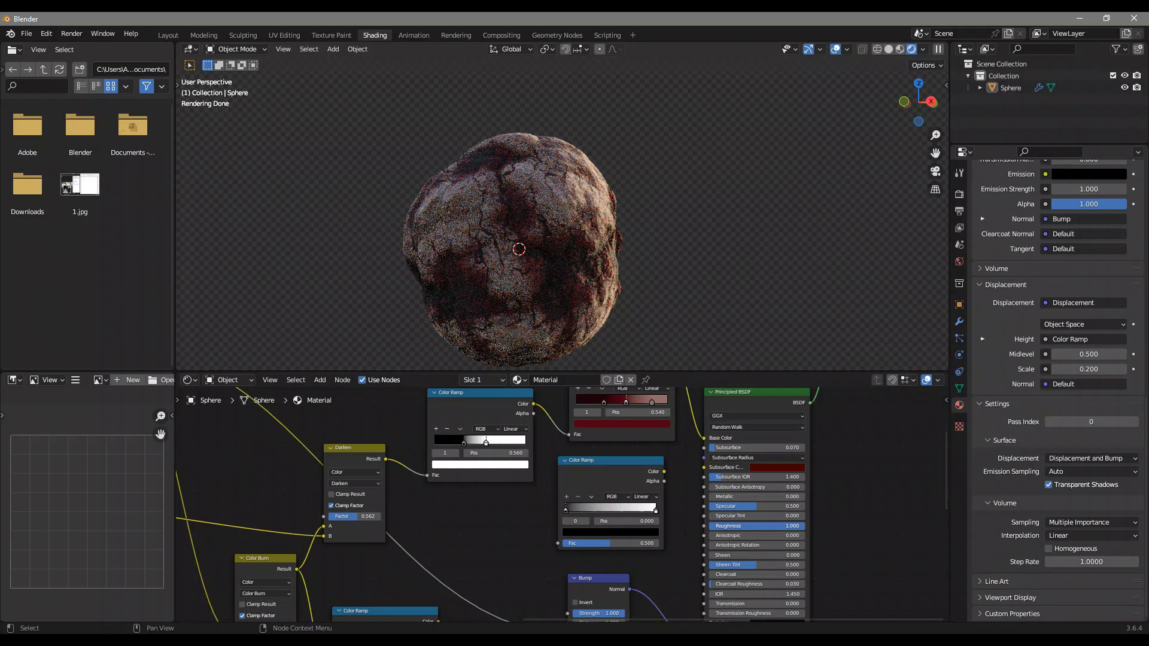
pyautogui.moveTo(802, 526); pyautogui.dragTo(714, 526)
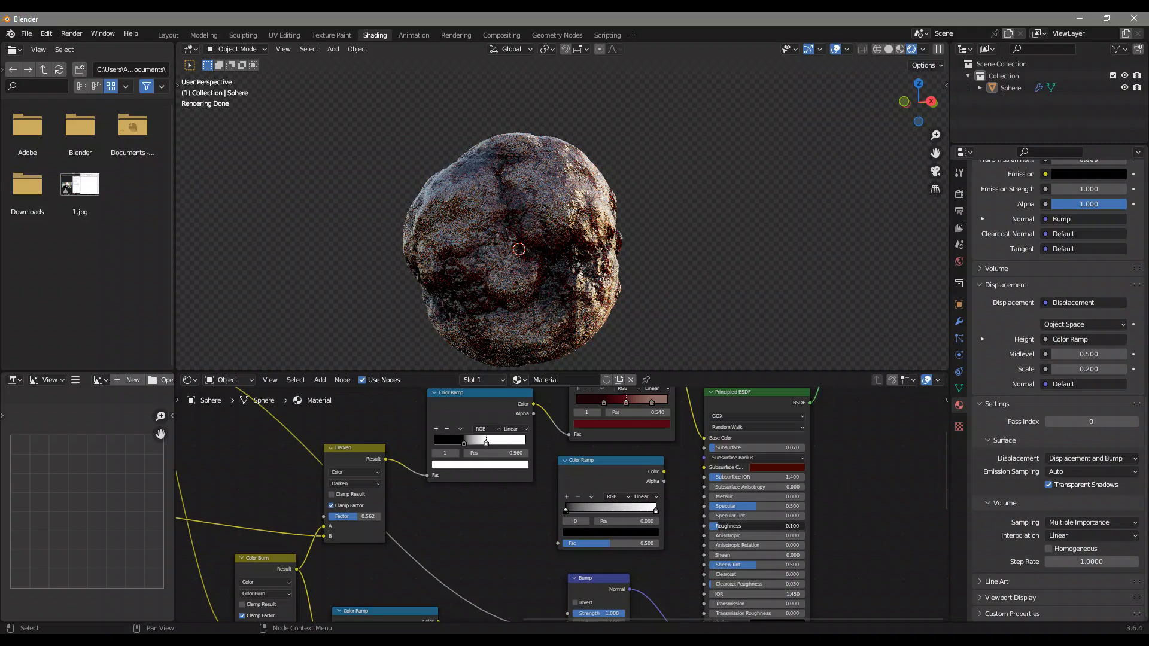
pyautogui.hotkey('ctrl', 'z')
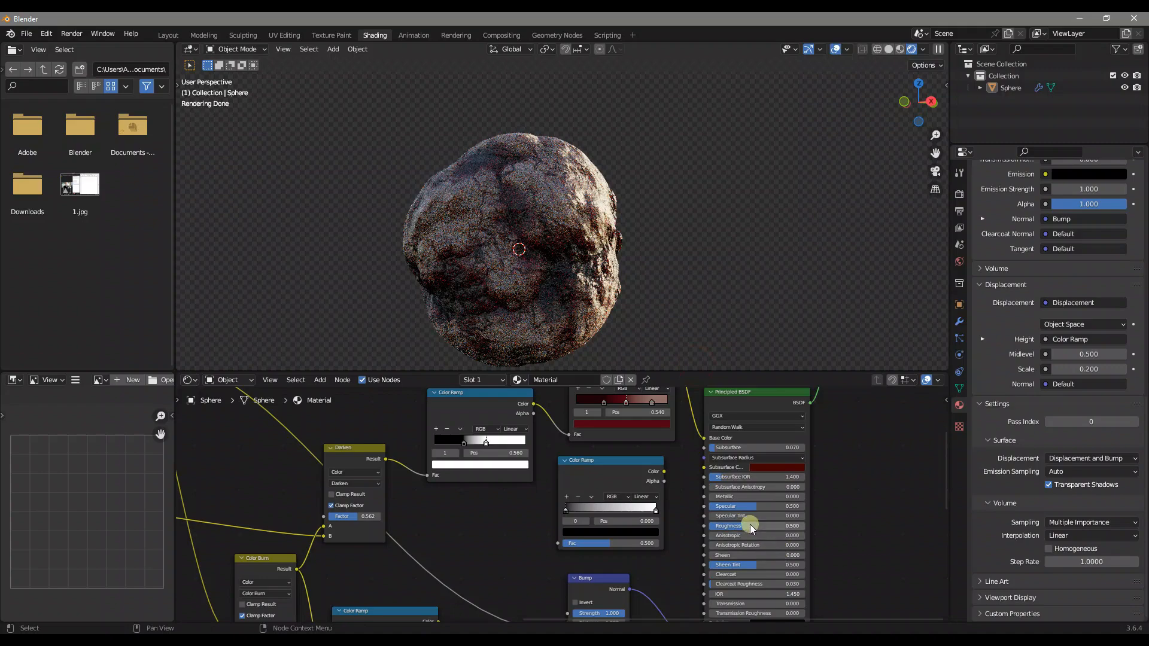
pyautogui.moveTo(664, 472); pyautogui.dragTo(703, 527)
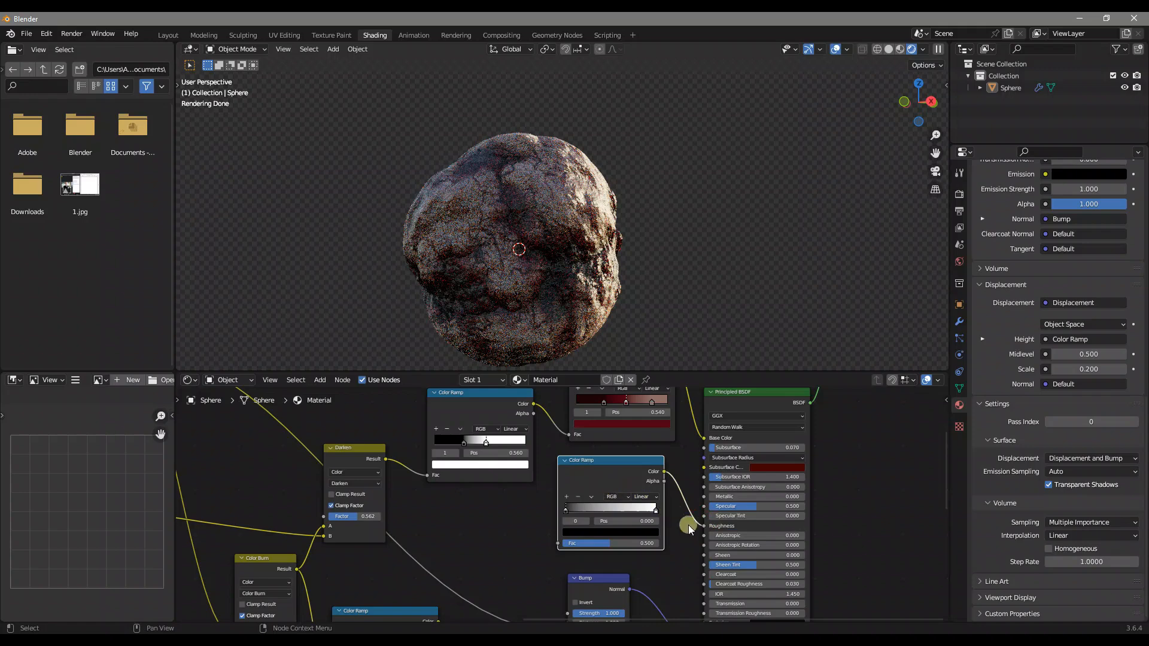
# Add a Mix Color node feeding the roughness Color Ramp's Fac and set its blending mode to Color Burn
pyautogui.moveTo(695, 522); pyautogui.dragTo(796, 528, button='middle')
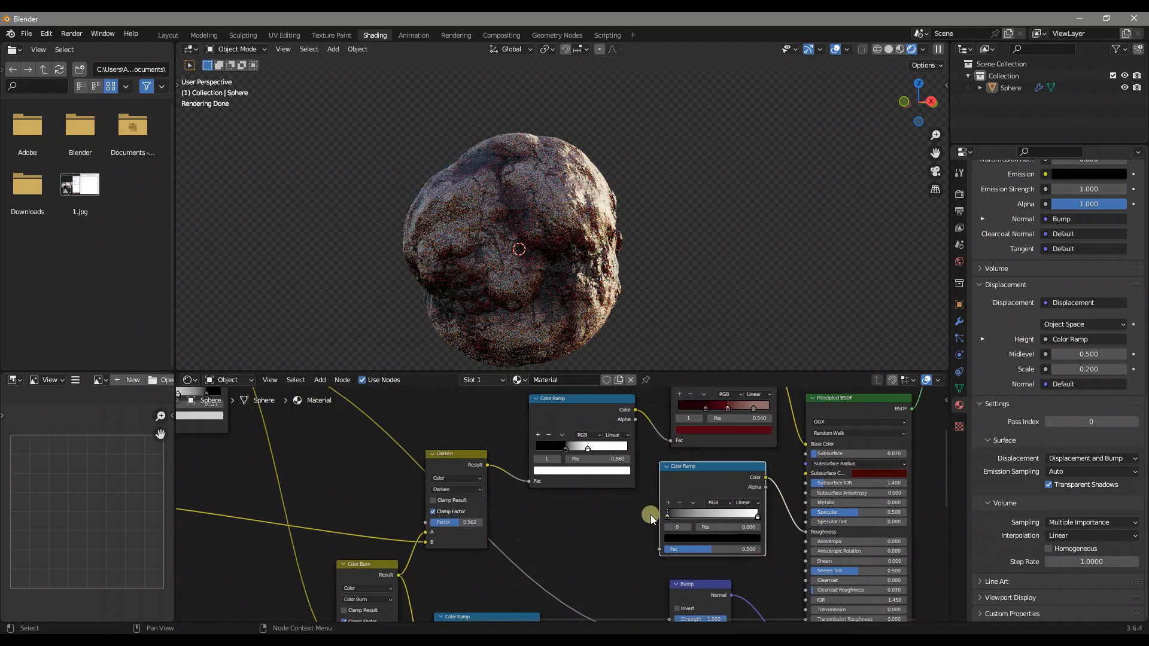
pyautogui.hotkey('shift', 'a')
pyautogui.click(638, 483)
pyautogui.write('mix')
pyautogui.press('Return')
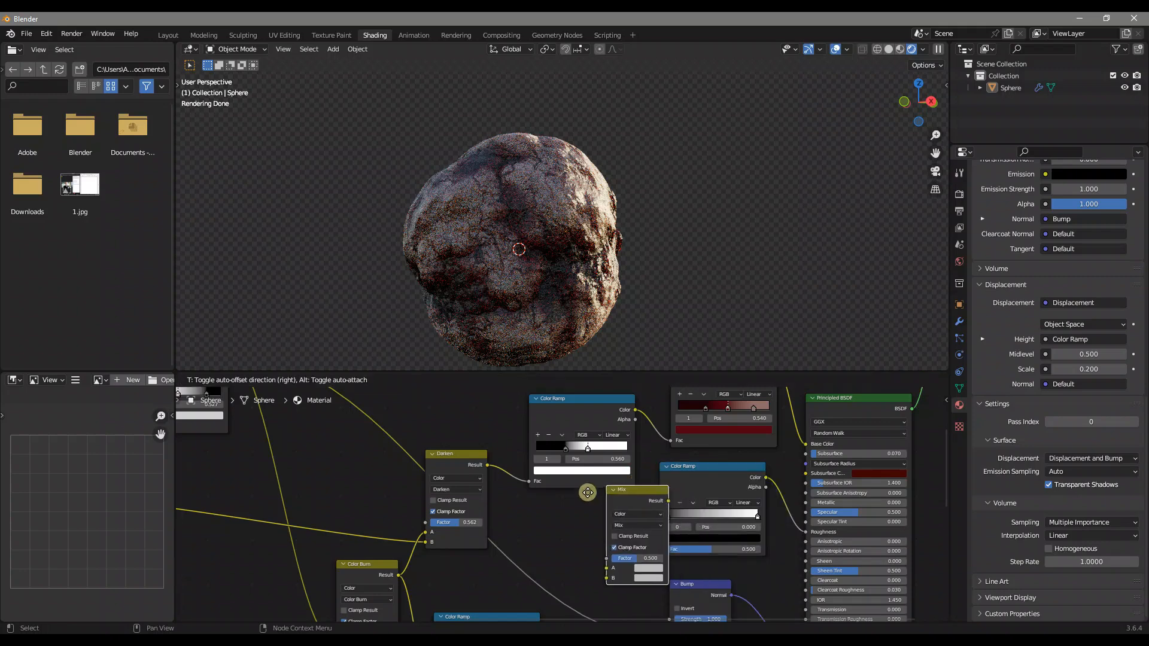
pyautogui.click(562, 504)
pyautogui.moveTo(645, 516); pyautogui.dragTo(661, 549)
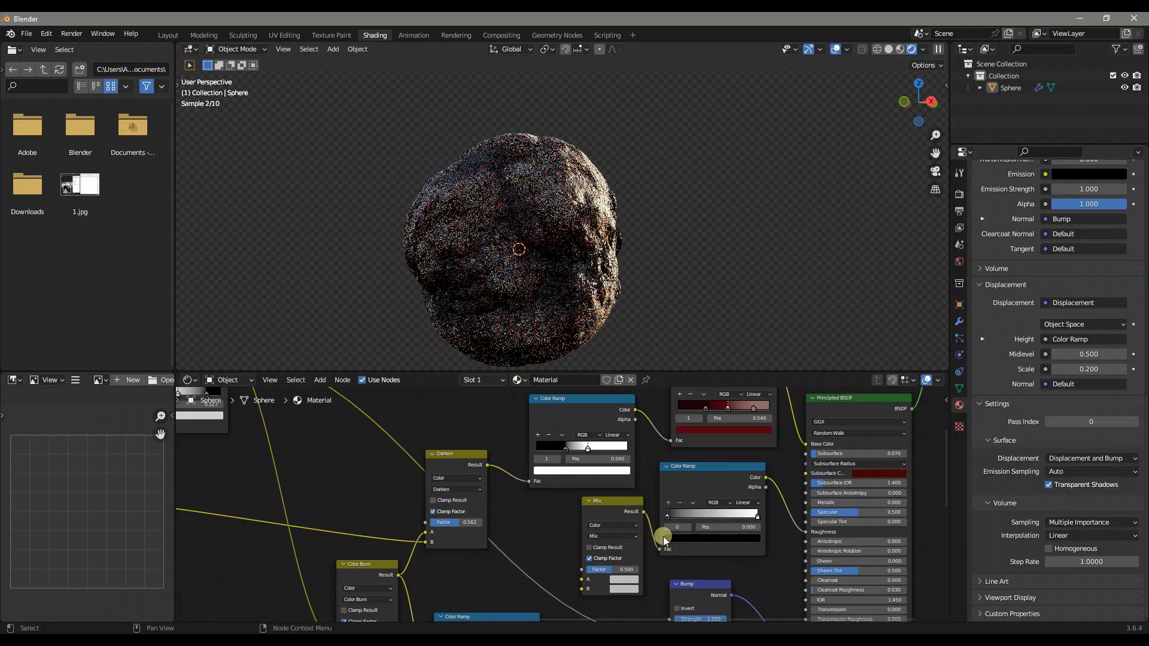
pyautogui.click(623, 537)
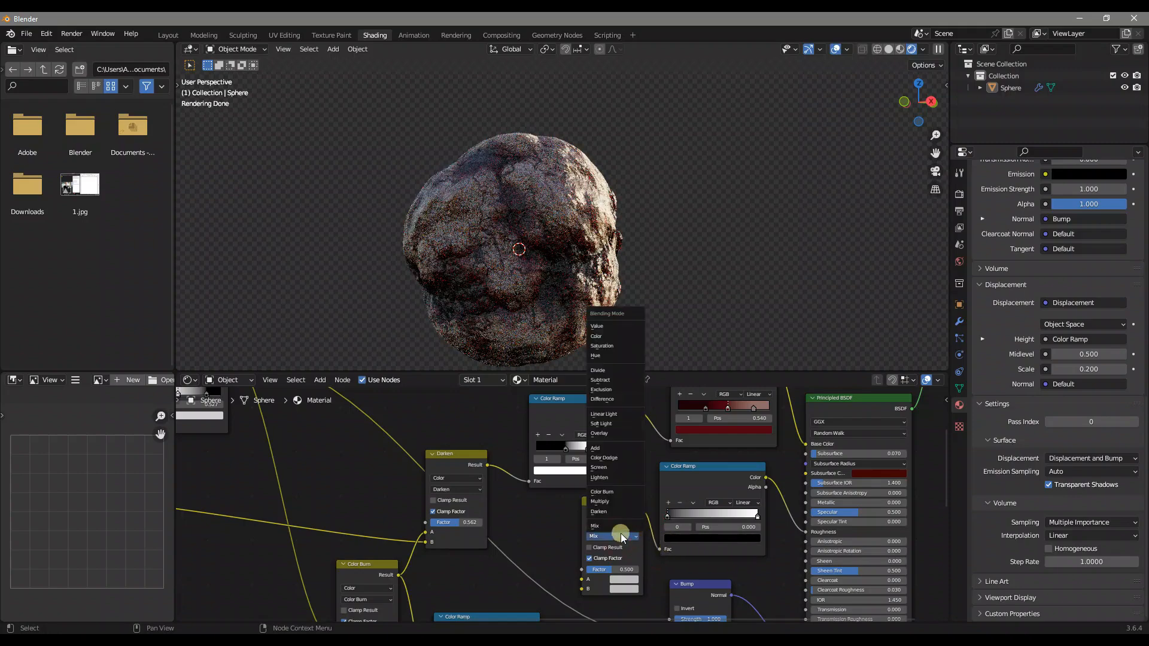
pyautogui.click(627, 494)
# Connect the Voronoi Color Ramp's Color output to the new Color Burn node's A input and set the node's Factor to 1.000
pyautogui.scroll(-3, 622, 479)
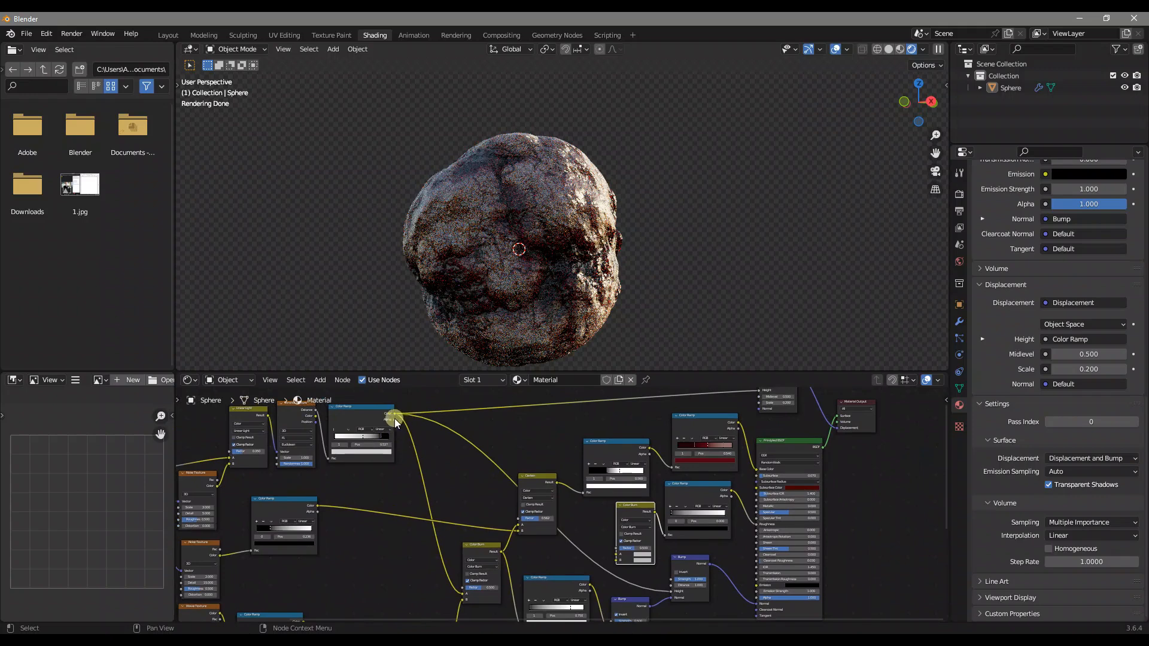
pyautogui.moveTo(393, 414); pyautogui.dragTo(431, 455)
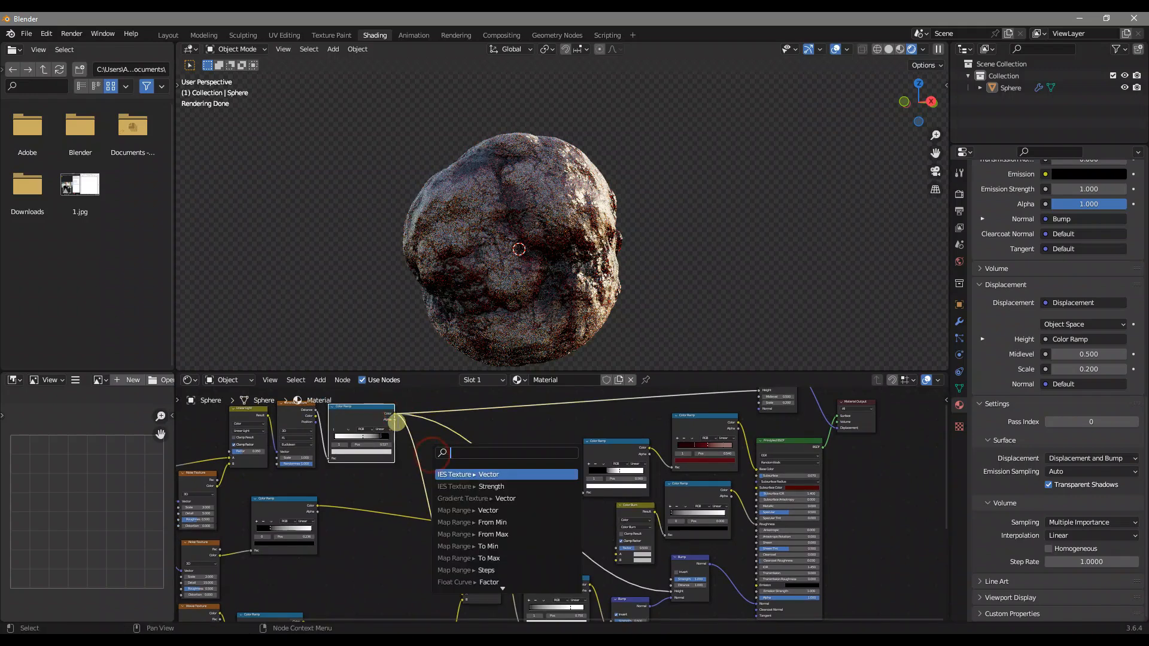
pyautogui.keyDown('ctrl'); pyautogui.keyDown('shift'); pyautogui.click(367, 417); pyautogui.keyUp('shift'); pyautogui.keyUp('ctrl')
pyautogui.click(399, 415)
pyautogui.moveTo(471, 501); pyautogui.dragTo(615, 555)
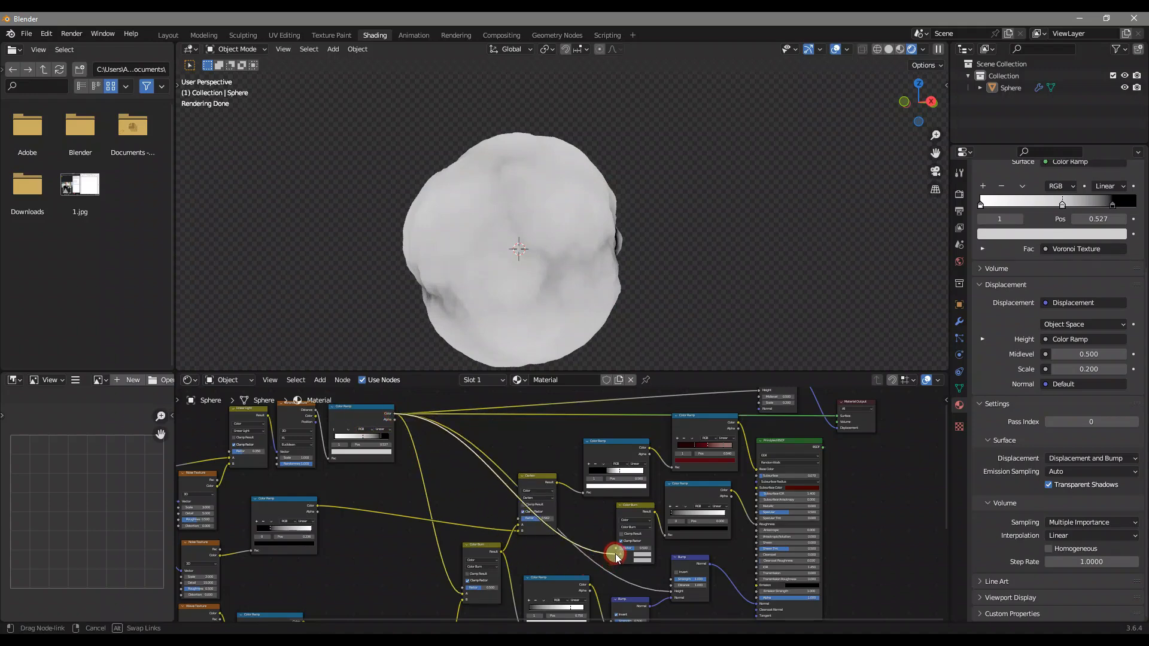
pyautogui.moveTo(616, 555); pyautogui.dragTo(617, 555)
pyautogui.moveTo(634, 547); pyautogui.dragTo(508, 496, button='middle')
pyautogui.scroll(5, 508, 496)
pyautogui.scroll(-1, 475, 499)
pyautogui.scroll(1, 477, 503)
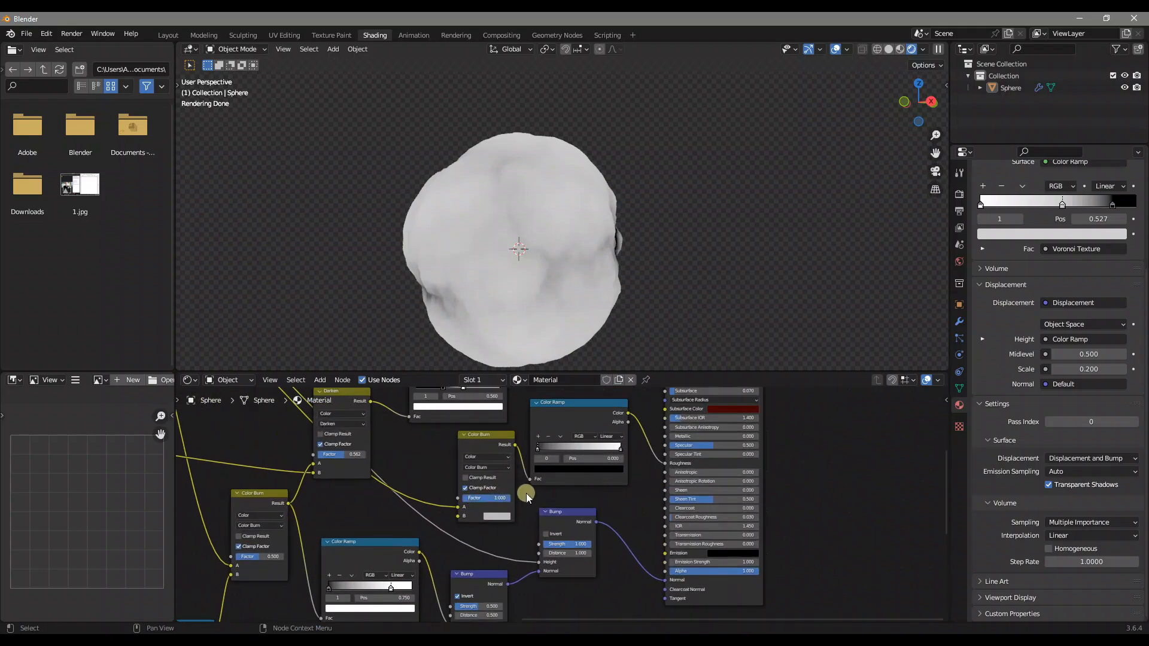
# Preview the roughness Color Ramp's output on the sphere and view it from several sides
pyautogui.scroll(1, 556, 506)
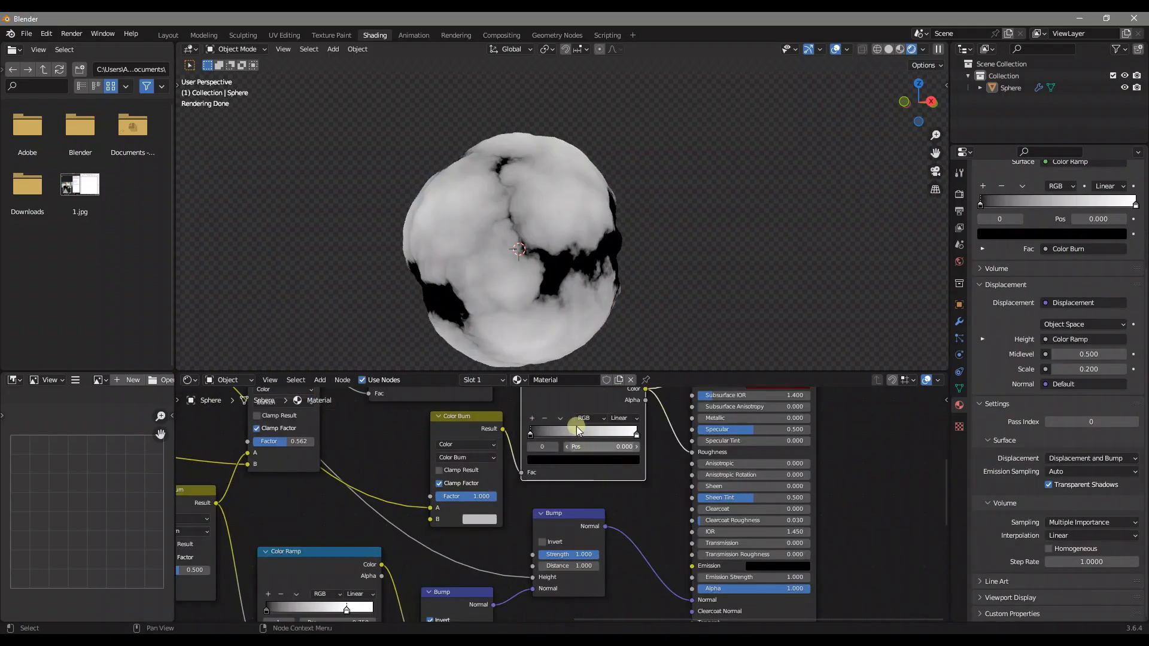
pyautogui.moveTo(505, 229)
pyautogui.mouseDown(button='middle')
pyautogui.moveTo(433, 227)
pyautogui.moveTo(515, 253)
pyautogui.moveTo(504, 240)
pyautogui.mouseUp(button='middle')
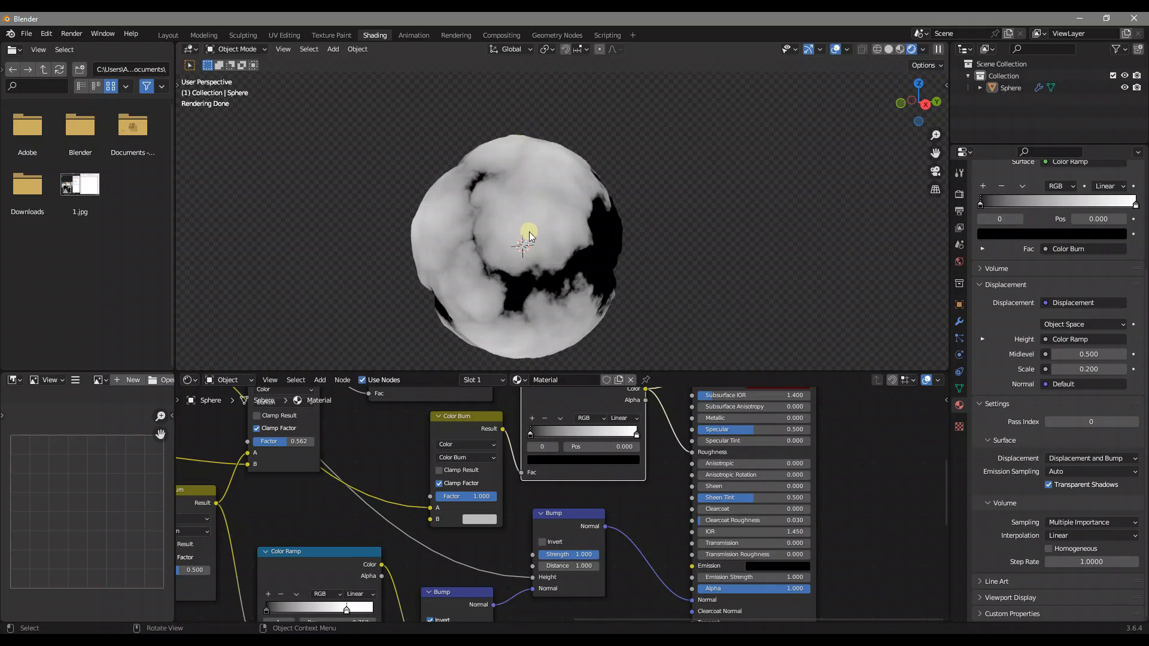
pyautogui.moveTo(575, 246); pyautogui.dragTo(598, 221, button='middle')
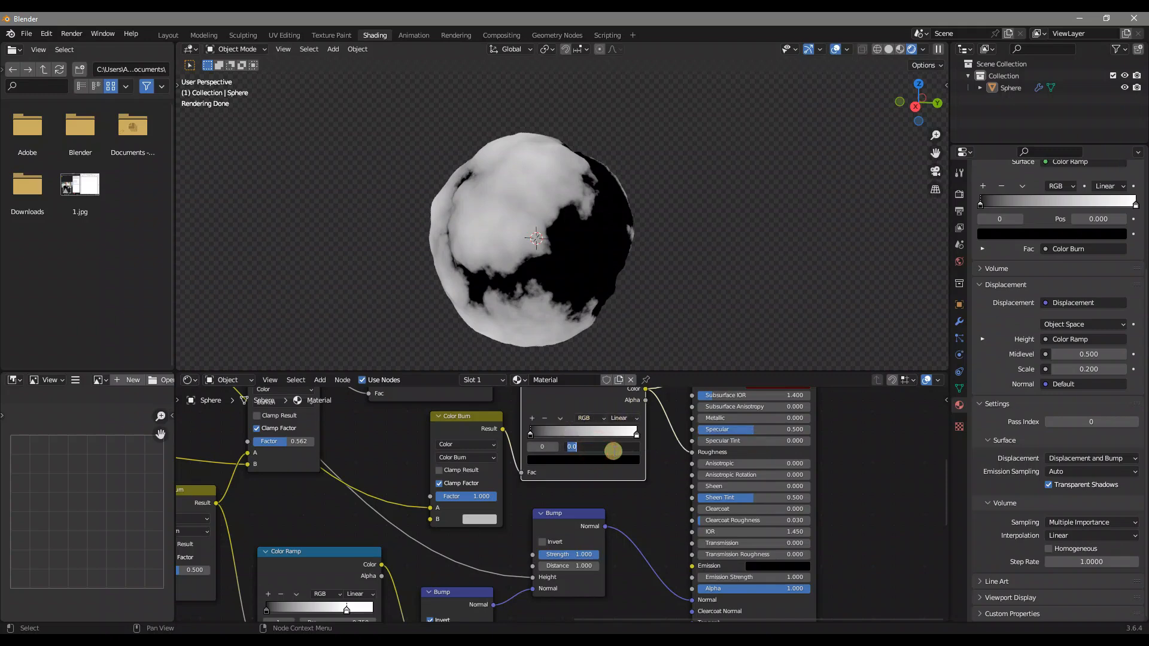
# Set the roughness Color Ramp's black stop to 0.423 and white stop to 0.760, and return the preview to the Principled BSDF
pyautogui.write('23')
pyautogui.press('Return')
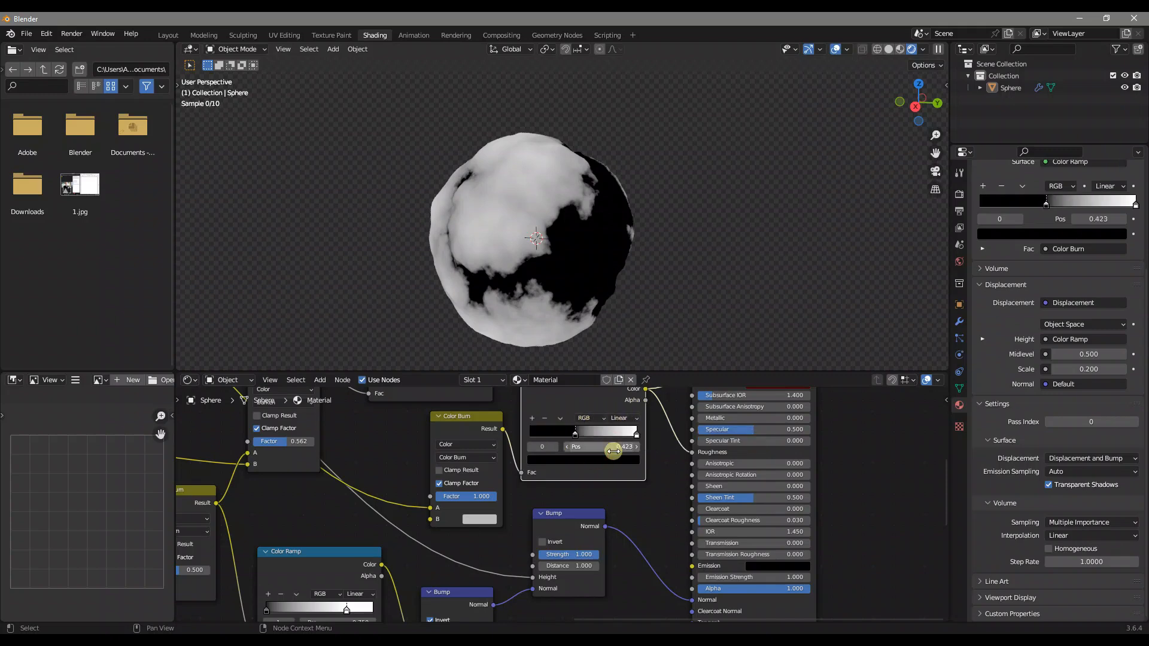
pyautogui.click(638, 435)
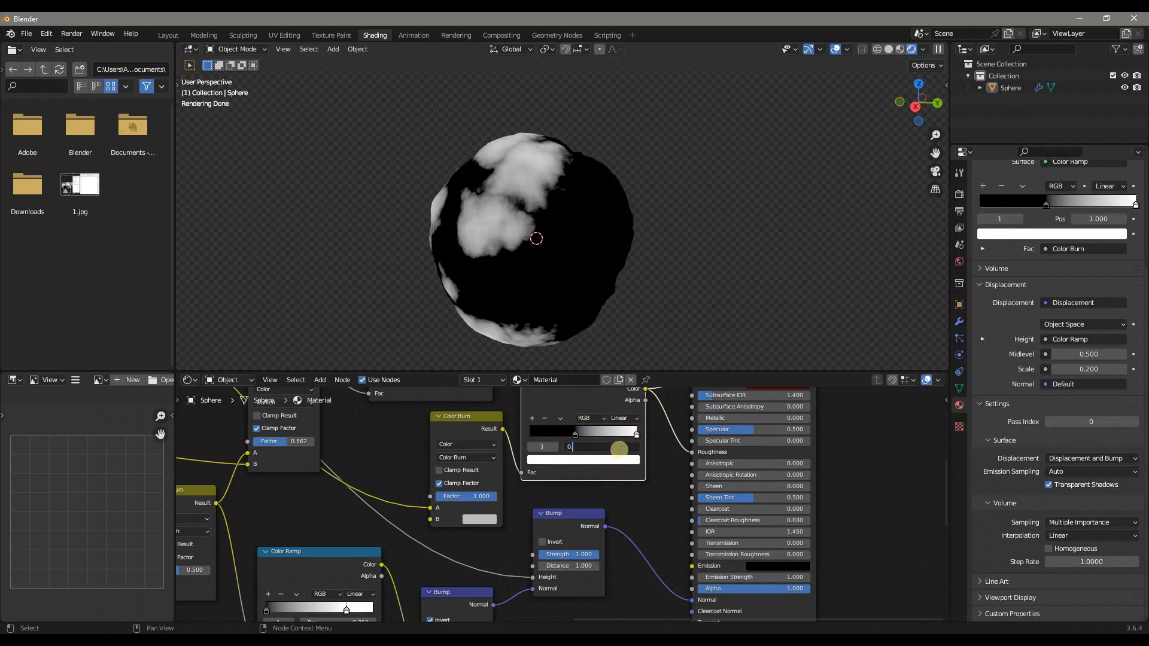
pyautogui.press('Return')
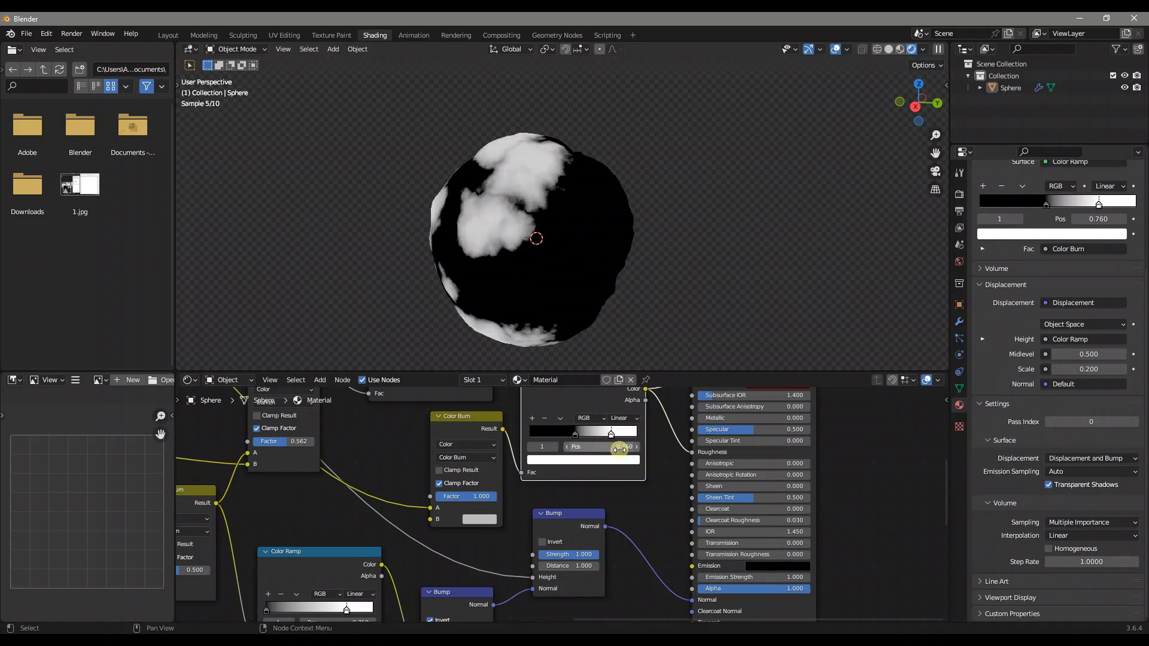
pyautogui.moveTo(528, 280); pyautogui.dragTo(658, 331, button='middle')
pyautogui.click(771, 604)
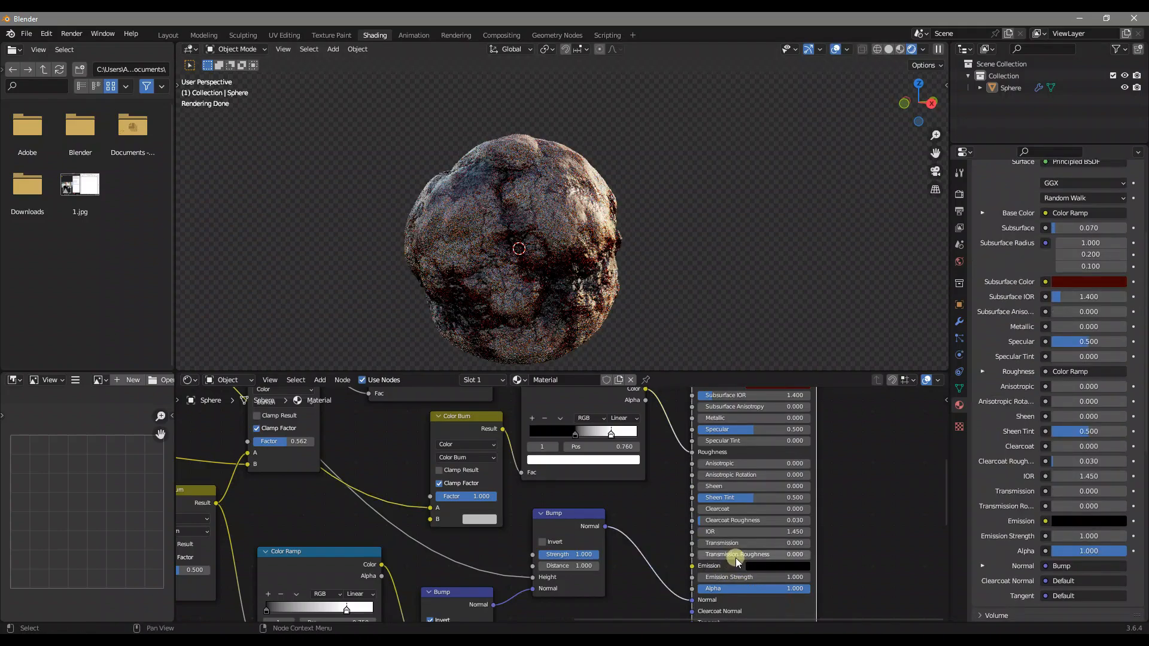
# Examine the shaded sphere's glossy and rough areas up close and from several sides
pyautogui.moveTo(698, 326); pyautogui.dragTo(658, 277, button='middle')
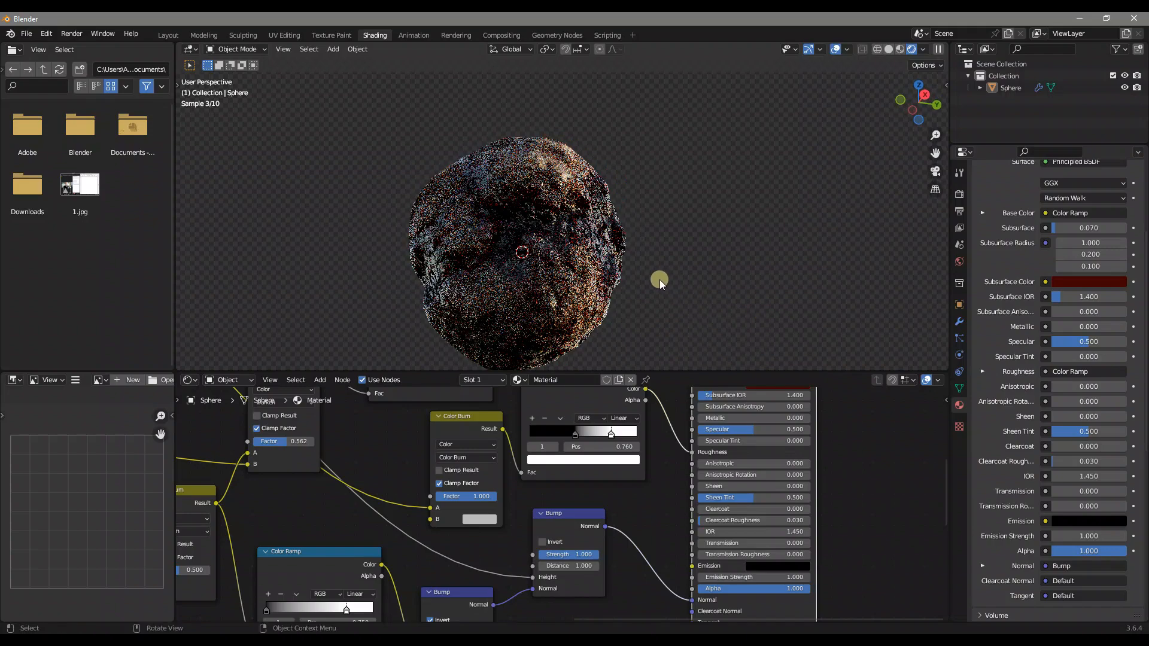
pyautogui.moveTo(593, 256); pyautogui.dragTo(603, 287, button='middle')
pyautogui.moveTo(592, 248)
pyautogui.mouseDown(button='middle')
pyautogui.moveTo(623, 275)
pyautogui.moveTo(605, 298)
pyautogui.moveTo(595, 267)
pyautogui.moveTo(602, 221)
pyautogui.moveTo(587, 227)
pyautogui.moveTo(595, 213)
pyautogui.moveTo(553, 258)
pyautogui.mouseUp(button='middle')
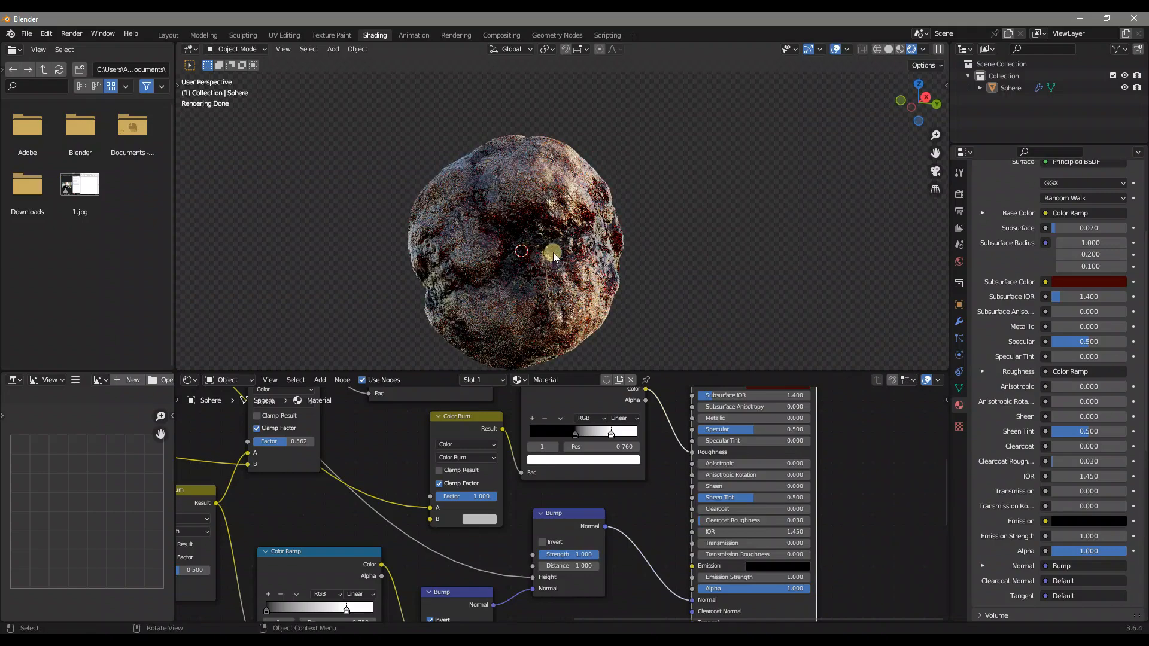
pyautogui.moveTo(599, 316); pyautogui.dragTo(623, 351, button='middle')
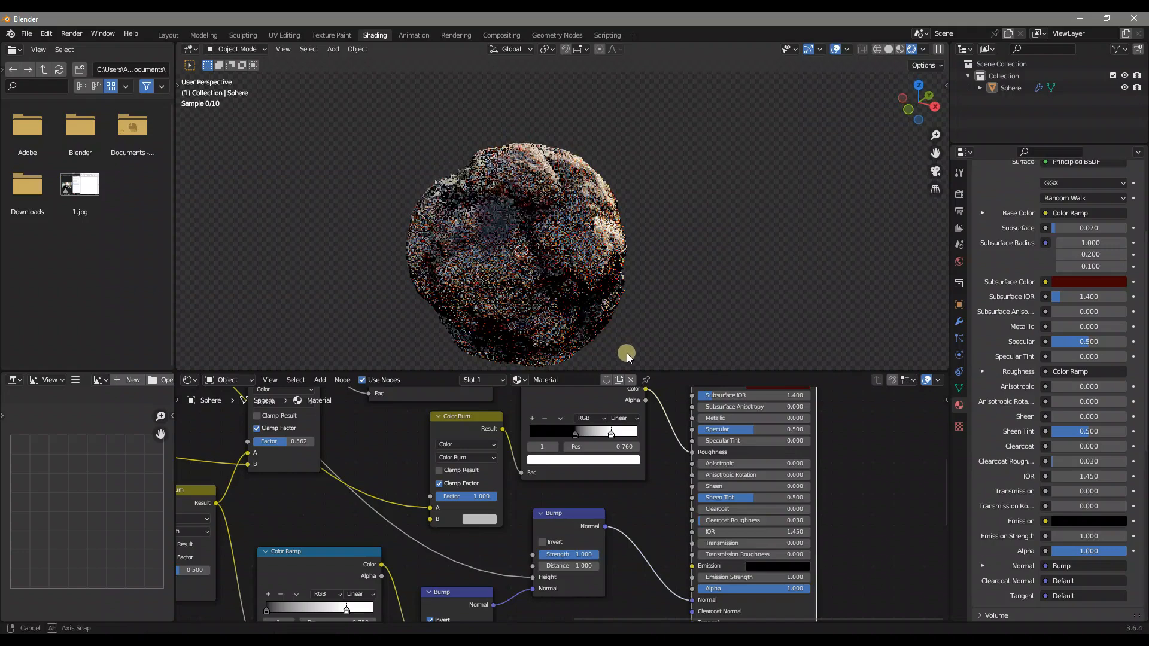
pyautogui.moveTo(663, 126); pyautogui.dragTo(732, 122, button='middle')
pyautogui.scroll(4, 678, 202)
pyautogui.moveTo(622, 170); pyautogui.dragTo(606, 256, button='middle')
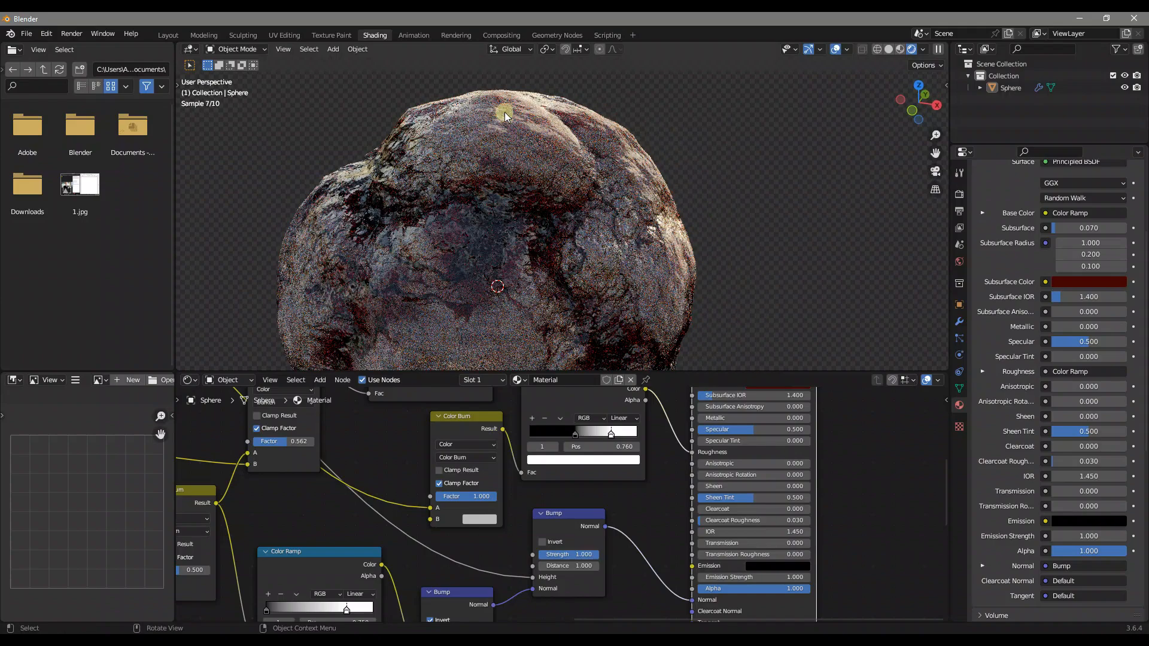
pyautogui.scroll(-3, 551, 194)
pyautogui.moveTo(551, 195); pyautogui.dragTo(519, 207, button='middle')
pyautogui.moveTo(519, 207); pyautogui.dragTo(518, 199, button='middle')
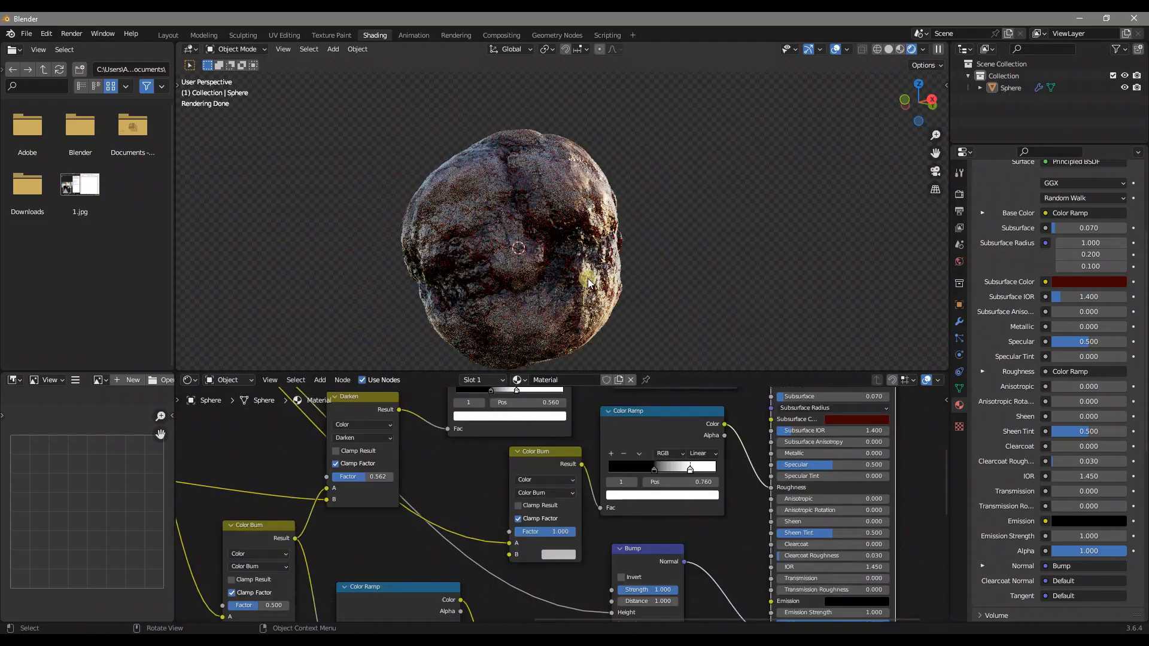
pyautogui.moveTo(616, 286); pyautogui.dragTo(486, 275, button='middle')
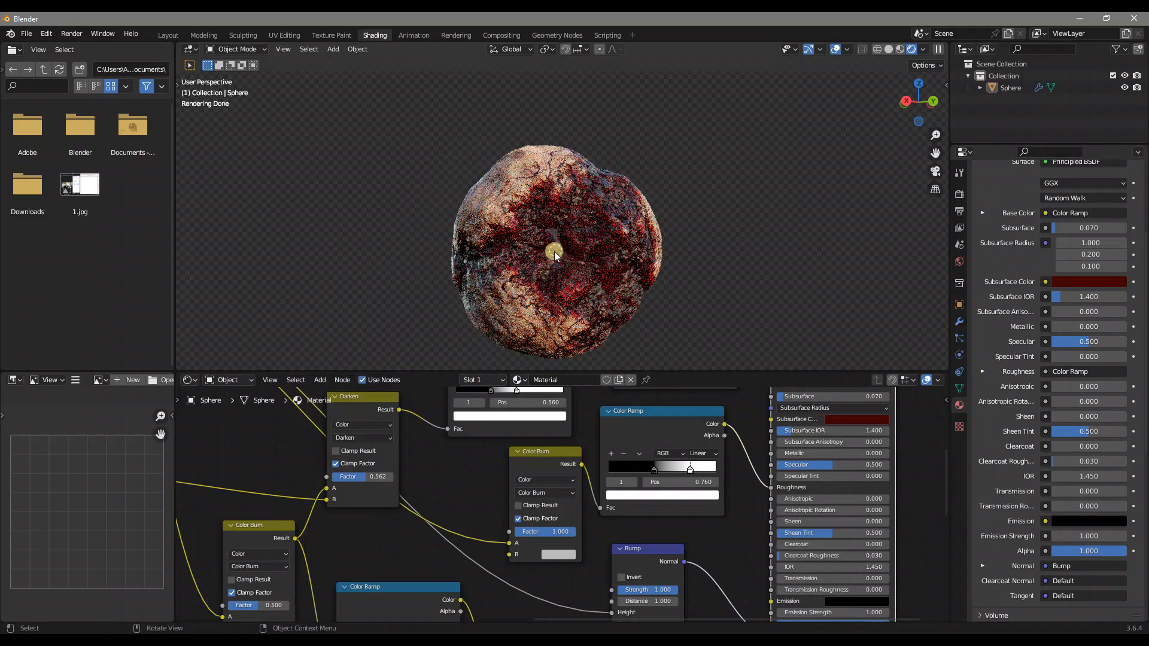
pyautogui.moveTo(568, 236); pyautogui.dragTo(590, 179, button='middle')
# Adjust the Voronoi Color Ramp, moving its black stop to 0.905 and its middle light grey stop to 0.641
pyautogui.moveTo(380, 412); pyautogui.dragTo(754, 558, button='middle')
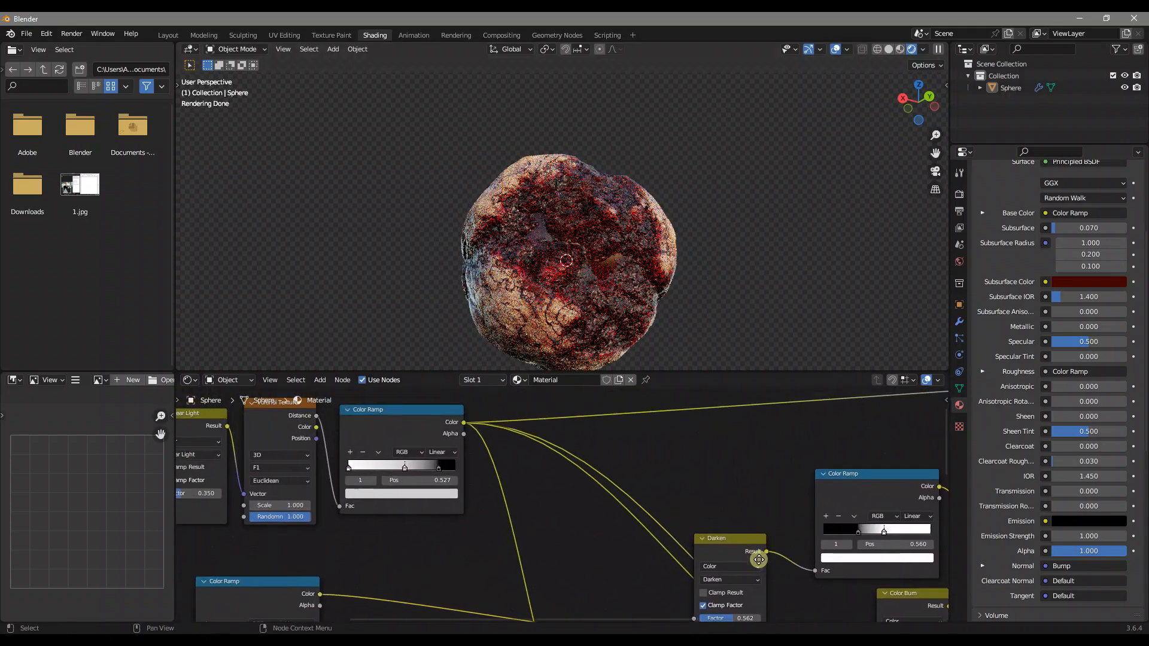
pyautogui.scroll(2, 437, 459)
pyautogui.moveTo(428, 469)
pyautogui.mouseDown()
pyautogui.moveTo(400, 473)
pyautogui.moveTo(438, 475)
pyautogui.mouseUp()
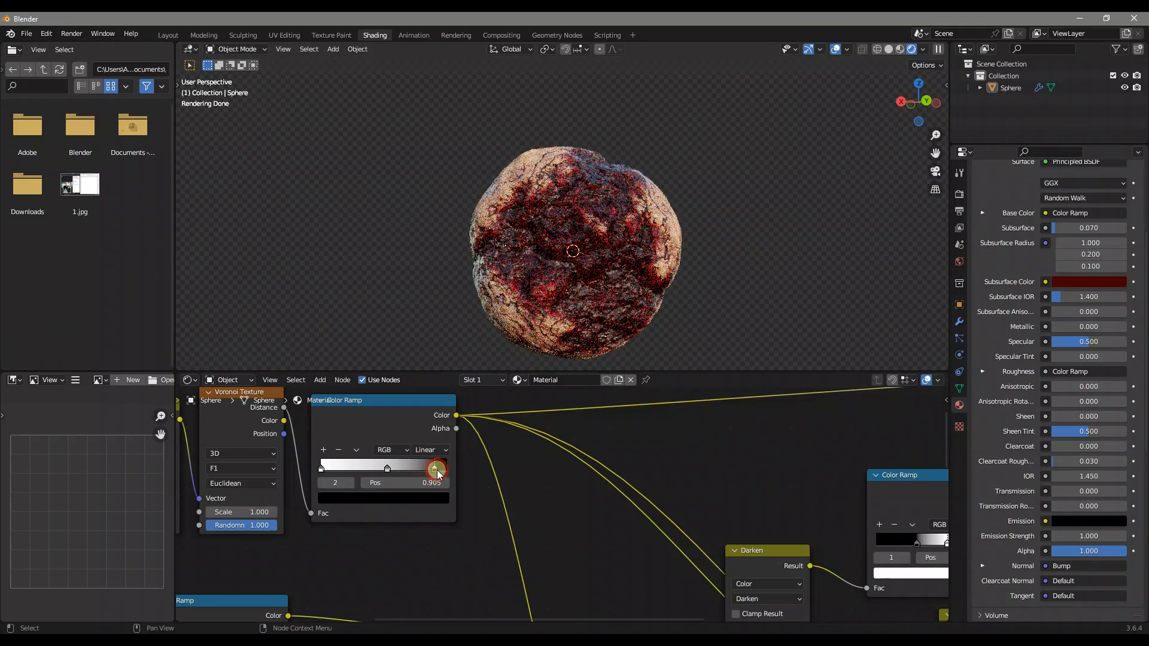
pyautogui.moveTo(641, 256); pyautogui.dragTo(553, 266, button='middle')
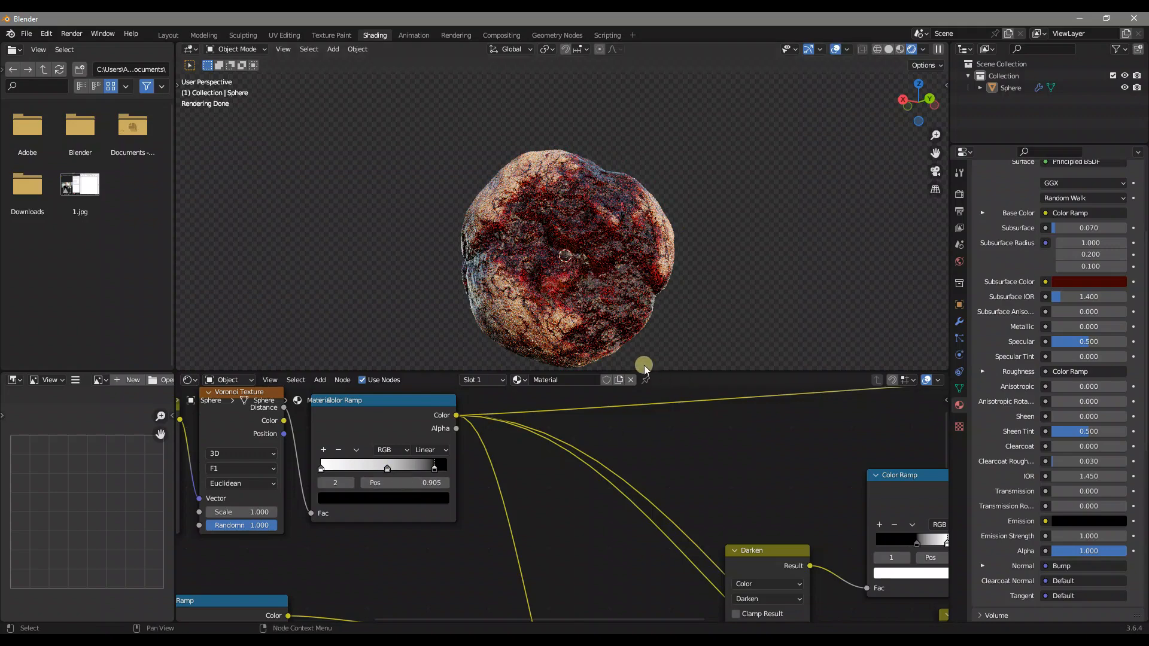
pyautogui.click(383, 469)
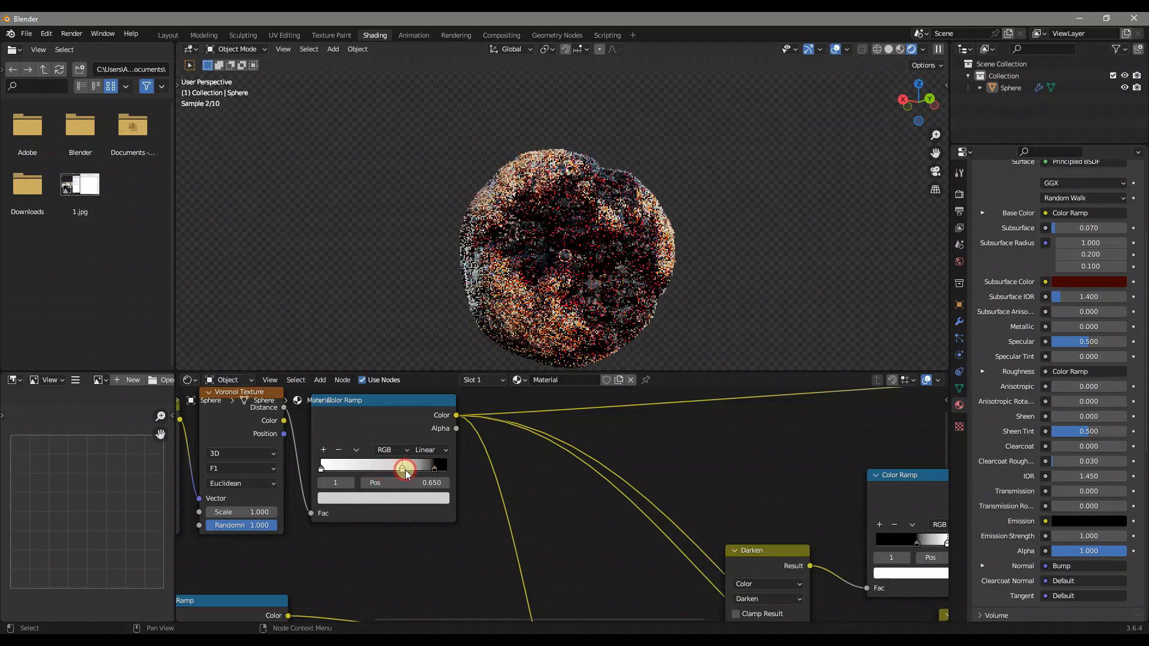
pyautogui.moveTo(419, 472); pyautogui.dragTo(390, 472)
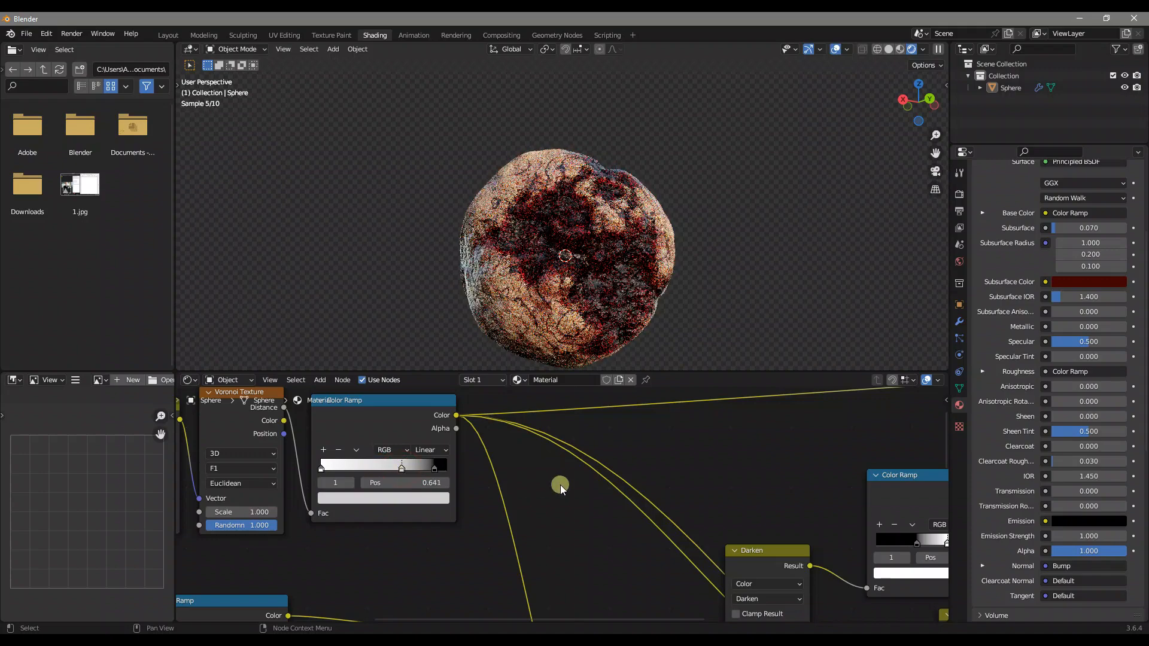
# Undo the last Voronoi Color Ramp change and try the Factor of the Color Burn feeding the inverted Bump at 0.000 and 1.000
pyautogui.hotkey('ctrl', 'z')
pyautogui.scroll(-4, 577, 484)
pyautogui.moveTo(569, 522); pyautogui.dragTo(535, 548, button='middle')
pyautogui.moveTo(689, 463); pyautogui.dragTo(679, 484, button='middle')
pyautogui.moveTo(593, 259); pyautogui.dragTo(651, 296, button='middle')
pyautogui.scroll(2, 651, 297)
pyautogui.moveTo(621, 450); pyautogui.dragTo(592, 450)
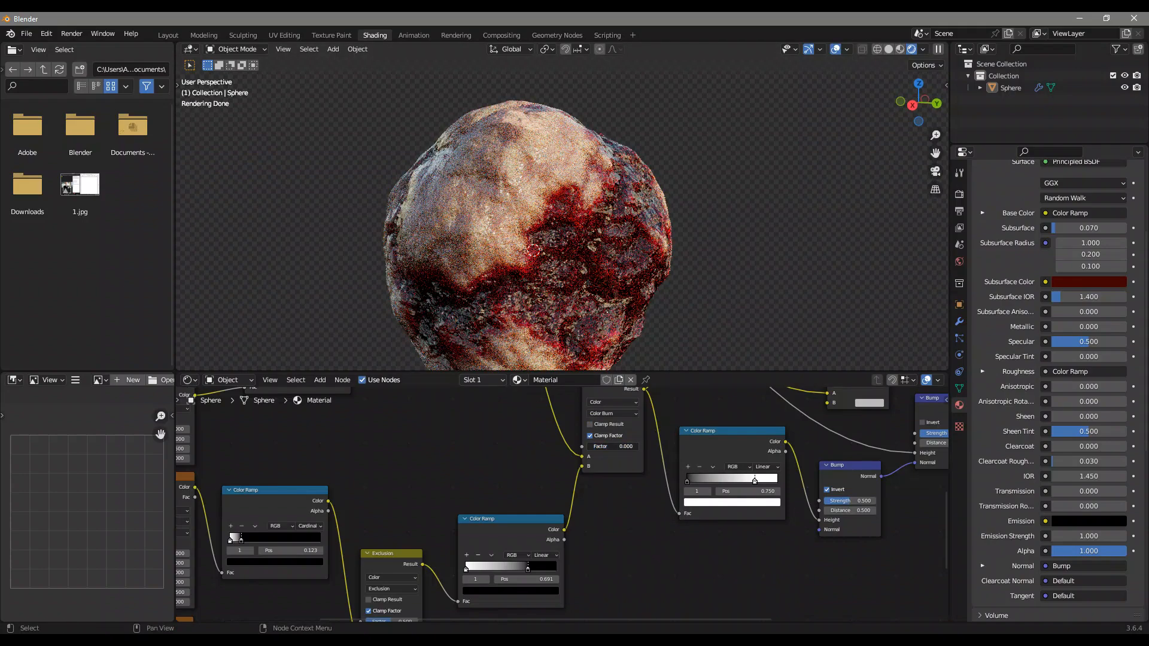
pyautogui.moveTo(593, 447); pyautogui.dragTo(644, 447)
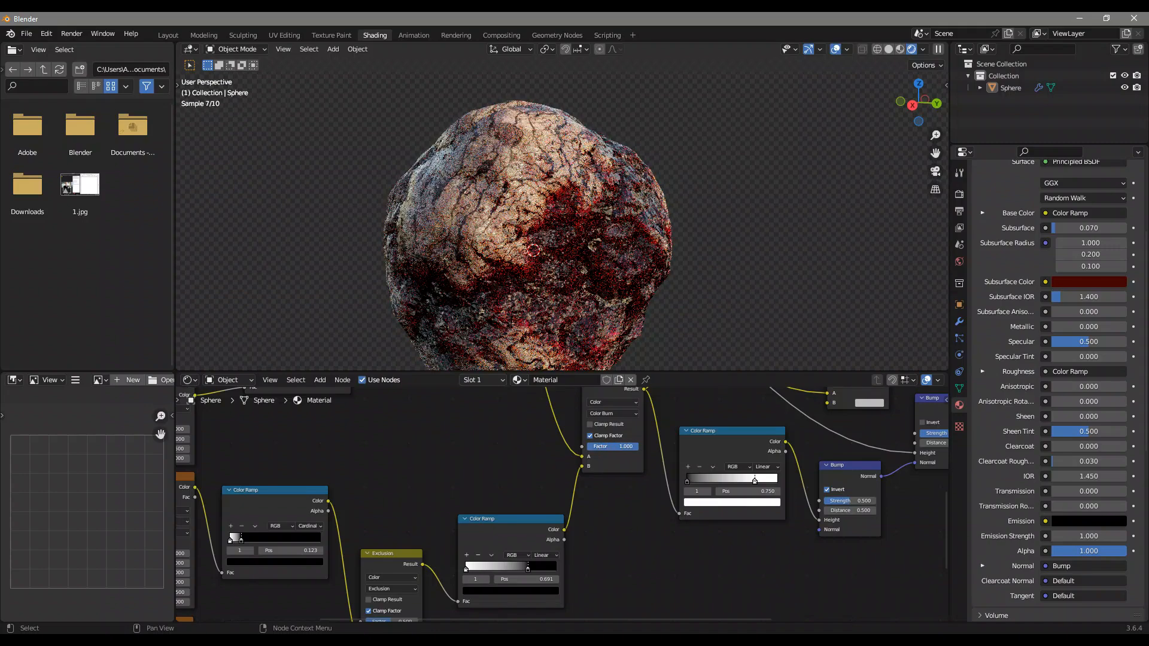
# Try recoloring the Base Color ramp's middle stop from deep red to dark green, hex 3A5228
pyautogui.scroll(-5, 594, 446)
pyautogui.moveTo(594, 444); pyautogui.dragTo(511, 541, button='middle')
pyautogui.scroll(4, 616, 474)
pyautogui.moveTo(608, 474); pyautogui.dragTo(550, 506, button='middle')
pyautogui.scroll(3, 556, 502)
pyautogui.scroll(2, 588, 461)
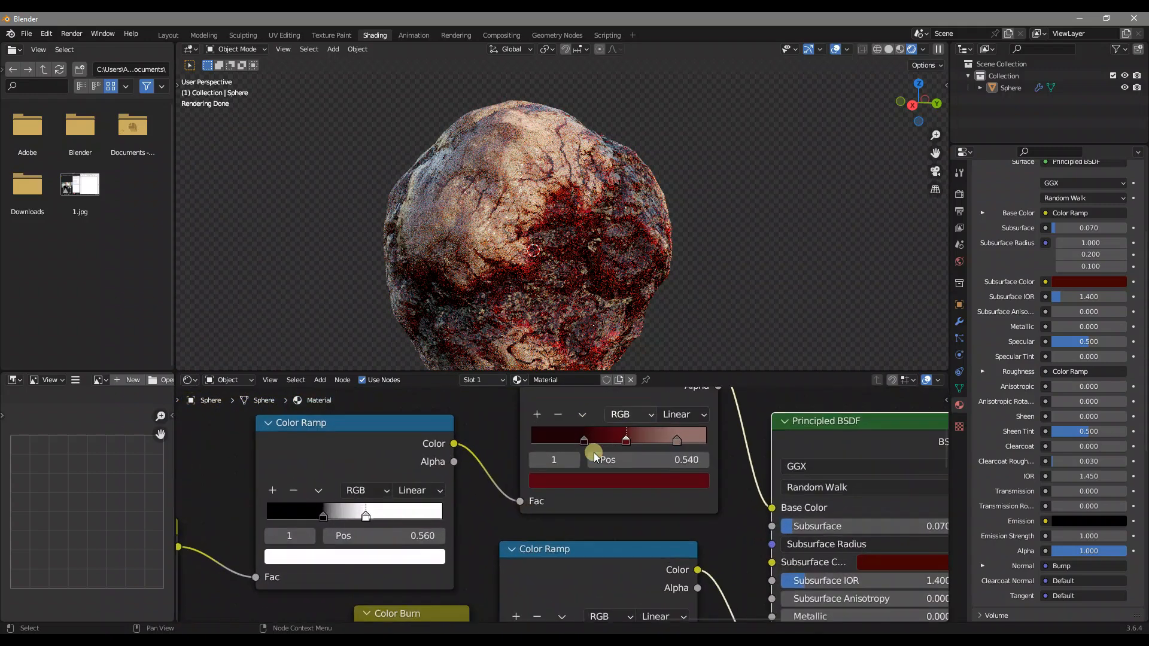
pyautogui.click(622, 482)
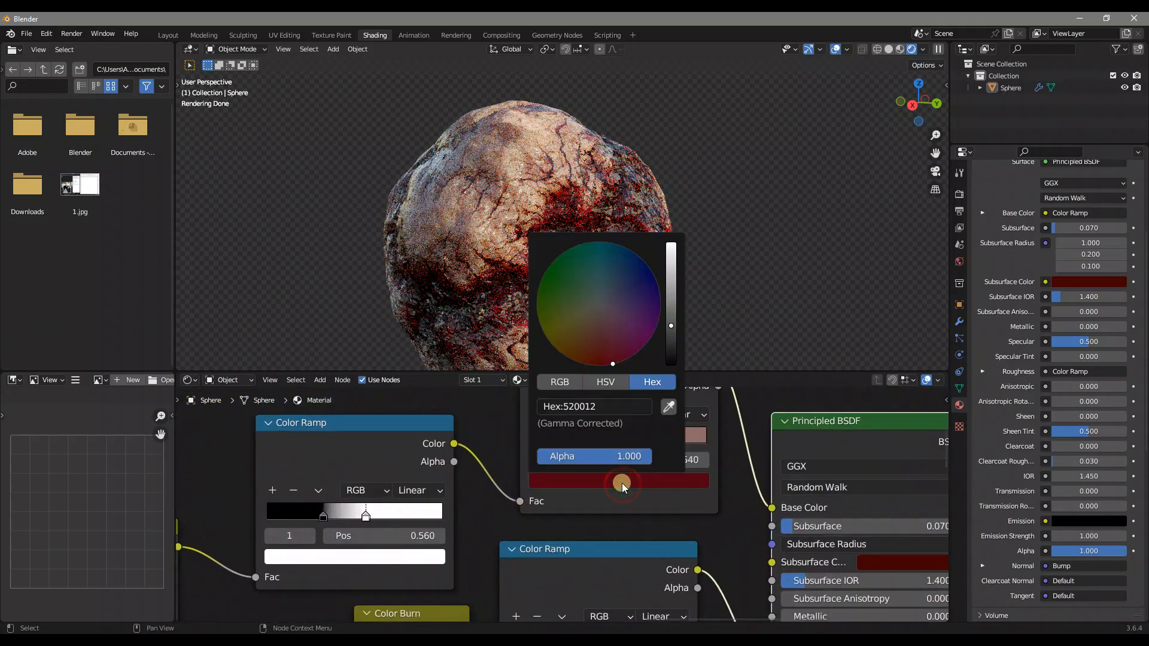
pyautogui.click(558, 313)
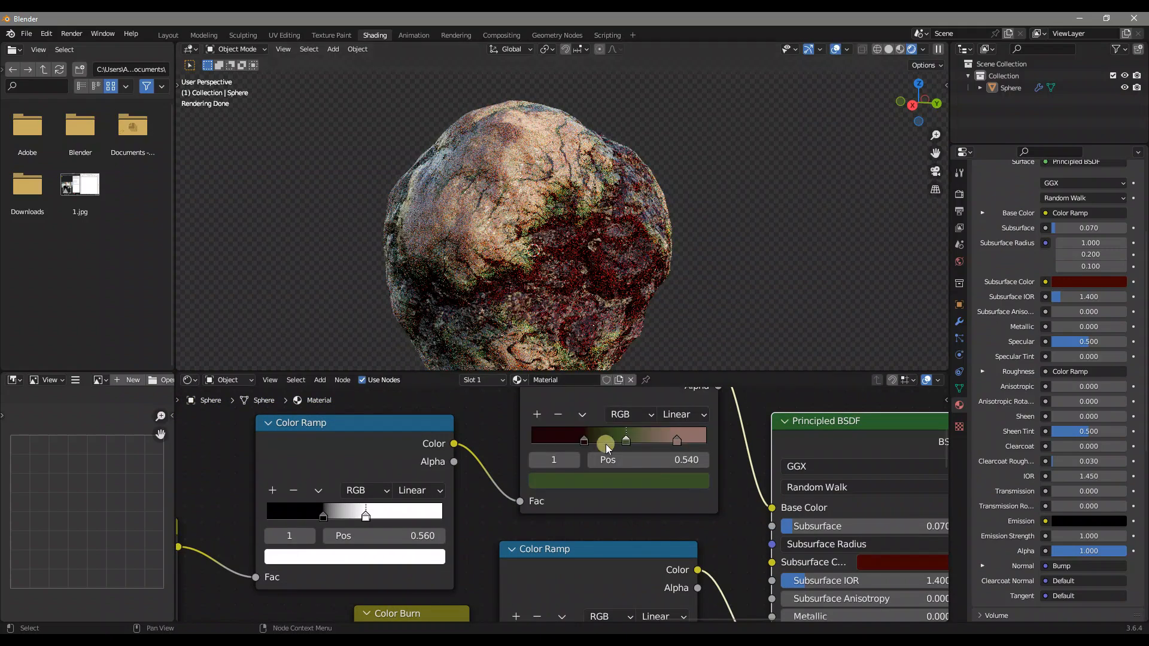
# Try recoloring the Base Color ramp's darkest stop to a very dark green and check the sphere from another side
pyautogui.click(586, 444)
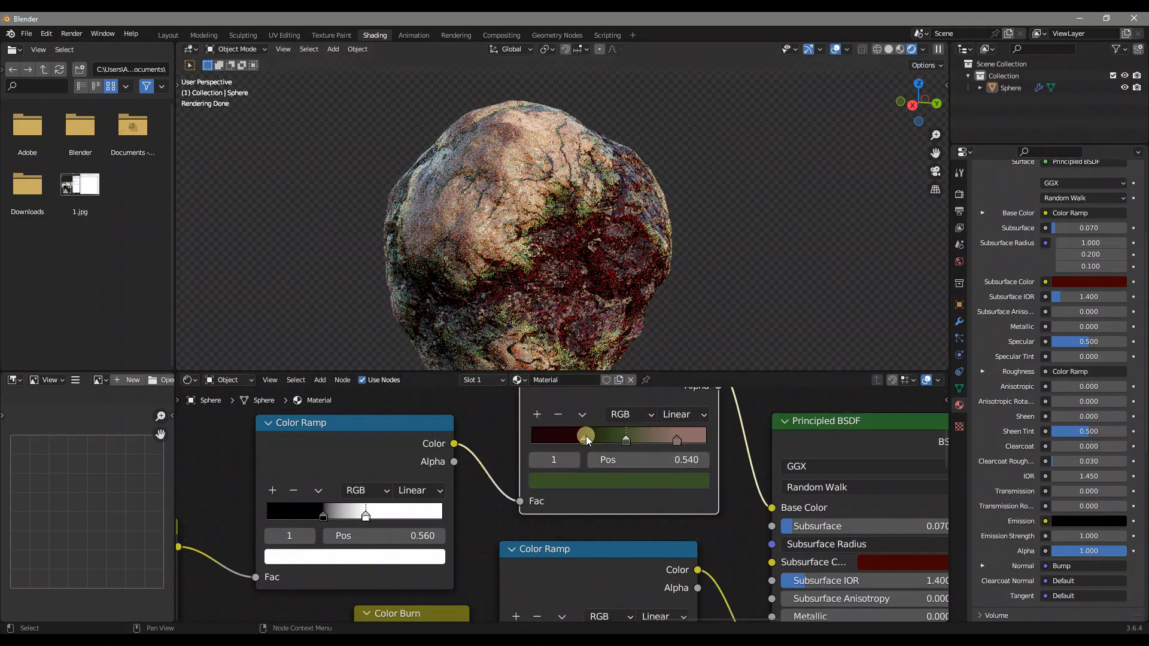
pyautogui.click(585, 440)
pyautogui.click(616, 483)
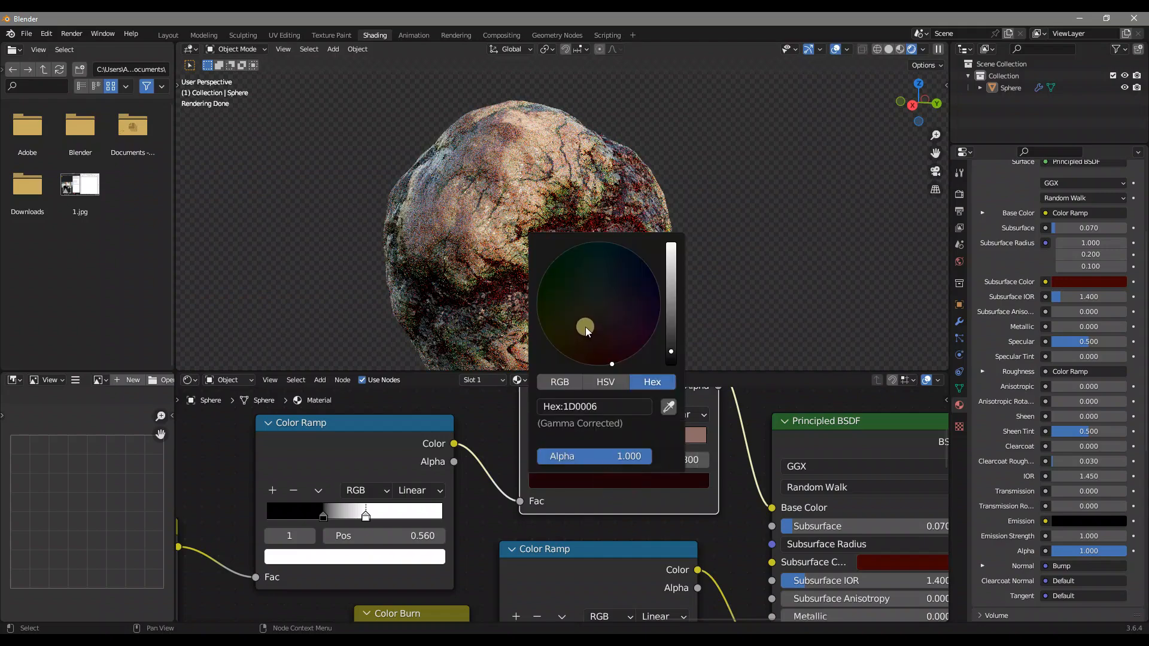
pyautogui.click(565, 282)
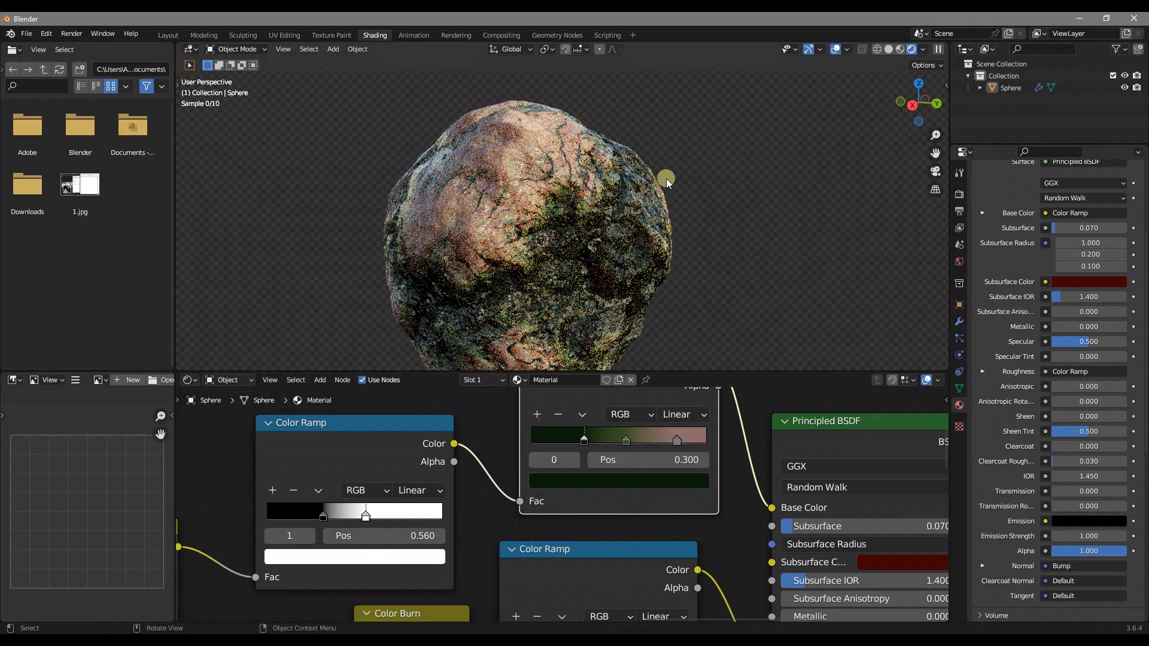
pyautogui.moveTo(711, 209); pyautogui.dragTo(597, 216, button='middle')
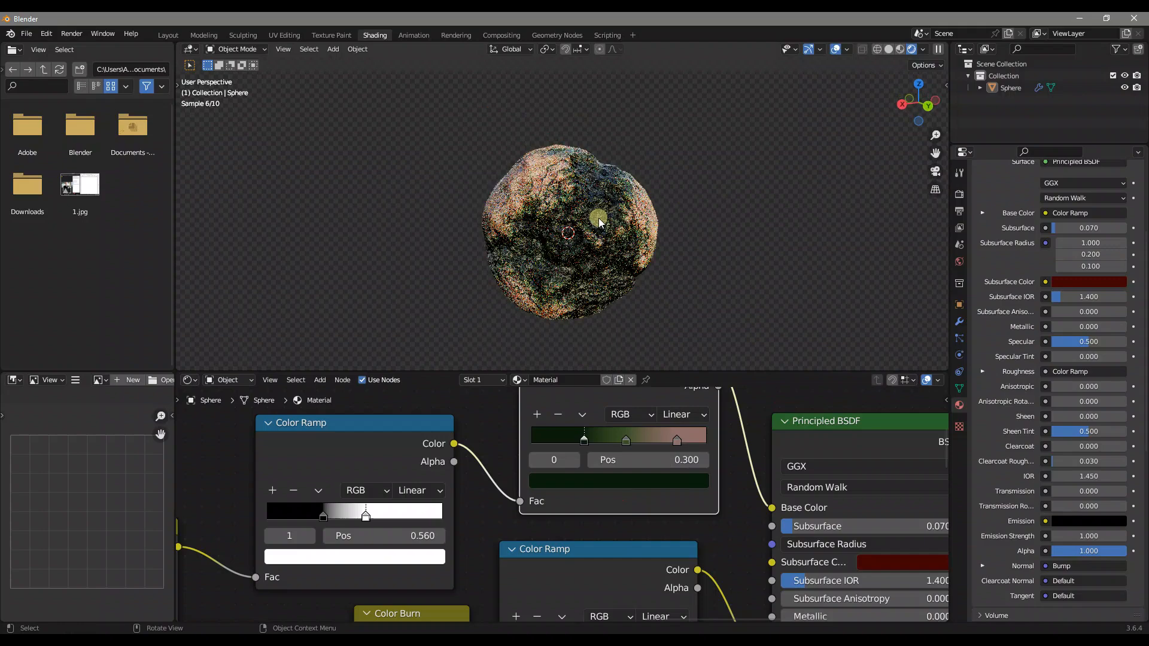
pyautogui.moveTo(674, 229); pyautogui.dragTo(684, 242, button='middle')
# Shift the Base Color ramp's middle stop to a more muted olive green
pyautogui.click(626, 441)
pyautogui.click(629, 481)
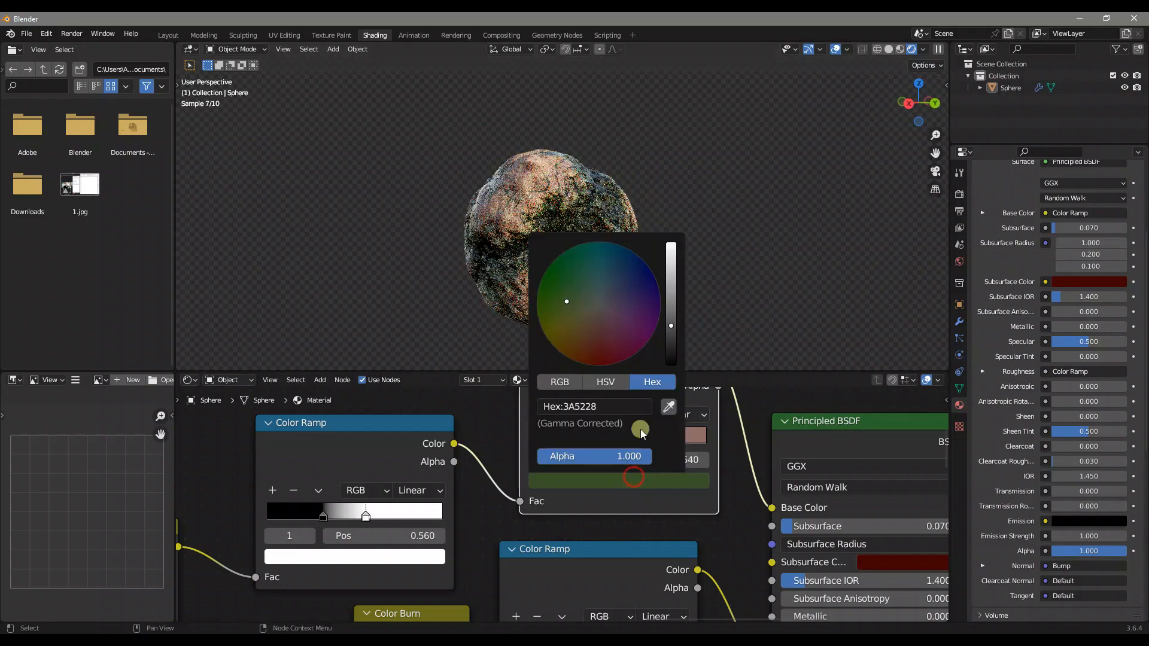
pyautogui.click(580, 305)
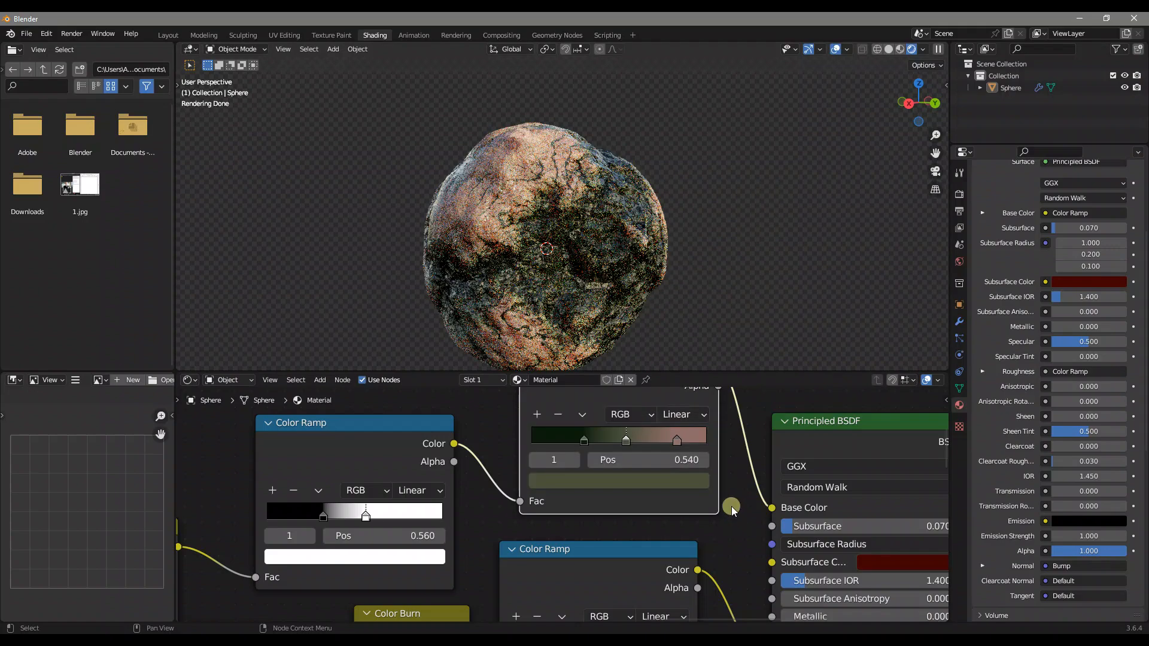
# Connect the Base Color ramp's Color output to the Principled BSDF's Subsurface Color and inspect the green veins up close
pyautogui.moveTo(702, 432); pyautogui.dragTo(593, 446, button='middle')
pyautogui.scroll(-1, 592, 446)
pyautogui.scroll(-1, 593, 447)
pyautogui.moveTo(601, 409); pyautogui.dragTo(578, 446)
pyautogui.moveTo(623, 529); pyautogui.dragTo(642, 561)
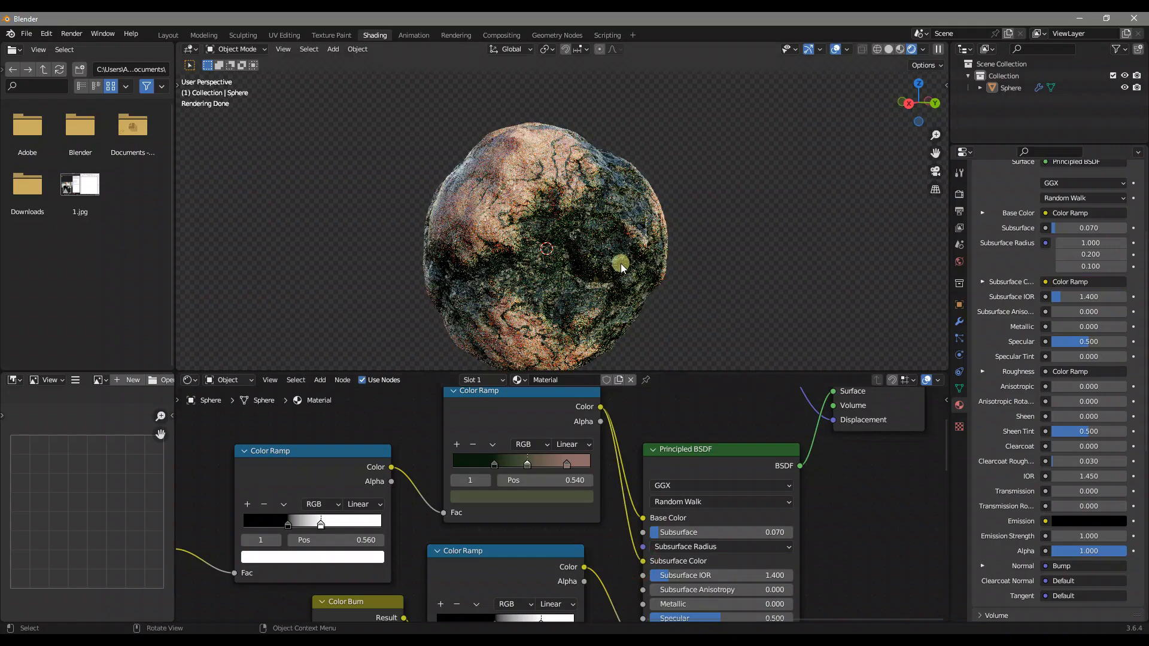
pyautogui.moveTo(681, 250); pyautogui.dragTo(662, 263, button='middle')
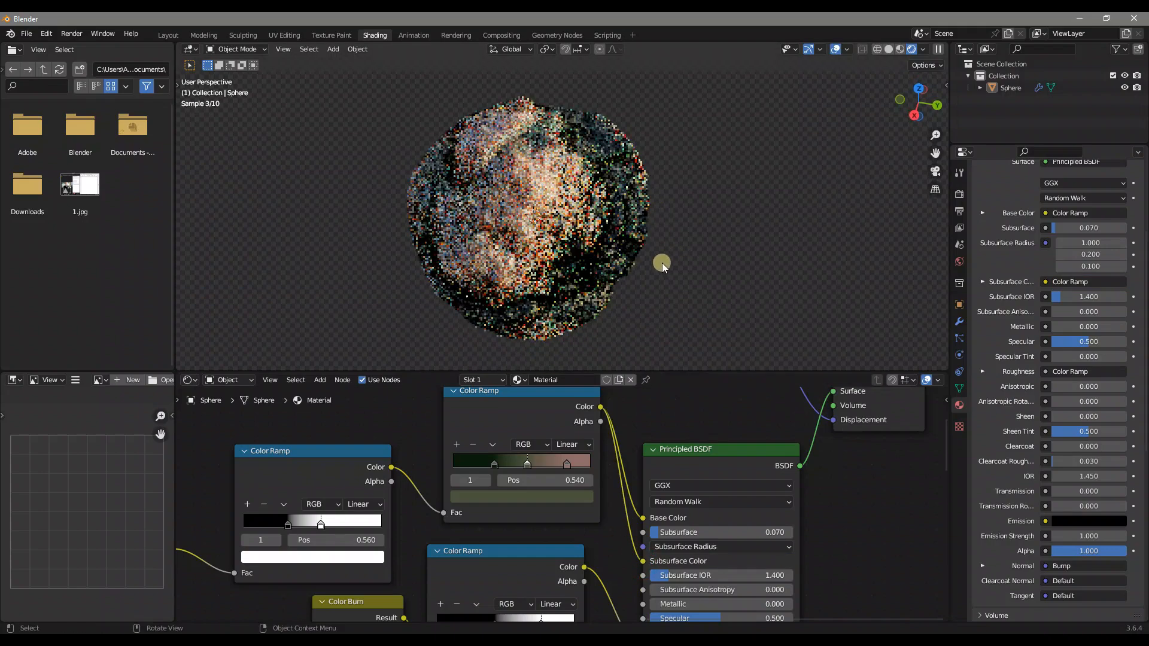
pyautogui.scroll(4, 584, 256)
pyautogui.moveTo(585, 256); pyautogui.dragTo(543, 232, button='middle')
pyautogui.scroll(-1, 533, 219)
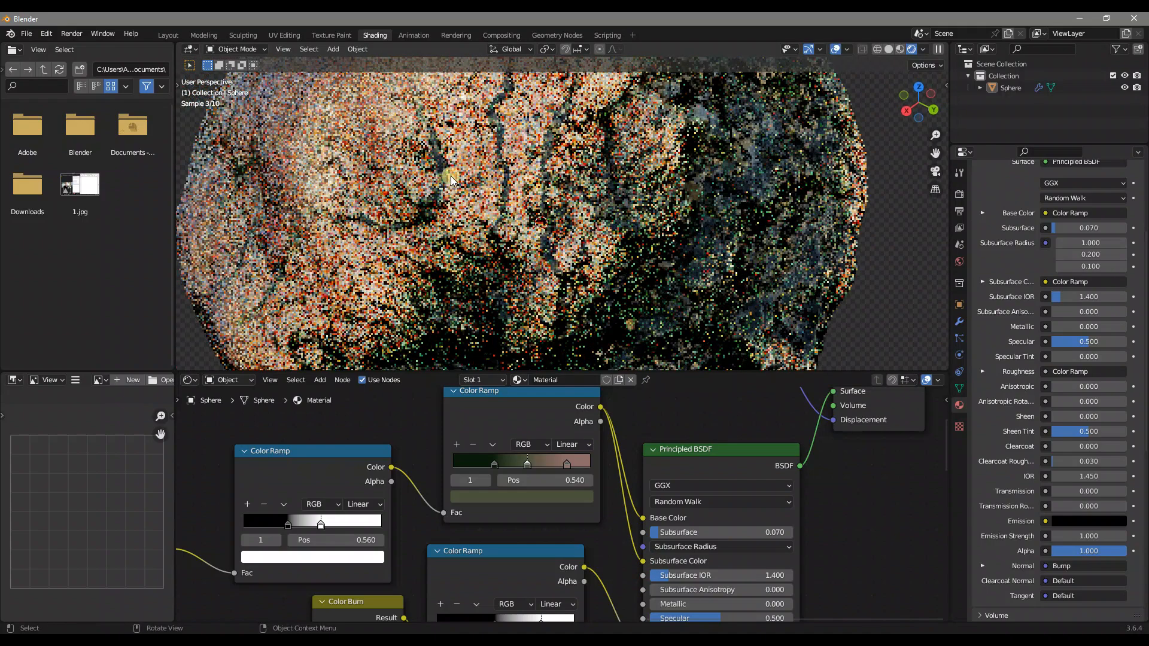
pyautogui.scroll(-2, 511, 219)
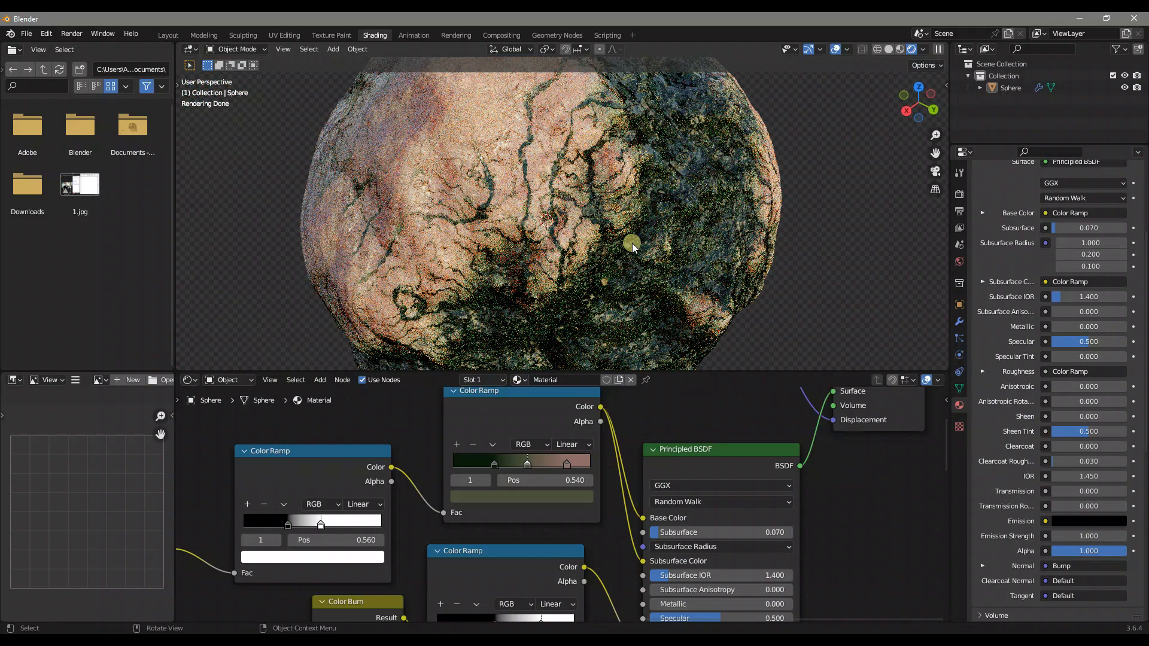
# Undo the Subsurface Color connection and the green recoloring of the Base Color ramp's stops
pyautogui.hotkey('ctrl', 'z')
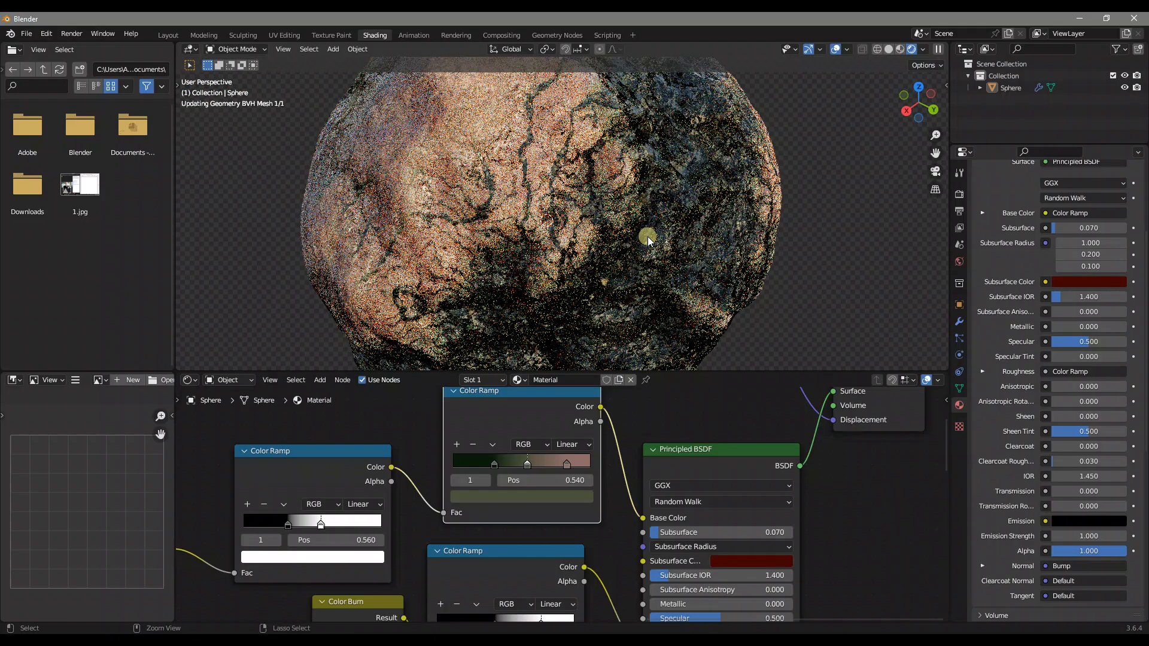
pyautogui.hotkey('ctrl', 'z')
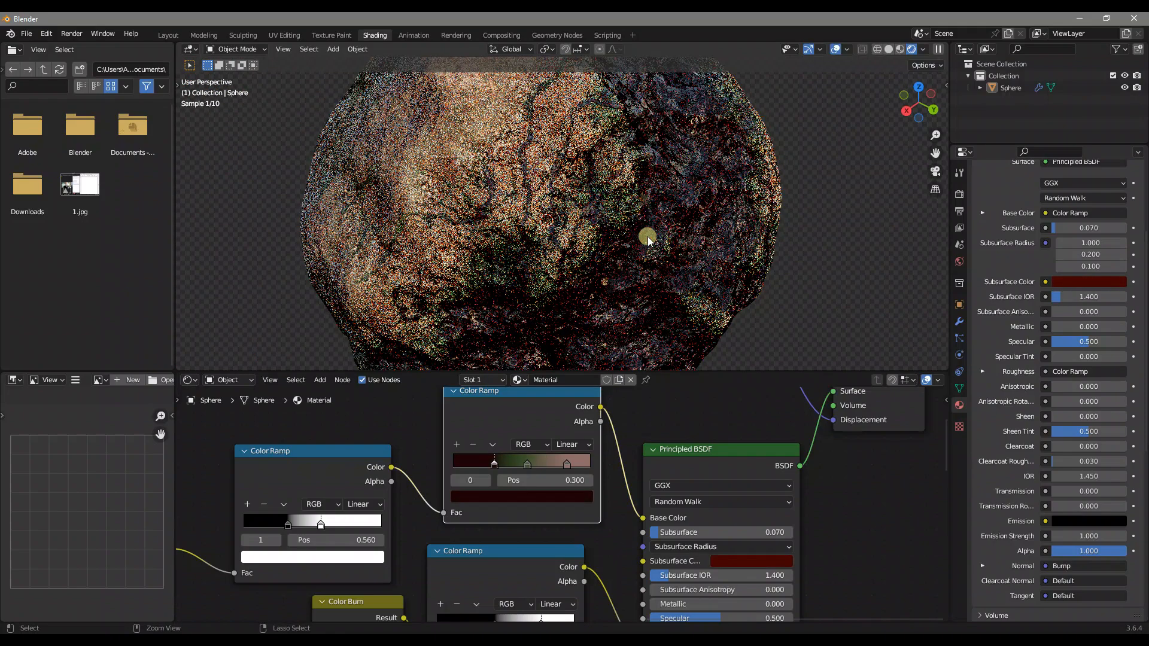
pyautogui.hotkey('ctrl', 'z')
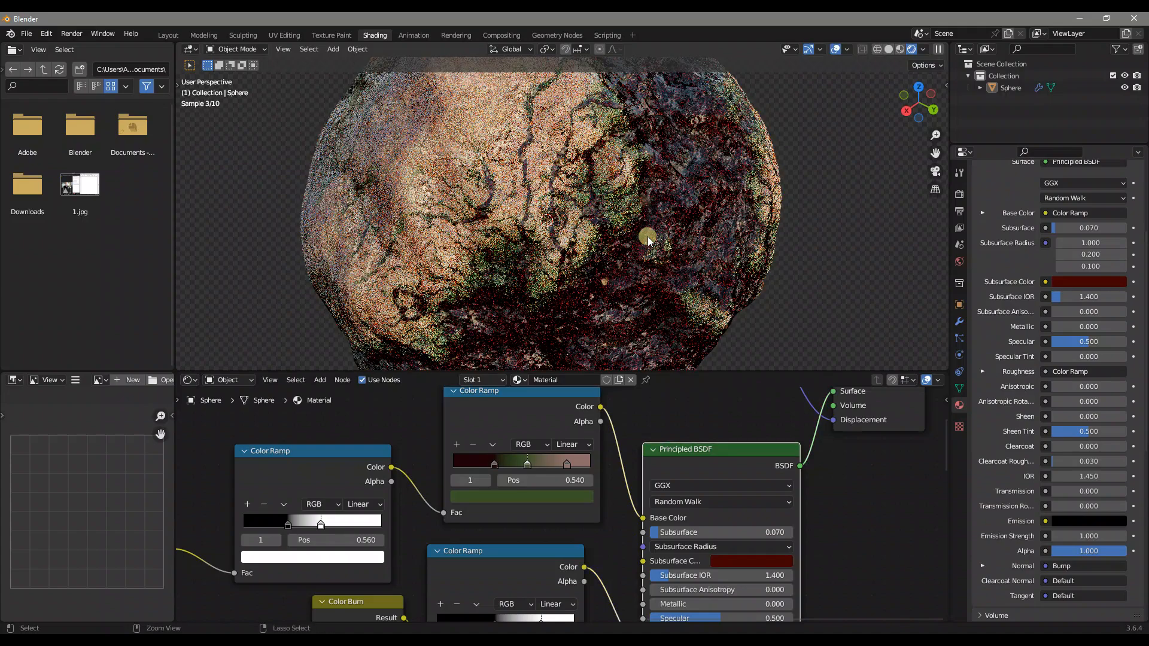
pyautogui.scroll(-5, 647, 236)
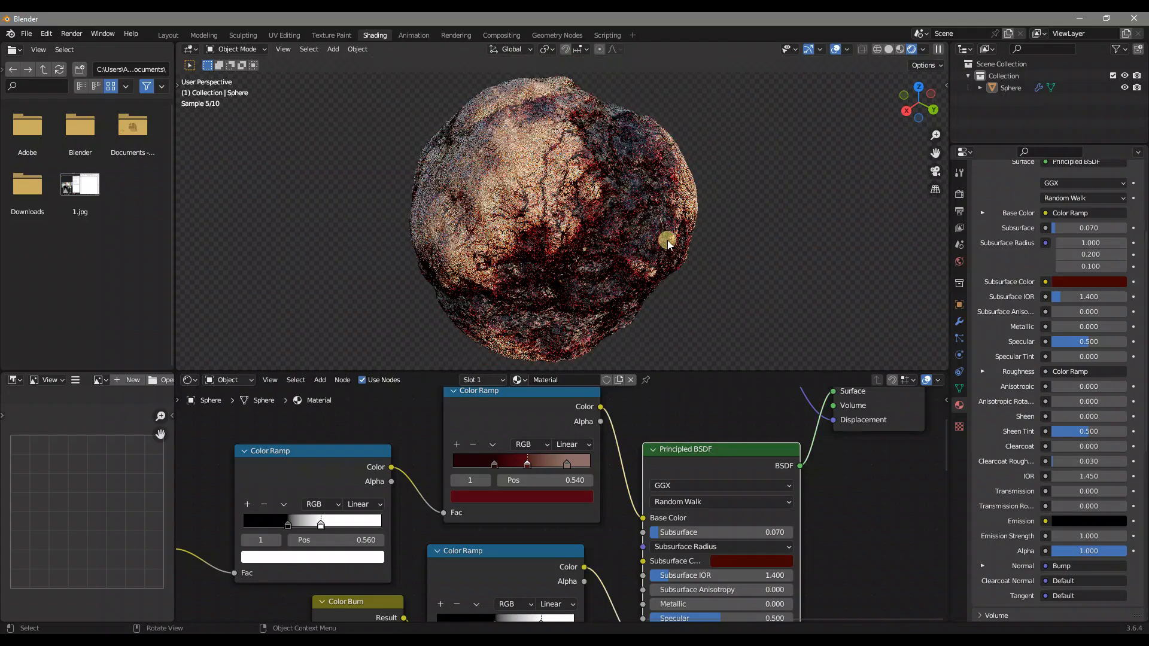
pyautogui.scroll(-4, 515, 540)
pyautogui.moveTo(515, 540); pyautogui.dragTo(624, 448, button='middle')
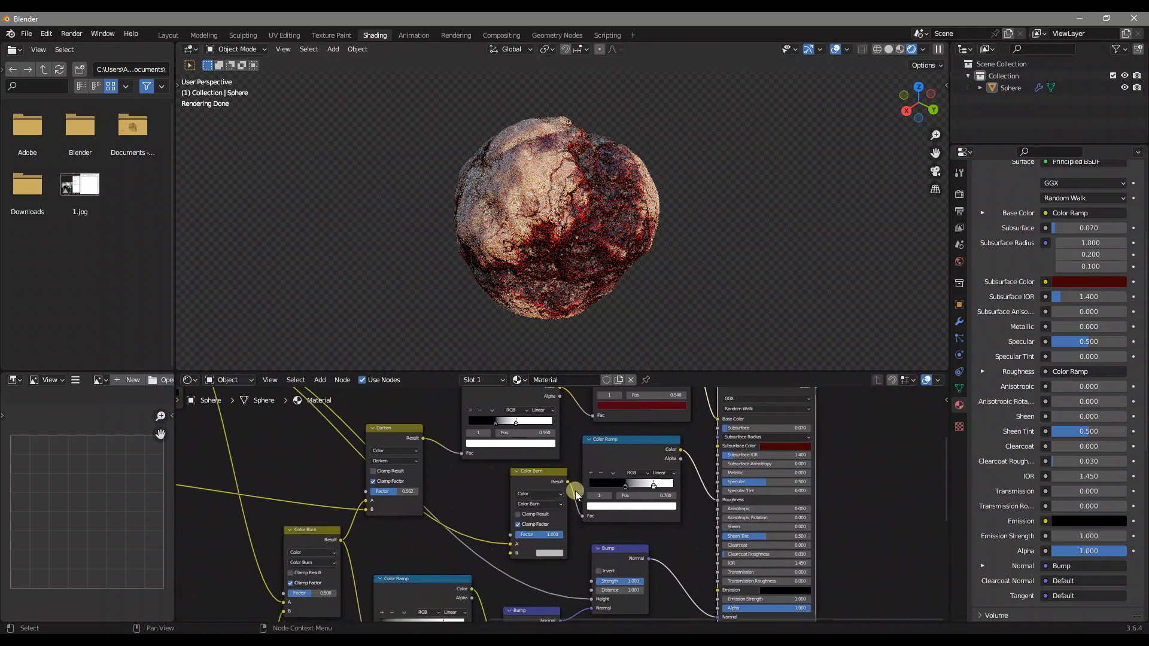